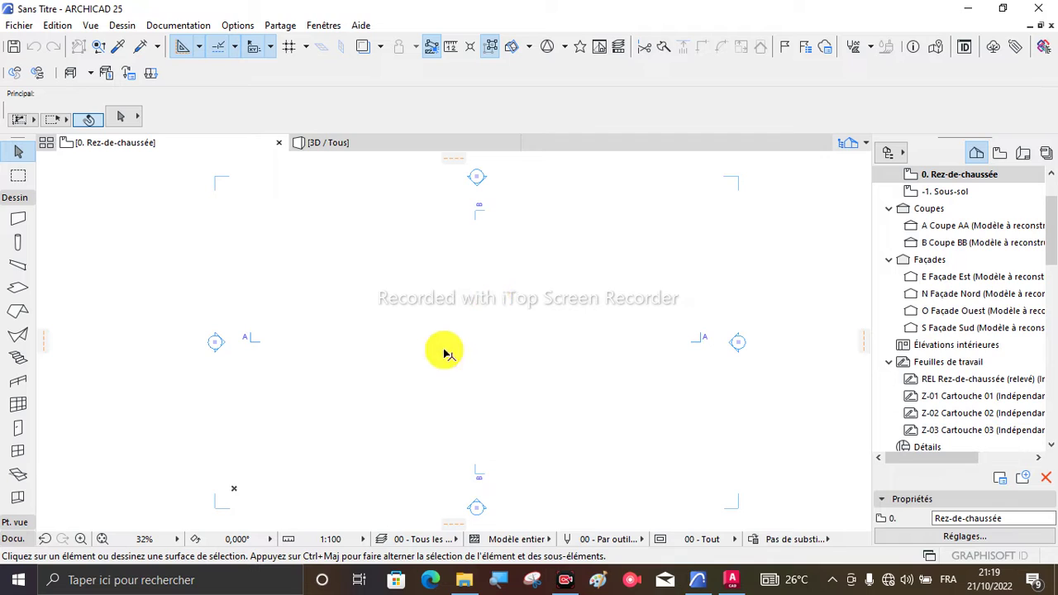
Step: Review the project's working units and decimal settings, and accept them
scroll(479, 212, "up", 1)
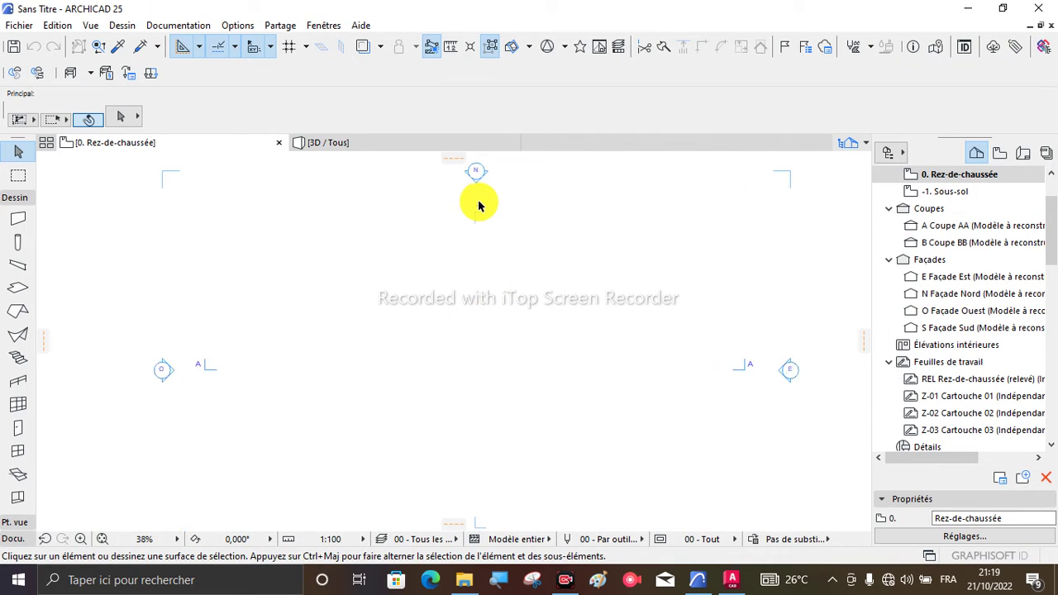
scroll(478, 206, "down", 2)
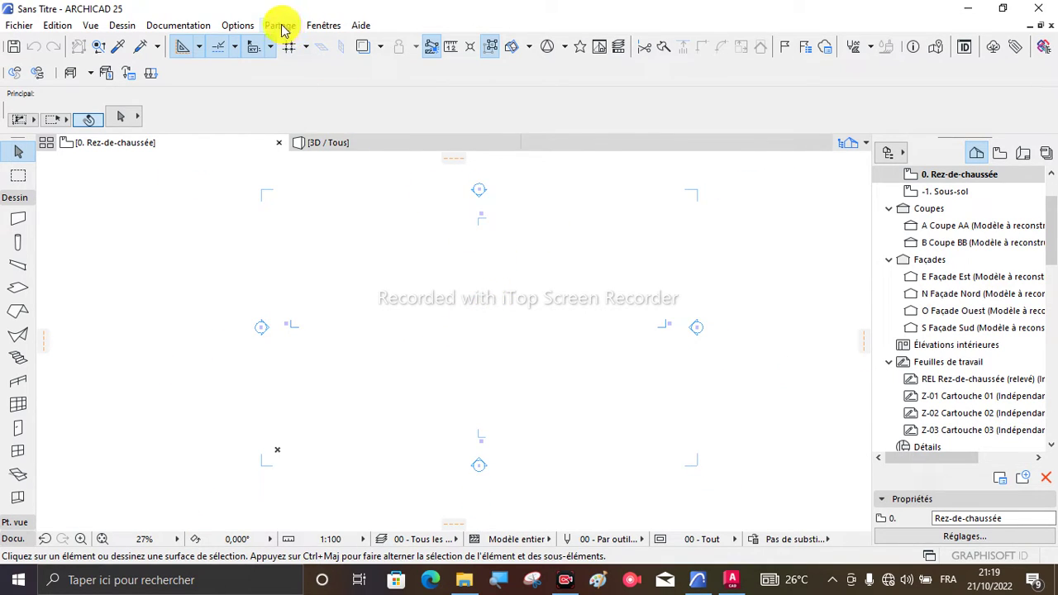
left_click(236, 27)
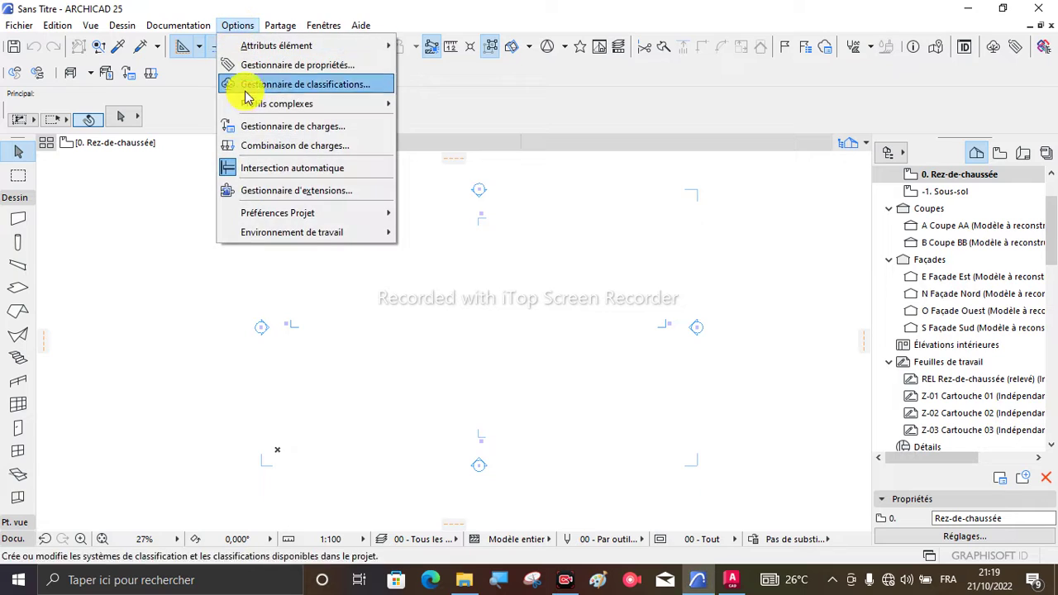
mouse_move(333, 216)
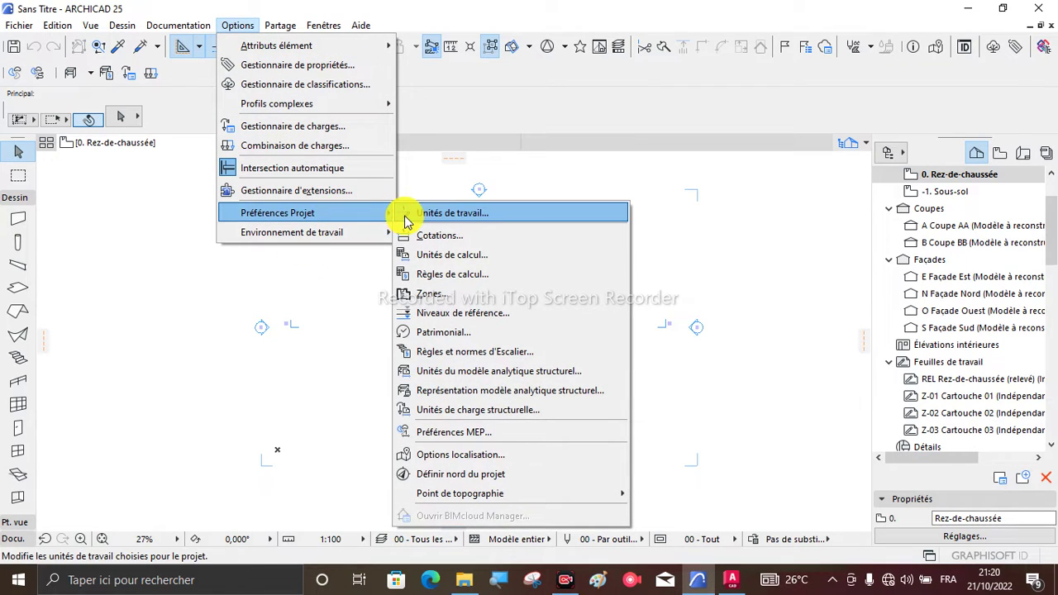
left_click(403, 212)
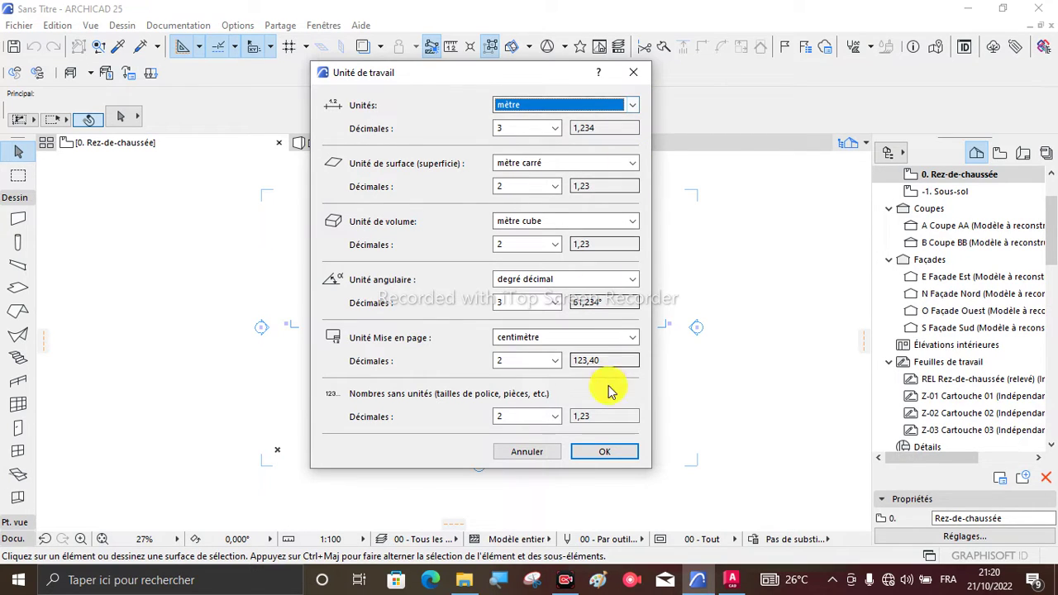
left_click(604, 451)
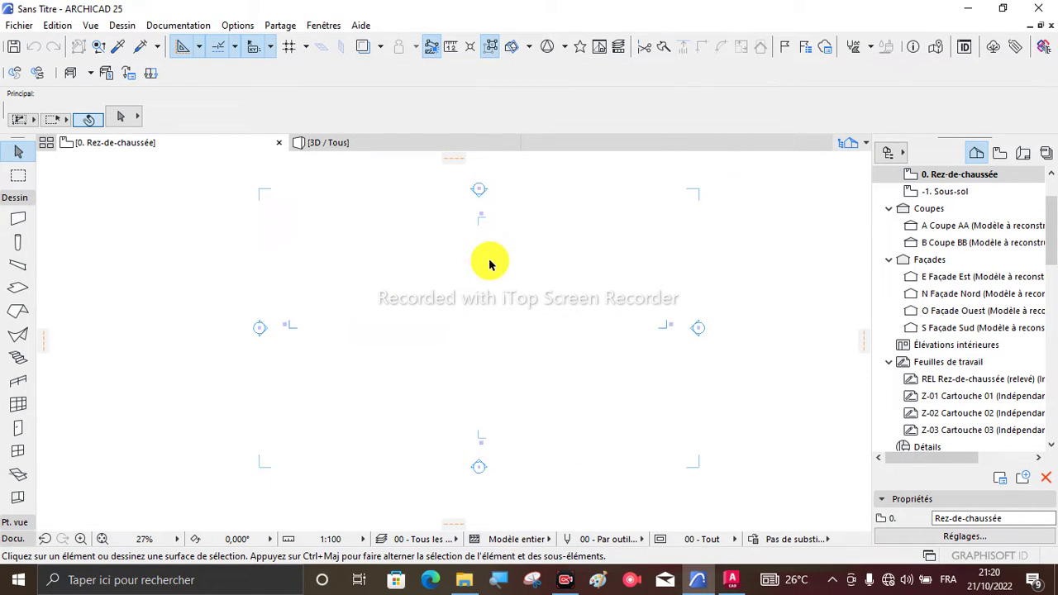
scroll(500, 260, "up", 1)
scroll(945, 203, "up", 2)
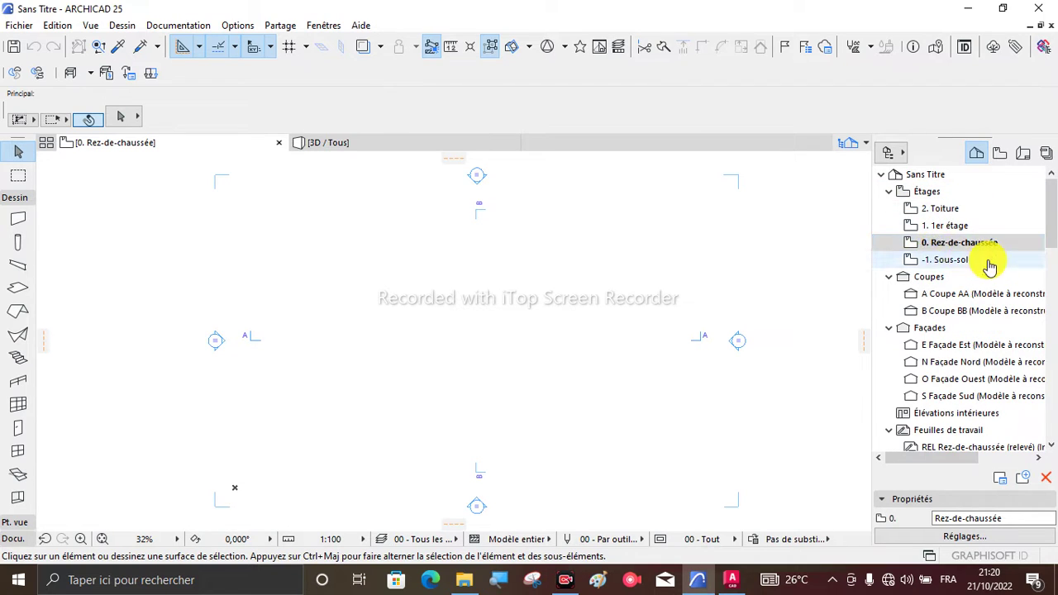
right_click(939, 248)
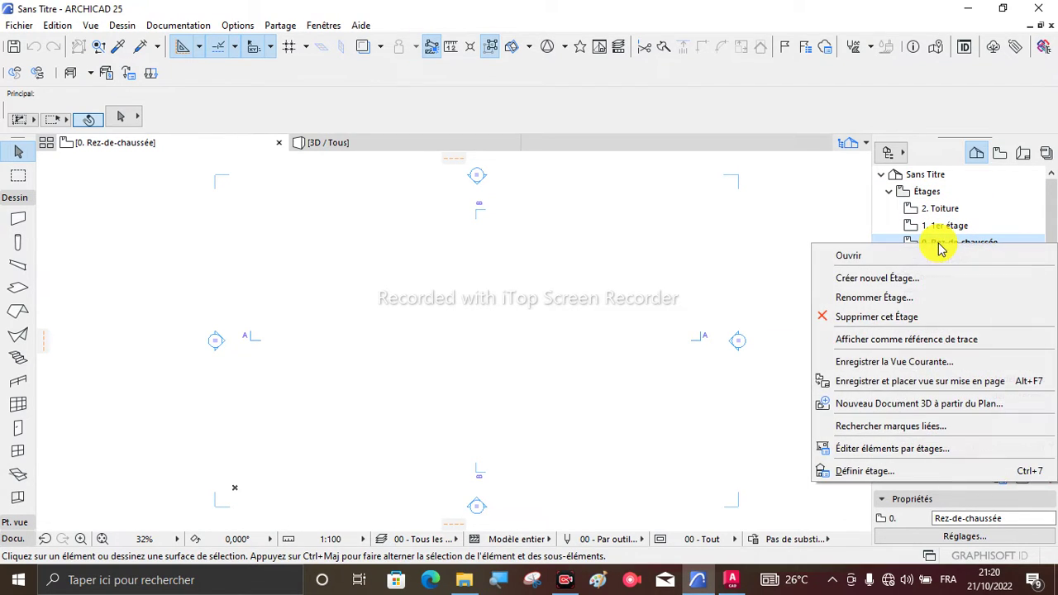
left_click(866, 472)
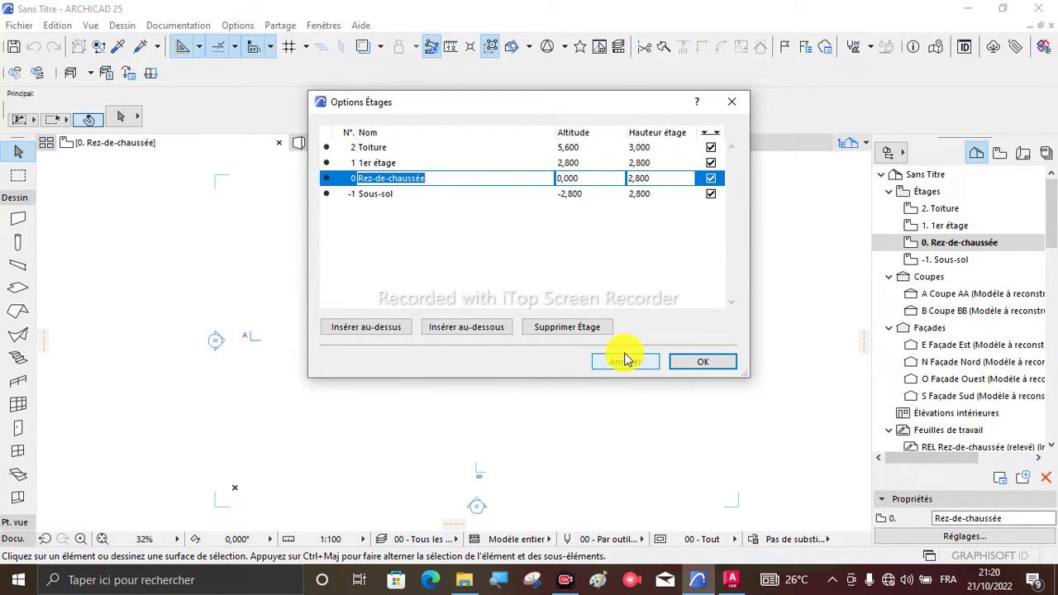
left_click(617, 362)
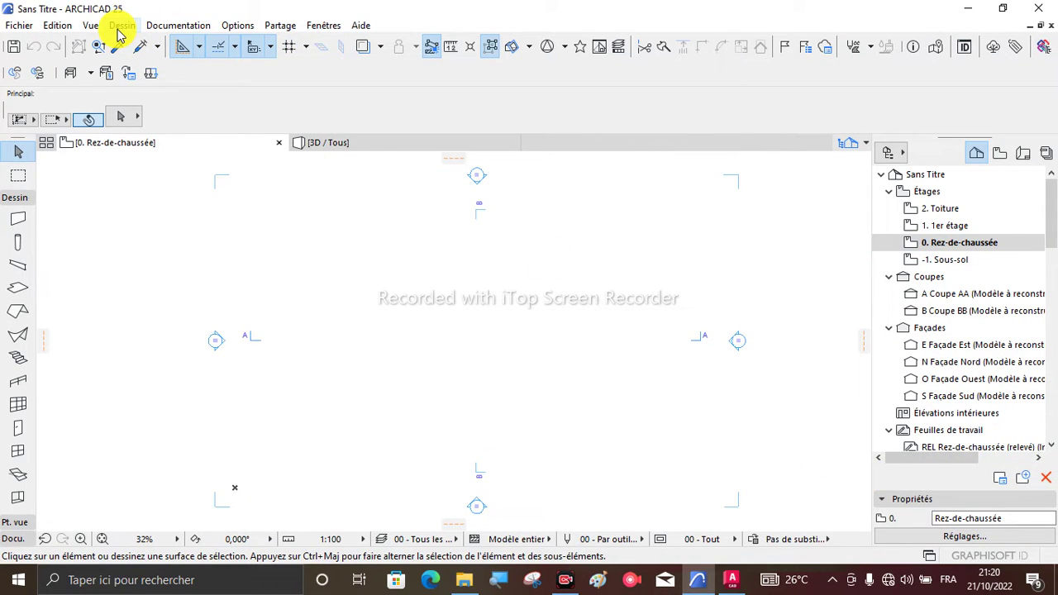
Step: In the storey settings, rename the basement storey to FONDATION and set its height to 2 m
left_click(120, 27)
left_click(156, 109)
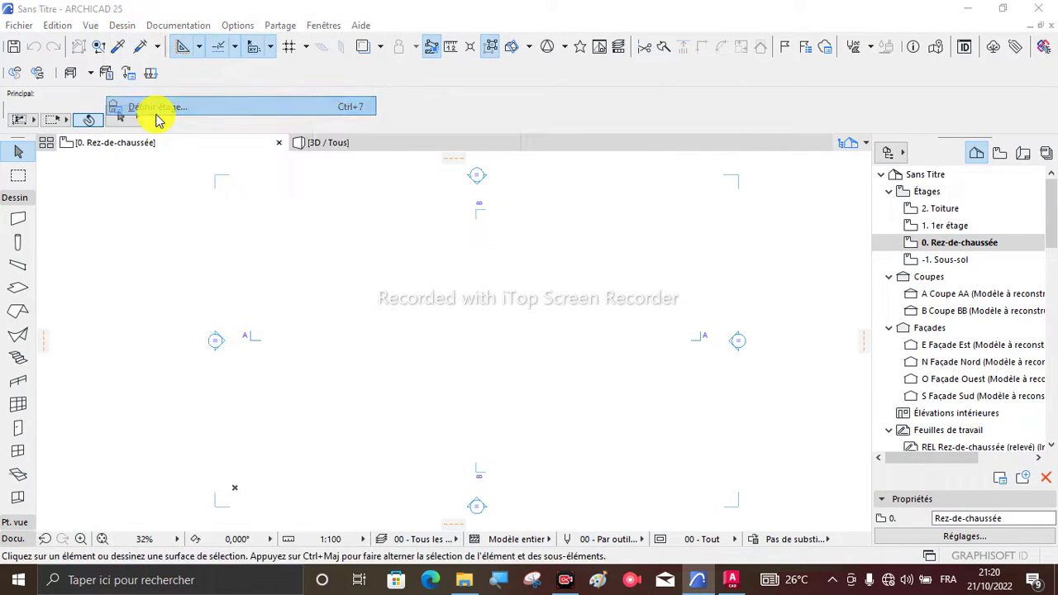
left_click(394, 198)
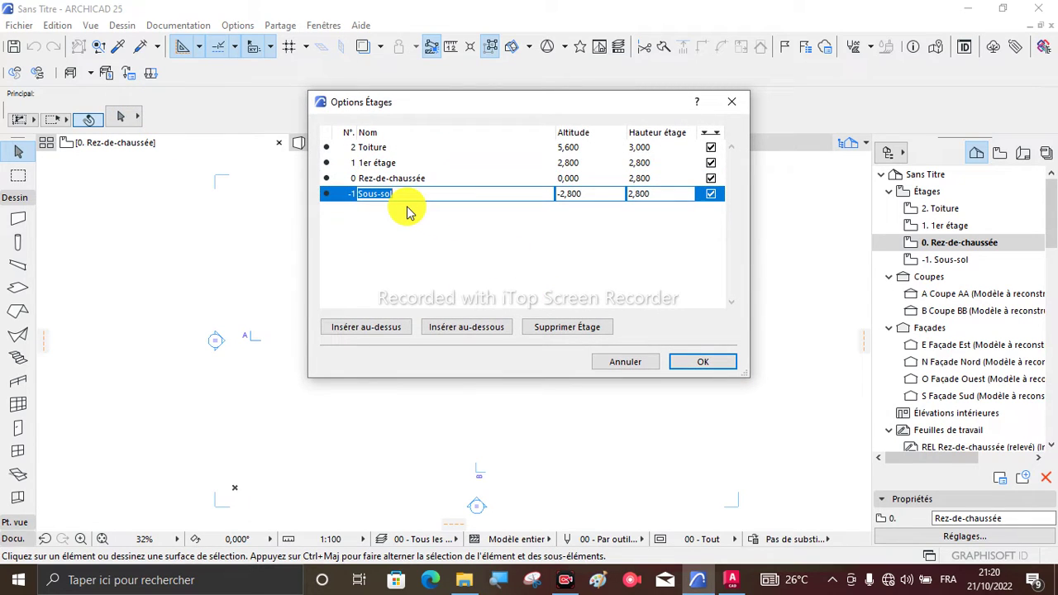
type("FONDATION")
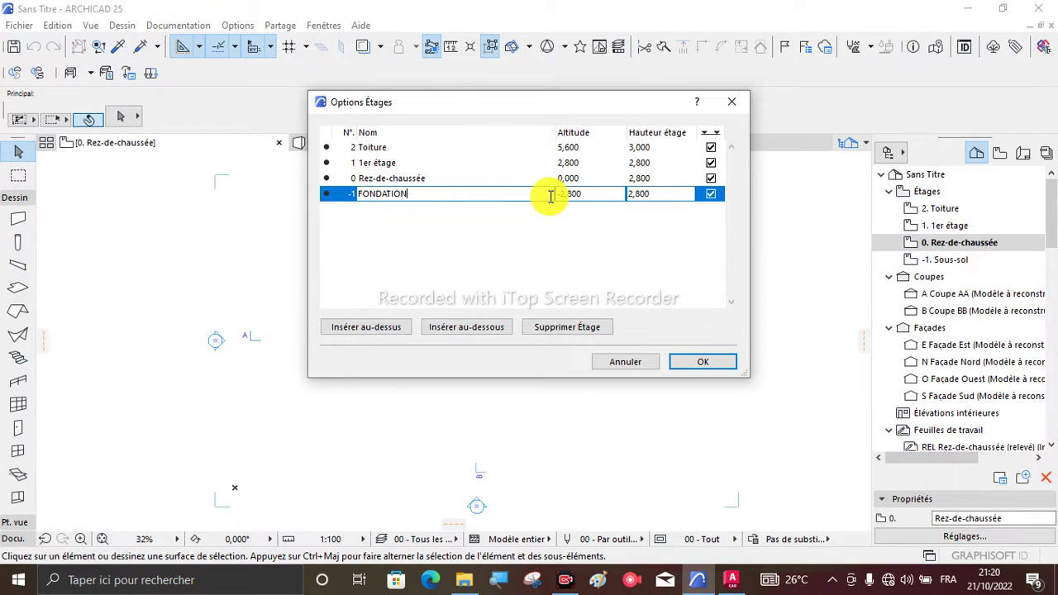
left_click(657, 194)
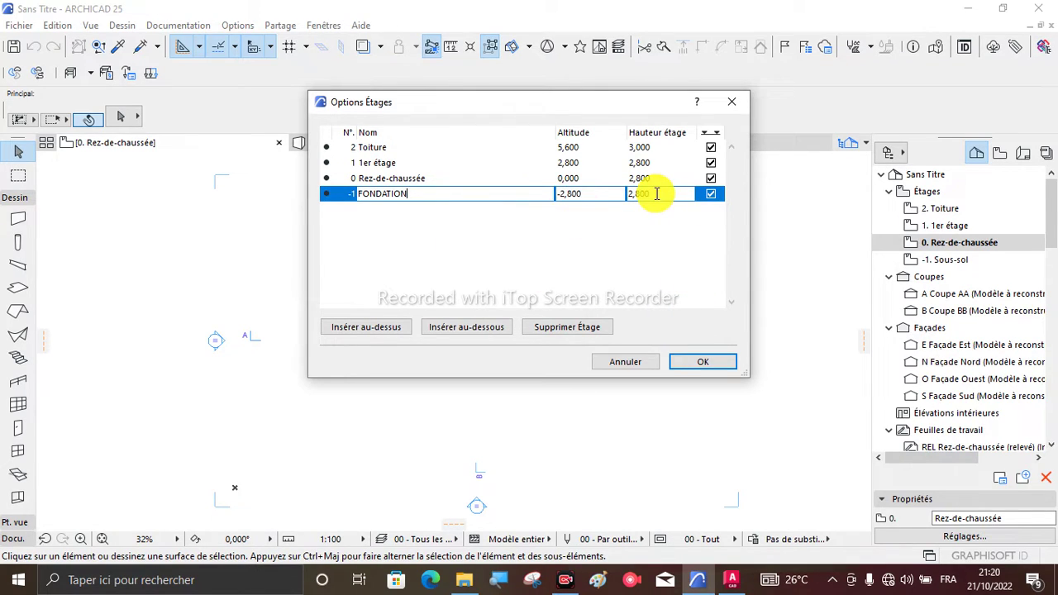
left_click(568, 194)
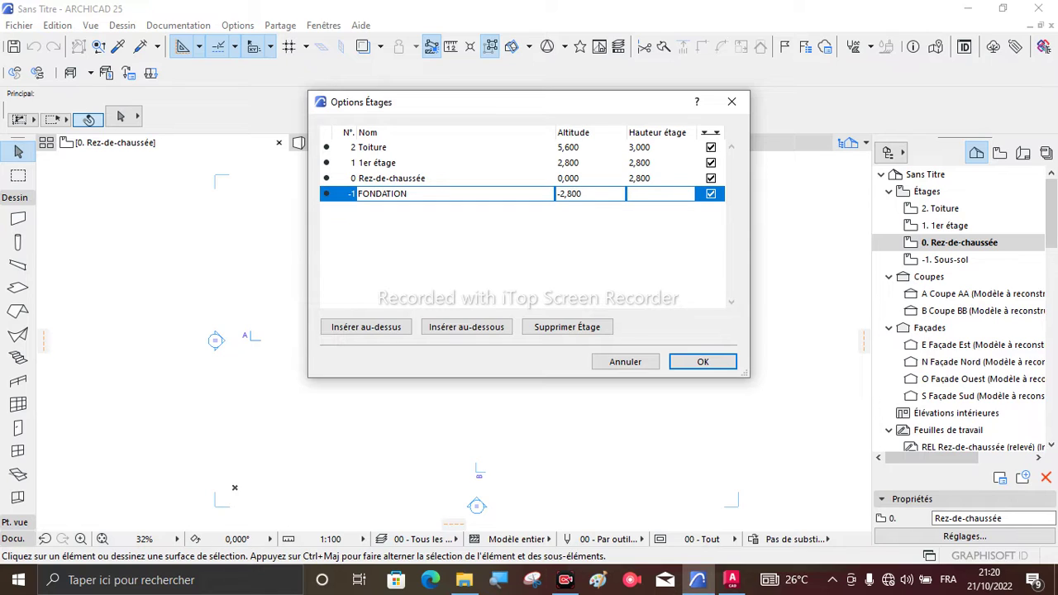
left_click(660, 194)
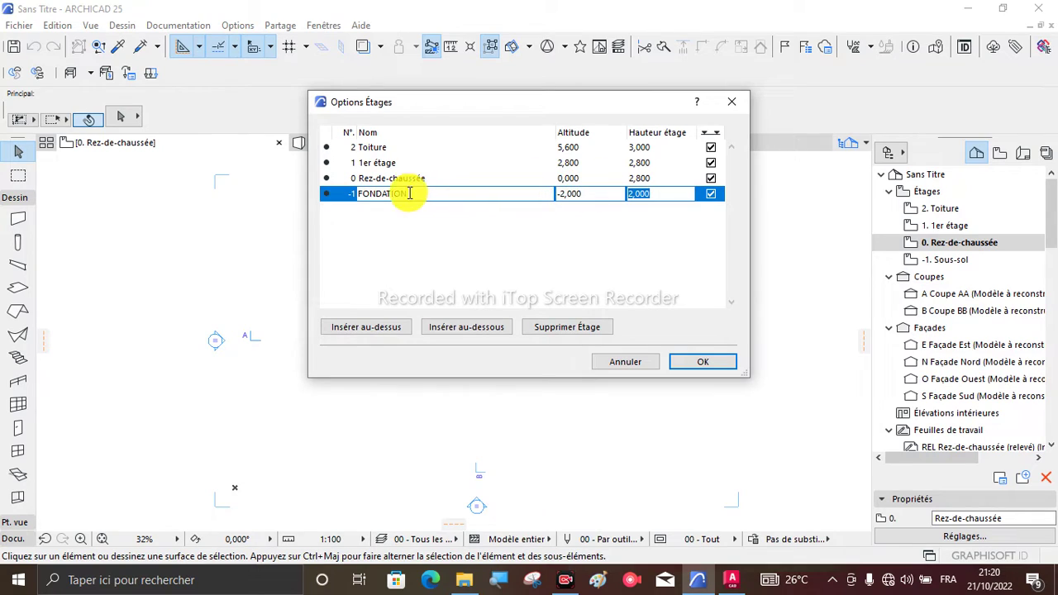
Step: Set the storey heights of Rez-de-chaussée and 1er étage to 3 m each
left_click(429, 177)
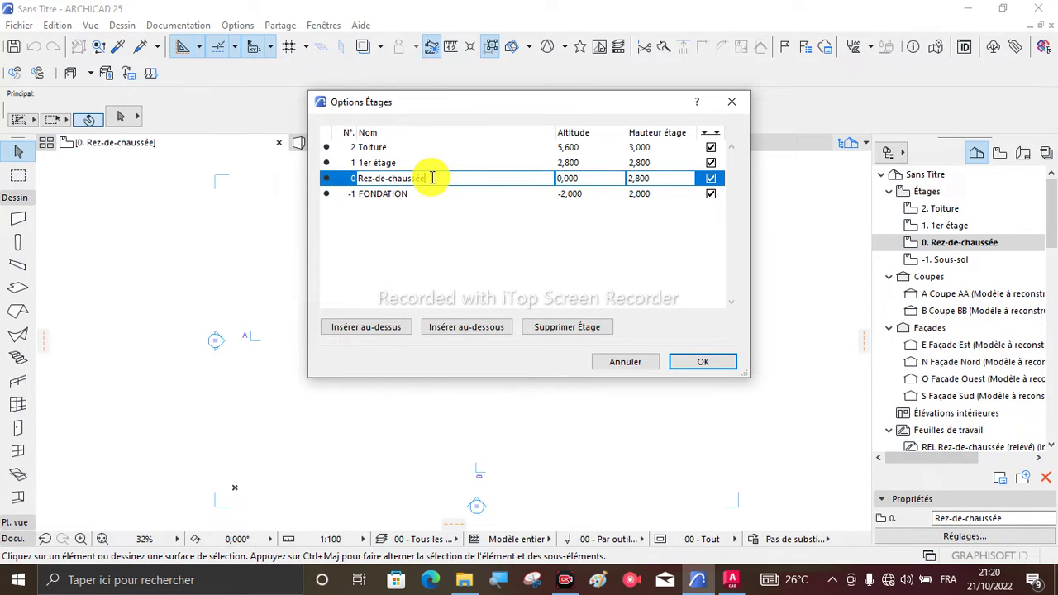
left_click(655, 180)
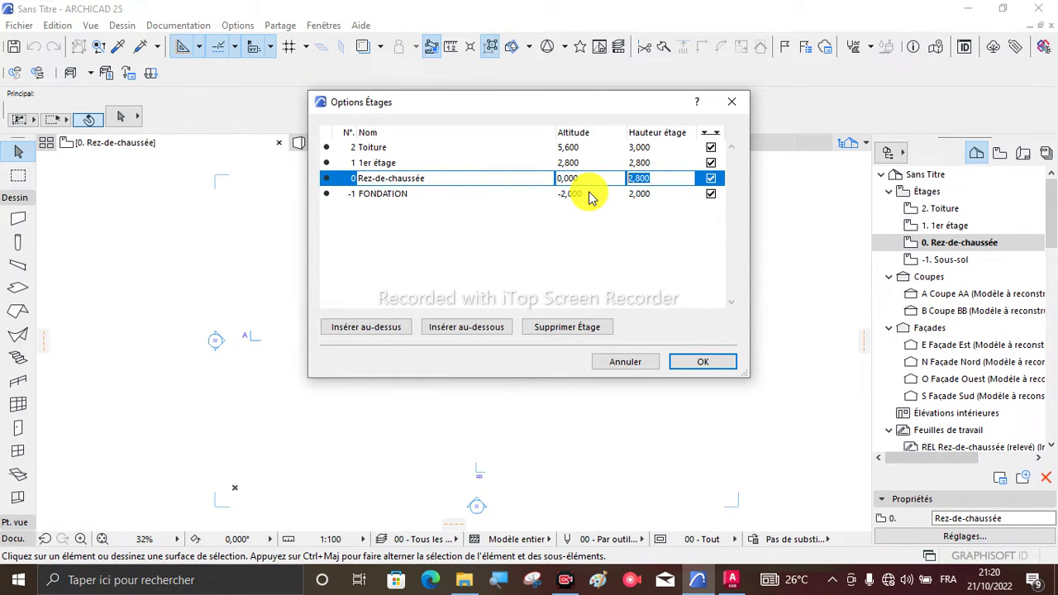
type("3")
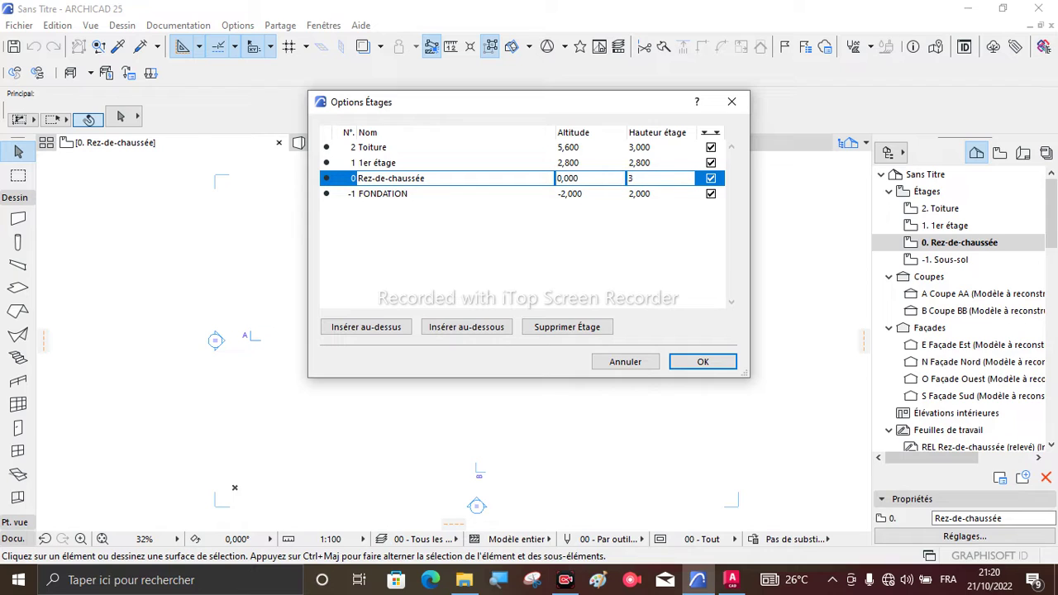
left_click(396, 146)
left_click(406, 161)
type("3")
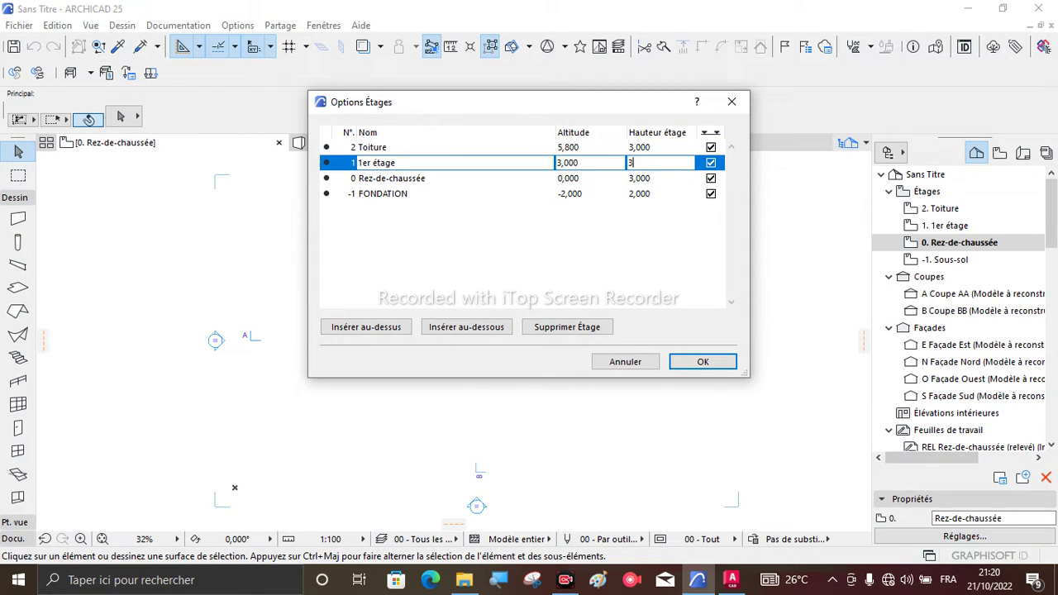
Step: Rename the Toiture storey to "2e étage"
left_click(378, 147)
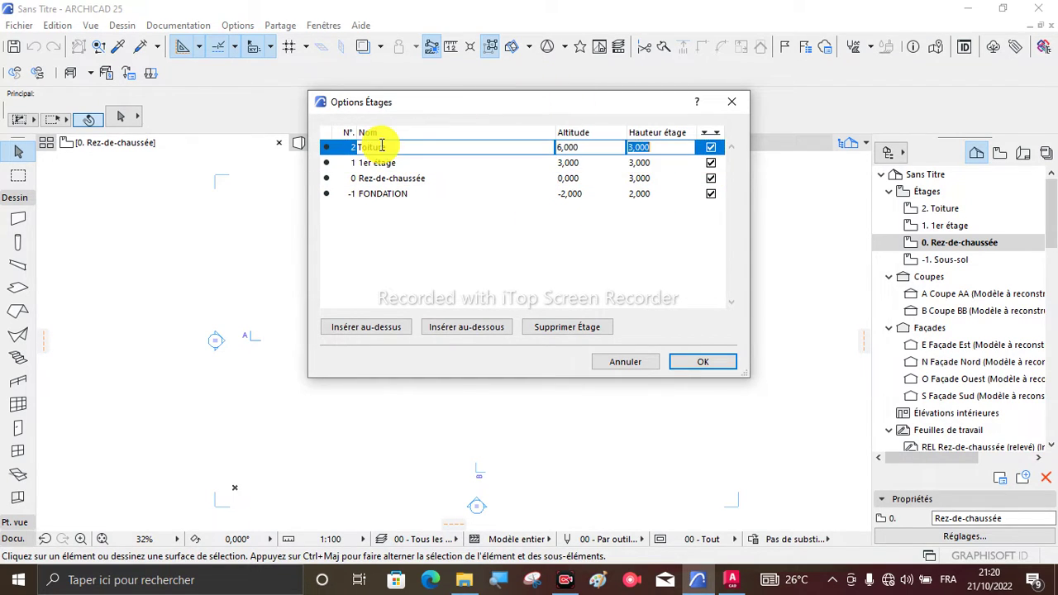
left_click(396, 147)
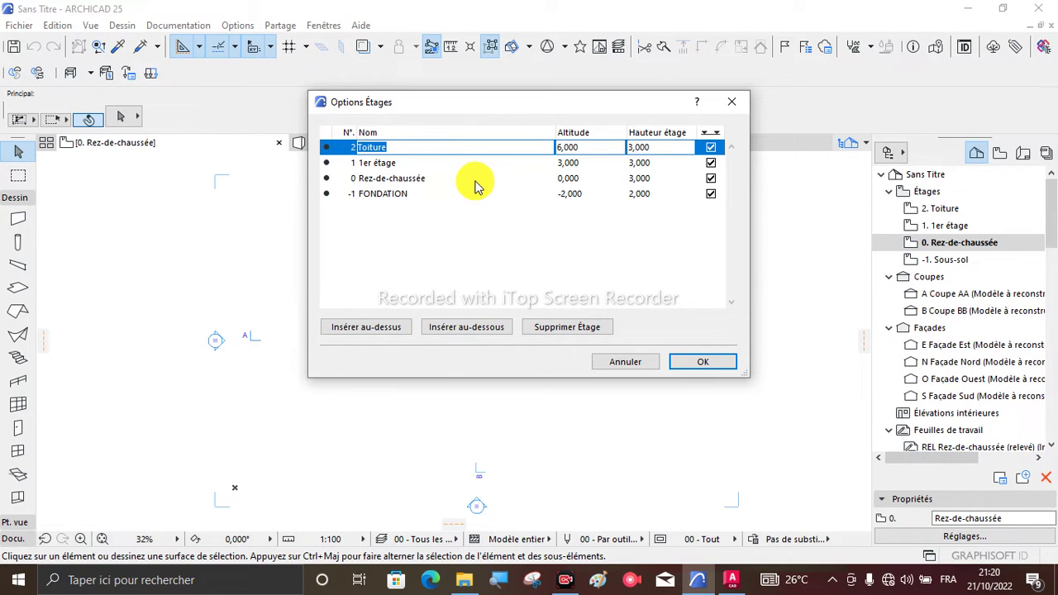
type("2e étage")
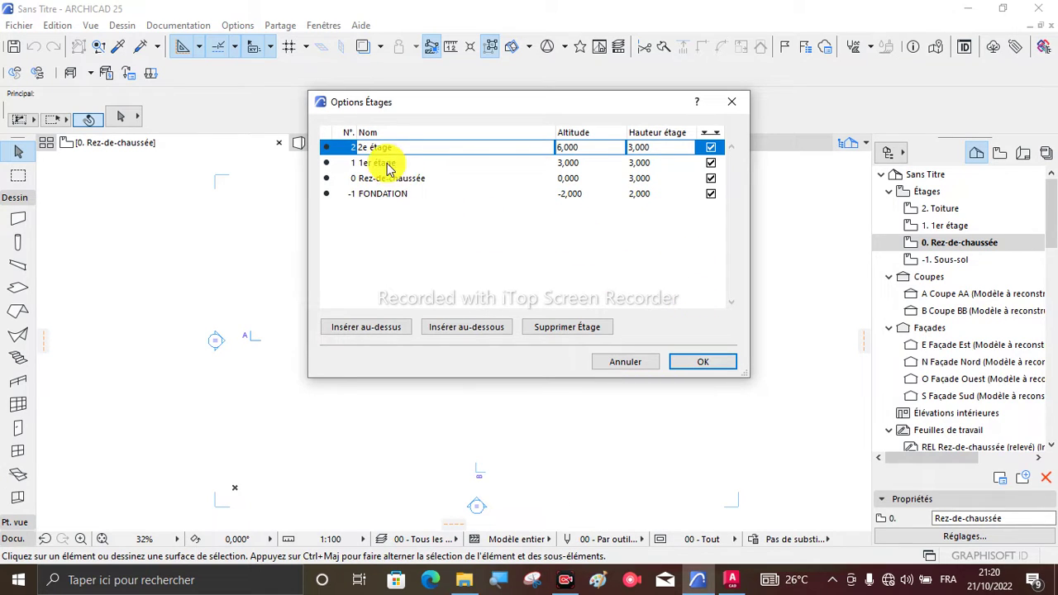
Step: Insert a storey named "3e étage" above 2e étage with a height of 3 m, and apply the storey settings
left_click(381, 333)
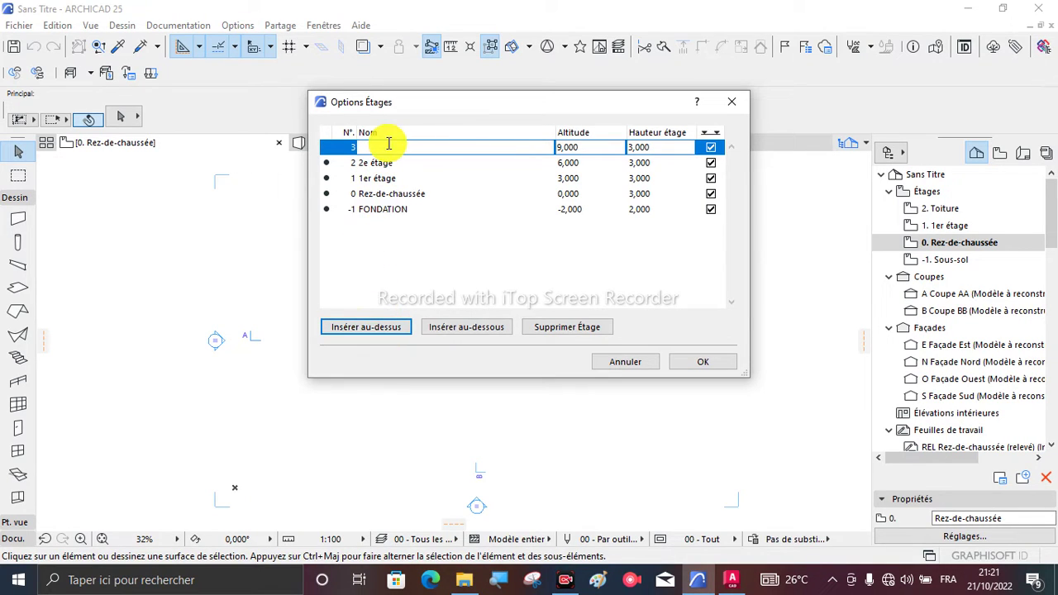
type("3e étage")
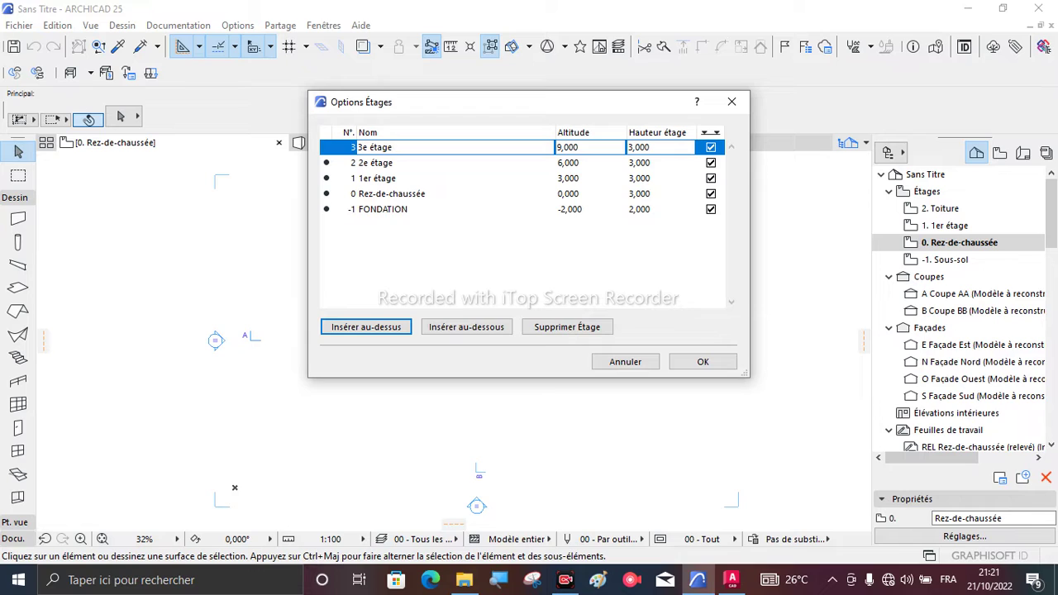
left_click(659, 147)
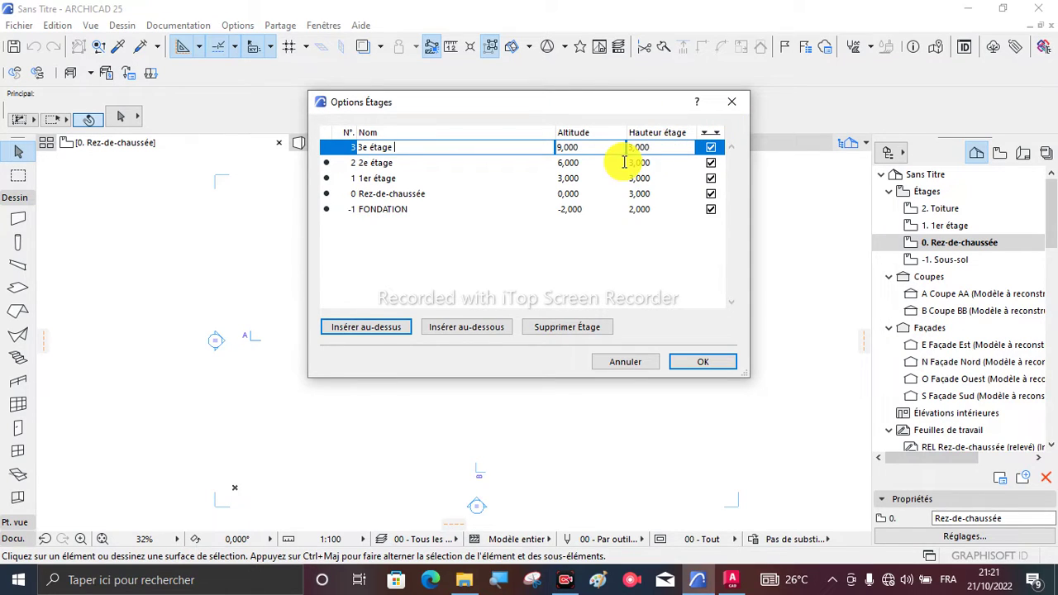
type("2")
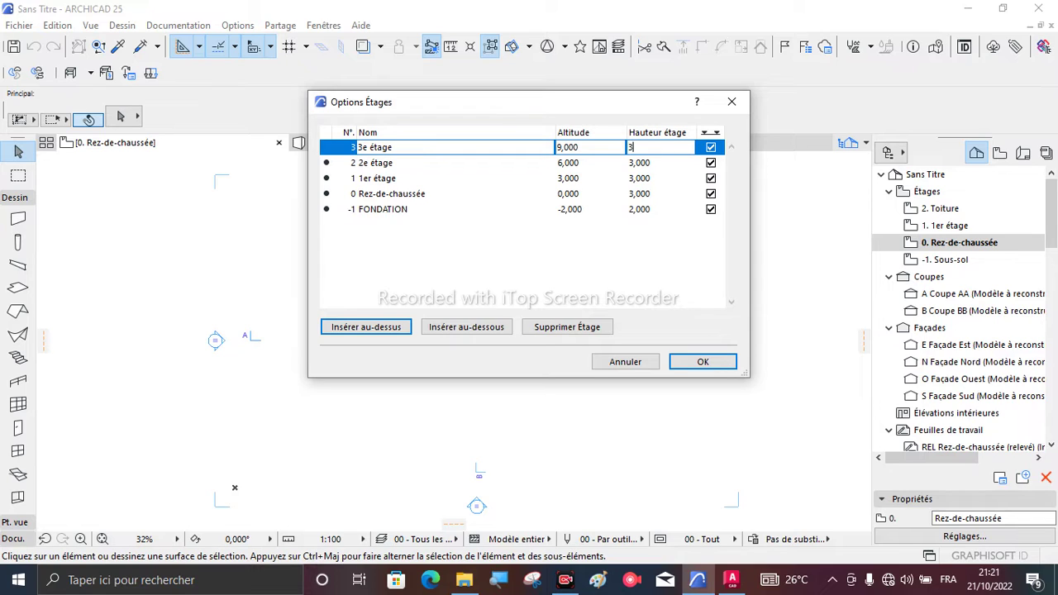
left_click(692, 365)
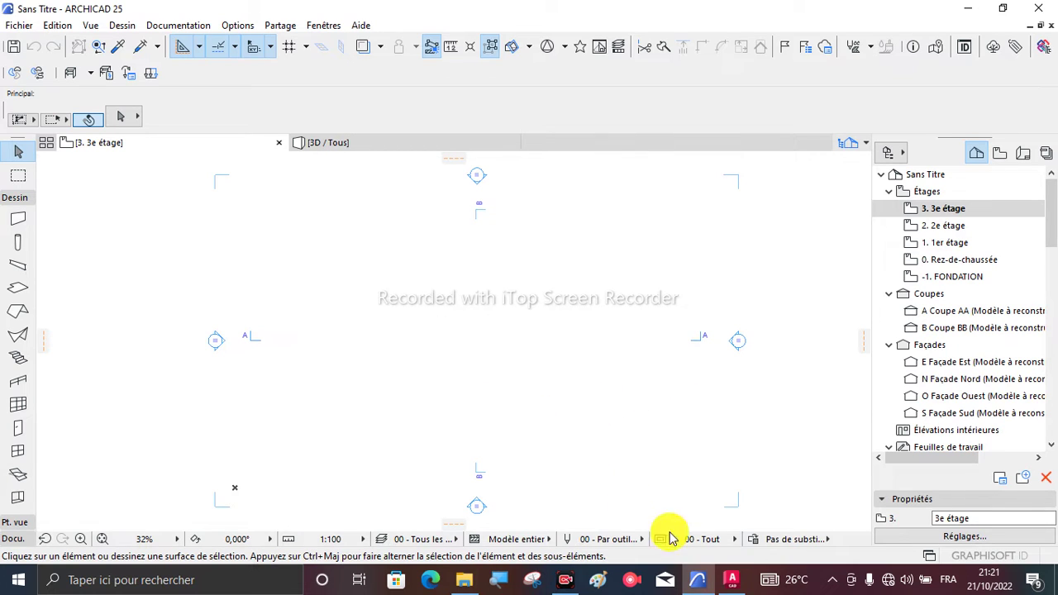
Step: Switch to AutoCAD and examine the foundation plan in VILLA2.dwg, including its column grid, footings and dimensions
left_click(734, 582)
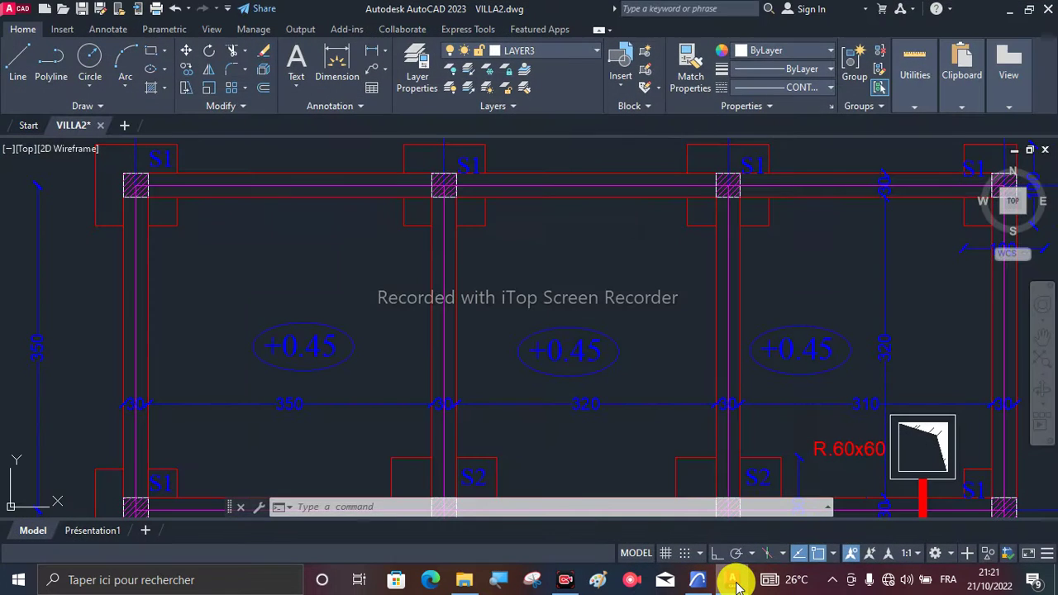
scroll(641, 216, "up", 2)
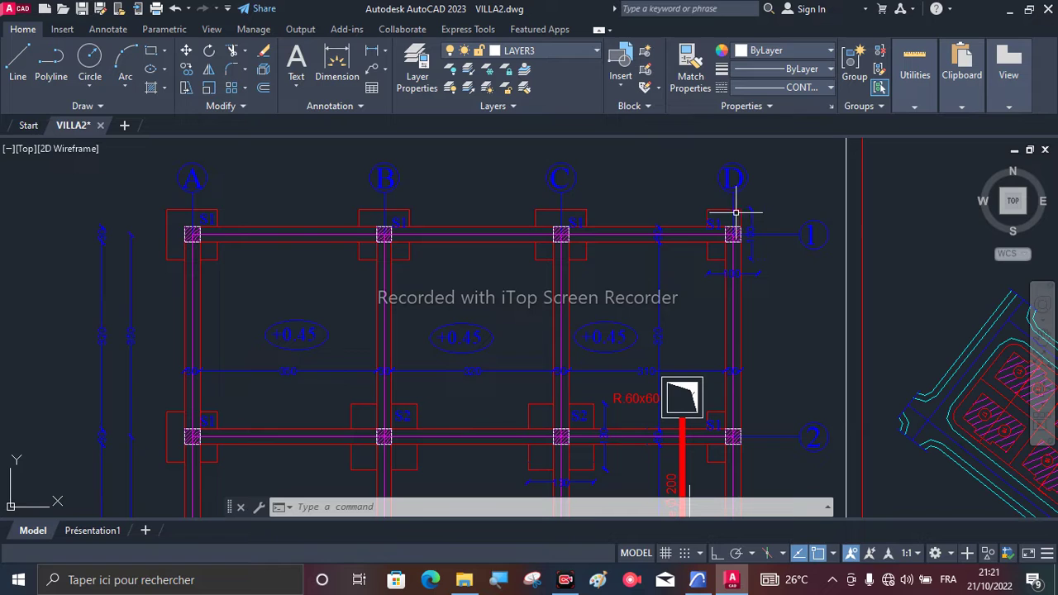
scroll(327, 276, "down", 5)
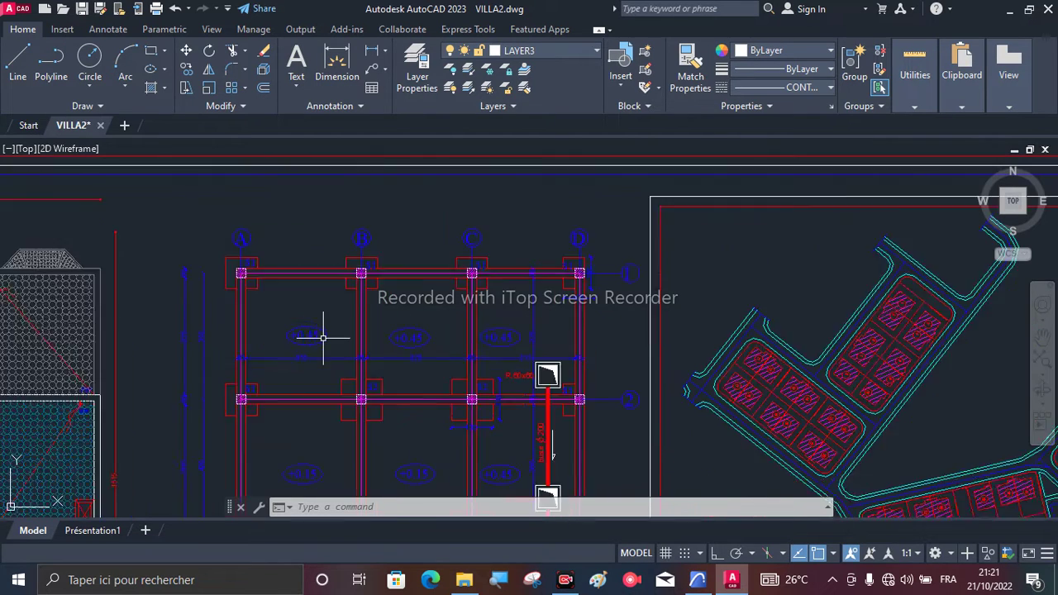
scroll(299, 290, "up", 5)
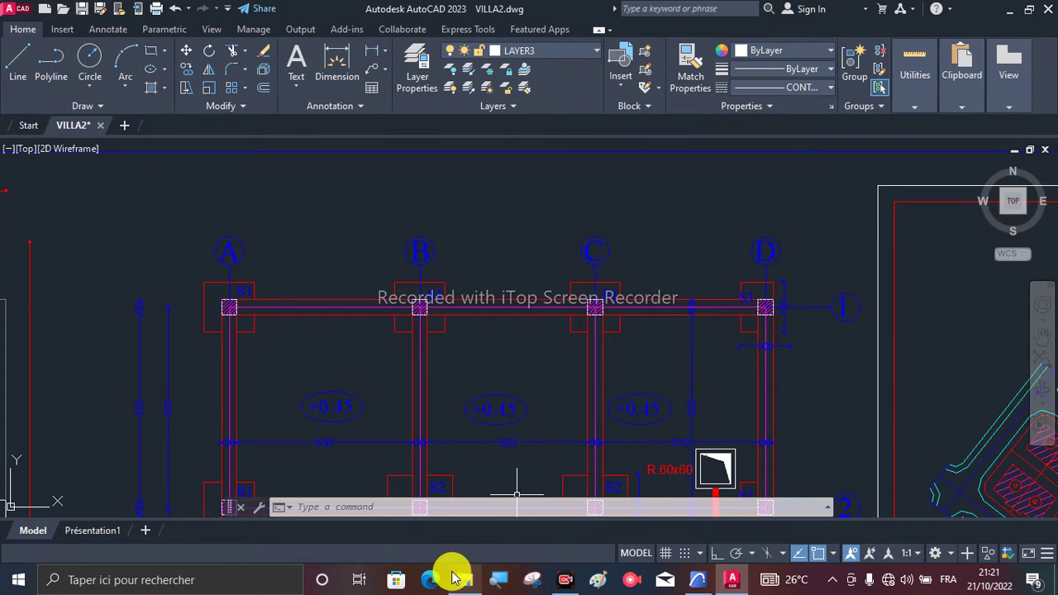
Step: Return to ARCHICAD and open the floor plan of the FONDATION storey
left_click(701, 581)
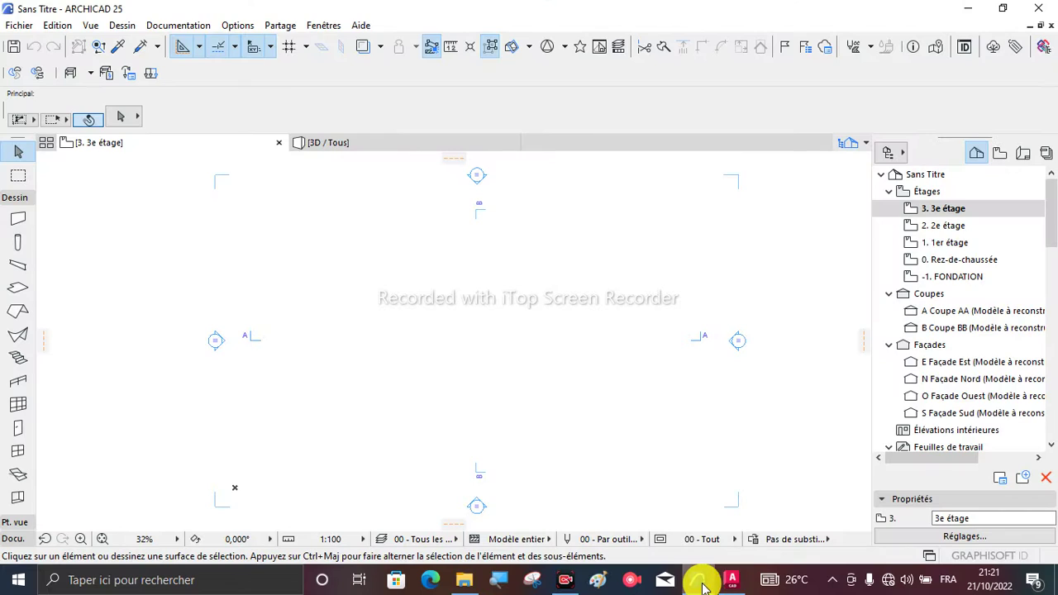
scroll(413, 277, "up", 3)
scroll(562, 322, "down", 1)
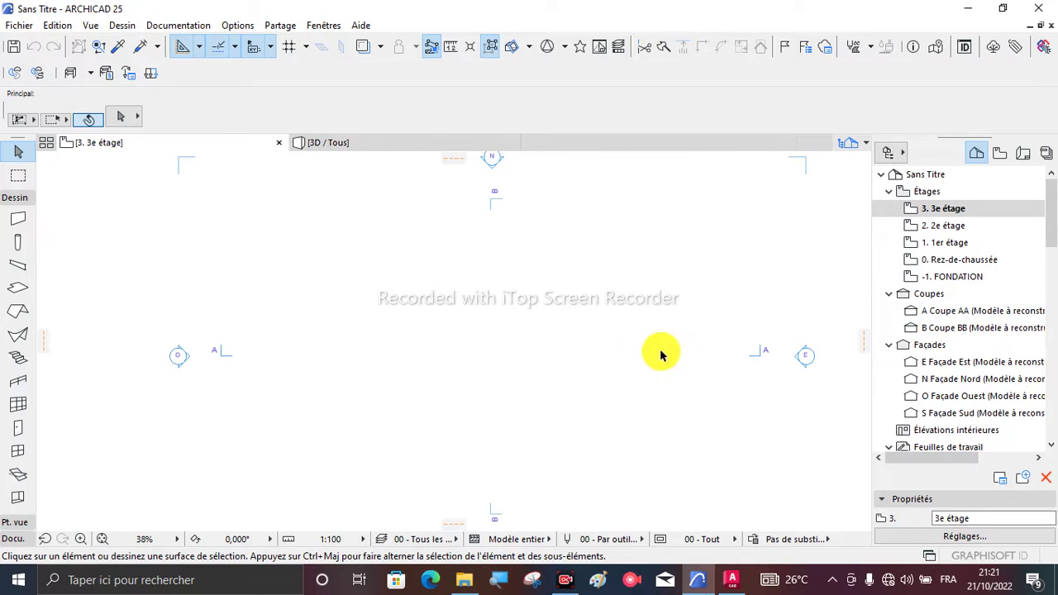
double_click(959, 278)
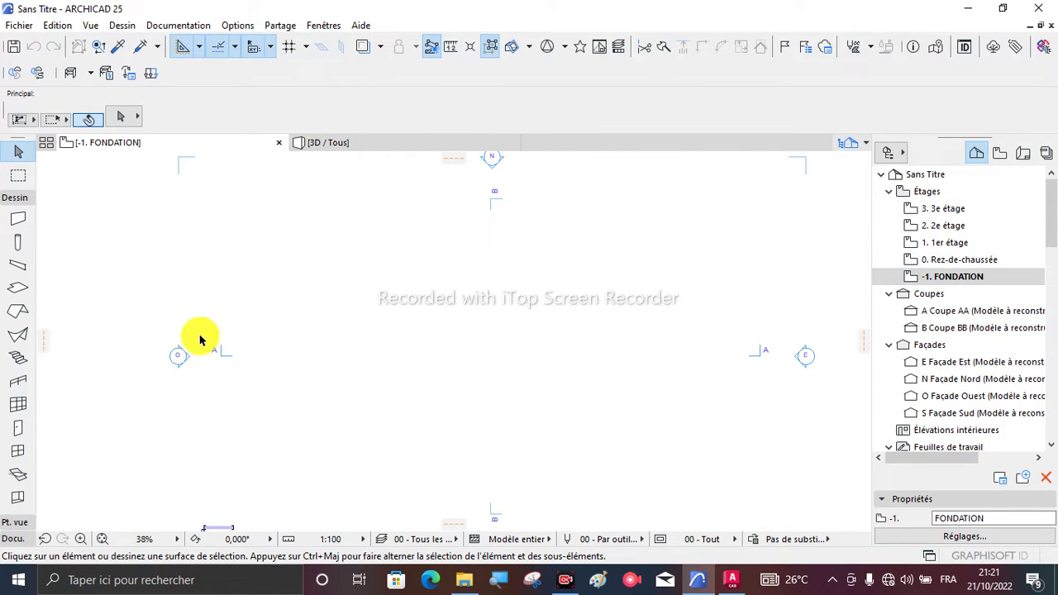
Step: Activate the Slab tool, then switch to AutoCAD and measure the side of the S1 footing at axis A with a temporary line
left_click(17, 287)
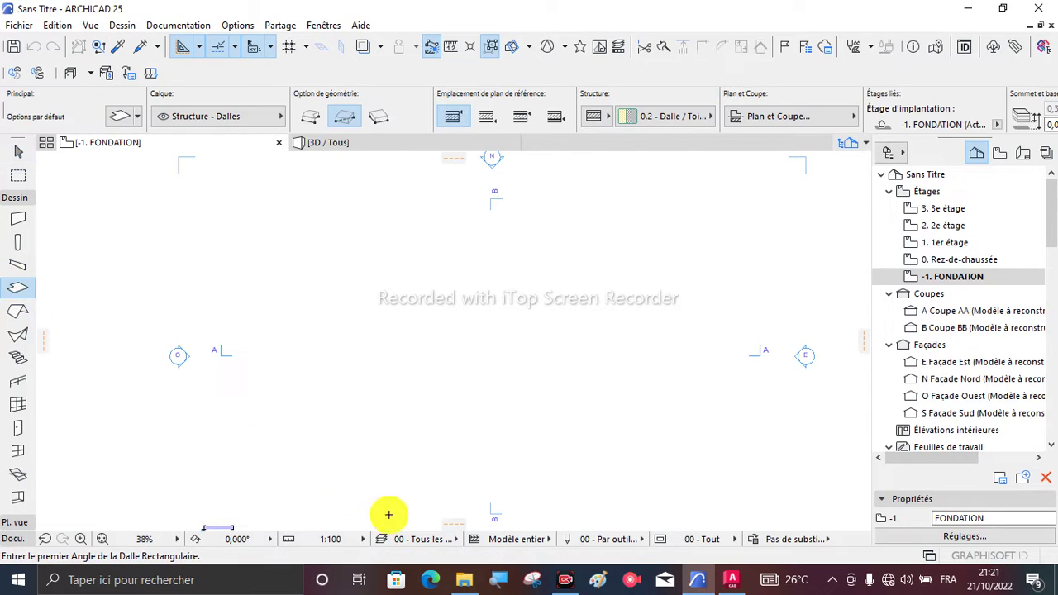
left_click(733, 578)
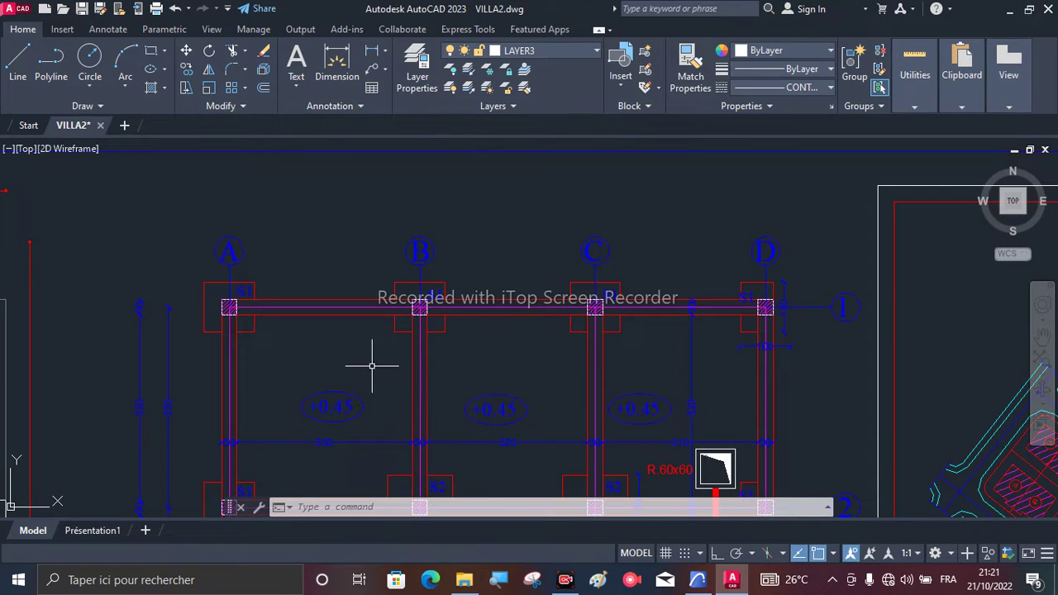
scroll(284, 272, "up", 6)
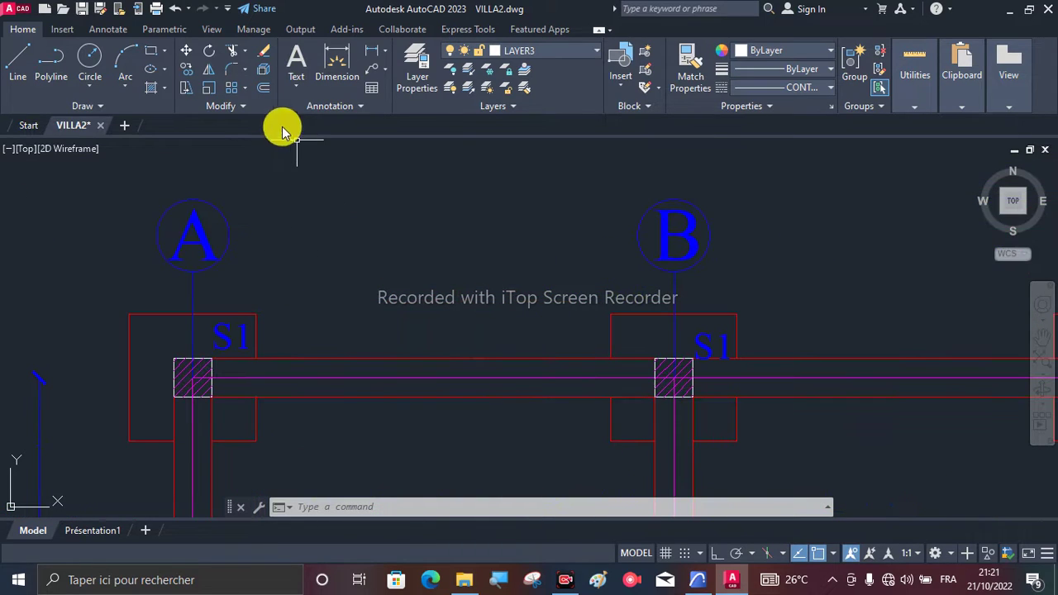
left_click(11, 63)
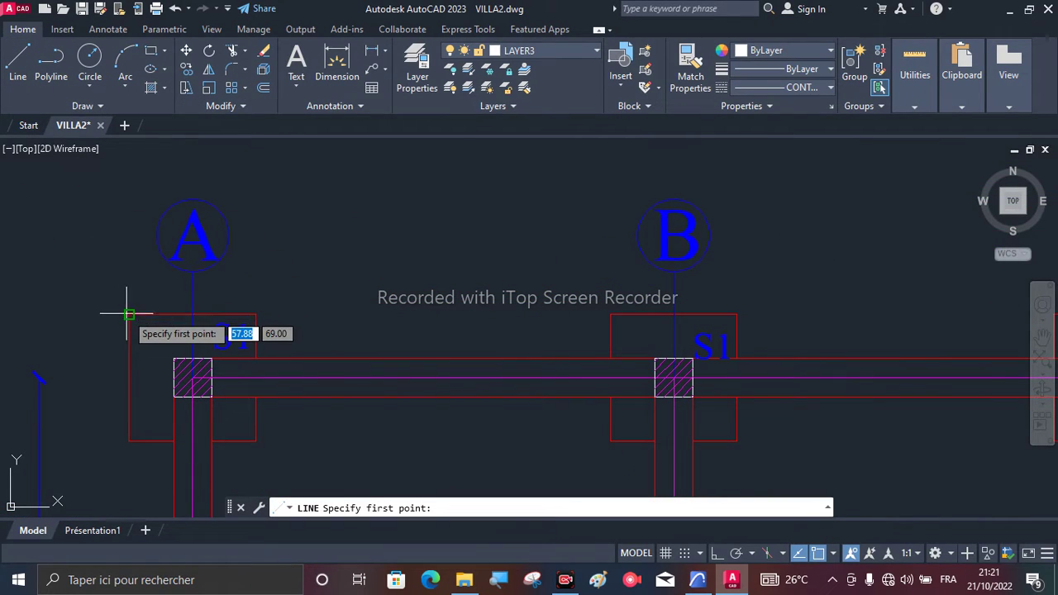
left_click(128, 314)
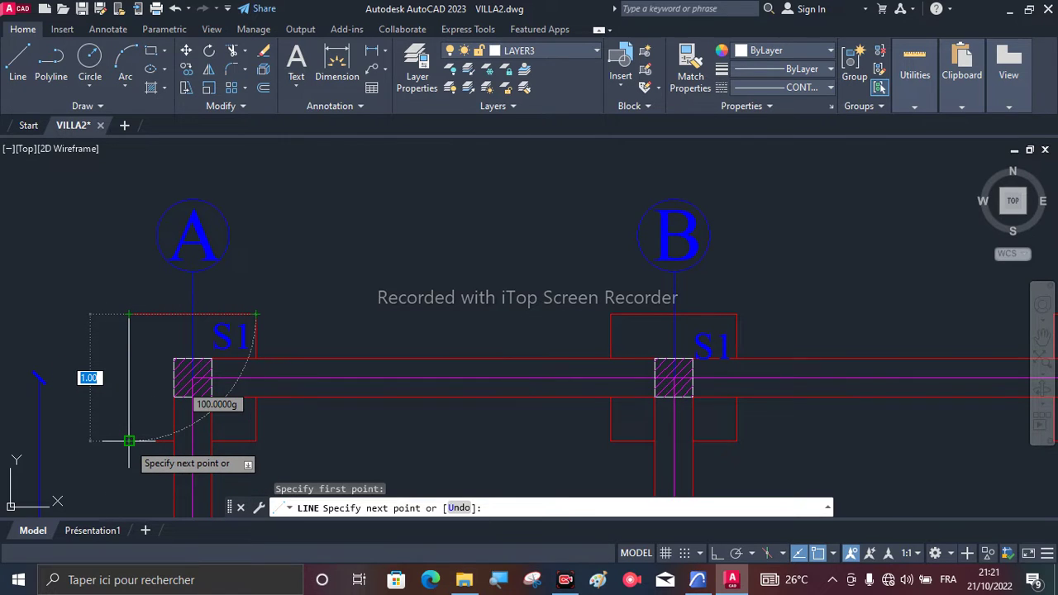
key("Escape")
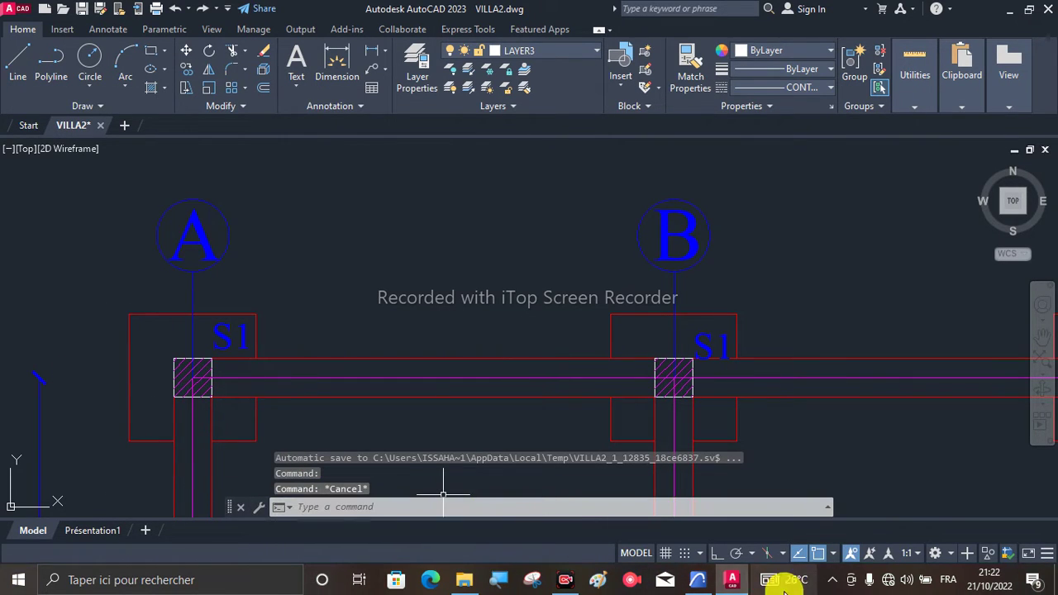
Step: Return to ARCHICAD and set the slab defaults to a basic Béton armé (Coulé) structure, 0,200 thick and offset 0,200 from the FONDATION storey
left_click(698, 579)
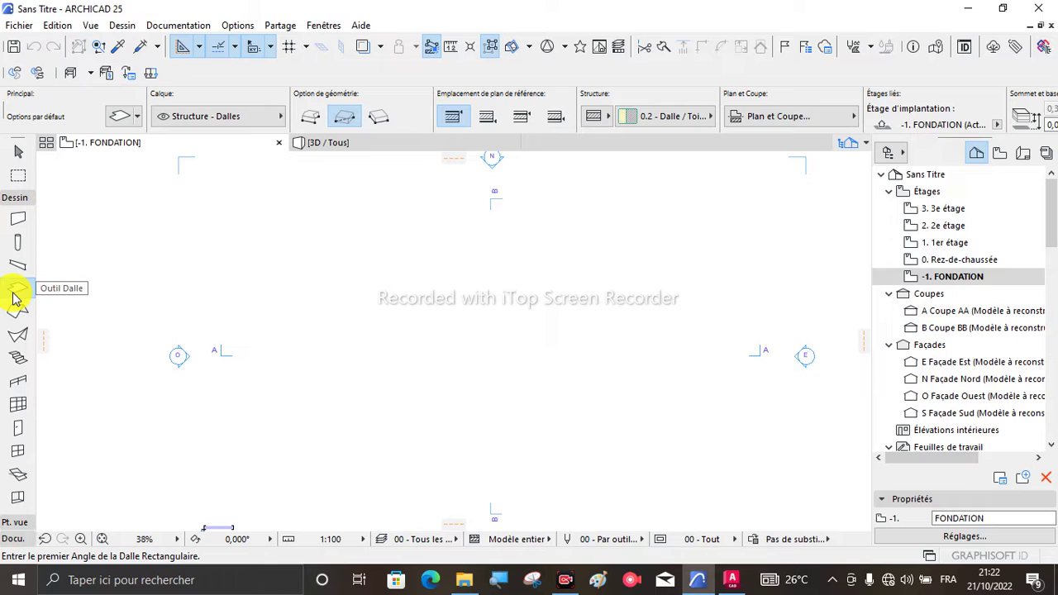
left_click(118, 116)
left_click(537, 124)
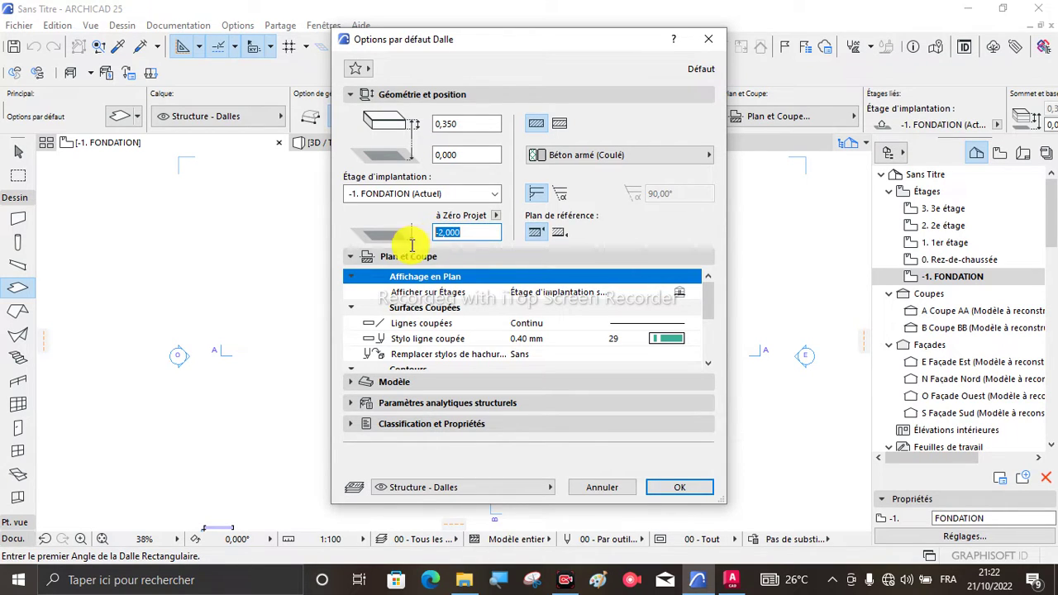
type("-")
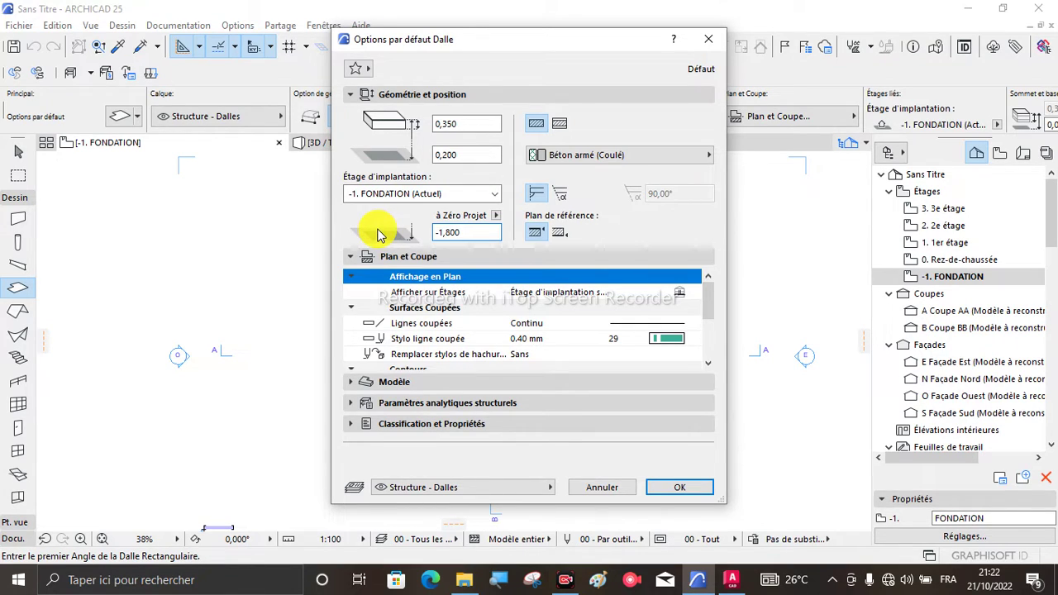
left_click(467, 124)
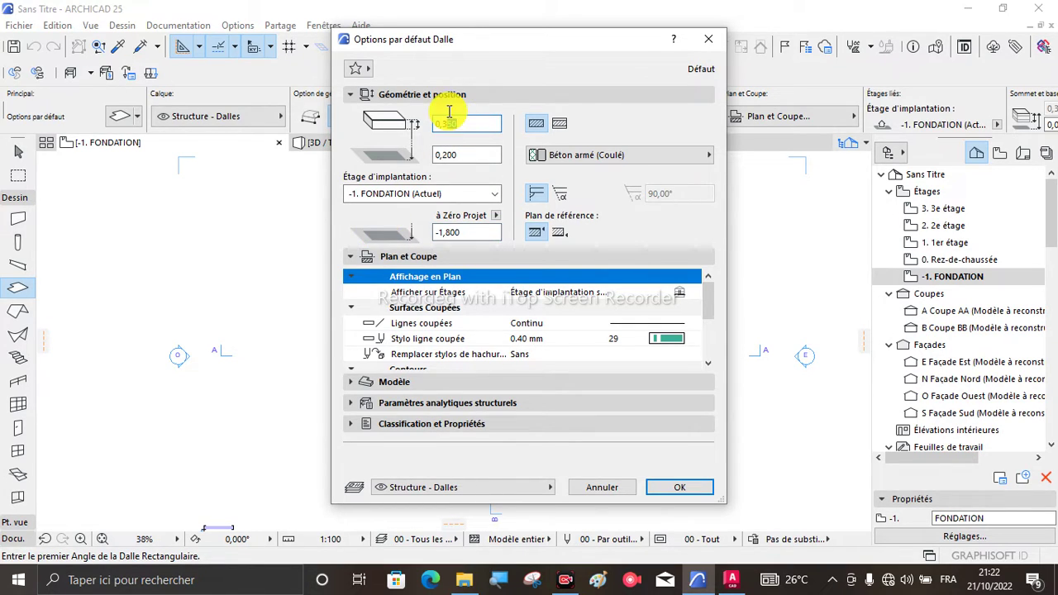
type("2")
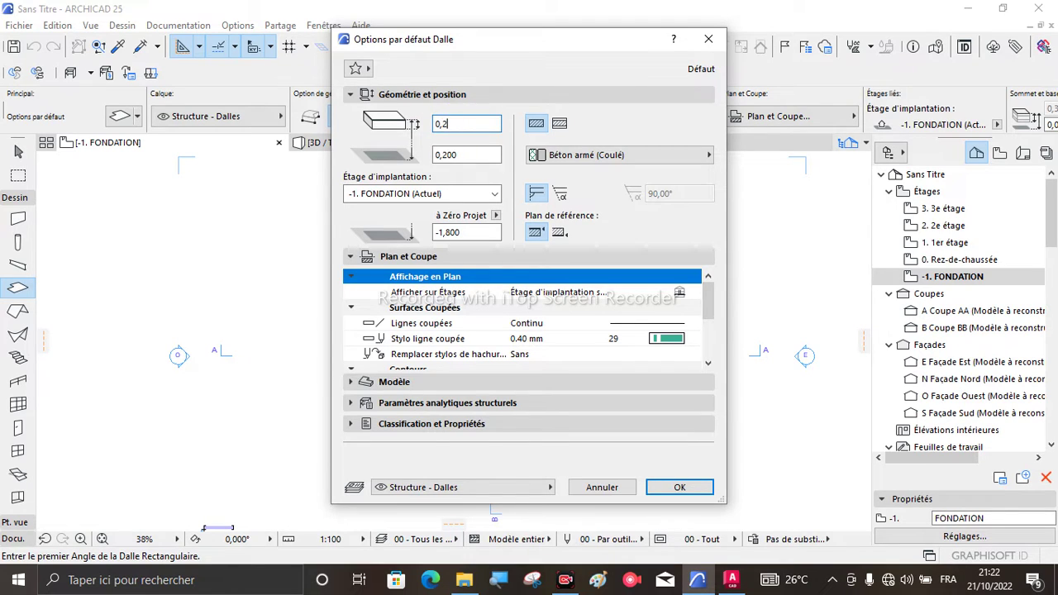
type("00")
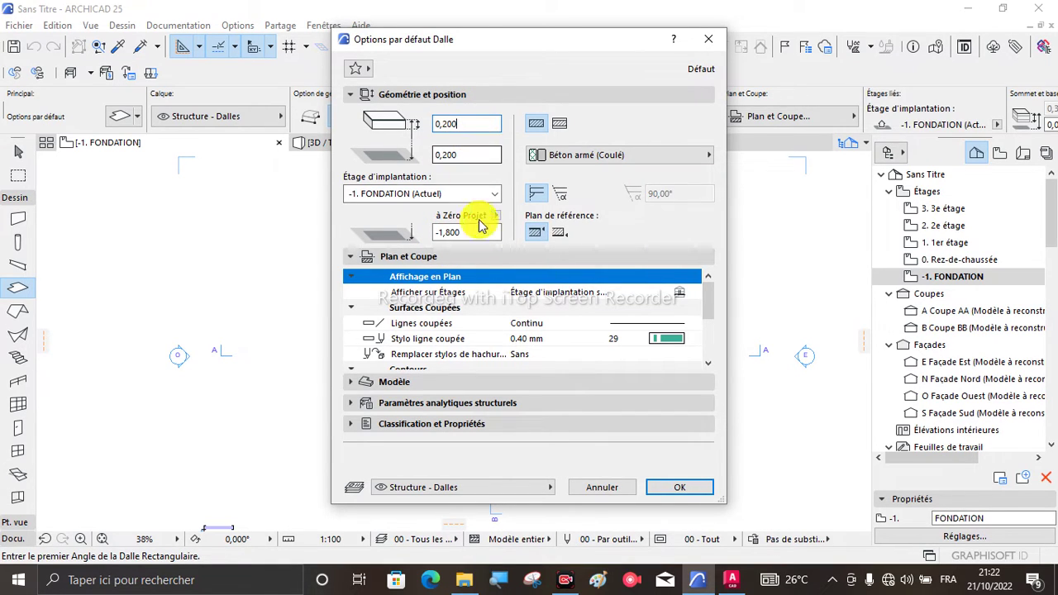
left_click(689, 487)
Step: Draw a rectangular footing slab measuring 1 by 1 m on the FONDATION plan and check its properties
scroll(359, 274, "up", 2)
scroll(294, 351, "down", 2)
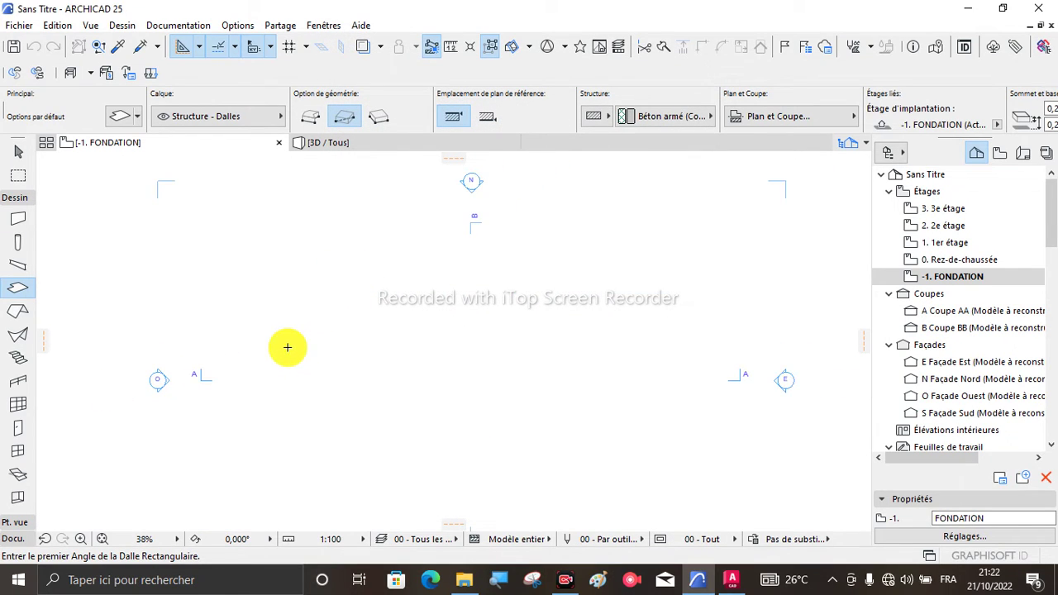
left_click(291, 286)
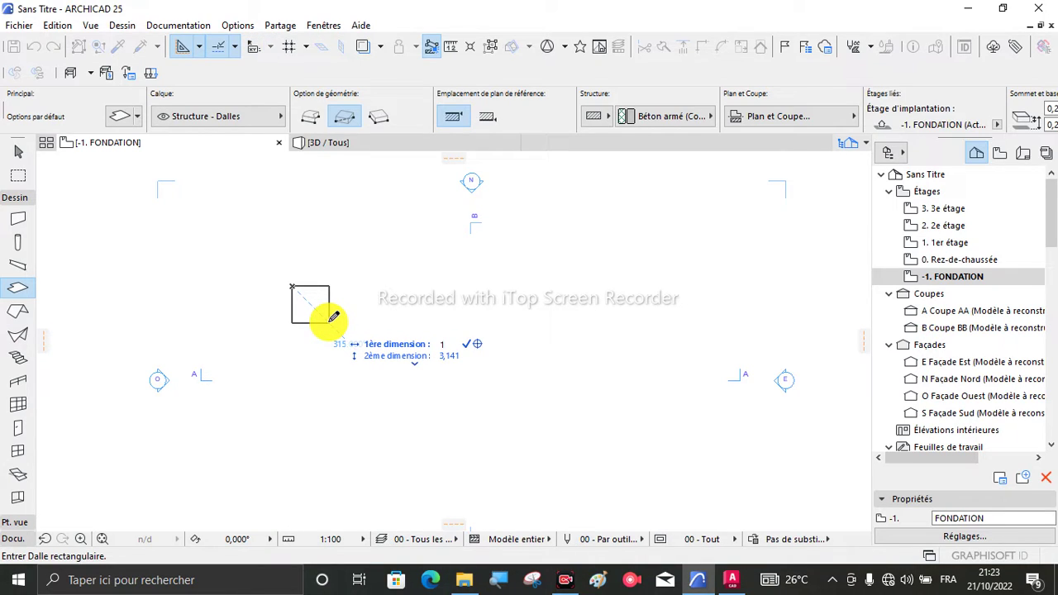
key("Tab")
type("1")
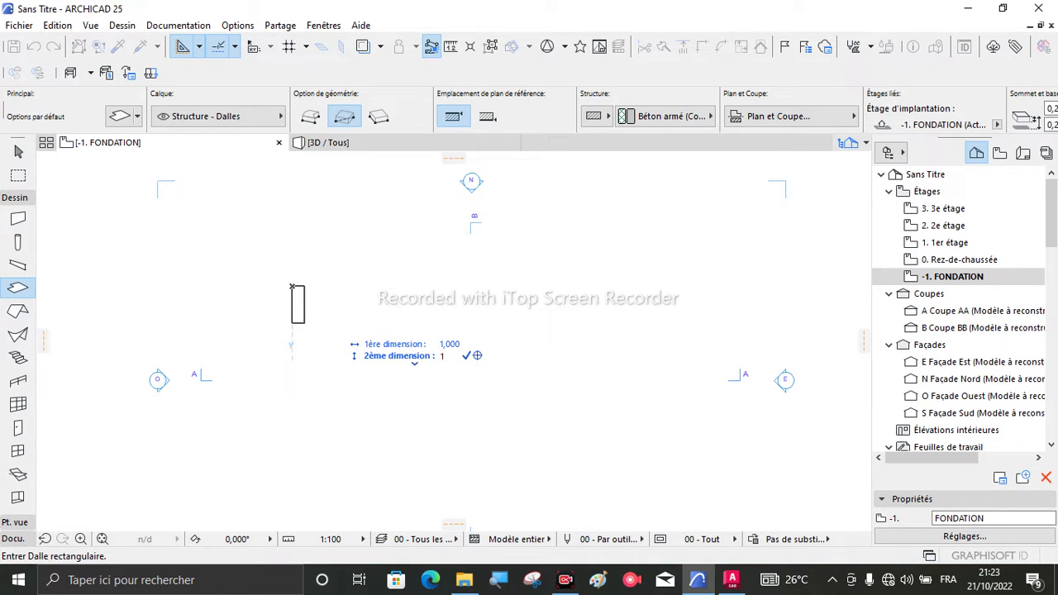
key("Return")
scroll(295, 289, "up", 5)
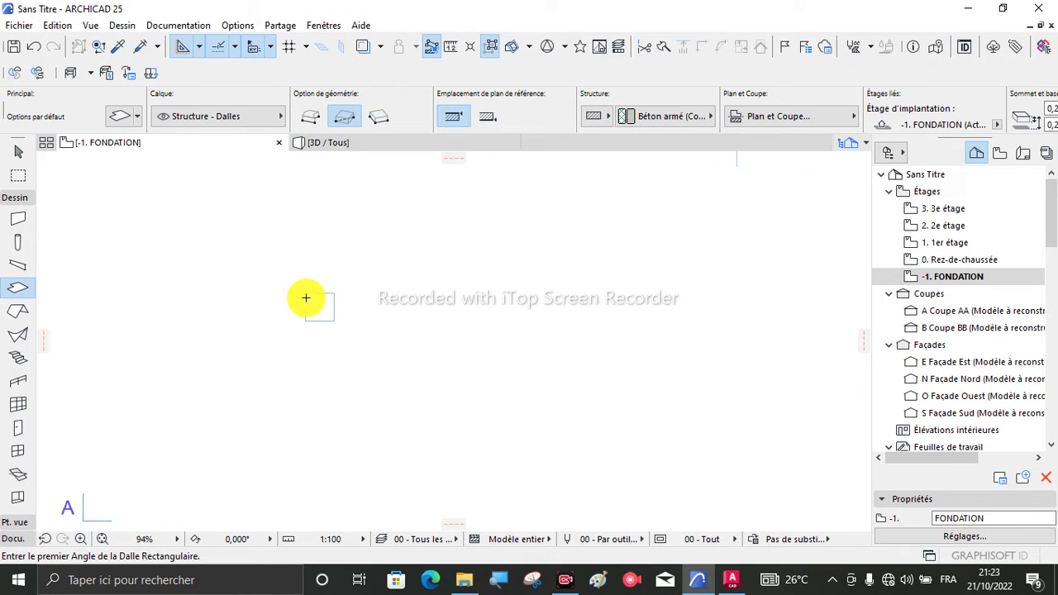
key("Escape")
left_click(333, 295)
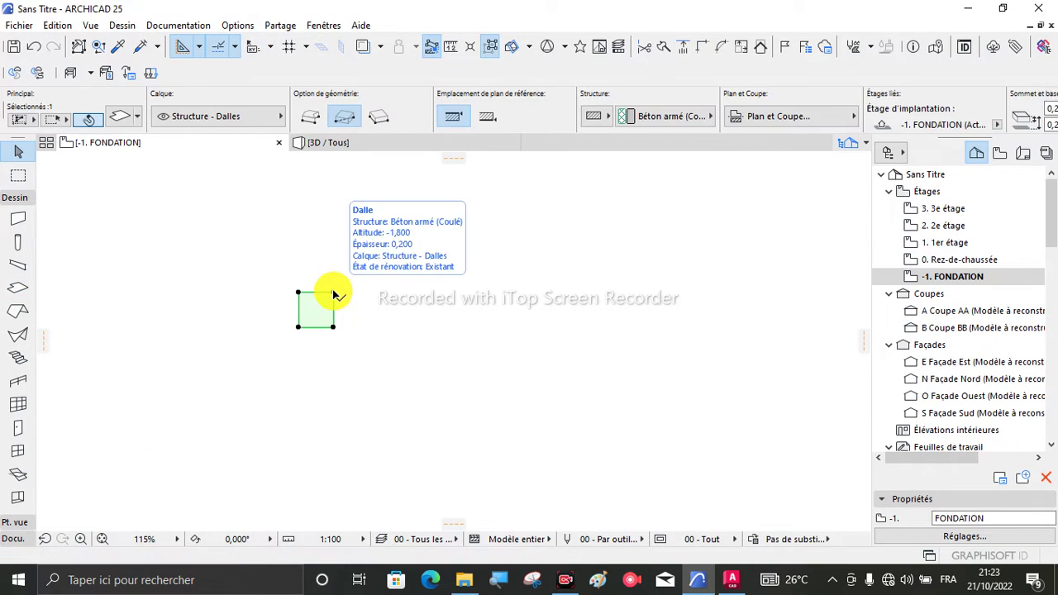
left_click(340, 294)
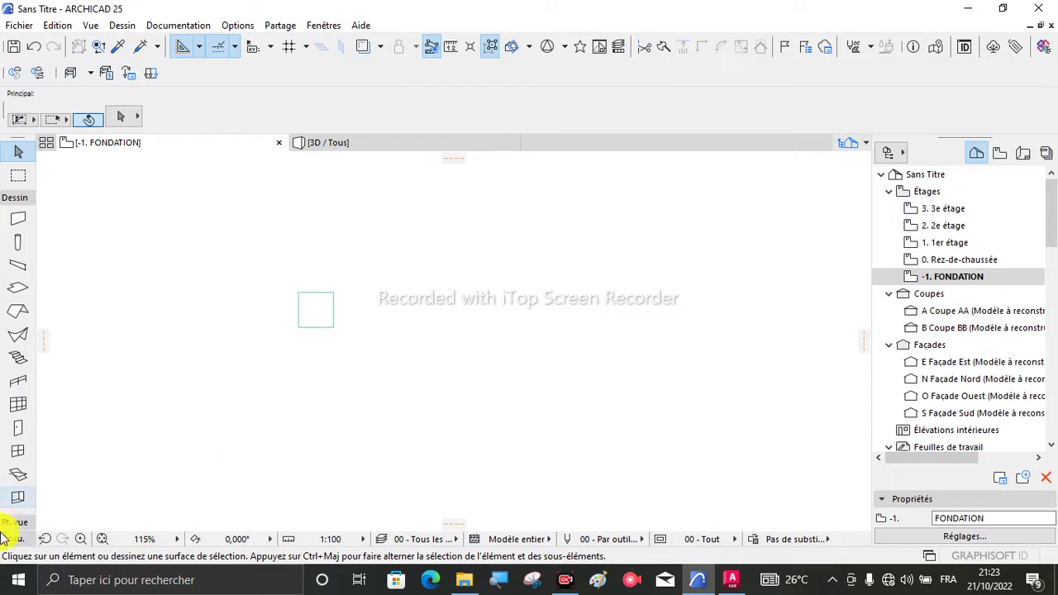
Step: Draw a diagonal line across the footing slab from its lower-left corner to its upper-right corner
left_click(23, 544)
left_click(17, 460)
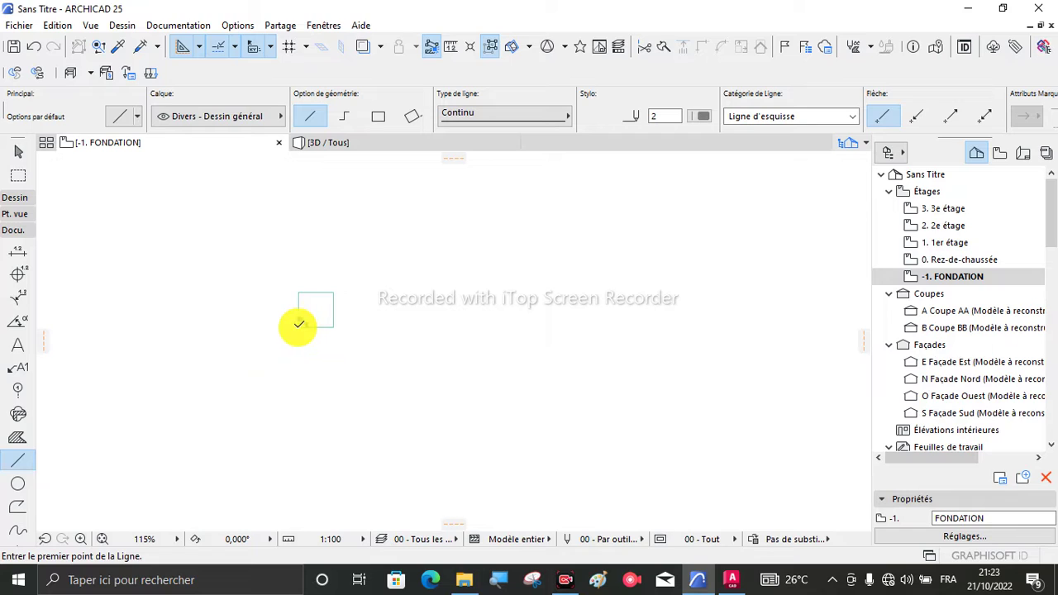
left_click(298, 327)
left_click(333, 293)
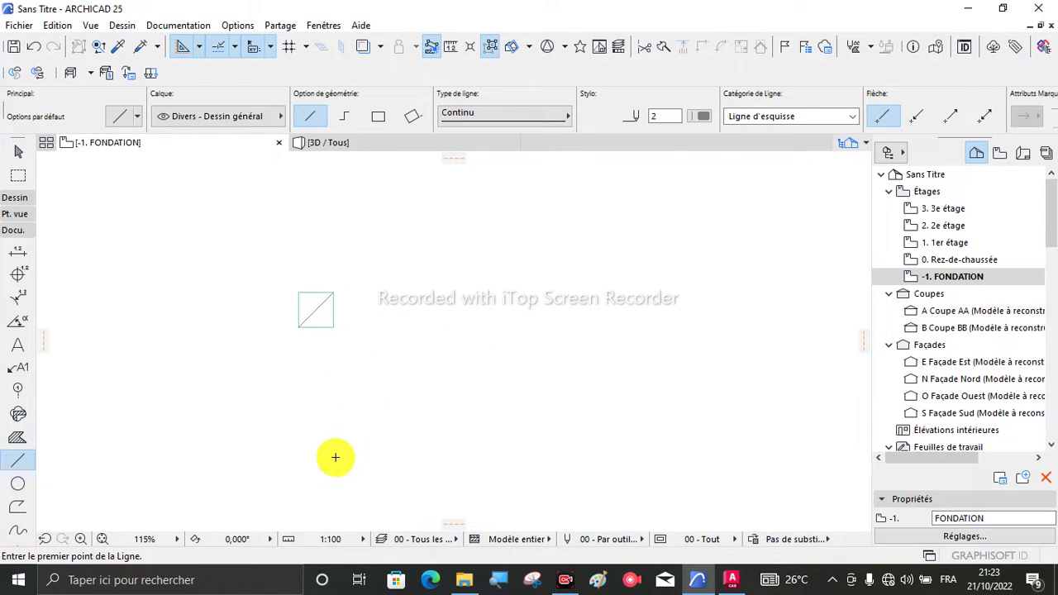
key("Escape")
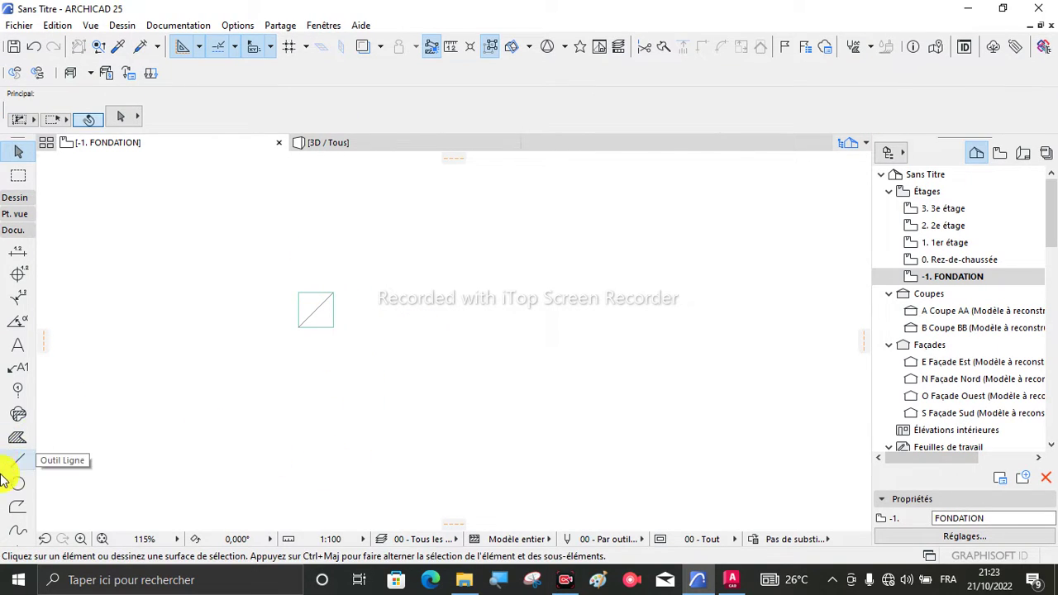
Step: Activate the Column tool and open its default settings
left_click(13, 206)
left_click(17, 241)
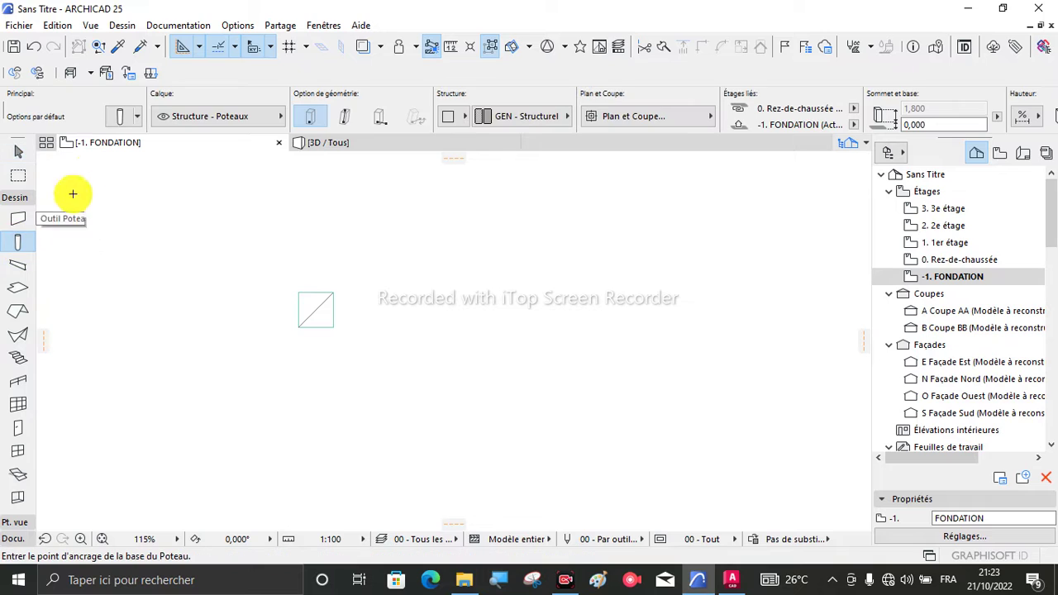
left_click(122, 117)
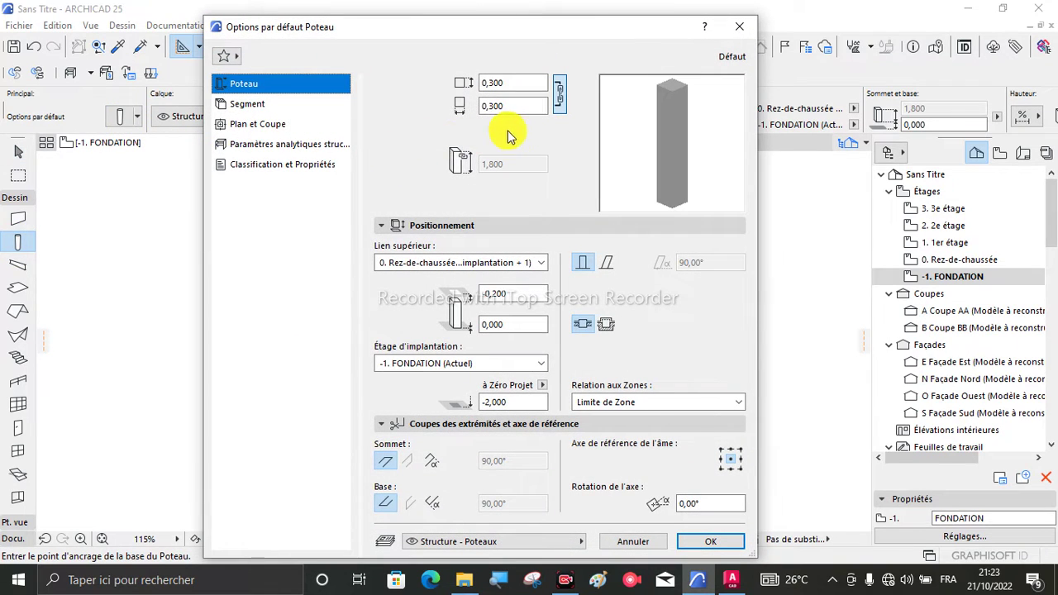
Step: Switch to AutoCAD and measure the side of the hatched column at axis A with a temporary line
left_click(722, 581)
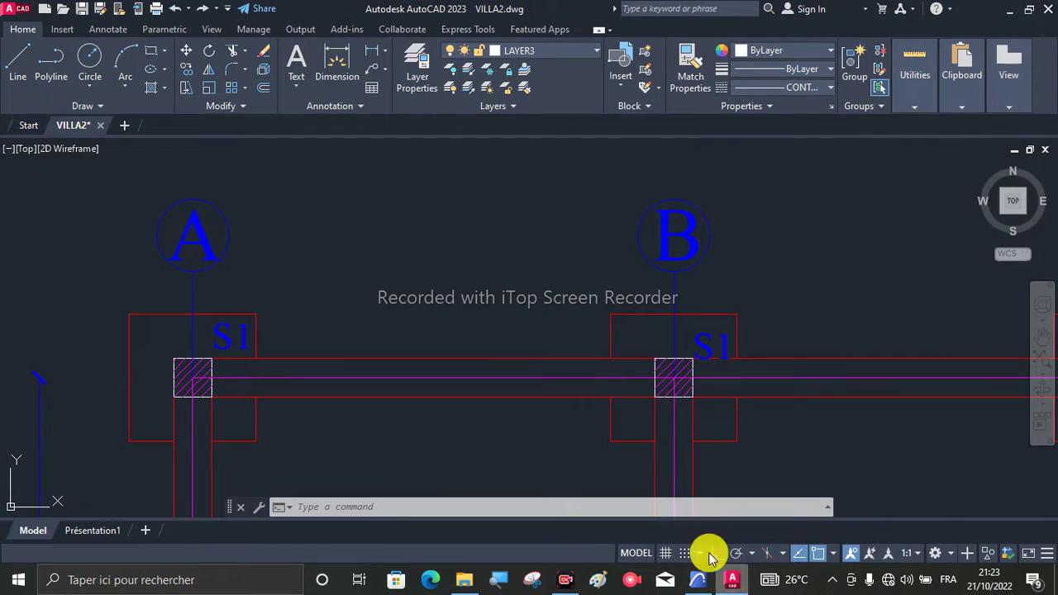
left_click(20, 58)
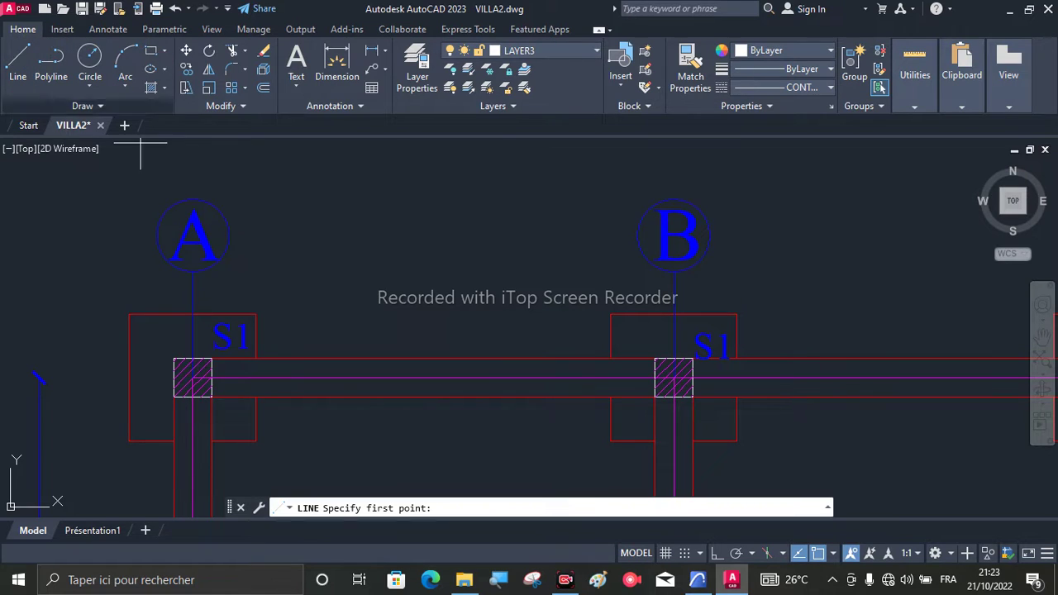
left_click(173, 360)
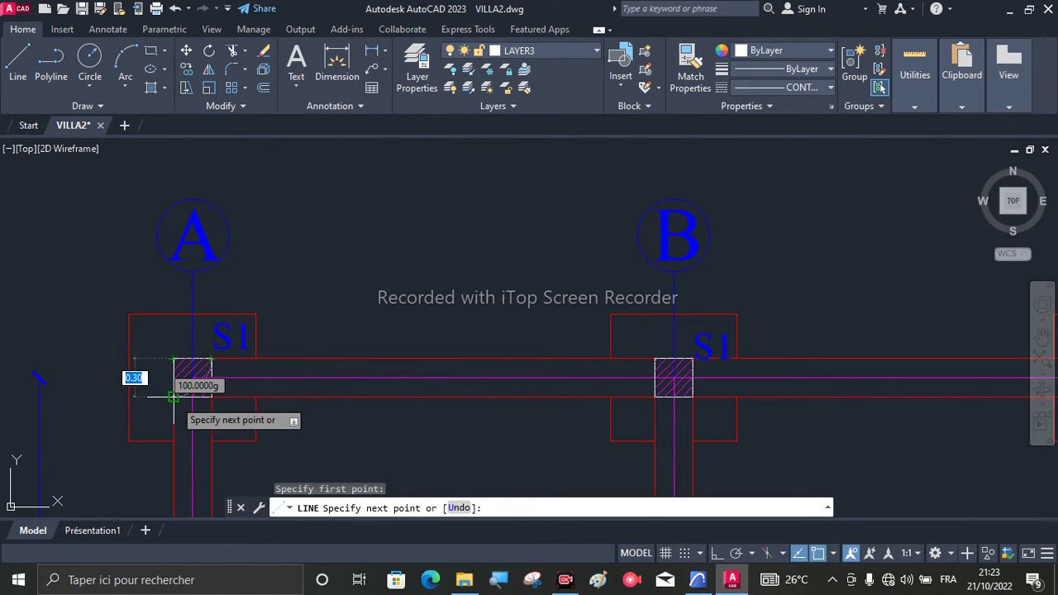
key("Escape")
key("Escape")
key("Escape")
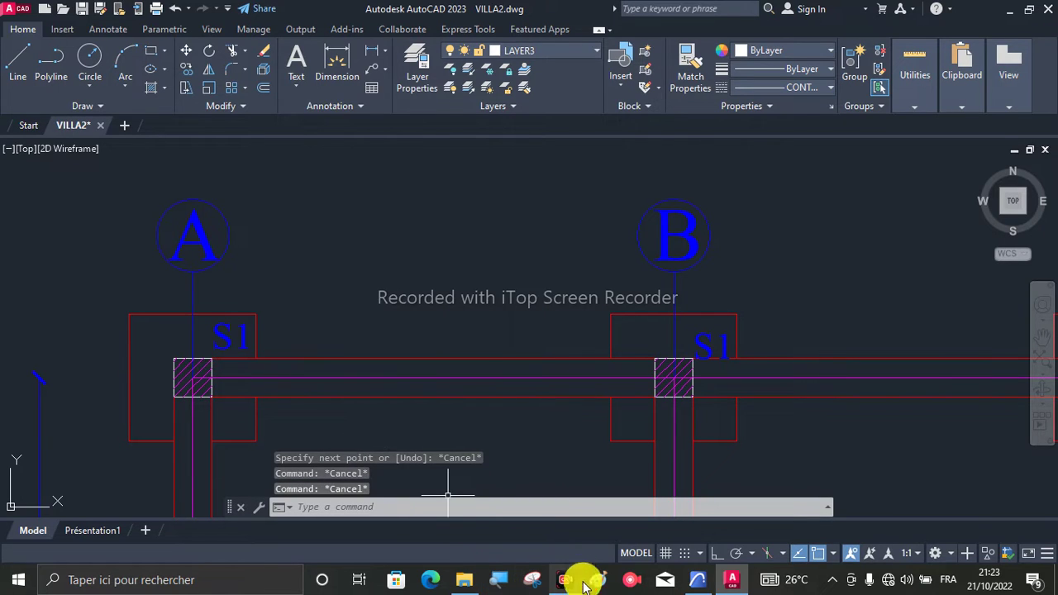
Step: Return to ARCHICAD and set the column's base offset to 0,200 and its top offset to -0,400 from the Rez-de-chaussée storey
left_click(696, 579)
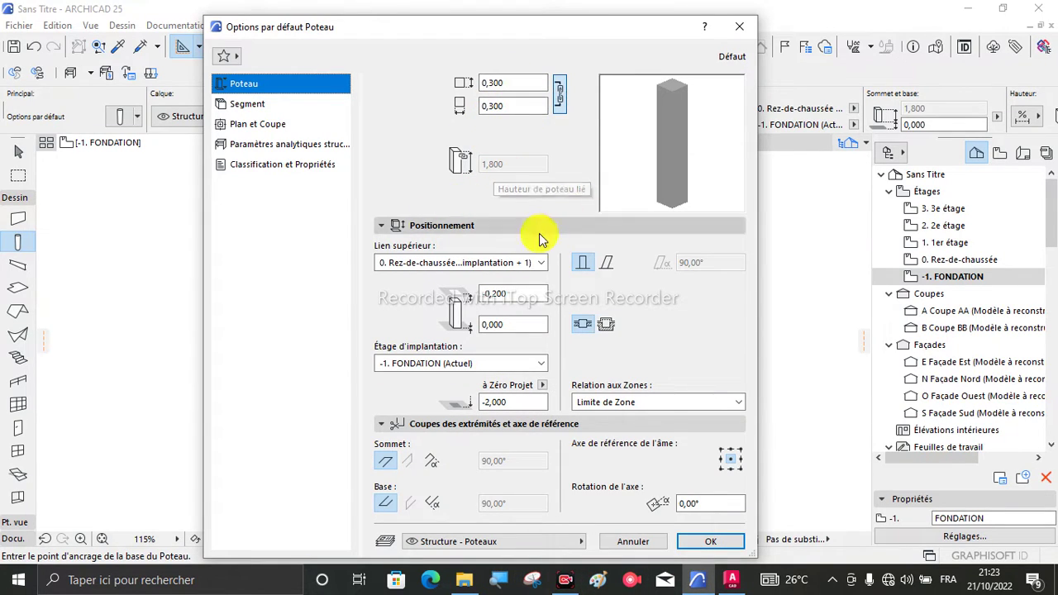
double_click(514, 327)
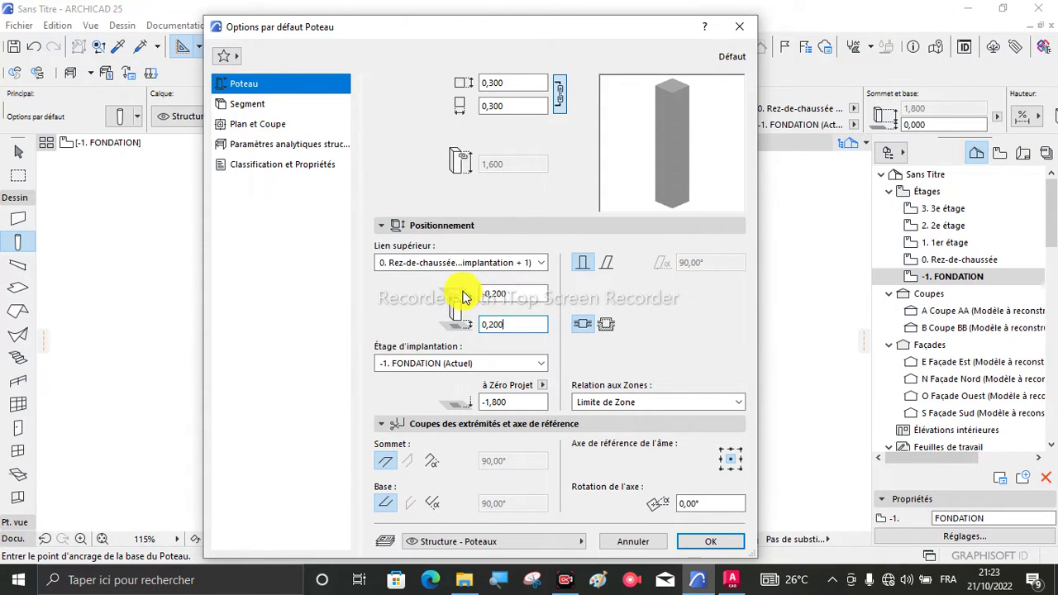
left_click(511, 296)
type("-0,4")
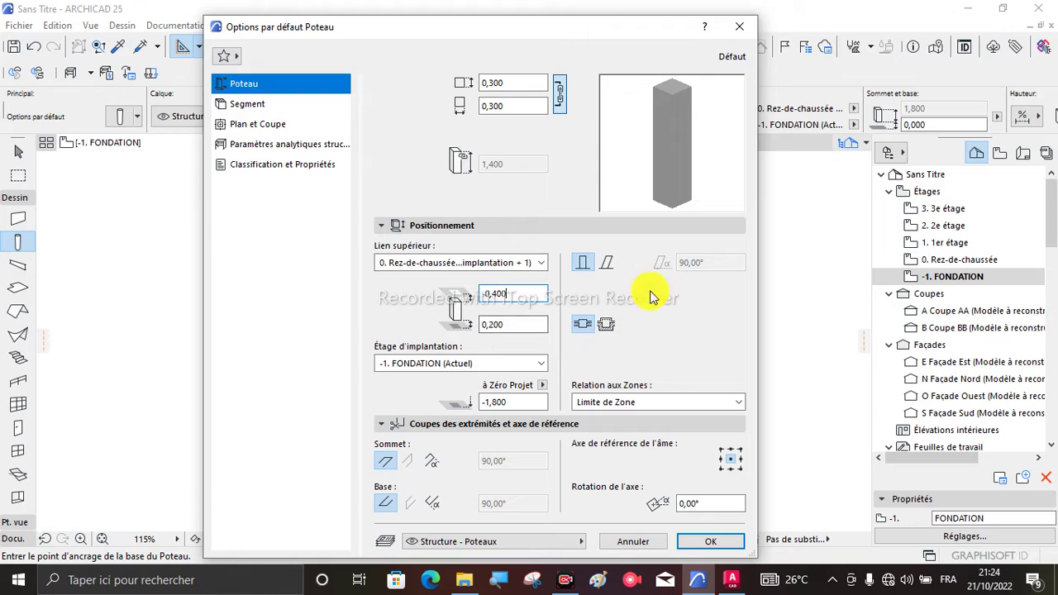
Step: In the column defaults' plan and section settings, set the core line pen to pen 1
left_click(259, 110)
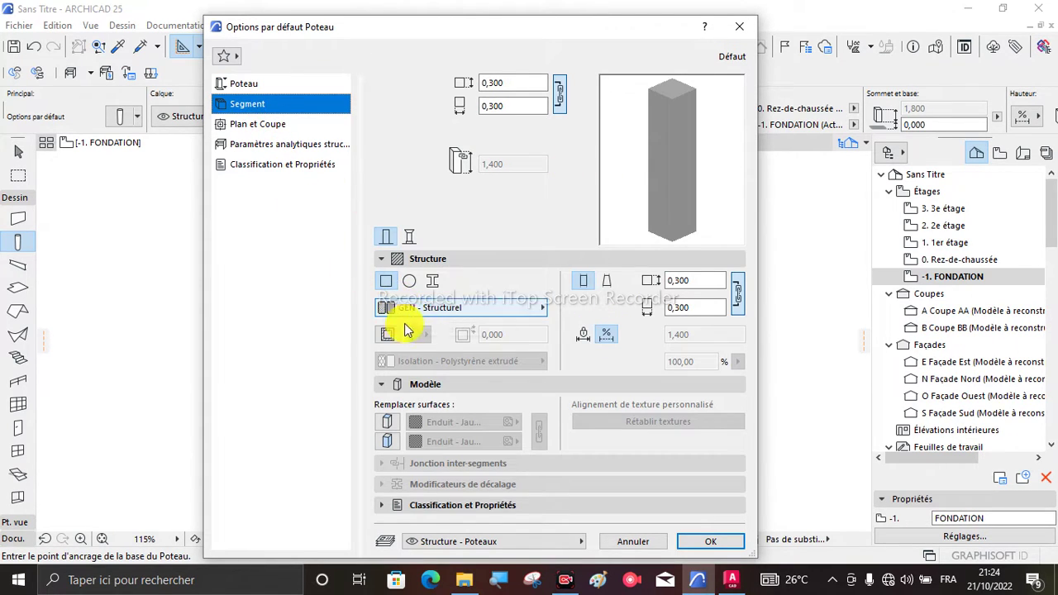
left_click(258, 128)
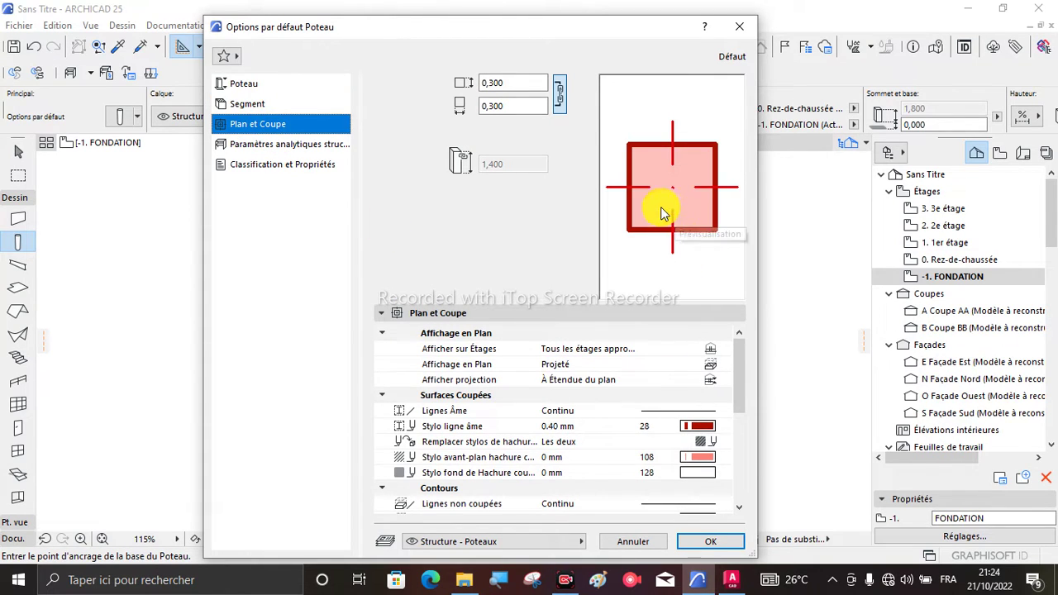
left_click(698, 427)
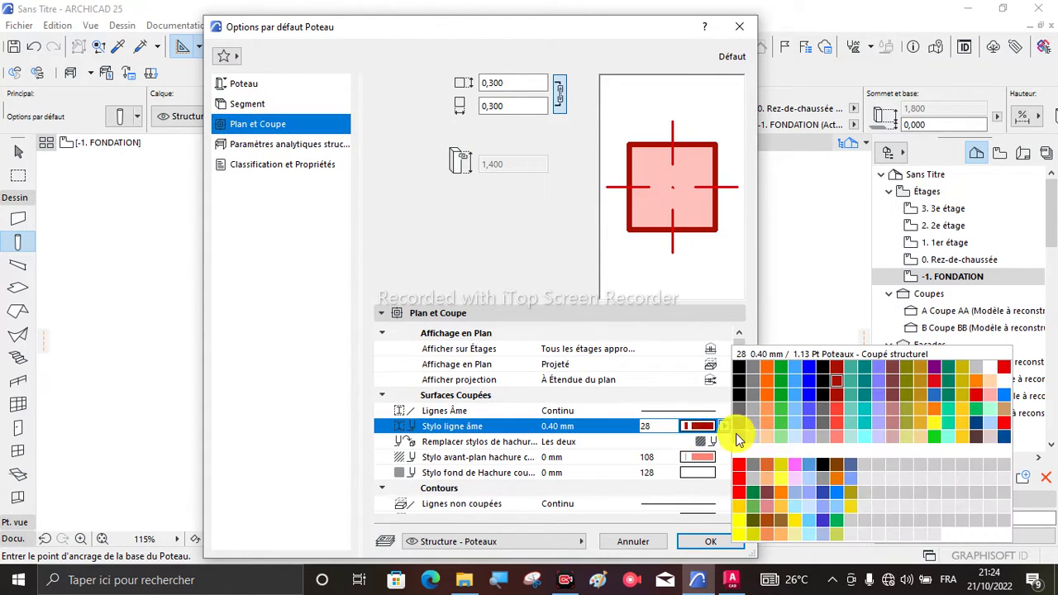
left_click(742, 372)
Step: Override only the background pen (Fond) of the column's cut fill and set that background pen to 1
scroll(701, 413, "down", 2)
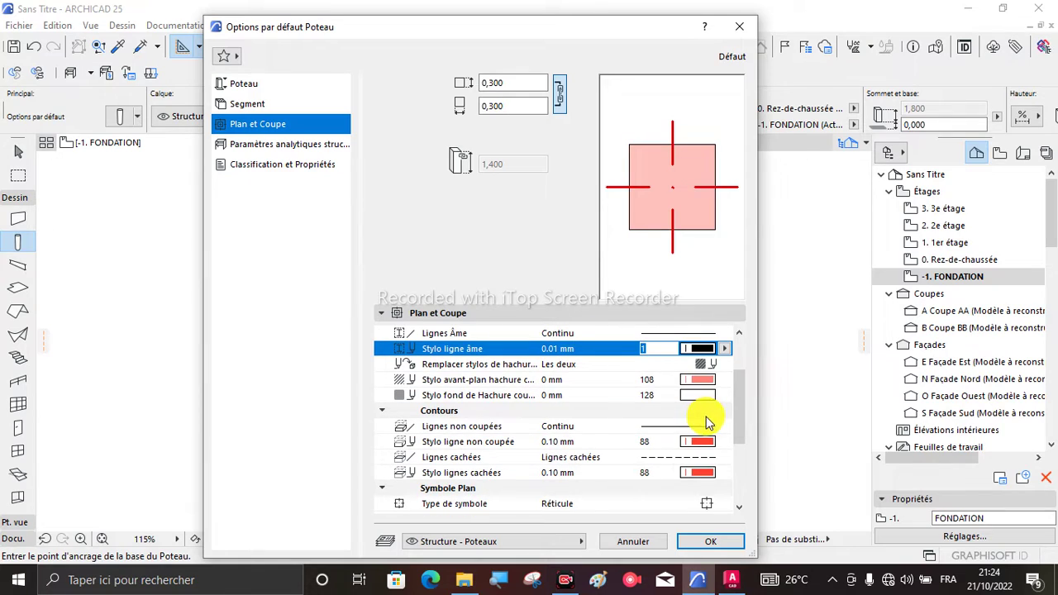
left_click(711, 365)
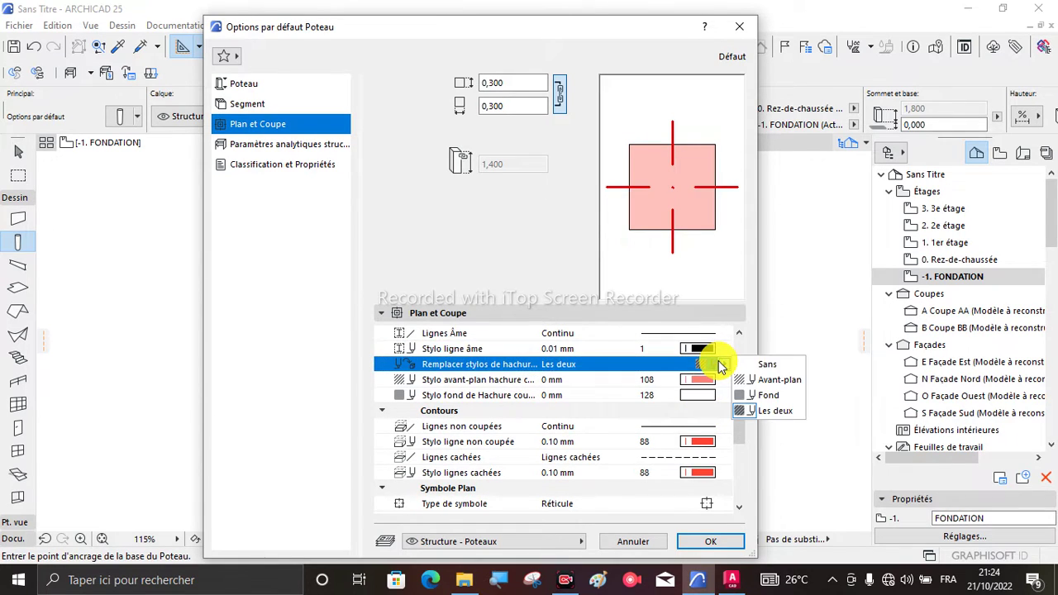
left_click(754, 396)
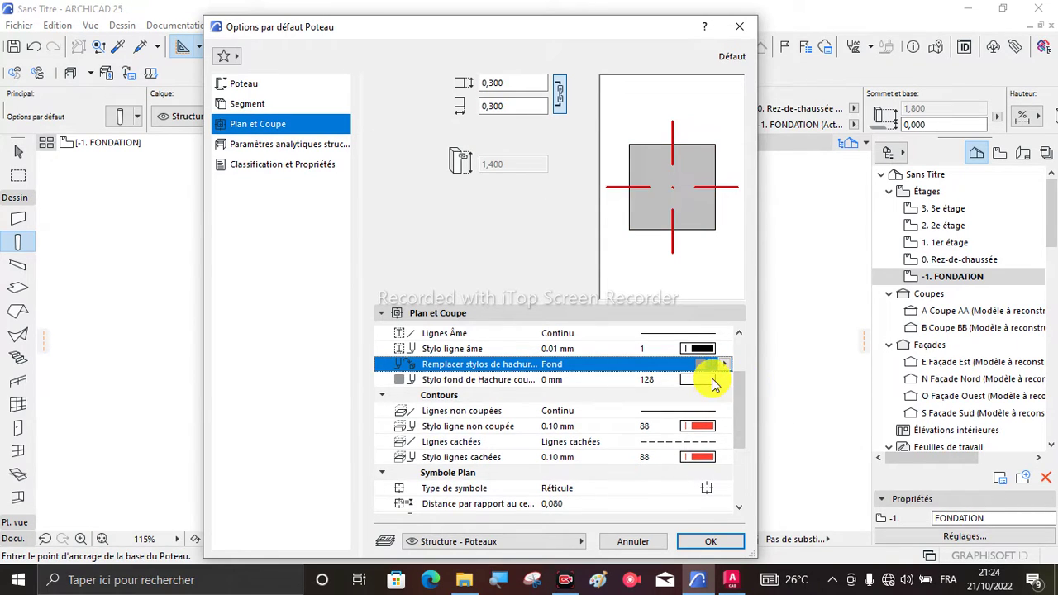
left_click(714, 383)
left_click(730, 365)
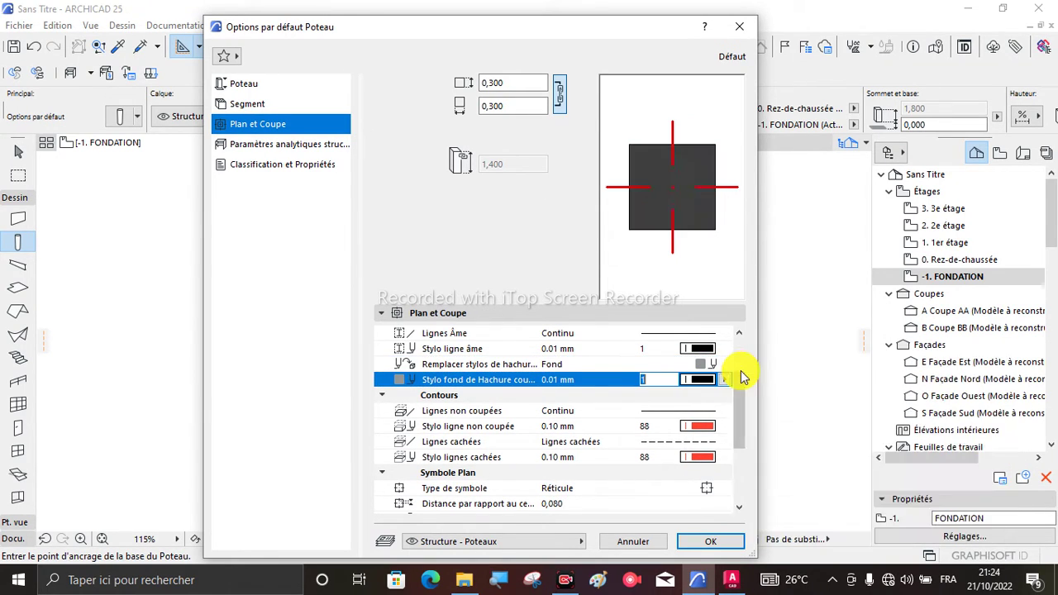
Step: Set the column's uncut line pen to 2 and its hidden line pen to 1
left_click(714, 427)
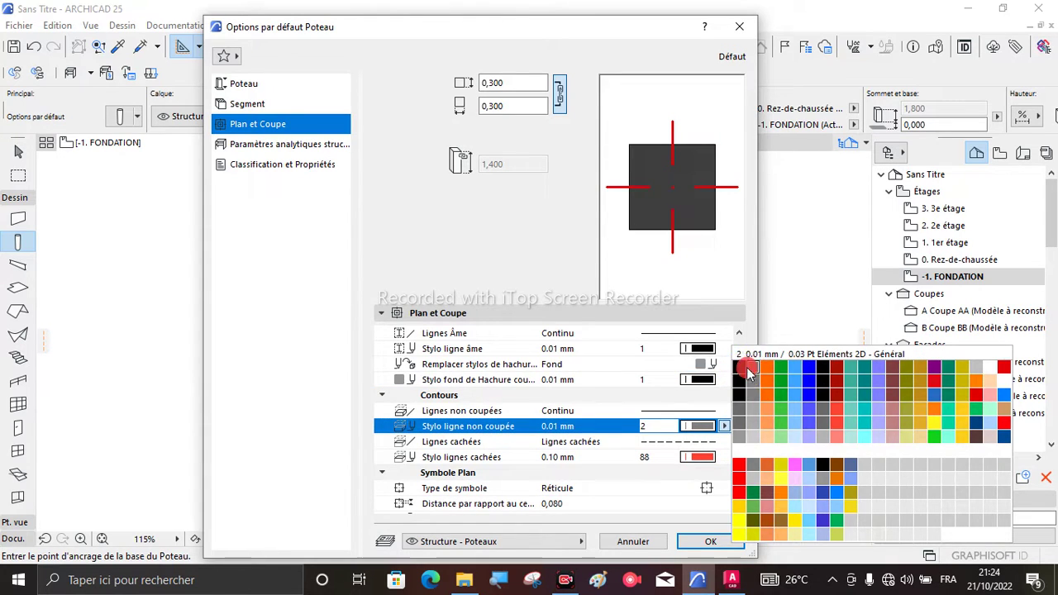
left_click(732, 374)
left_click(701, 458)
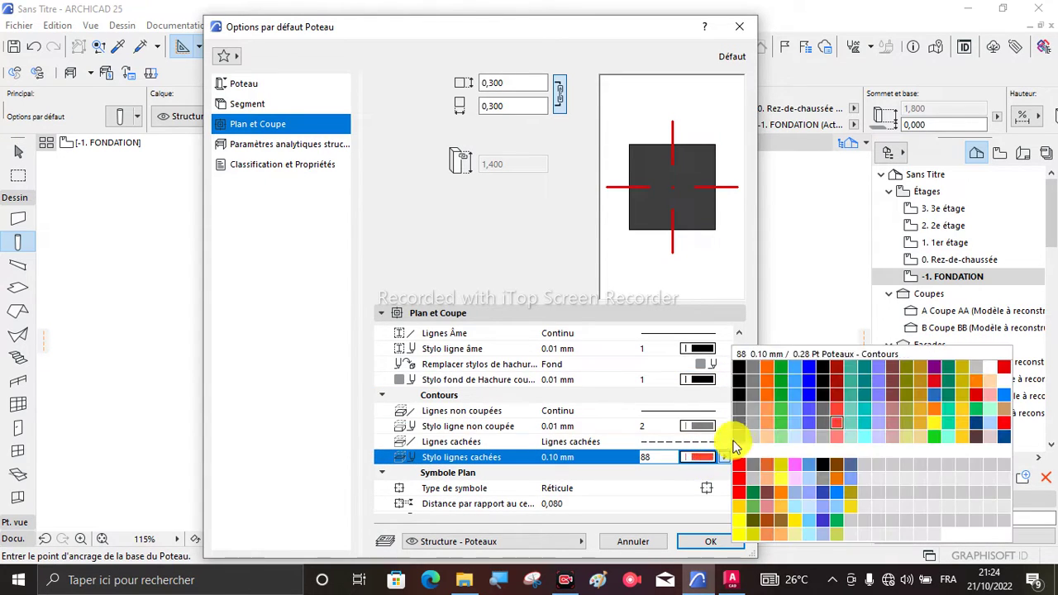
left_click(744, 373)
Step: Set the column's plan symbol type to Simple and its cross line pen to 1
left_click(708, 488)
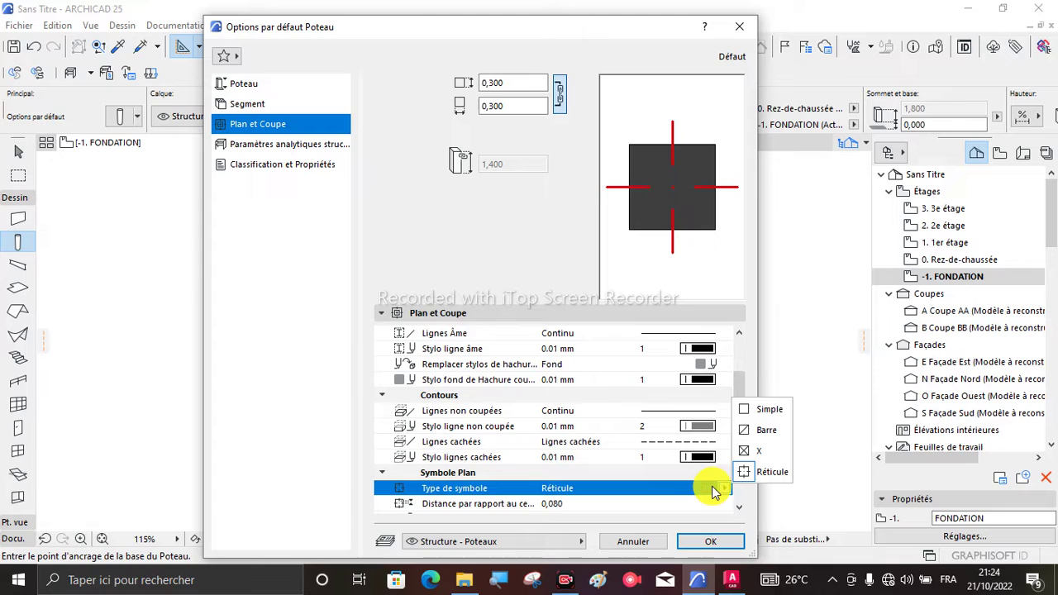
left_click(761, 408)
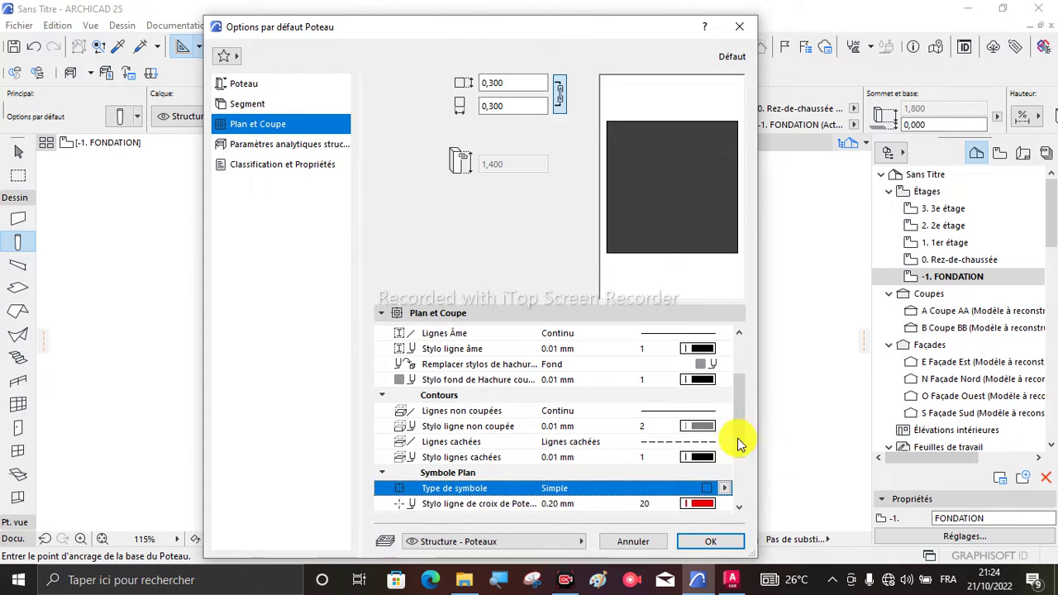
scroll(703, 452, "down", 1)
scroll(703, 452, "down", 3)
left_click(718, 413)
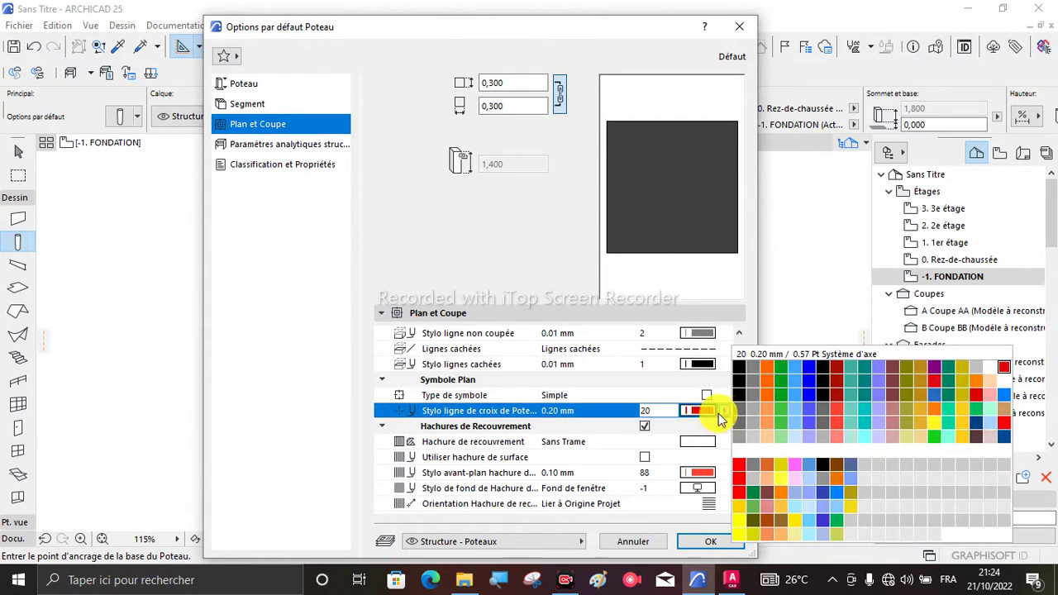
left_click(741, 374)
Step: Set the foreground pen of the column's cover fill to 1 and accept the column defaults
left_click(707, 470)
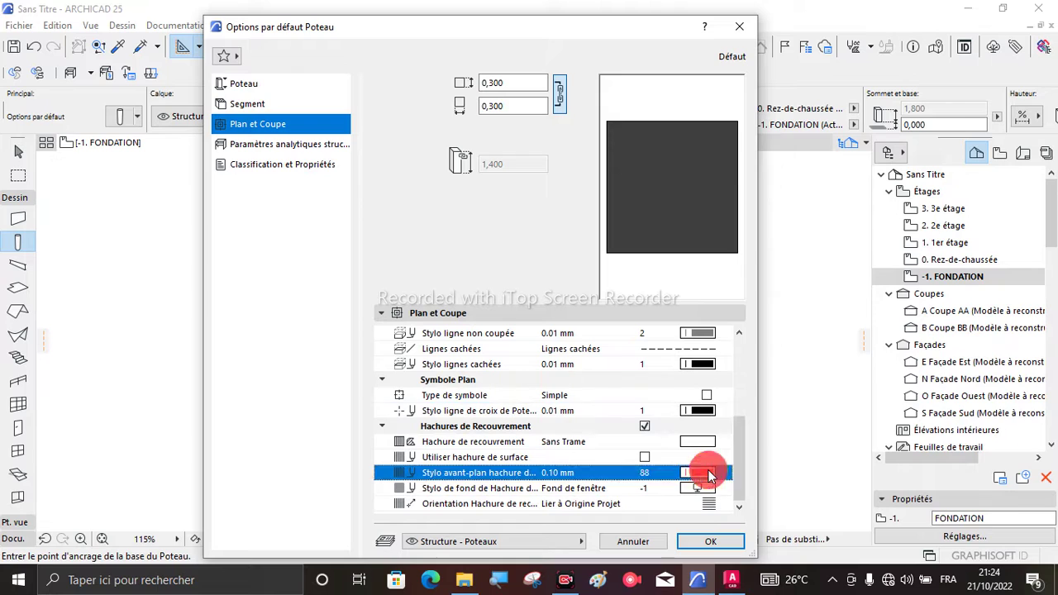
left_click(745, 373)
left_click(712, 542)
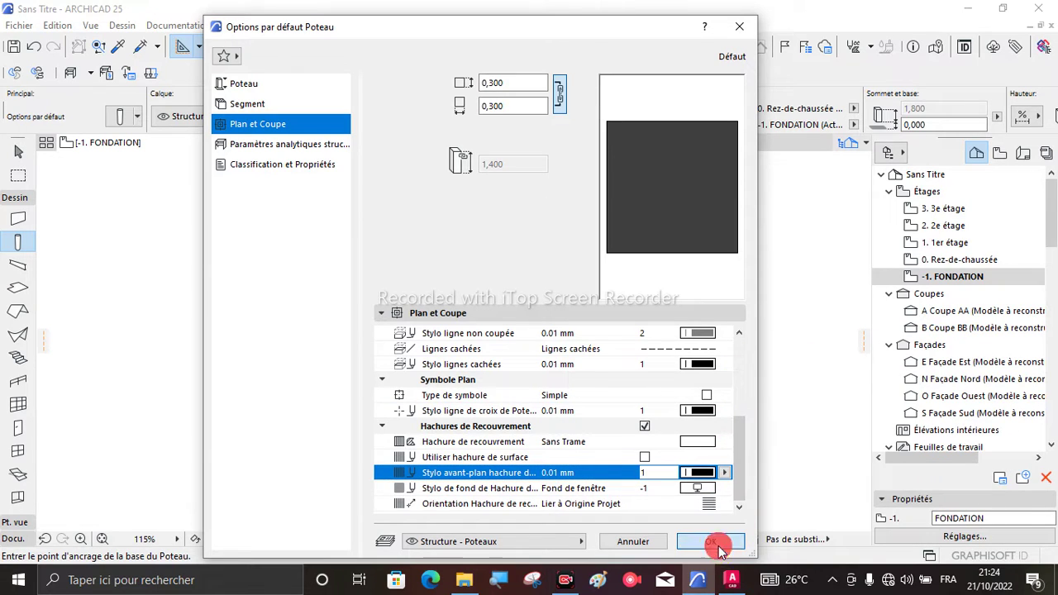
Step: Place a column at the midpoint of the footing's diagonal line and leave the Column tool
scroll(307, 312, "up", 5)
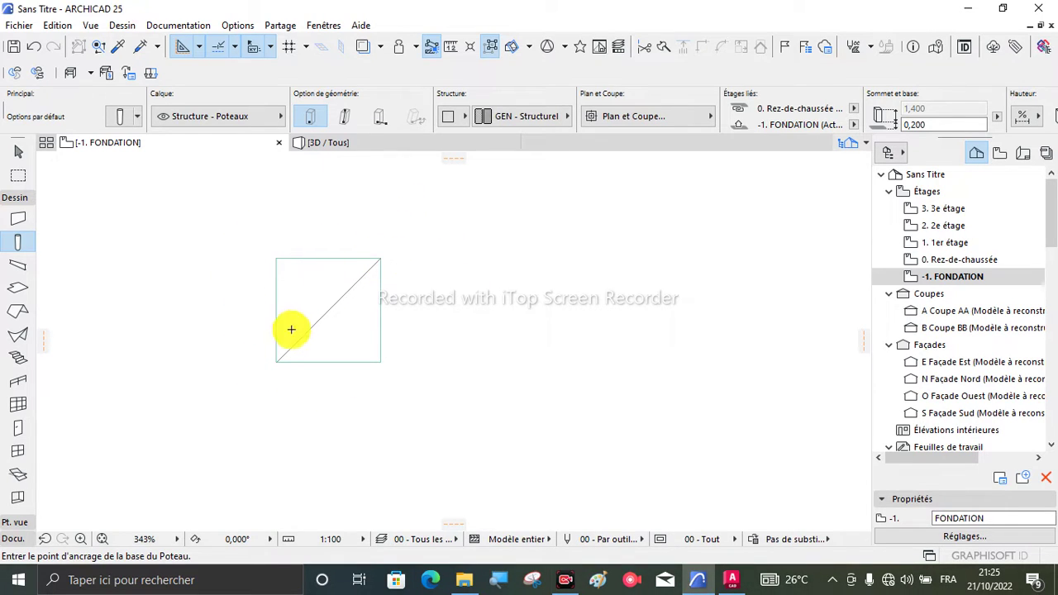
scroll(340, 284, "up", 3)
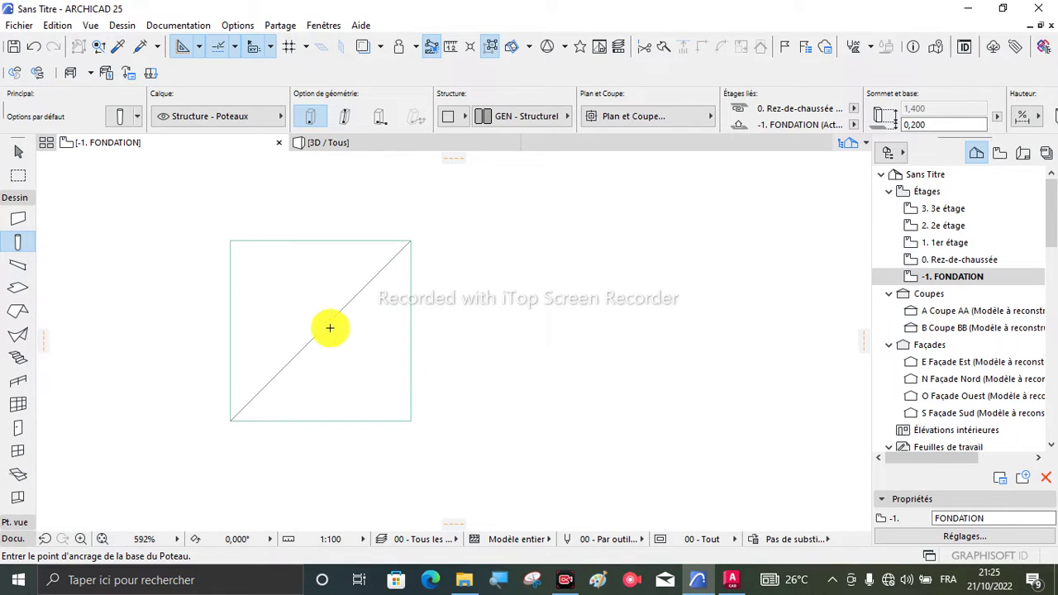
scroll(317, 331, "up", 6)
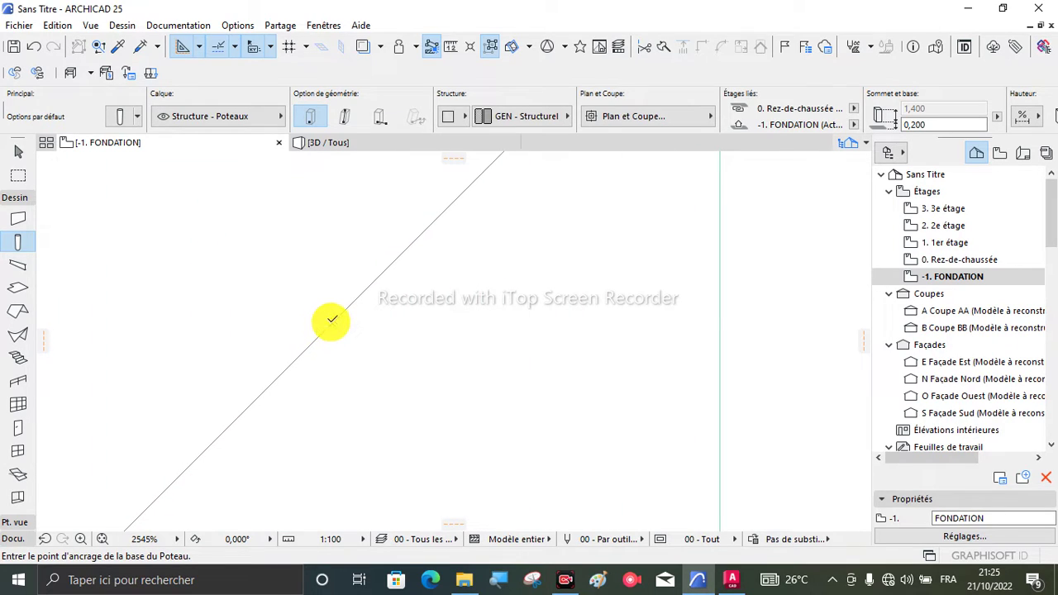
scroll(333, 320, "down", 10)
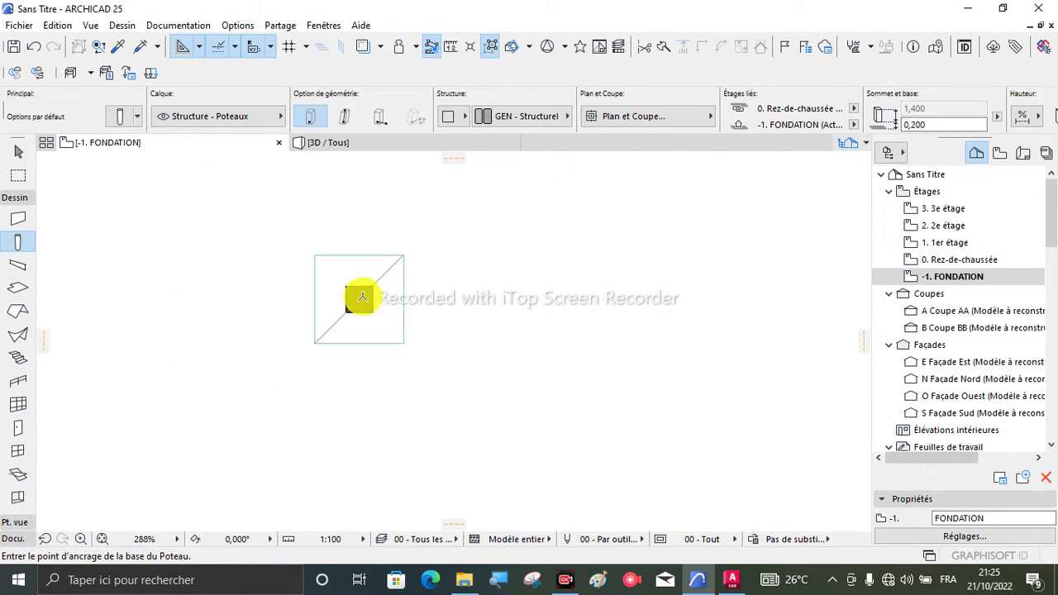
key("Escape")
scroll(401, 319, "down", 3)
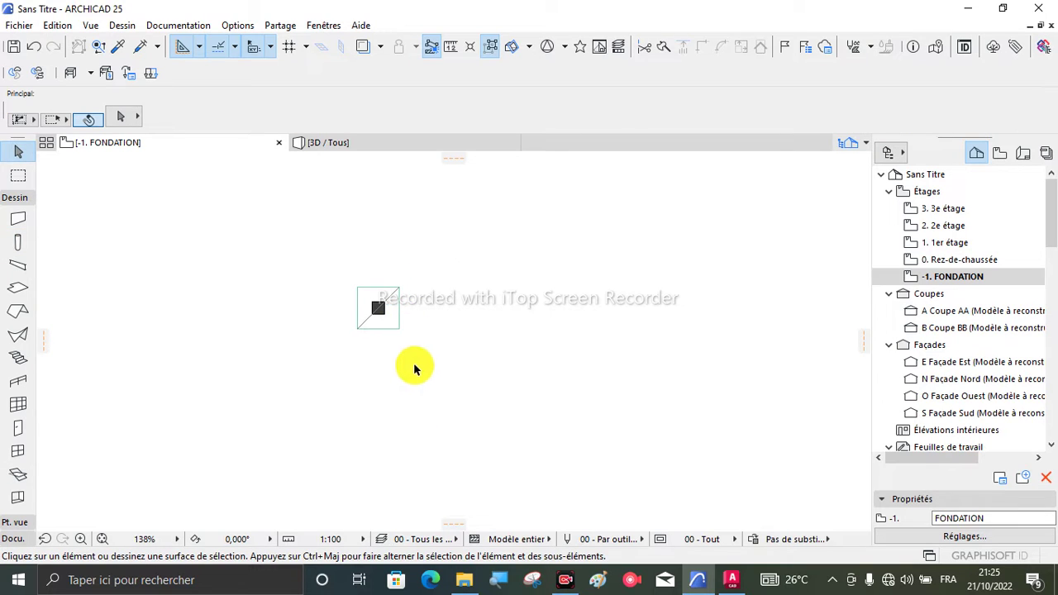
Step: Switch to AutoCAD and measure the distance between the column centres at axes A and B with a temporary line
left_click(731, 580)
scroll(442, 281, "down", 5)
scroll(424, 287, "up", 8)
scroll(308, 395, "down", 4)
scroll(241, 229, "up", 3)
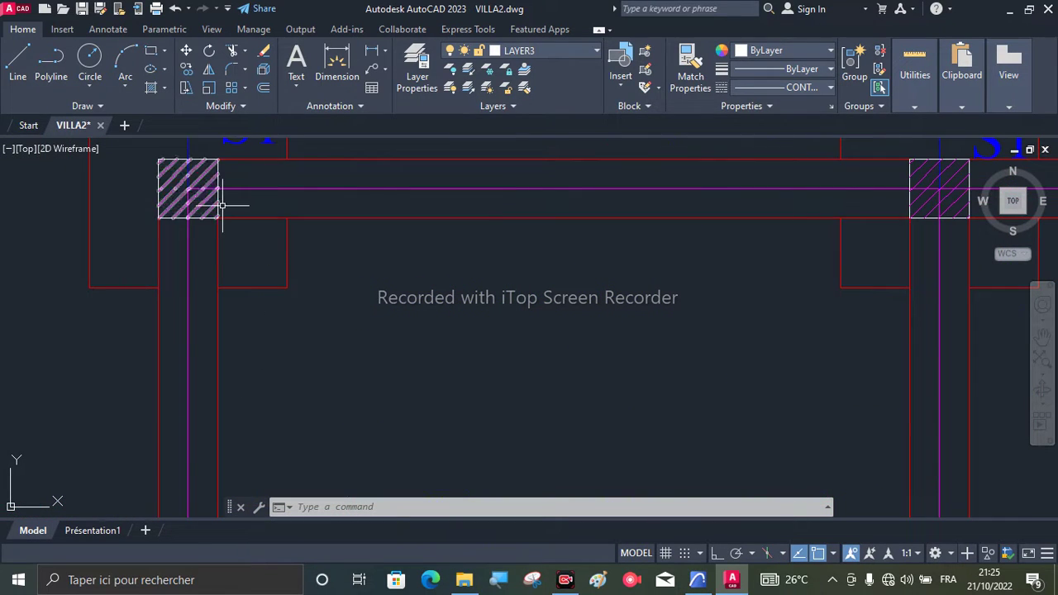
left_click(18, 63)
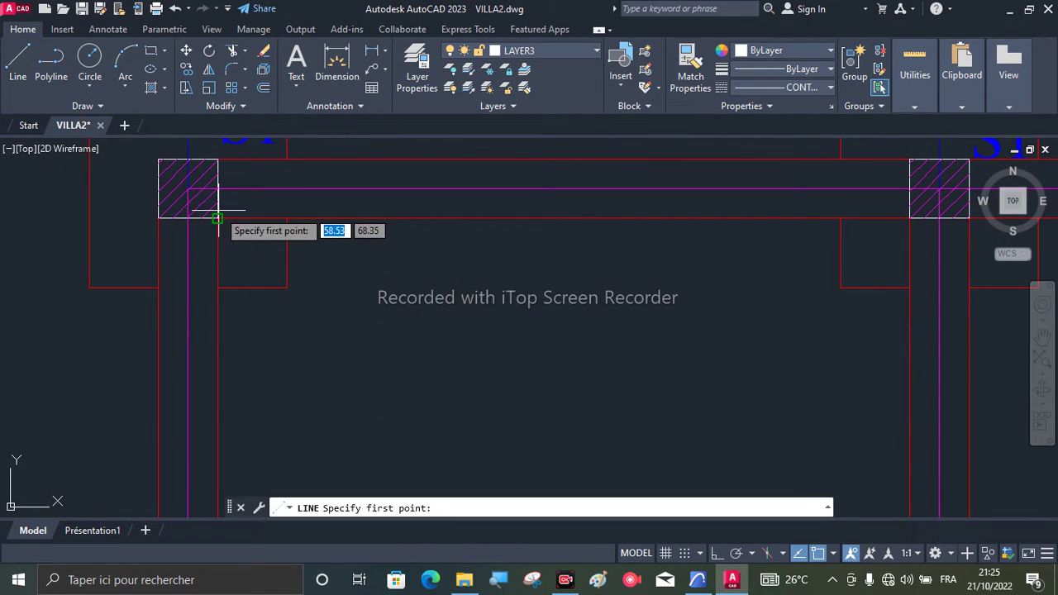
left_click(188, 189)
scroll(175, 236, "down", 3)
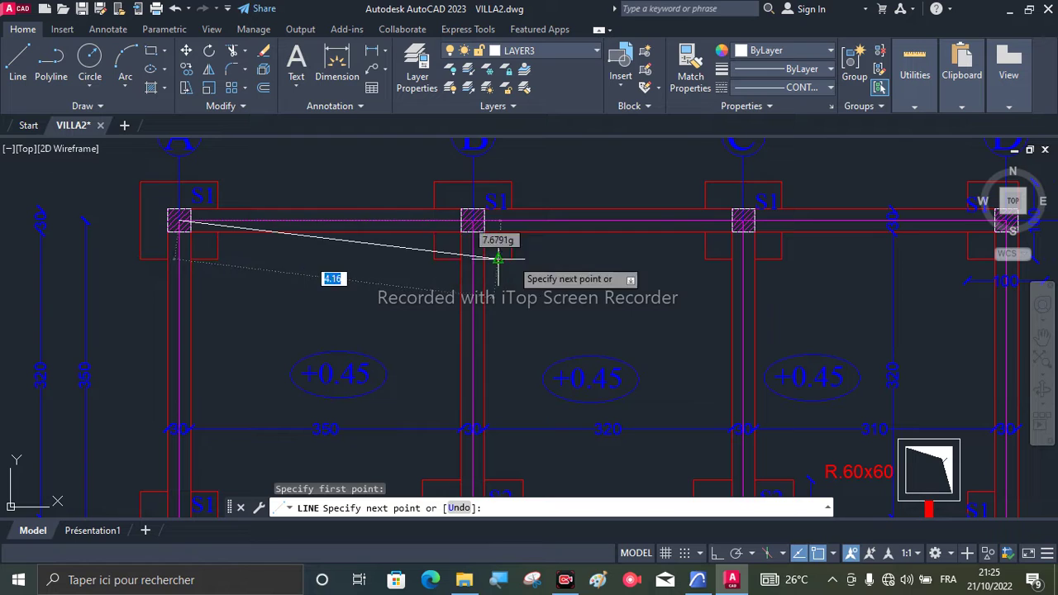
scroll(472, 219, "up", 4)
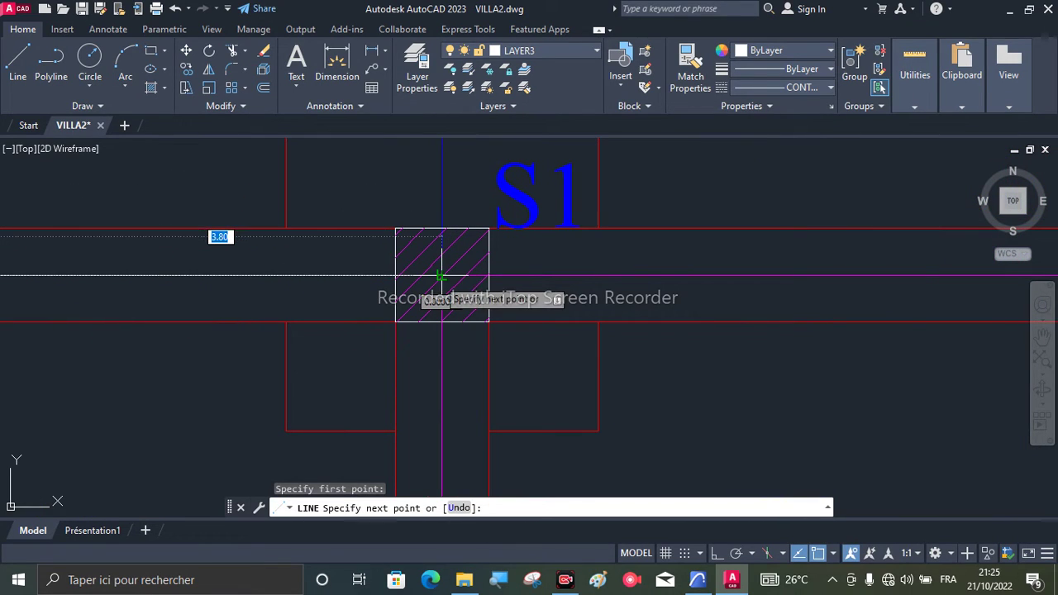
left_click(716, 553)
Step: Return to ARCHICAD and copy the footing, column and diagonal line together 3,8 m horizontally to the right
left_click(697, 580)
left_click(418, 372)
left_click(312, 278)
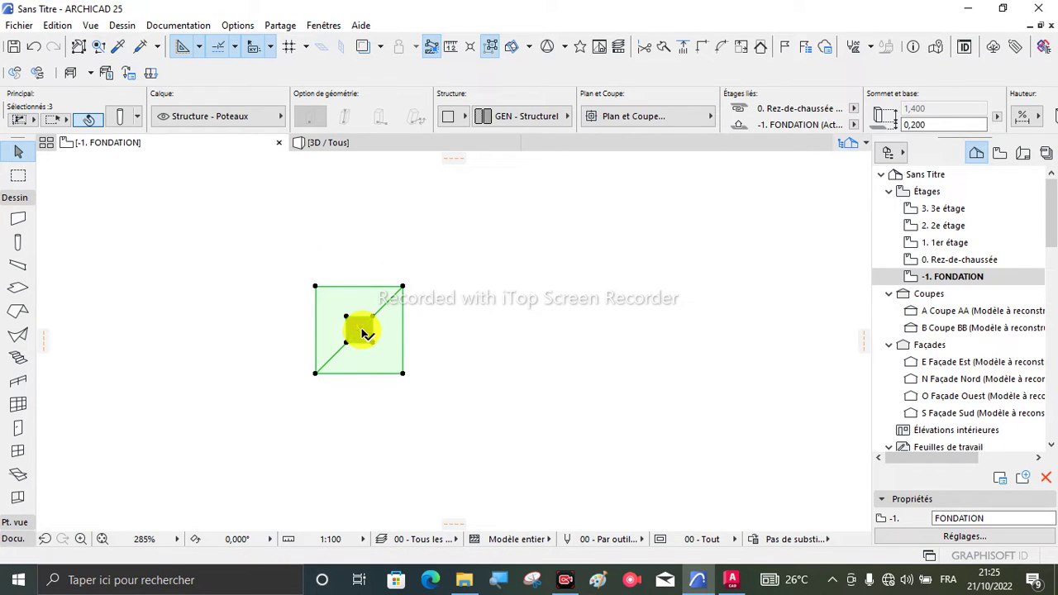
left_click(359, 329)
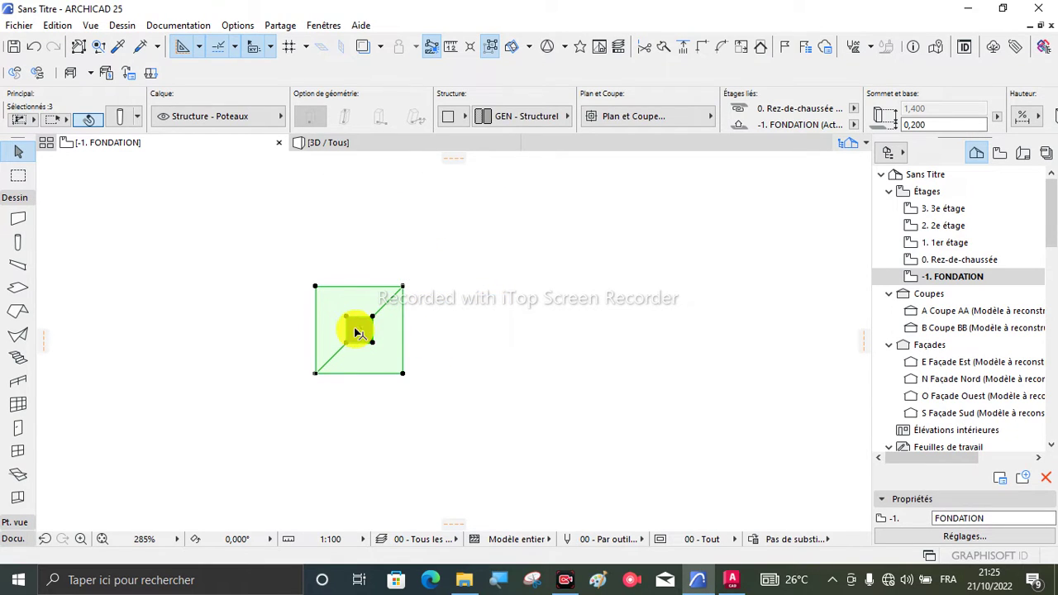
scroll(356, 335, "up", 5)
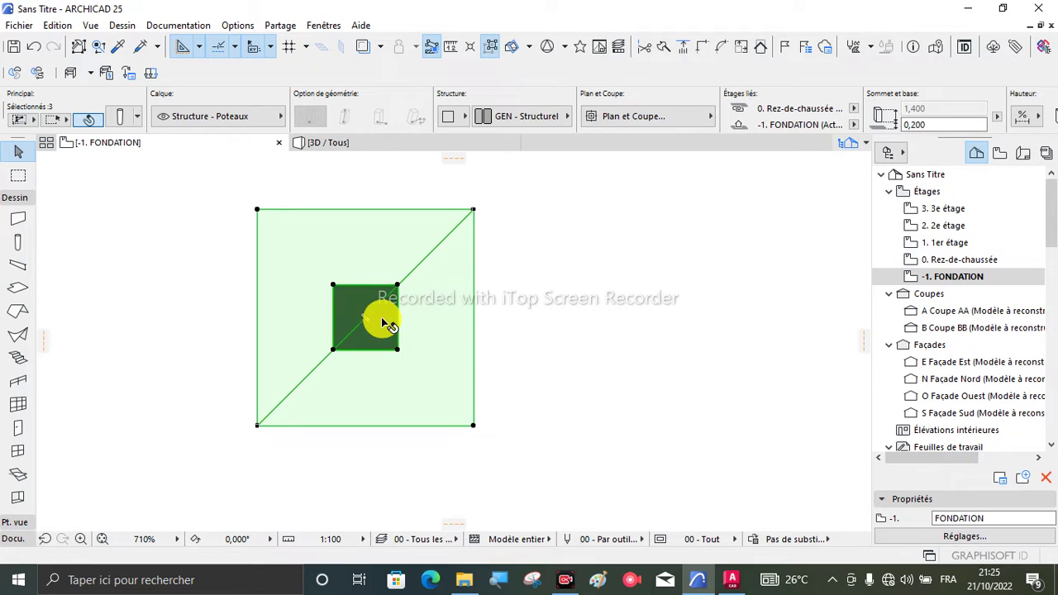
left_click(368, 353)
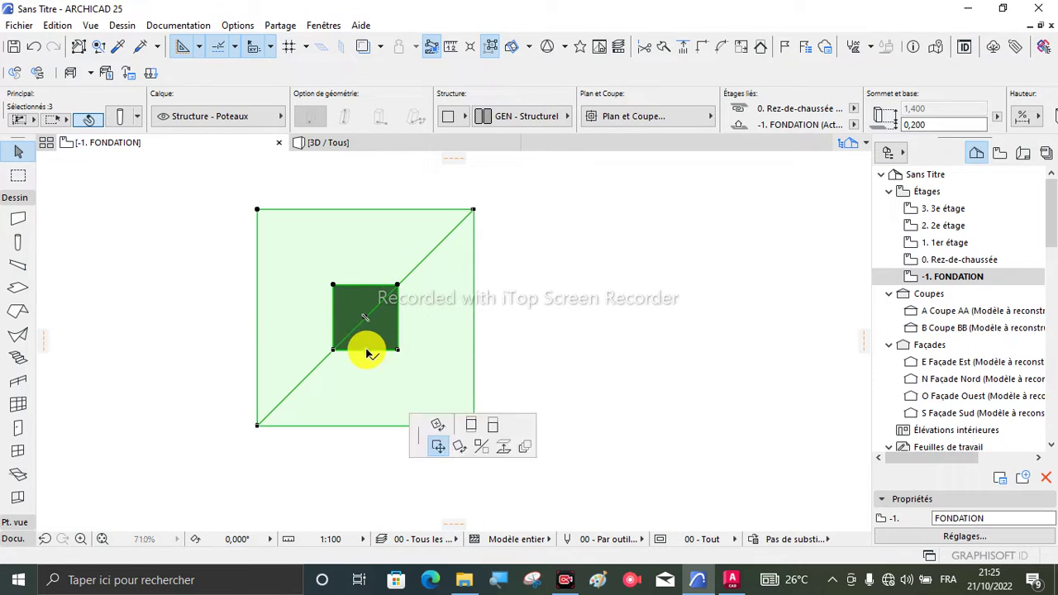
scroll(306, 330, "down", 5)
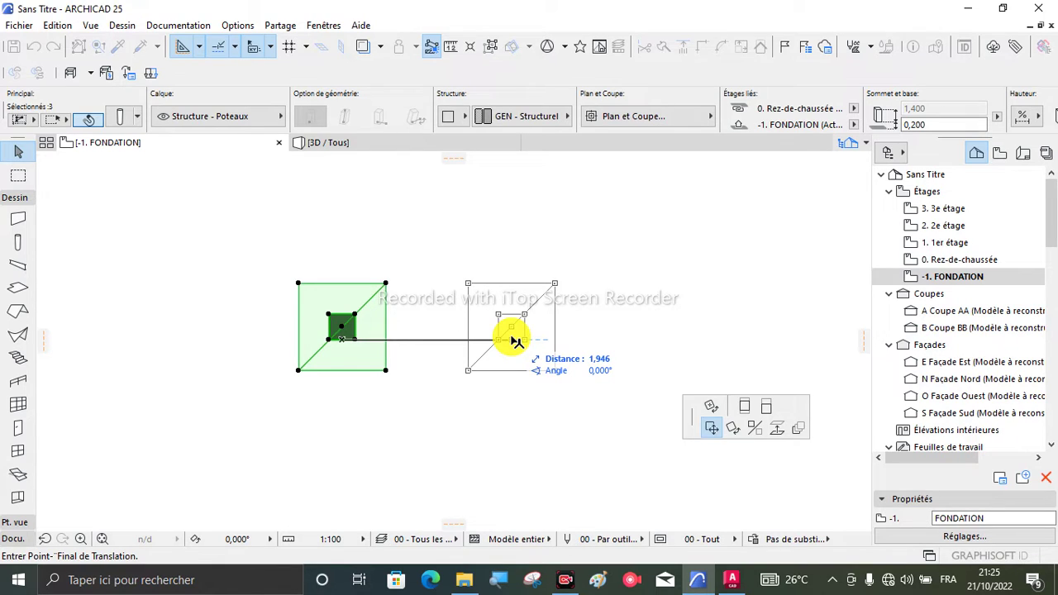
key("ctrl")
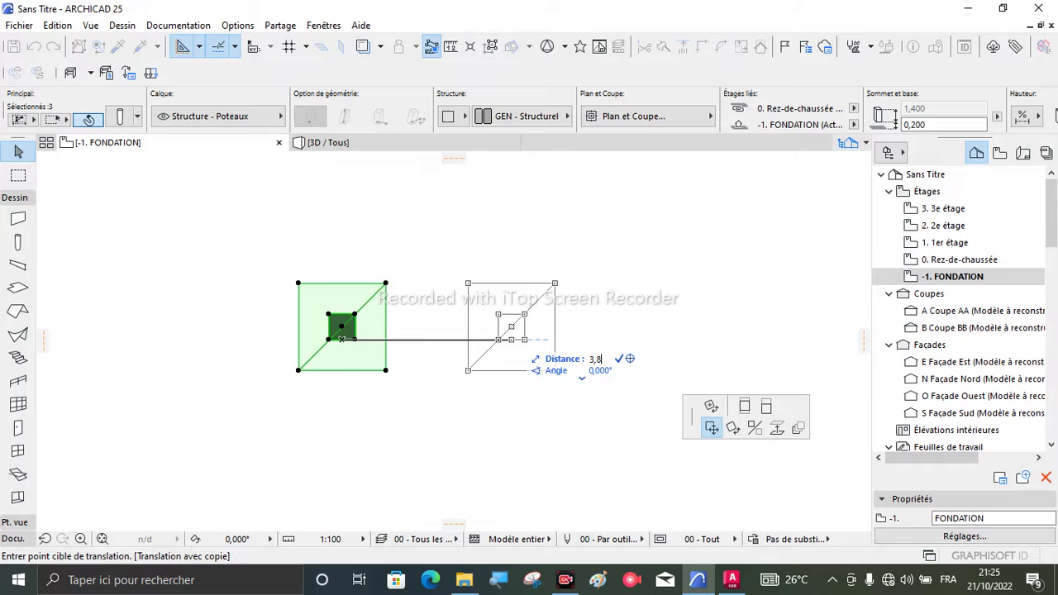
key("Return")
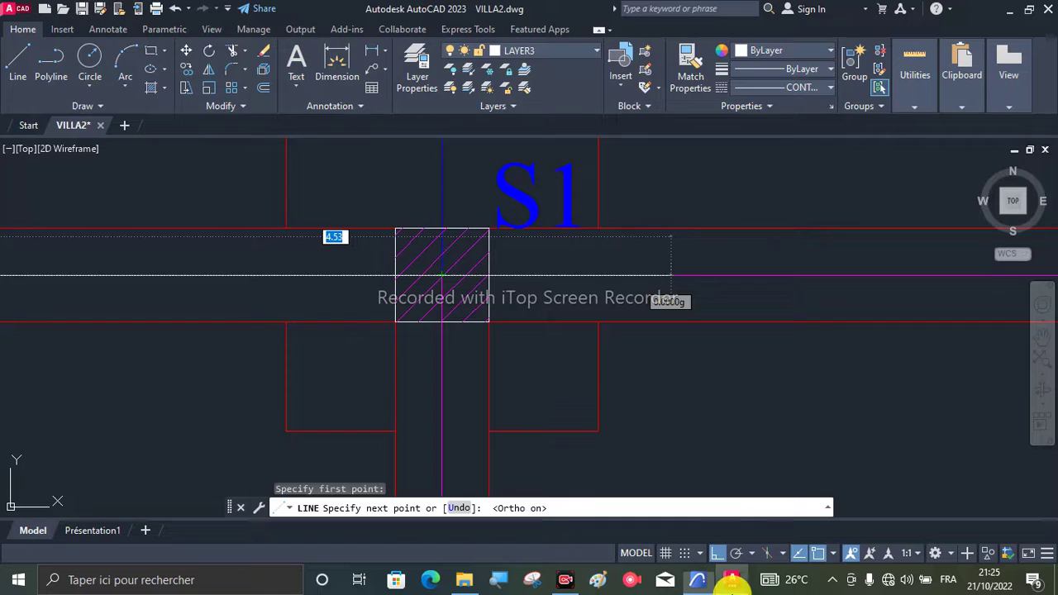
Step: In AutoCAD, measure the distance between the column centres at axes B and C, and return to ARCHICAD
left_click(731, 580)
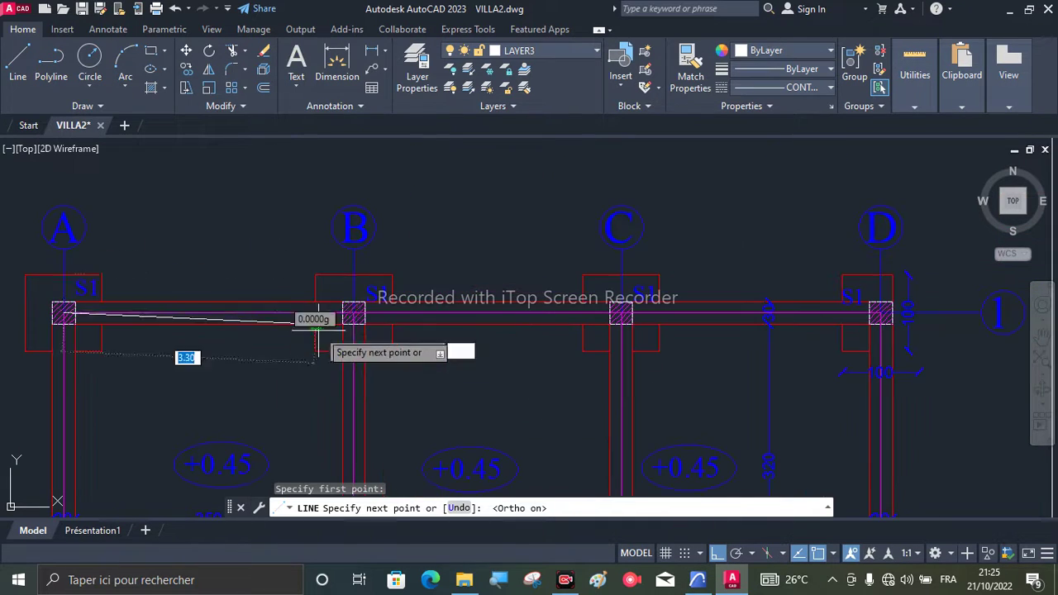
key("Escape")
left_click(17, 62)
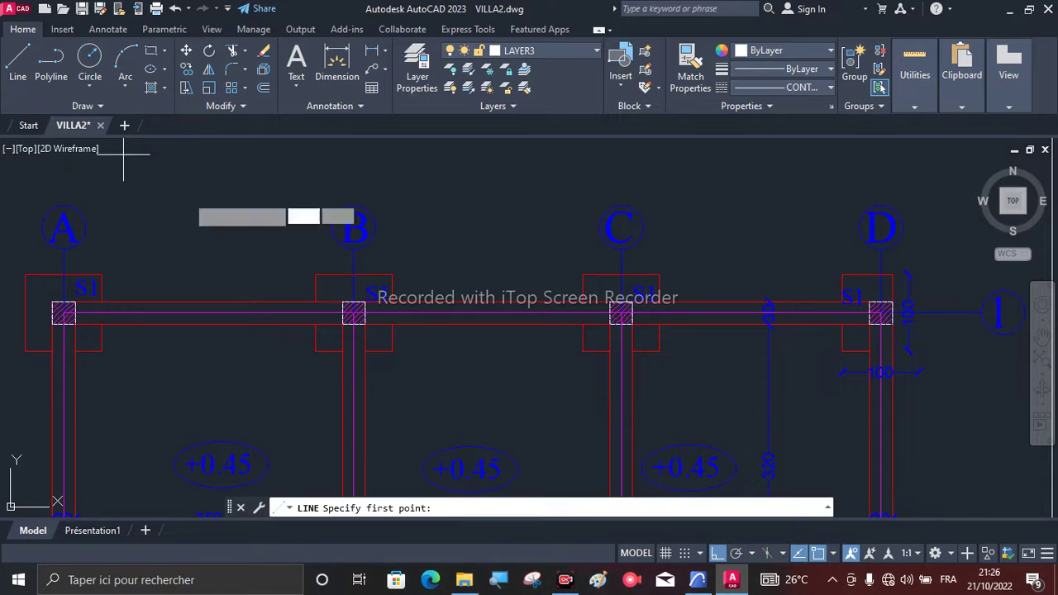
left_click(354, 313)
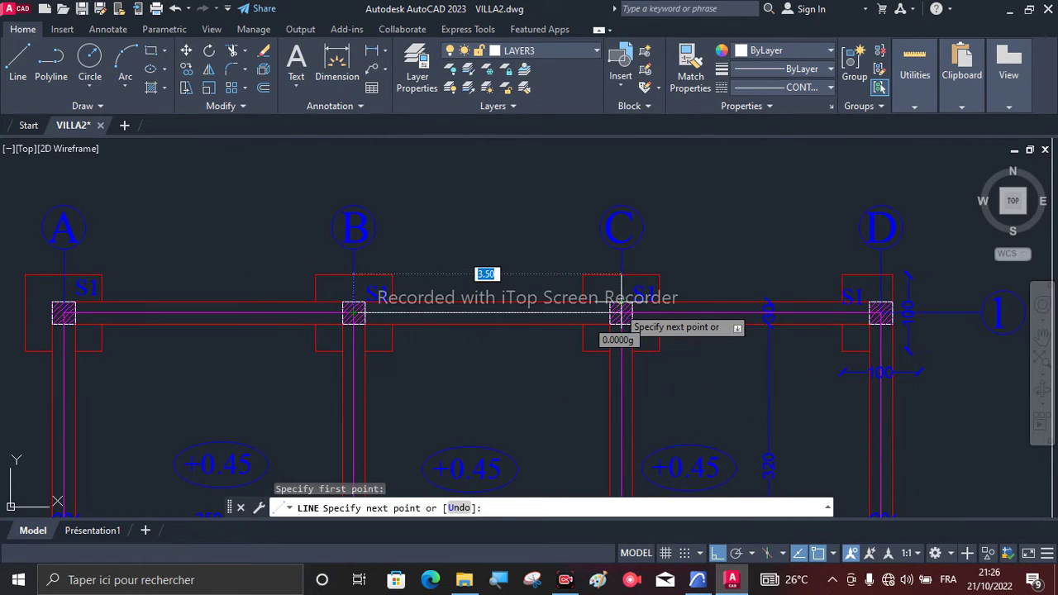
key("Escape")
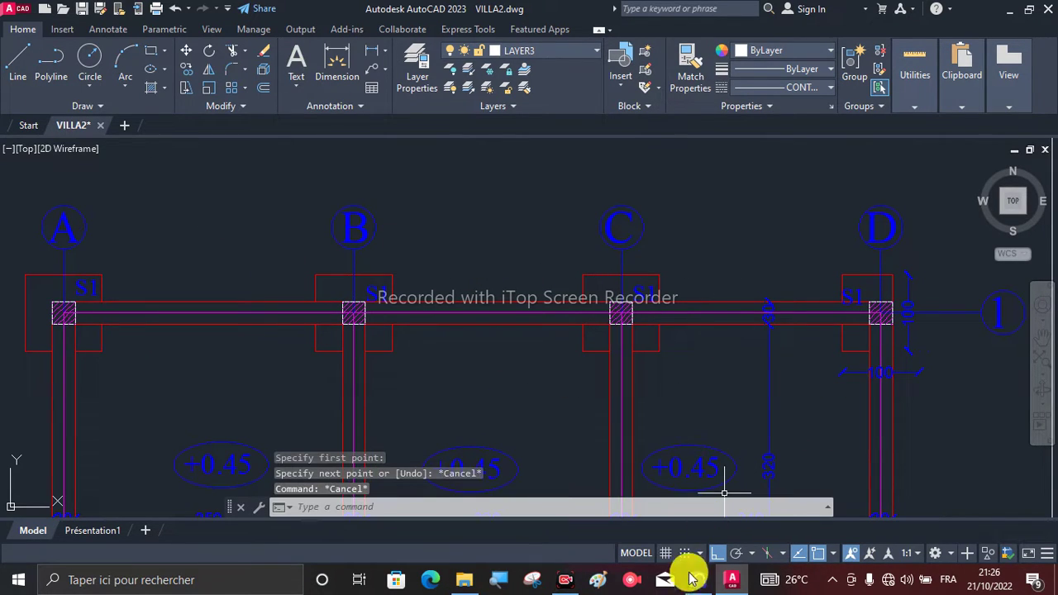
left_click(696, 579)
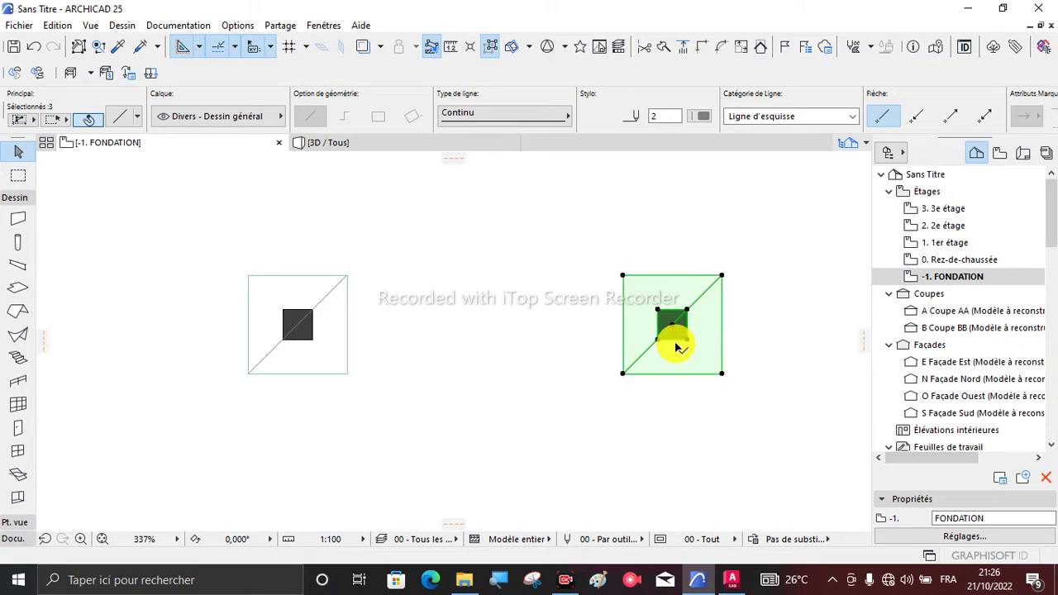
Step: Copy the selected footing, column and diagonal line horizontally to the right at the measured axis B–C spacing
scroll(676, 347, "up", 3)
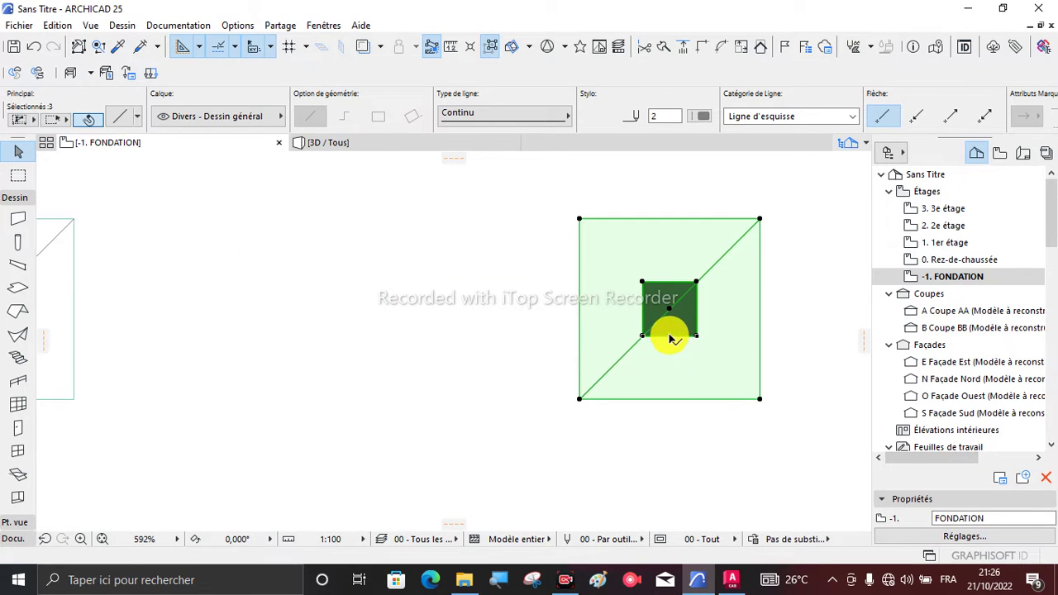
left_click(671, 338)
scroll(371, 303, "down", 5)
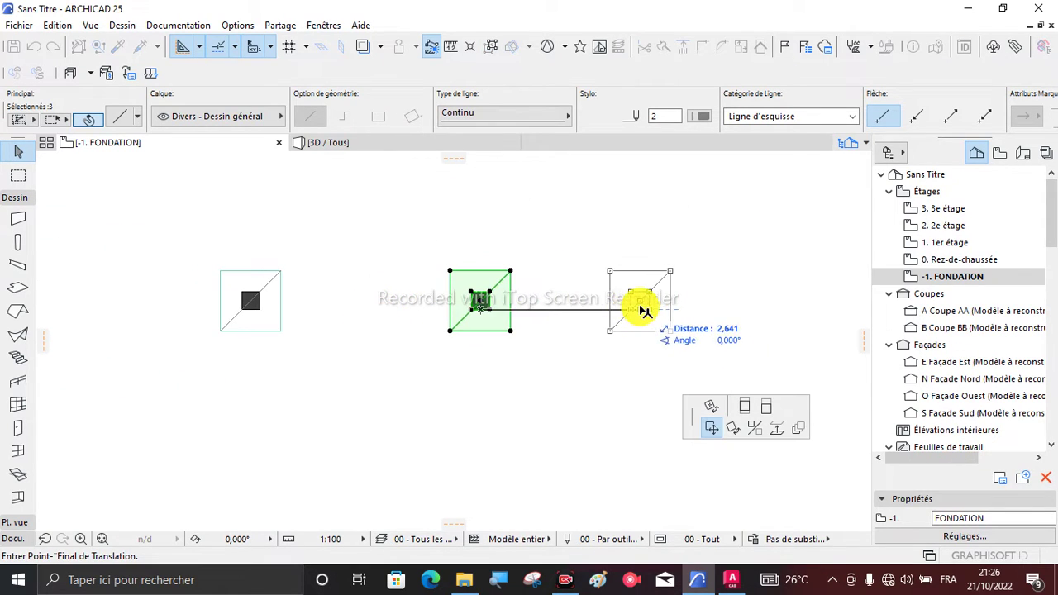
scroll(641, 308, "up", 1)
key("ctrl")
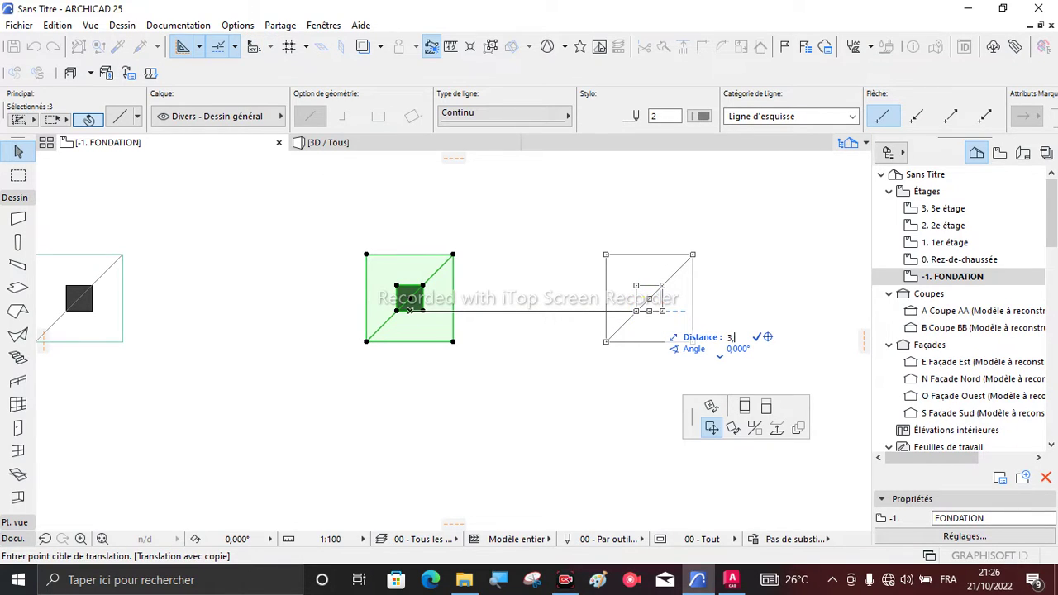
left_click(715, 308)
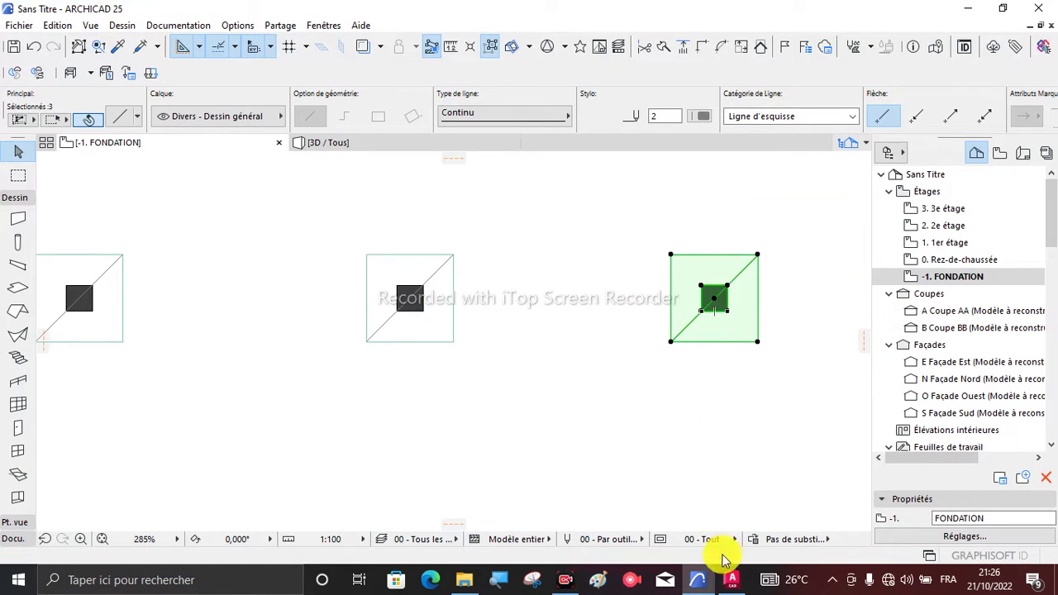
Step: In AutoCAD, measure the distance between the column centres at axes C and D with a temporary line, and return to ARCHICAD
left_click(727, 580)
scroll(484, 325, "down", 5)
scroll(619, 342, "up", 6)
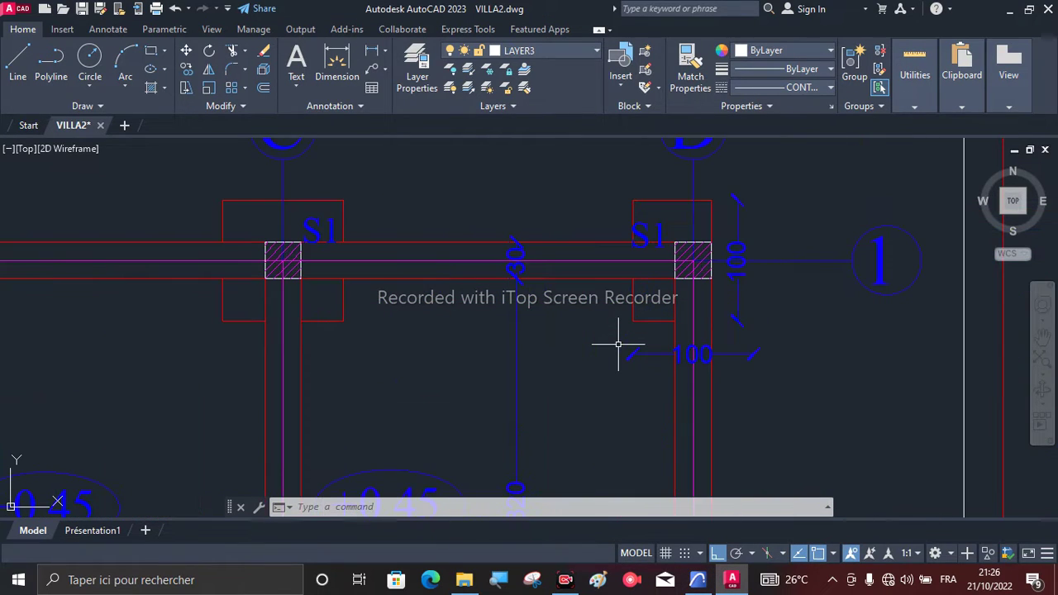
scroll(557, 257, "down", 4)
scroll(533, 386, "up", 2)
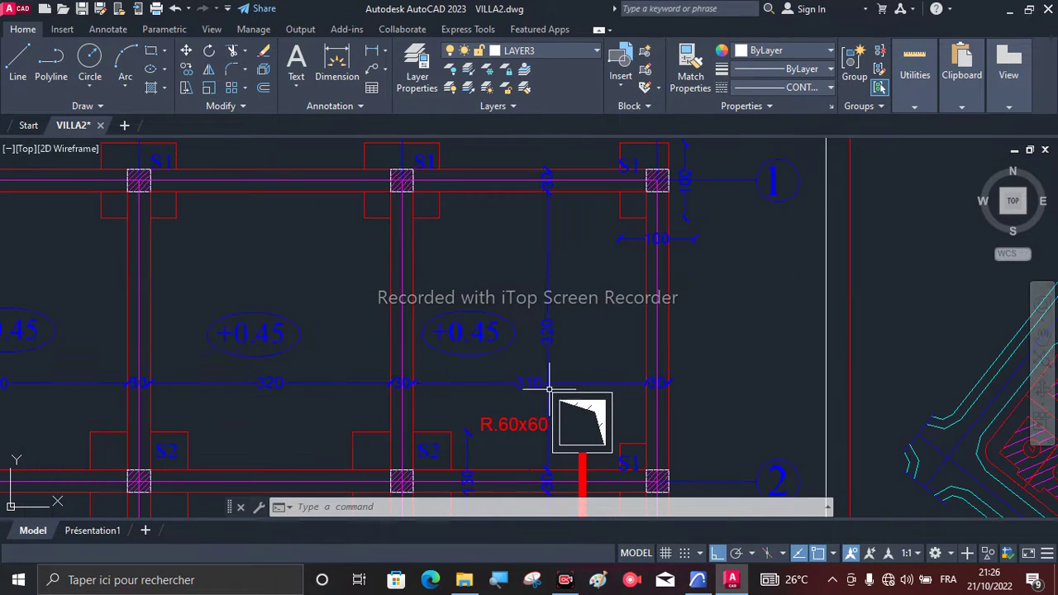
left_click(15, 67)
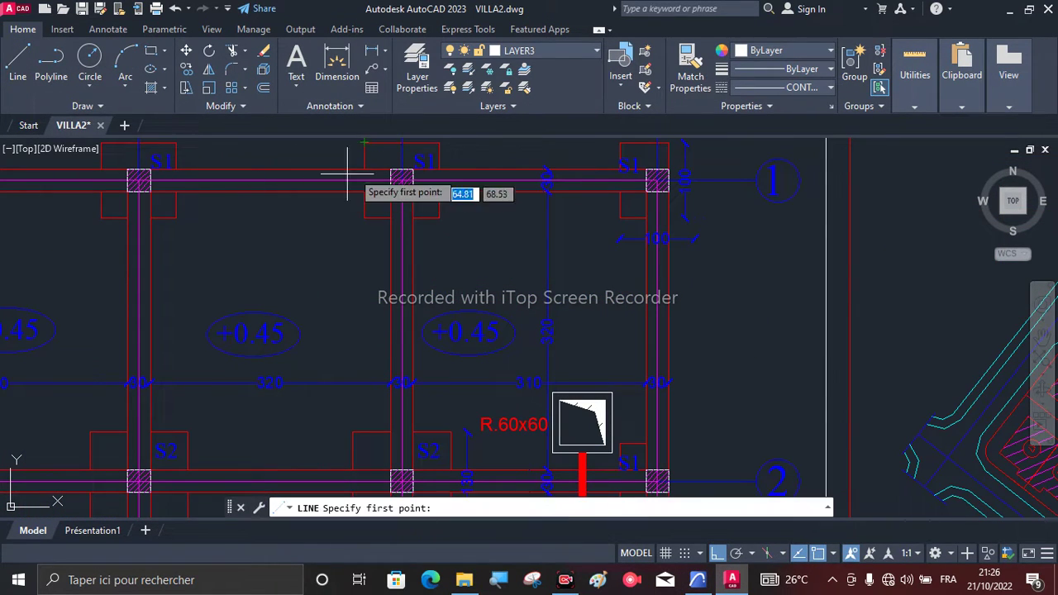
left_click(402, 180)
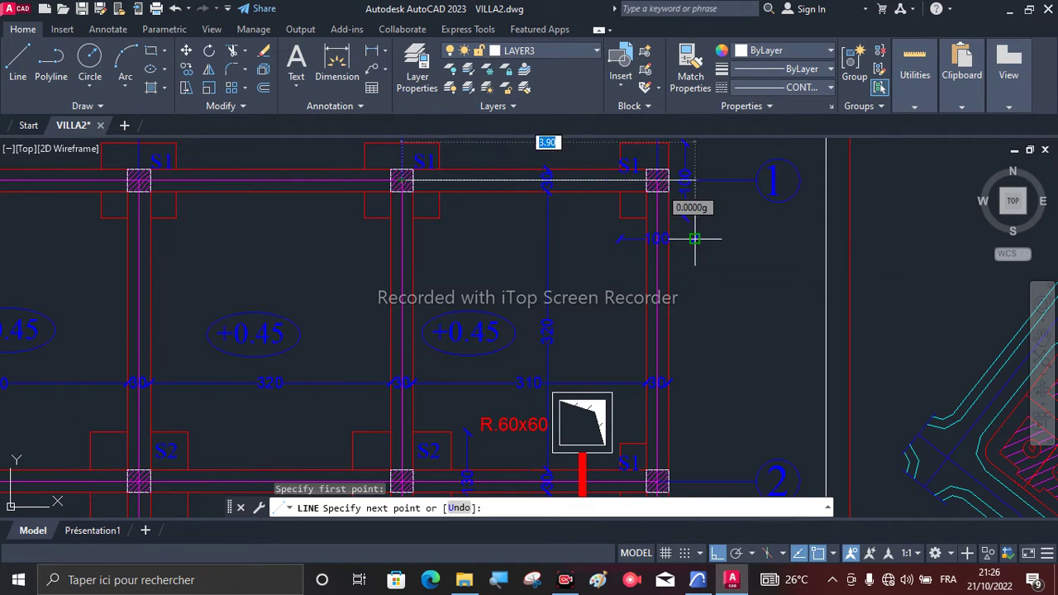
key("Escape")
key("Escape")
key("Escape")
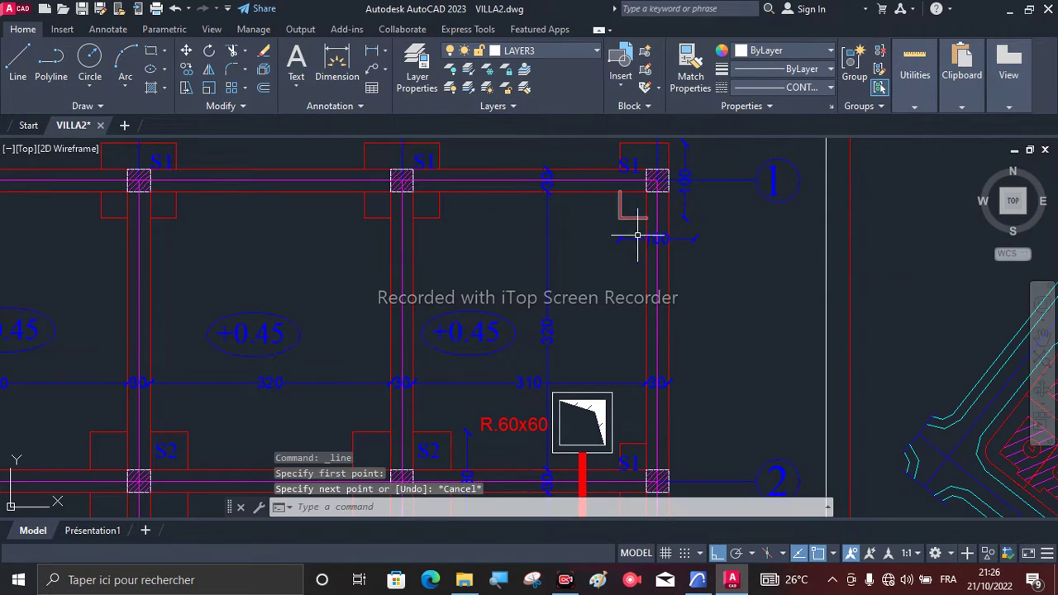
left_click(698, 576)
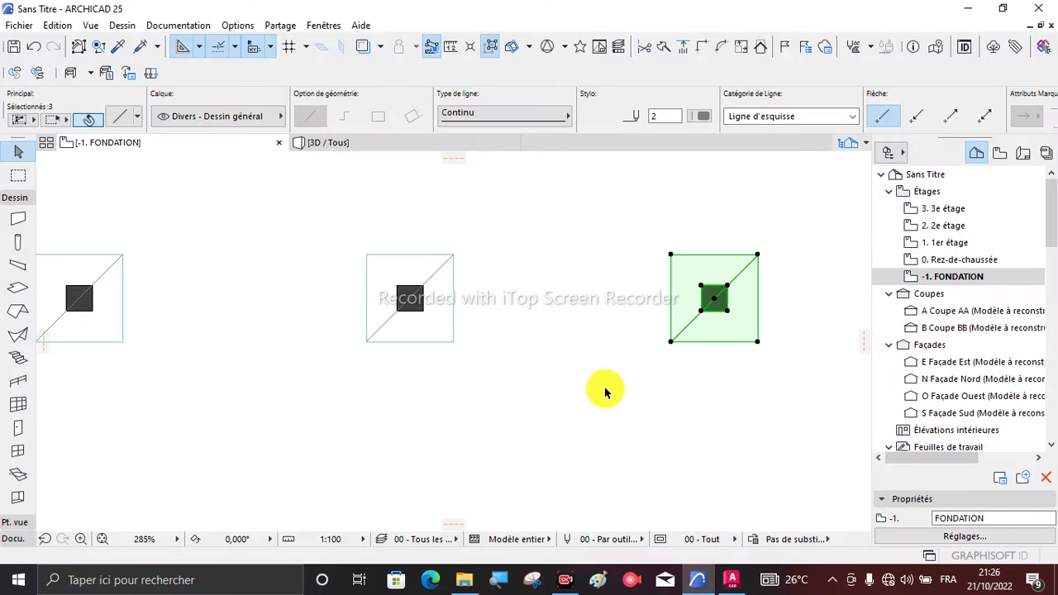
Step: Copy the selected footing, column and diagonal line 3,4 m horizontally to the right and clear the selection
left_click(716, 315)
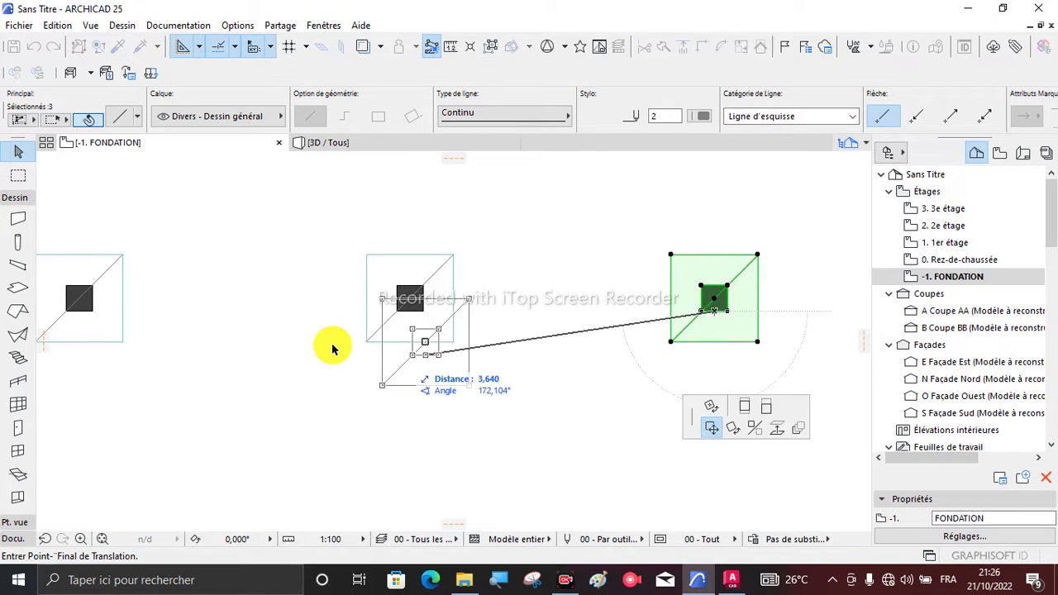
scroll(330, 349, "down", 3)
key("ctrl")
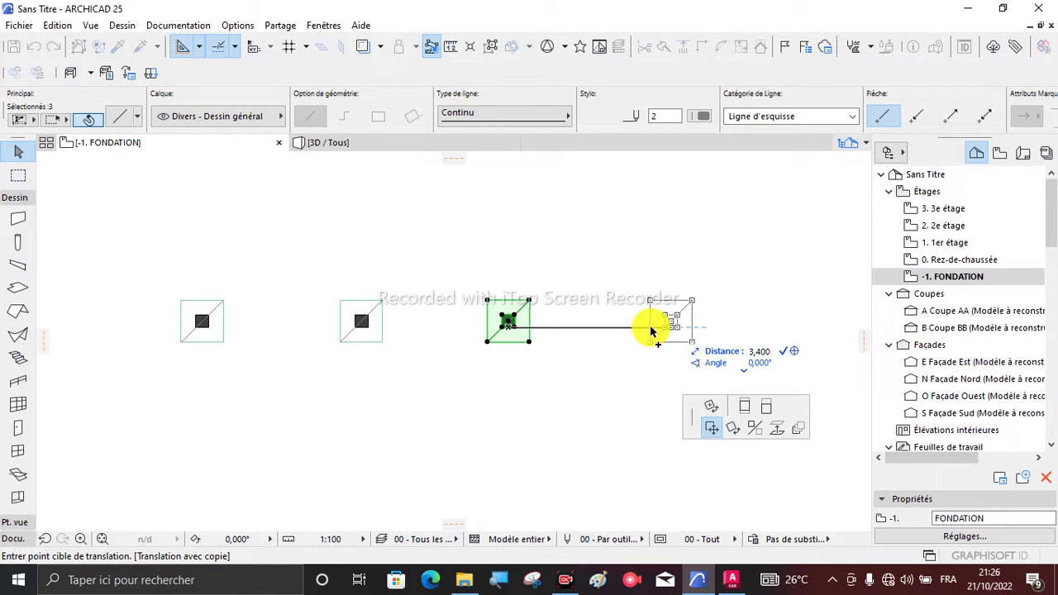
left_click(650, 324)
key("Escape")
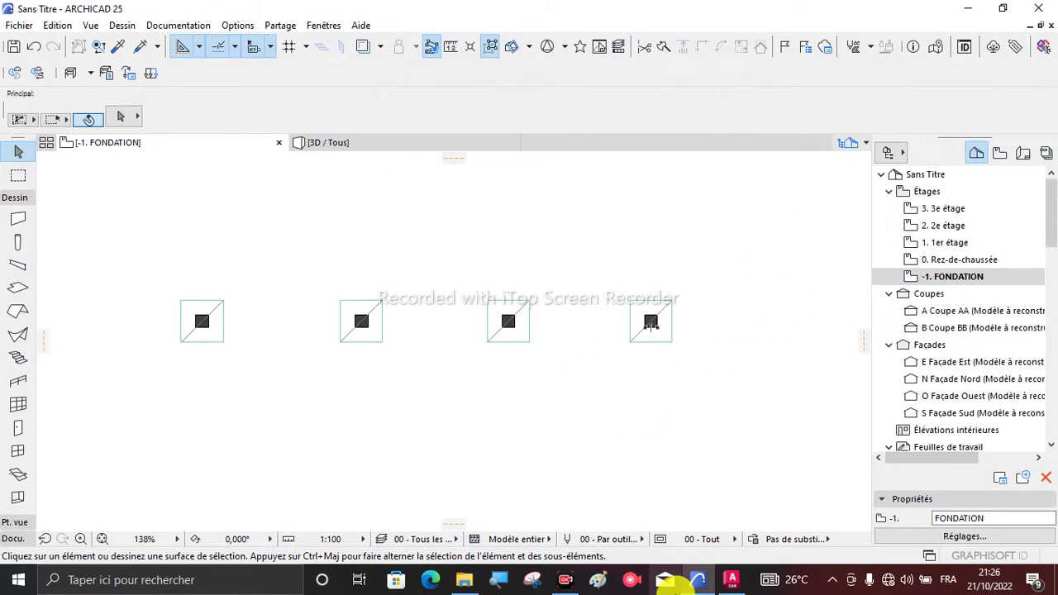
Step: Switch to AutoCAD, examine the column spacing between axes 1 and 2, and return to ARCHICAD
left_click(731, 579)
scroll(685, 300, "down", 3)
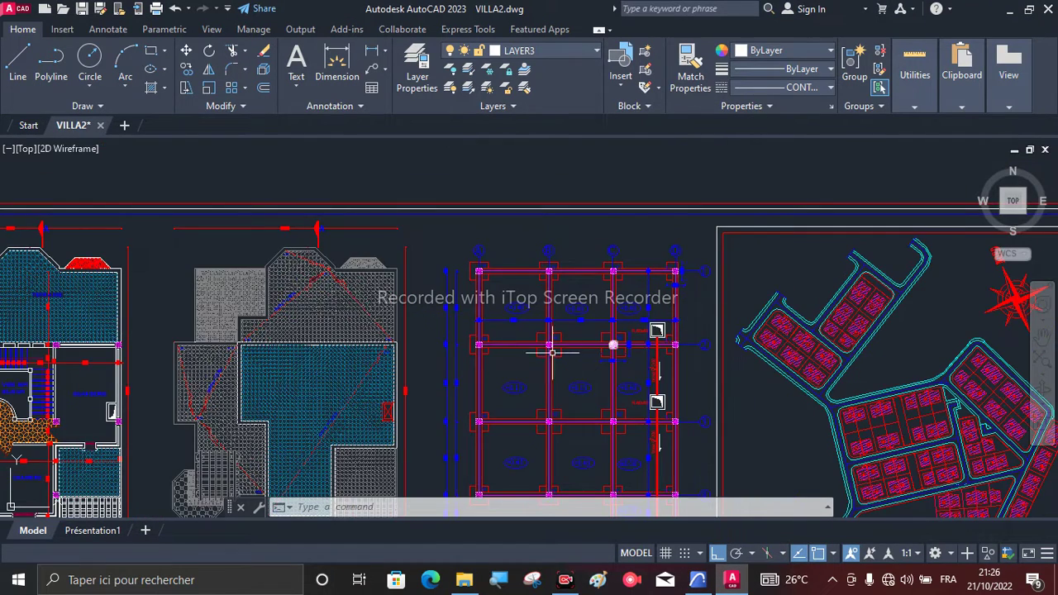
scroll(552, 351, "up", 5)
scroll(424, 349, "down", 2)
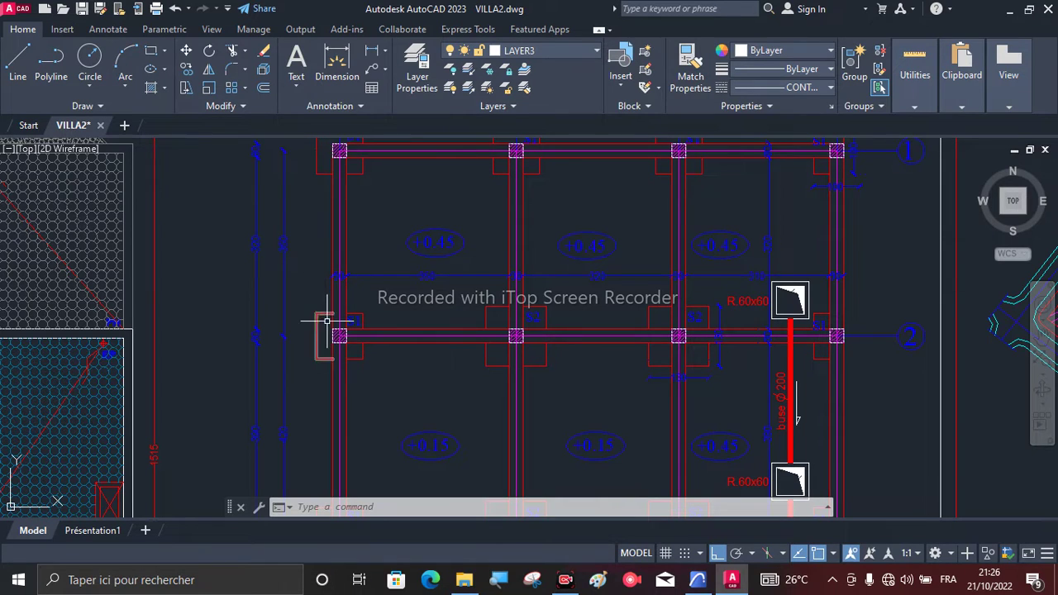
left_click(696, 579)
Step: Select the row of four footings with their columns and diagonal lines, and copy it straight down at the axis 1–2 spacing
left_click_drag(135, 234, 713, 419)
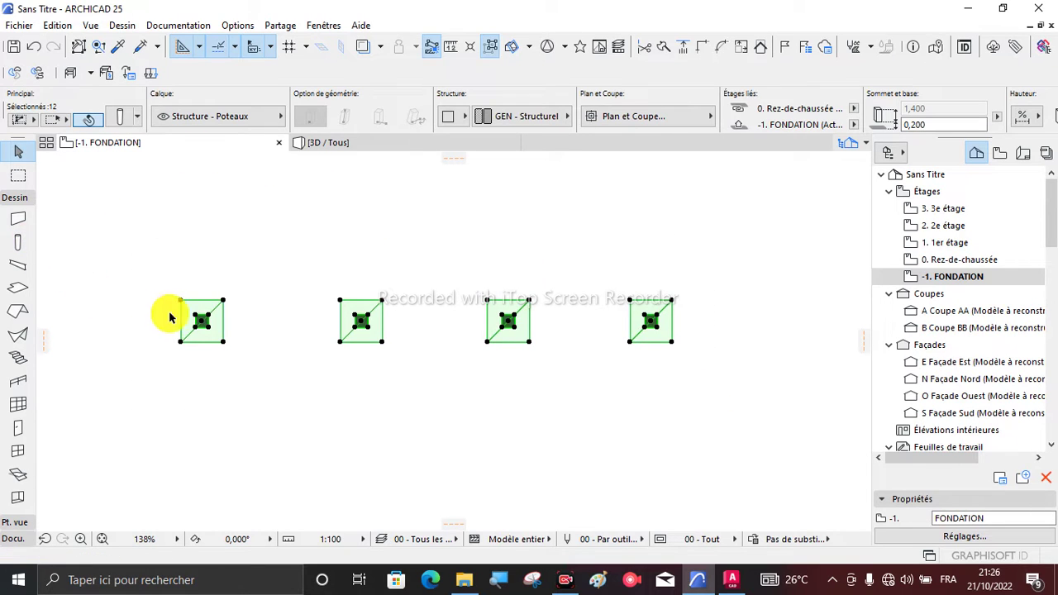
scroll(191, 327, "up", 3)
scroll(198, 330, "up", 2)
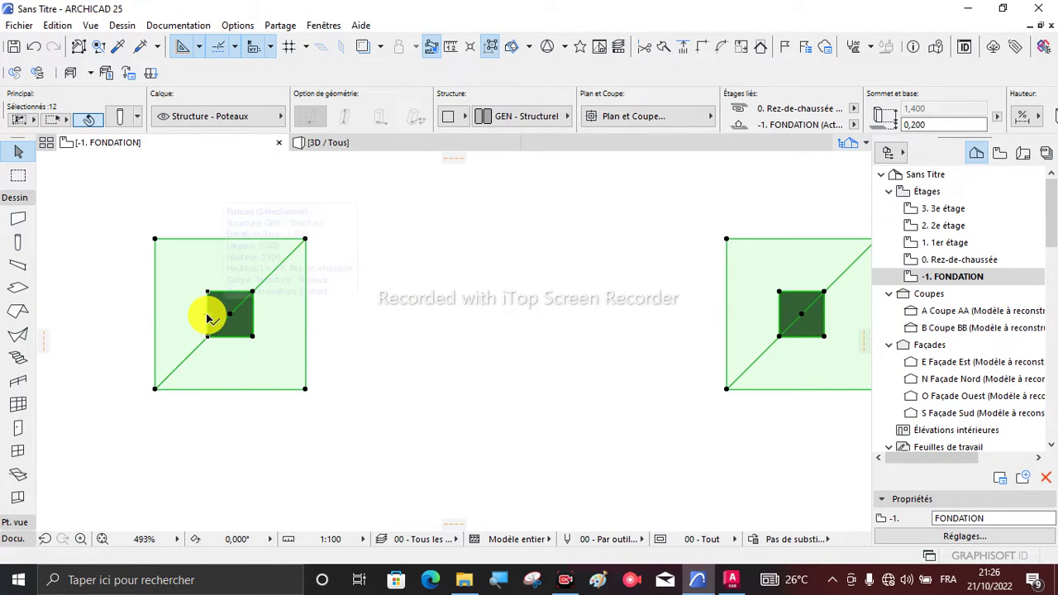
left_click(211, 317)
scroll(212, 319, "down", 4)
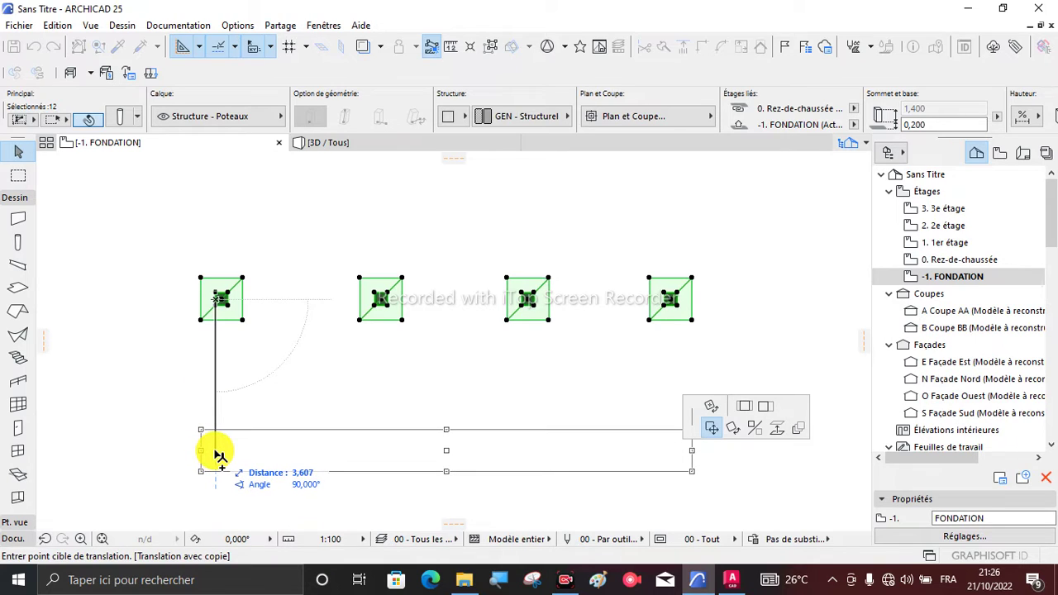
left_click(216, 447)
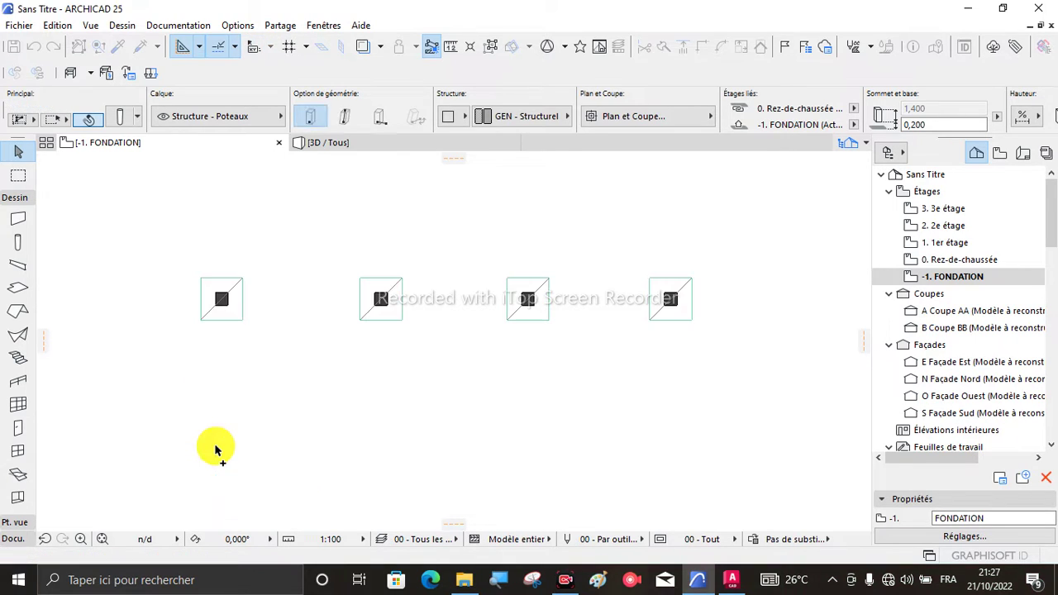
Step: Switch to AutoCAD, examine the column spacing between axes 2 and 3, and return to ARCHICAD
left_click(729, 578)
scroll(504, 357, "up", 5)
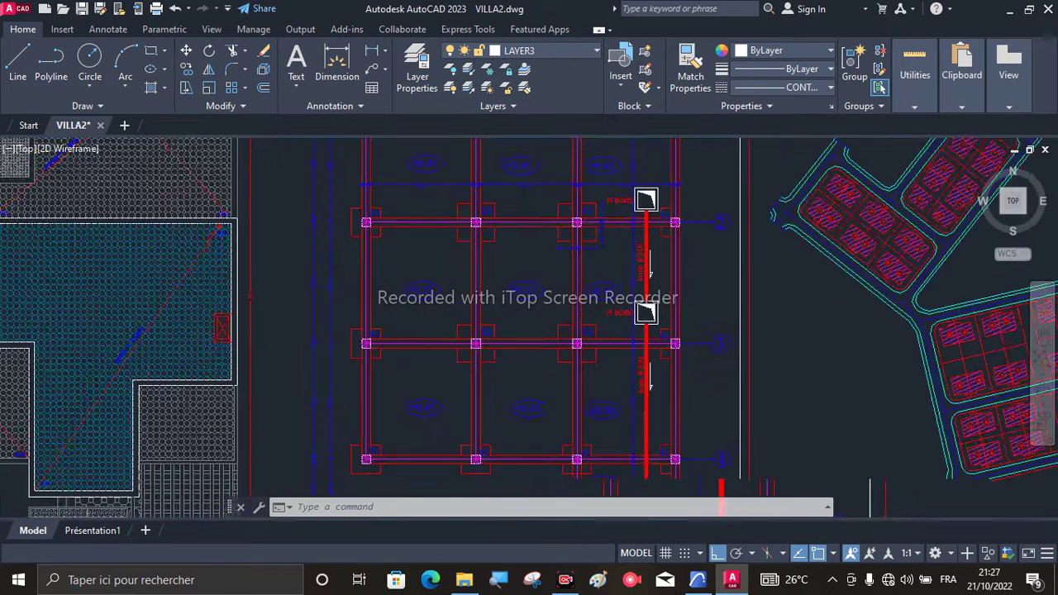
scroll(319, 306, "down", 1)
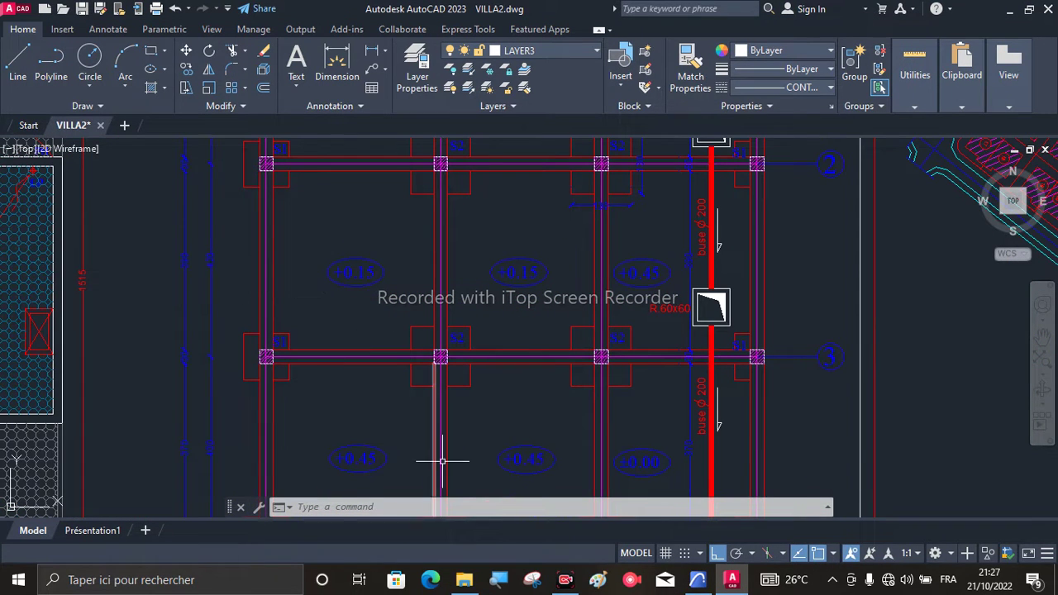
left_click(699, 580)
scroll(364, 392, "down", 1)
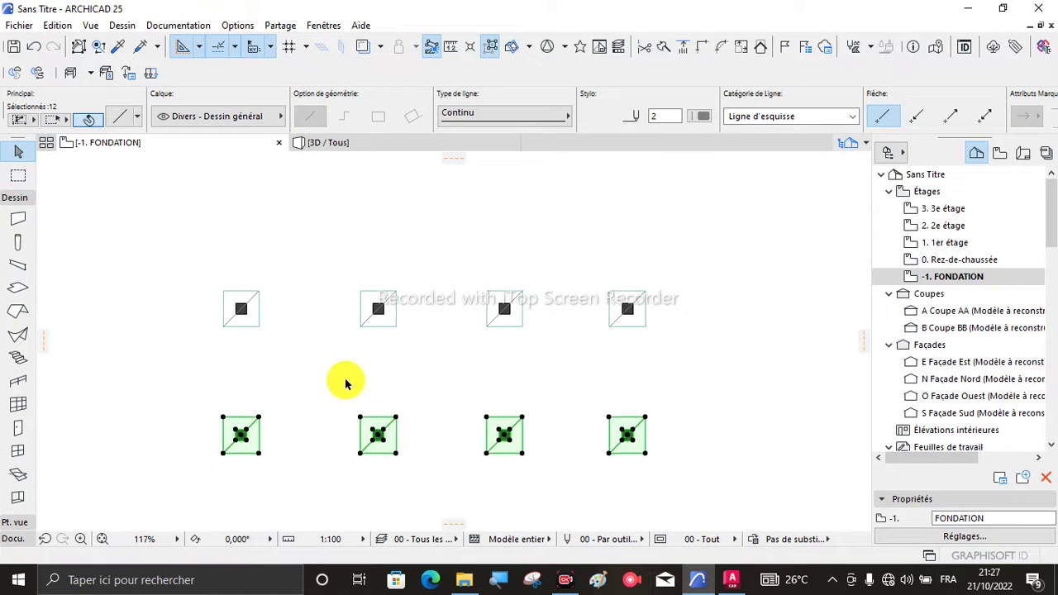
scroll(223, 434, "up", 5)
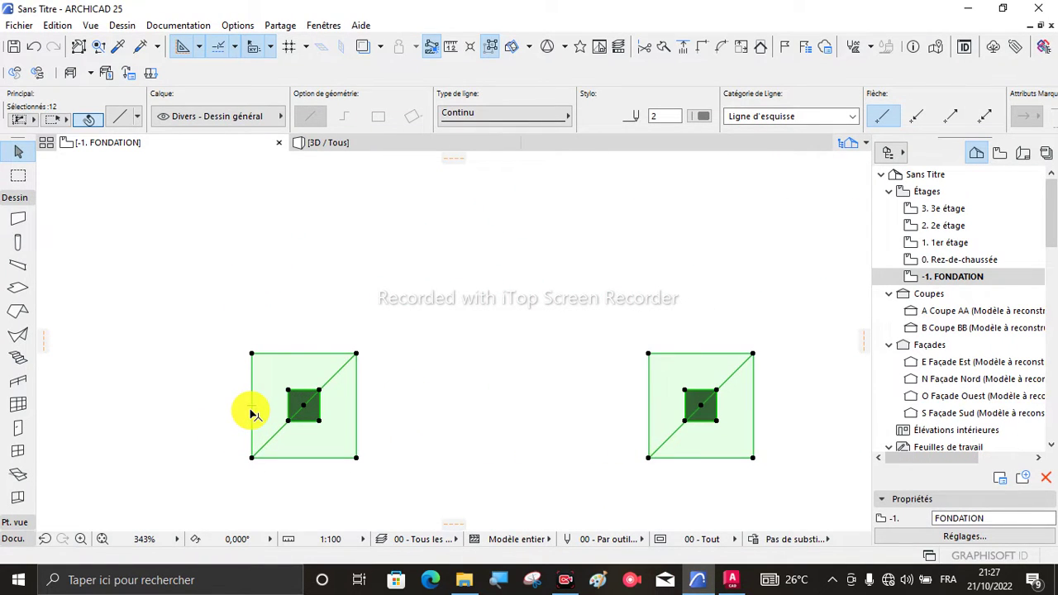
left_click(252, 410)
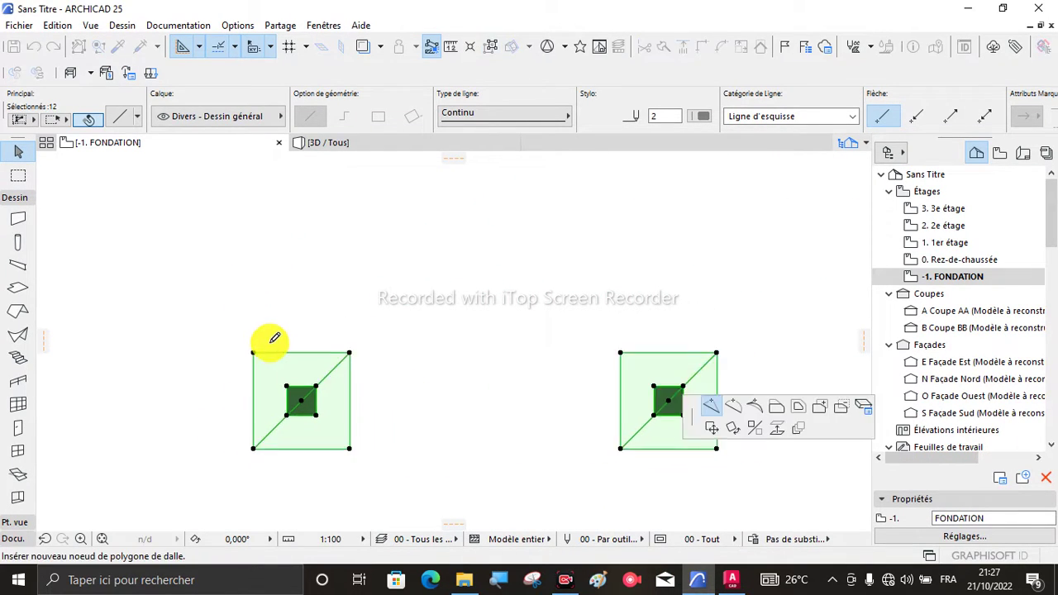
scroll(272, 339, "down", 3)
key("Escape")
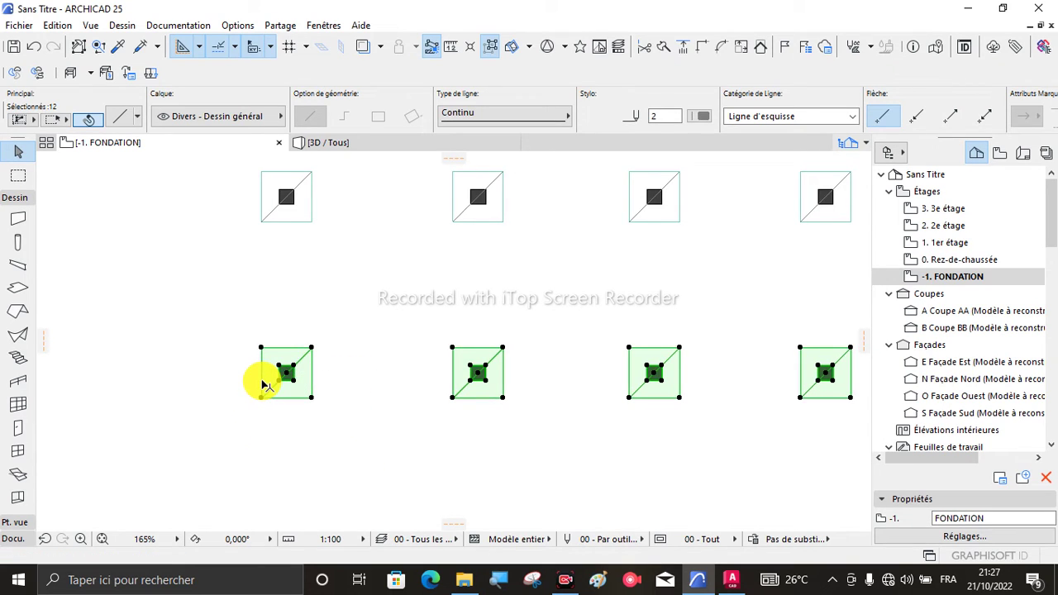
scroll(266, 370, "up", 3)
left_click(264, 370)
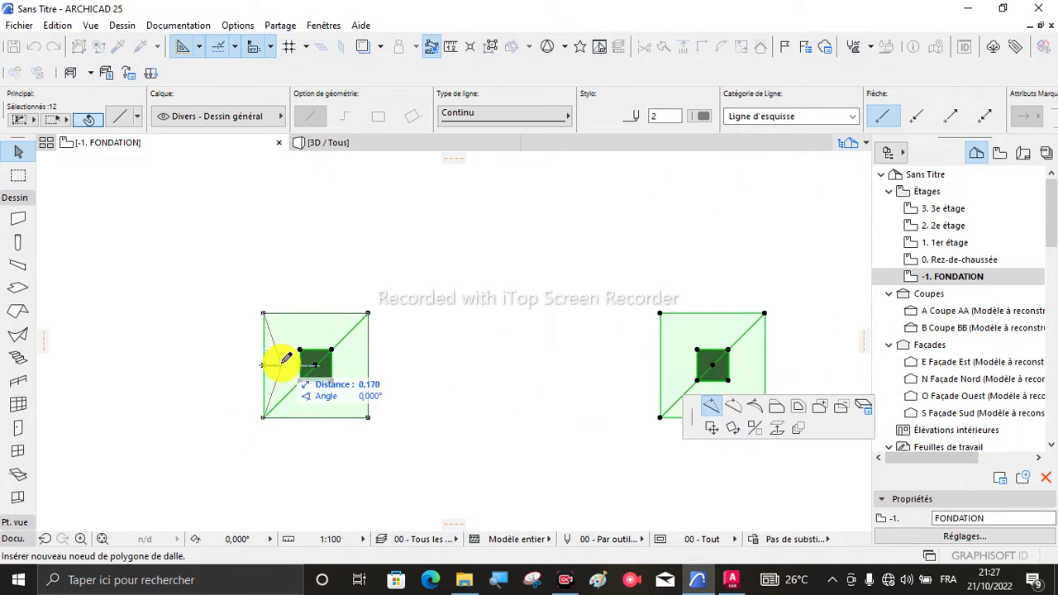
key("Escape")
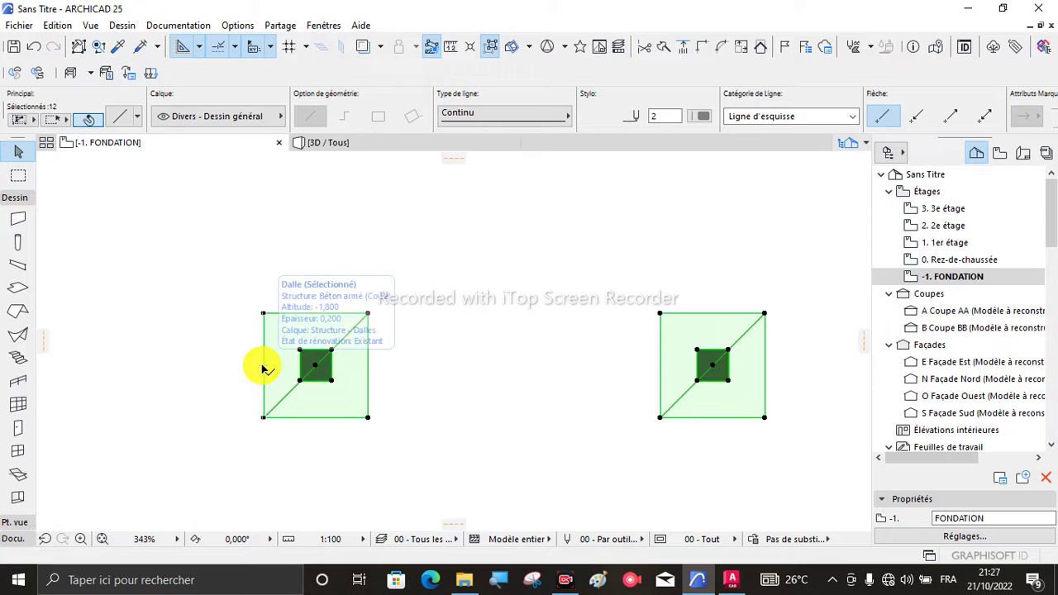
Step: Copy the second row of footings, columns and diagonal lines straight down to form the row on axis 3
left_click(264, 368)
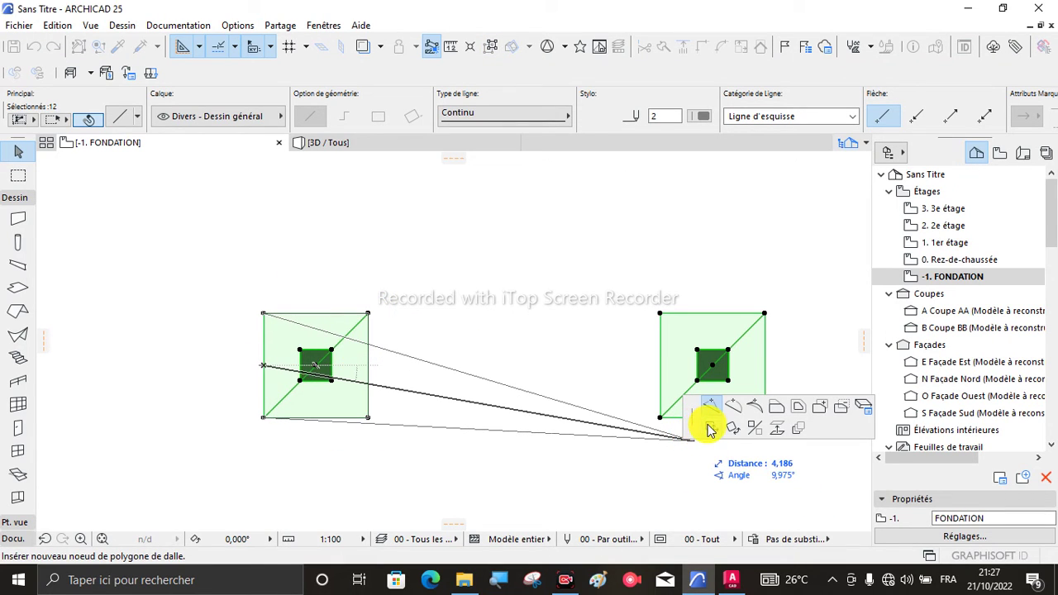
left_click(709, 426)
scroll(255, 236, "down", 3)
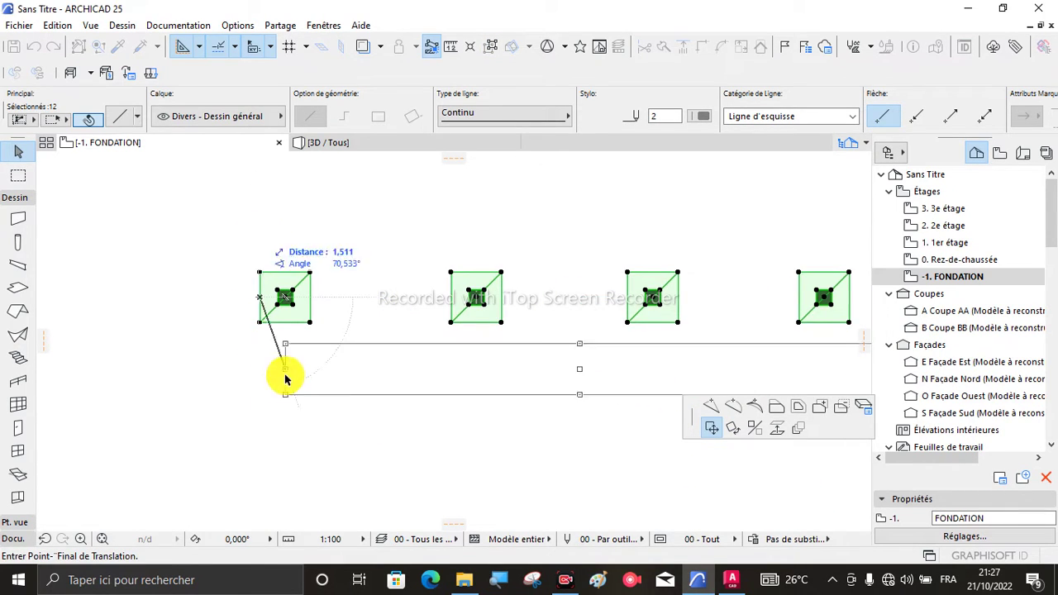
key("ctrl")
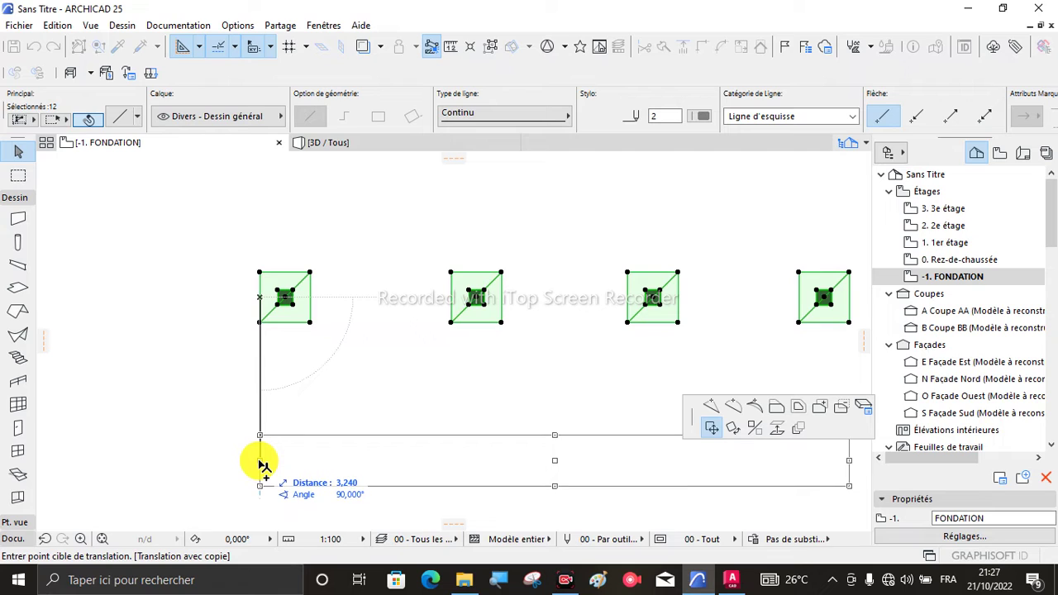
key("Return")
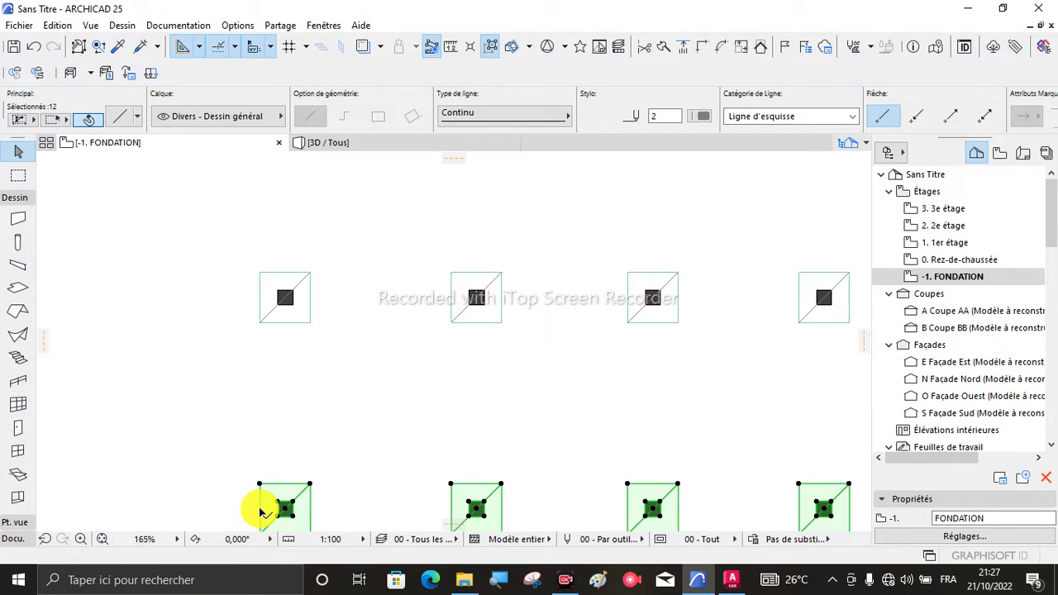
scroll(487, 285, "down", 3)
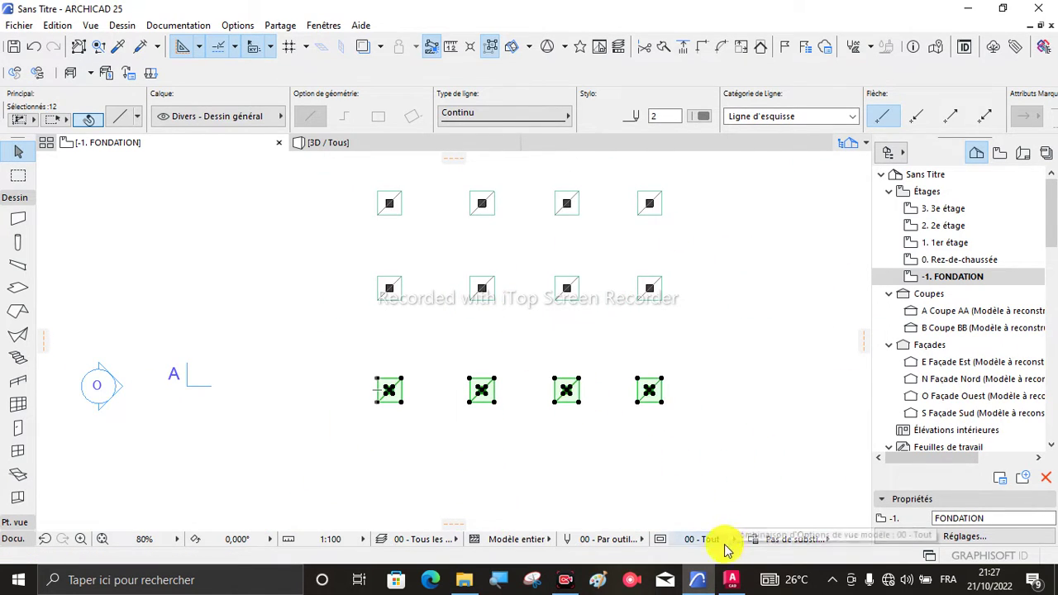
Step: Switch to AutoCAD, examine the column layout and spacing between axes 3 and 4, and return to the third row in ARCHICAD
left_click(731, 579)
scroll(549, 341, "down", 5)
scroll(550, 341, "up", 6)
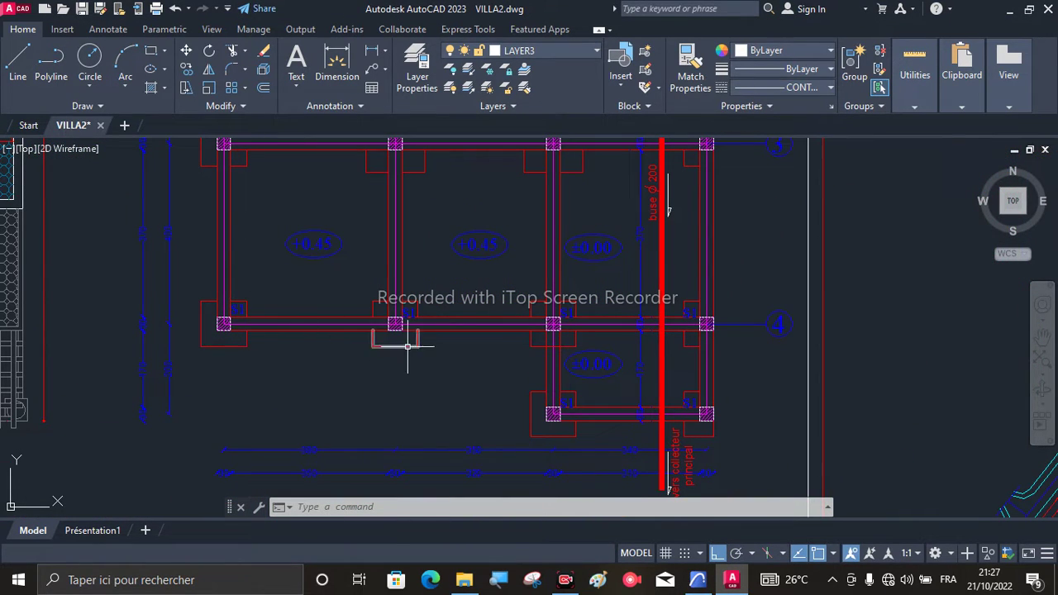
left_click(701, 581)
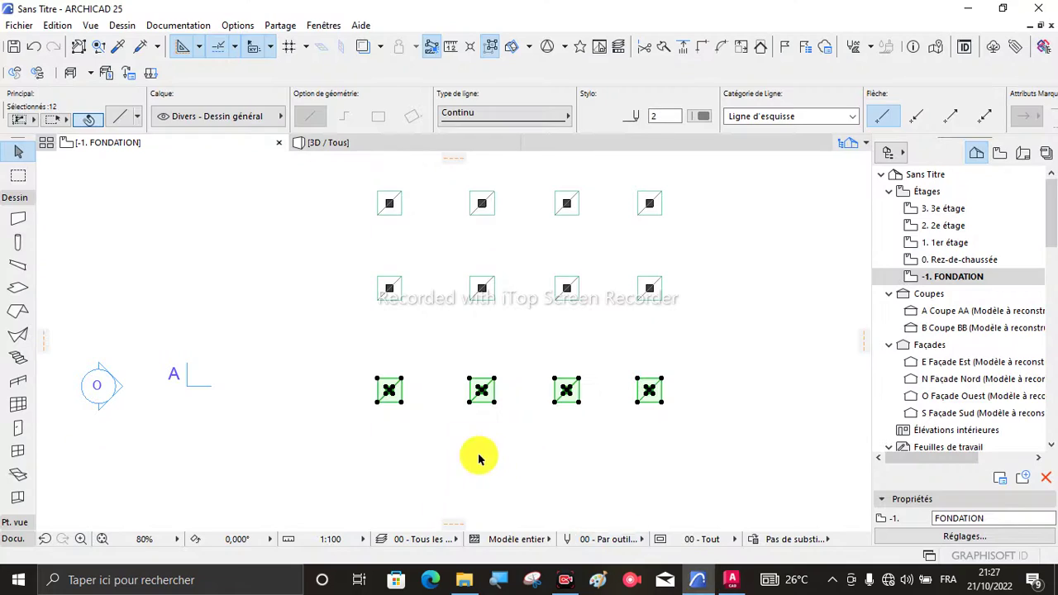
scroll(389, 373, "up", 5)
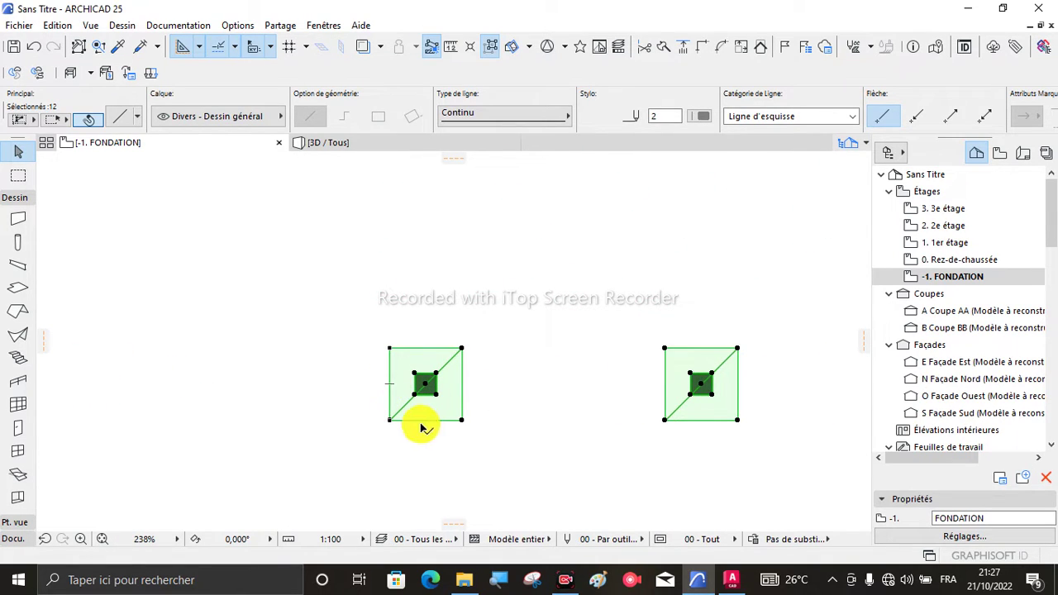
Step: Copy the third row of footings, columns and diagonal lines straight down to form the row on axis 4
left_click(389, 420)
scroll(380, 380, "down", 4)
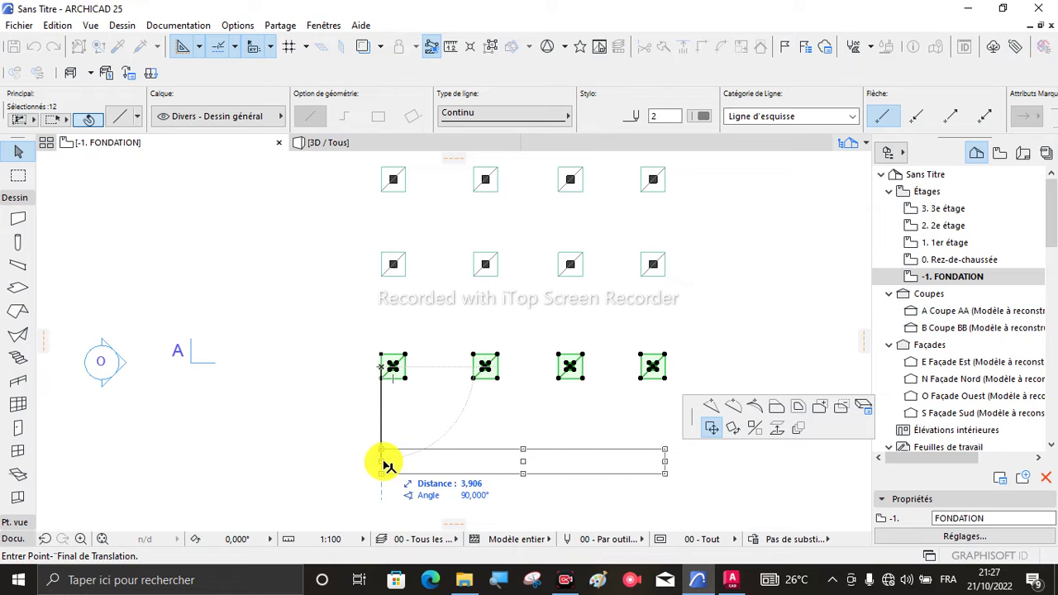
key("ctrl")
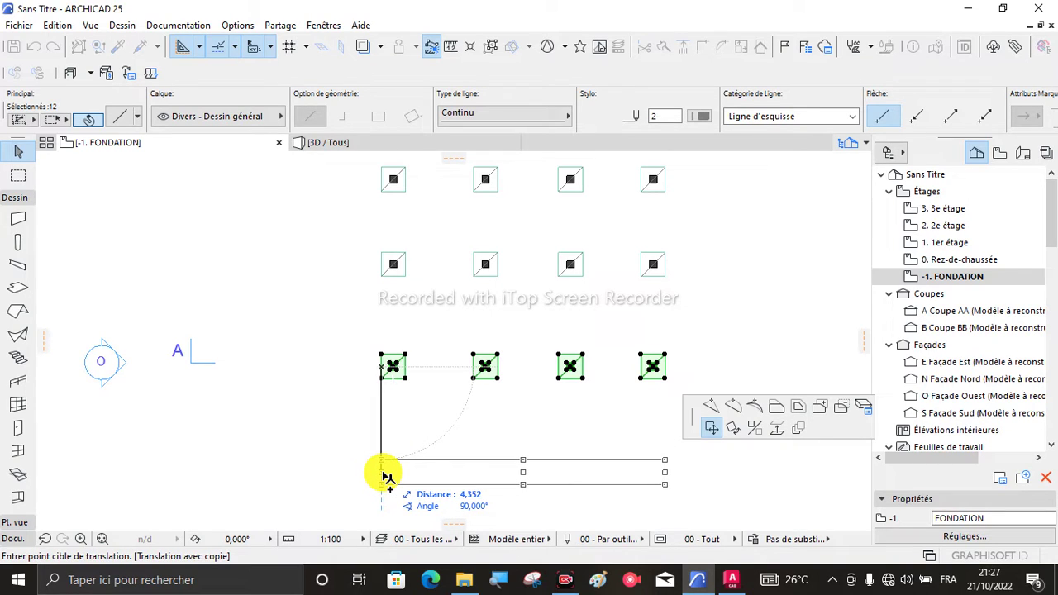
left_click(380, 467)
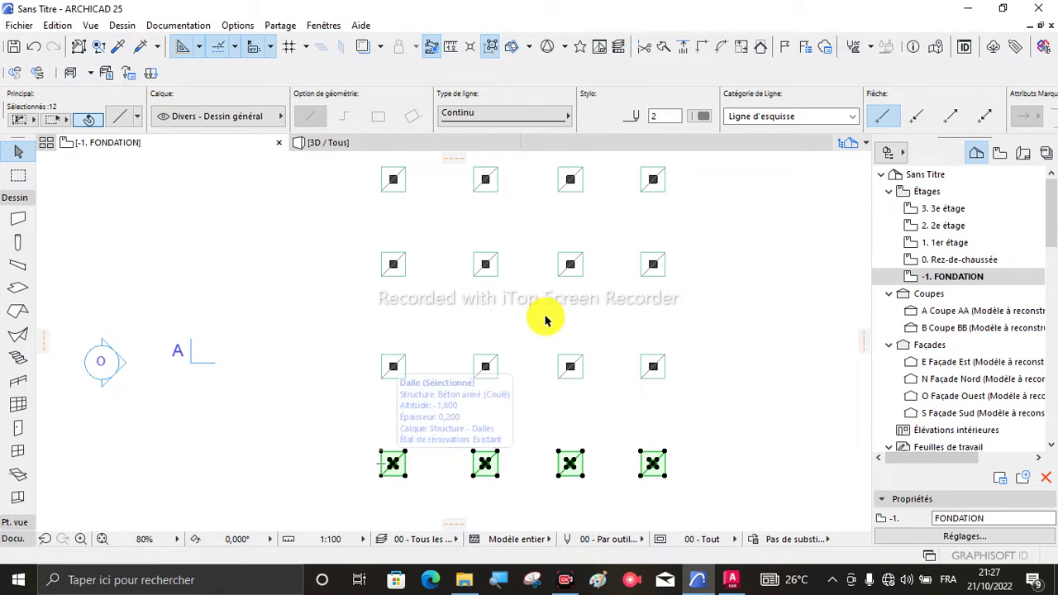
Step: Switch to AutoCAD, examine the two-column row beyond axis 4 and its spacing, and return to ARCHICAD
scroll(687, 306, "down", 1)
left_click(732, 580)
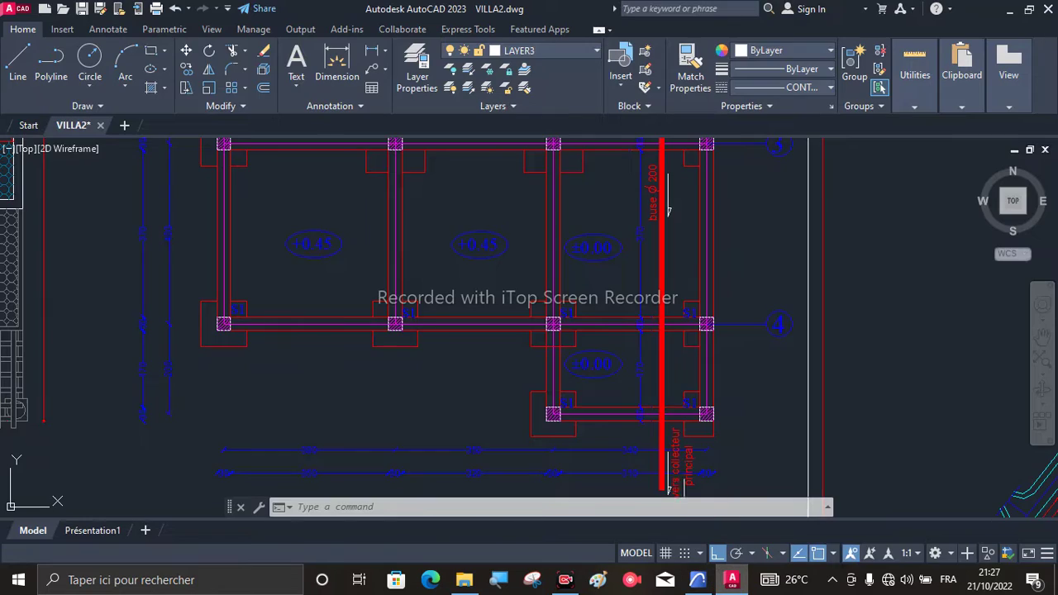
scroll(158, 385, "up", 2)
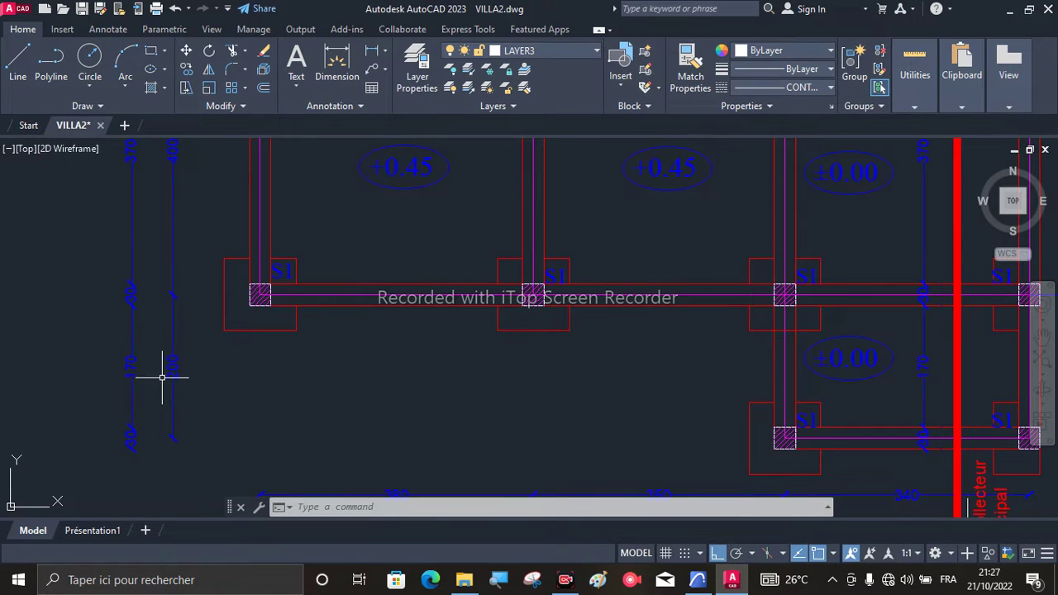
scroll(162, 376, "down", 2)
scroll(711, 411, "up", 2)
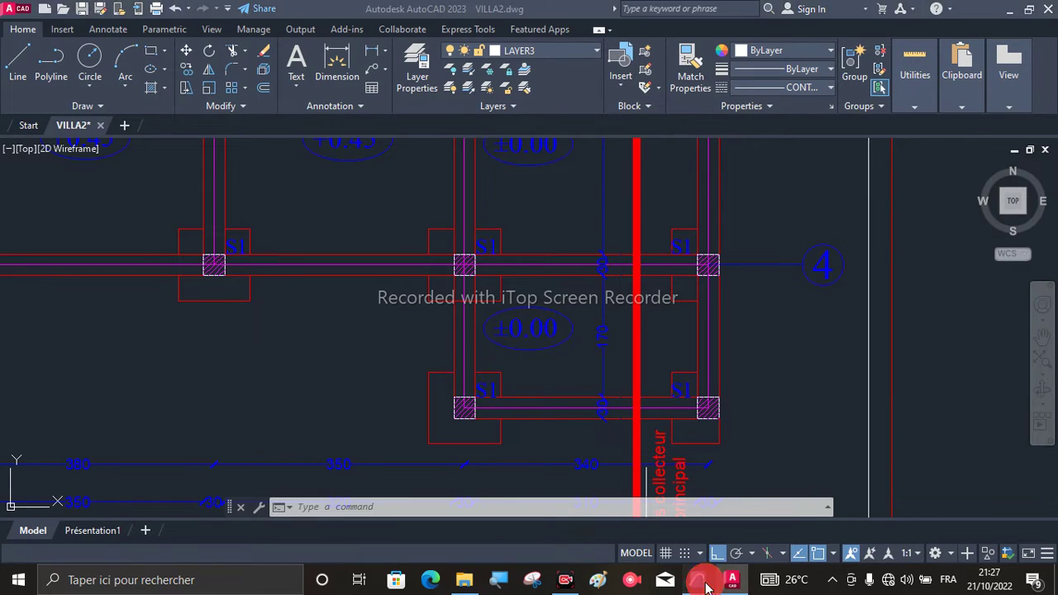
left_click(731, 580)
Step: Select the two right-hand footings with columns on axis 4, and recheck the spacing of the last row in AutoCAD
left_click_drag(590, 401, 674, 426)
scroll(671, 426, "up", 4)
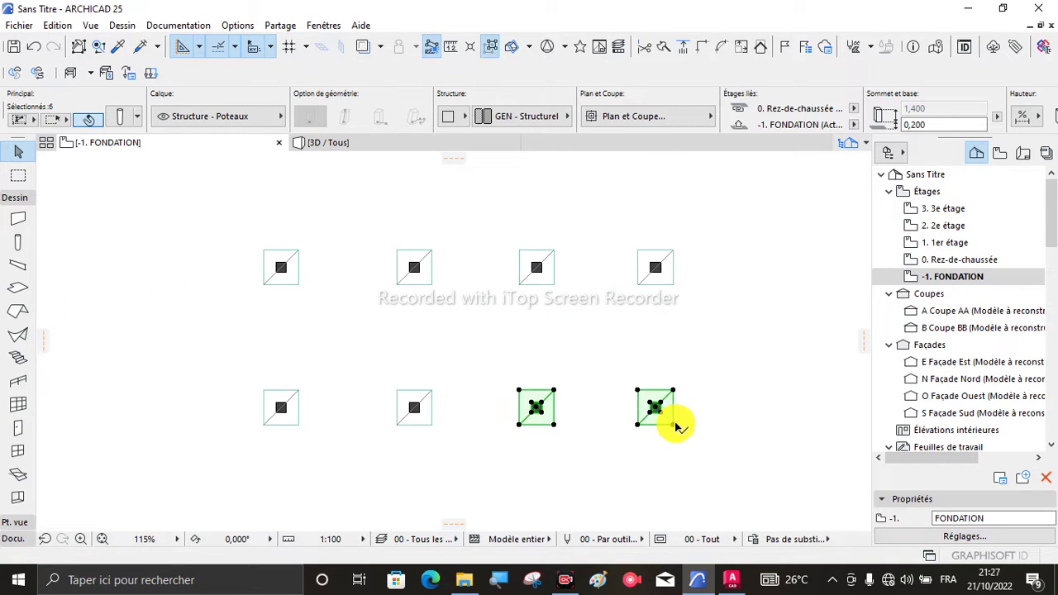
left_click(731, 580)
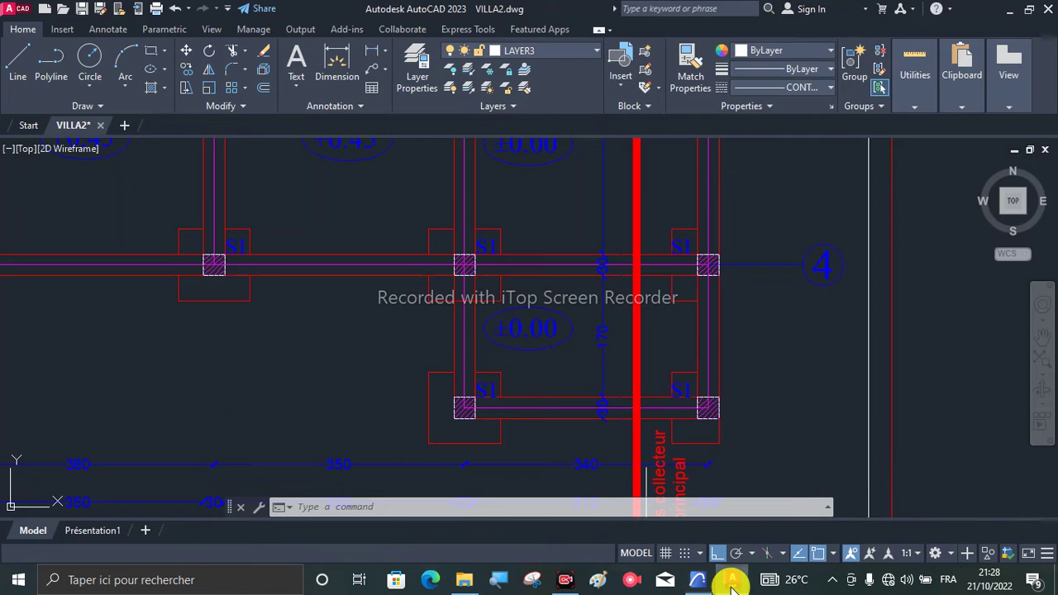
left_click(730, 585)
left_click(731, 583)
scroll(684, 459, "down", 6)
scroll(504, 442, "up", 2)
scroll(500, 440, "up", 3)
scroll(503, 378, "down", 2)
left_click(698, 581)
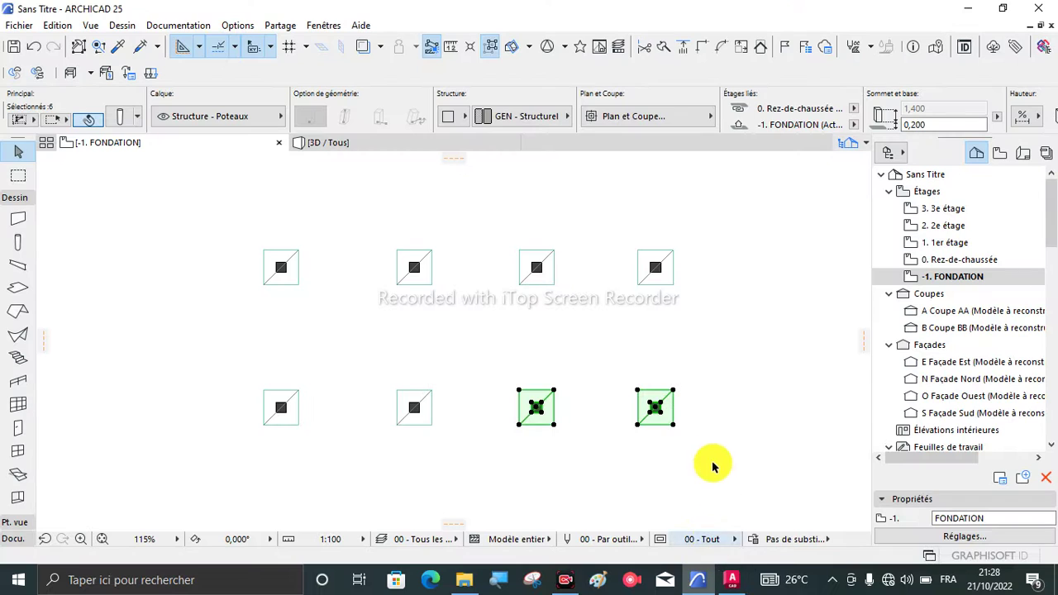
Step: Try shifting the two selected footings with their columns straight down from axis 4, and undo the move
scroll(673, 422, "up", 3)
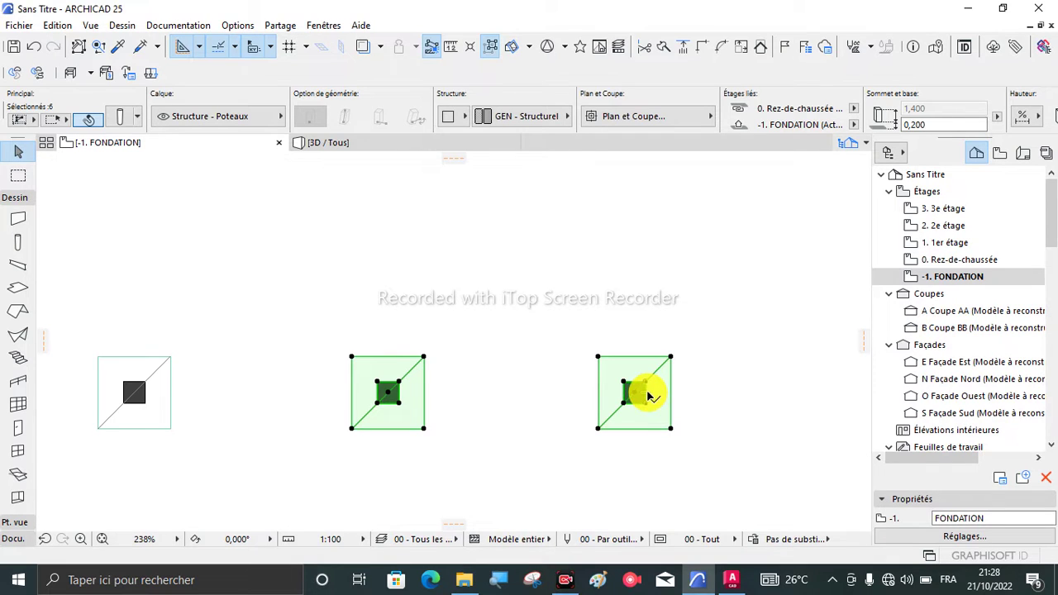
left_click(649, 397)
scroll(612, 380, "down", 2)
scroll(607, 374, "down", 1)
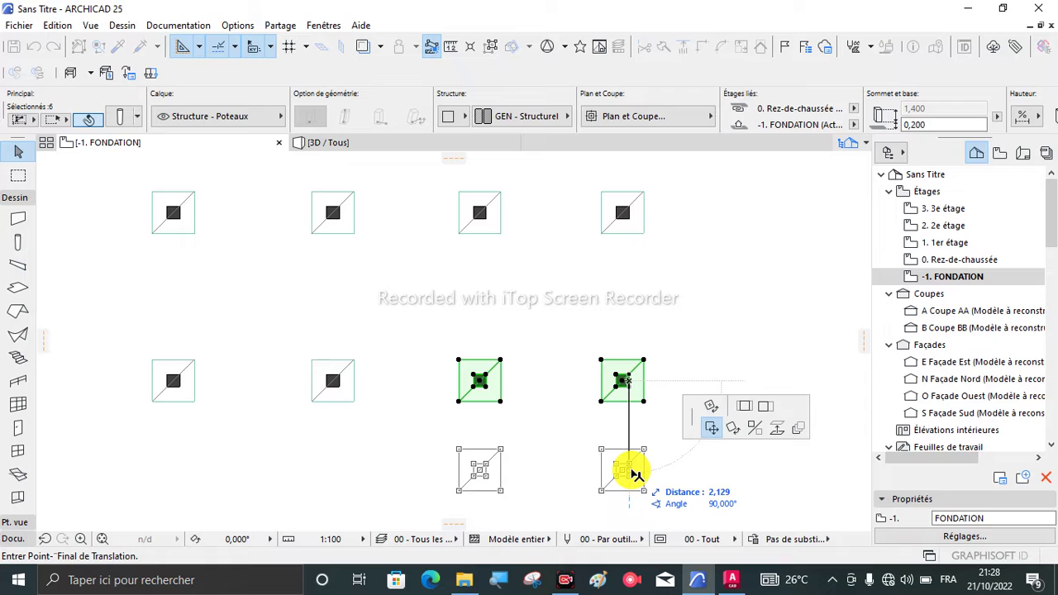
key("Return")
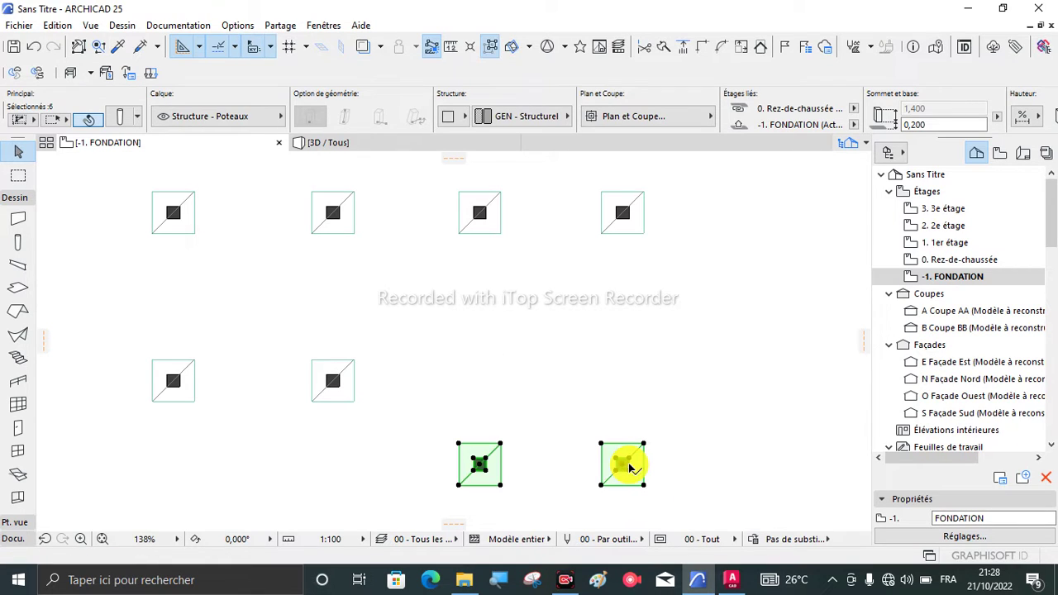
left_click(34, 46)
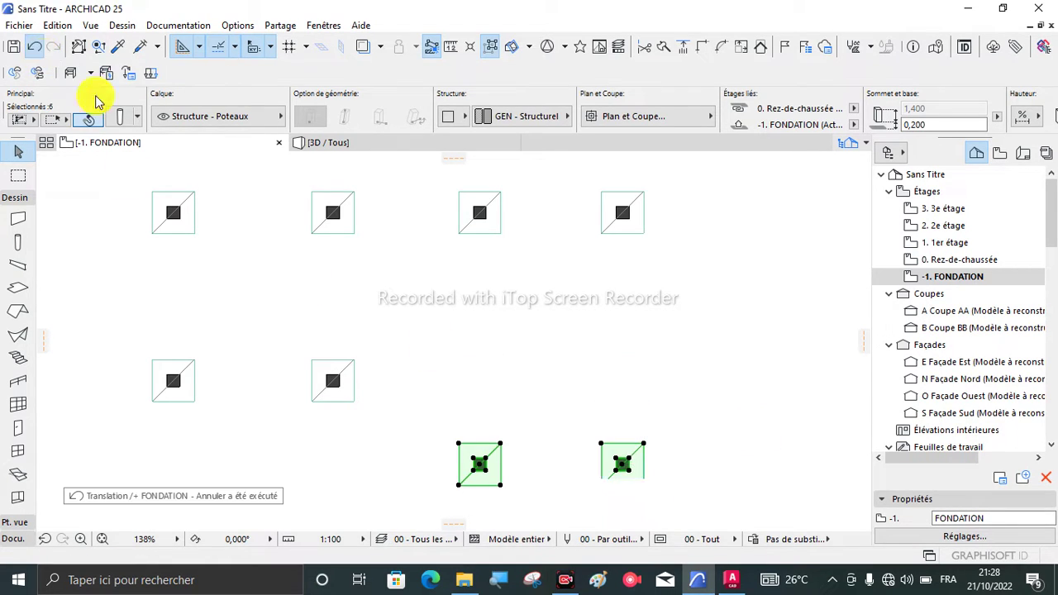
Step: Copy the two selected axis 4 footings with columns and diagonals straight down to form the short last row
scroll(630, 383, "up", 4)
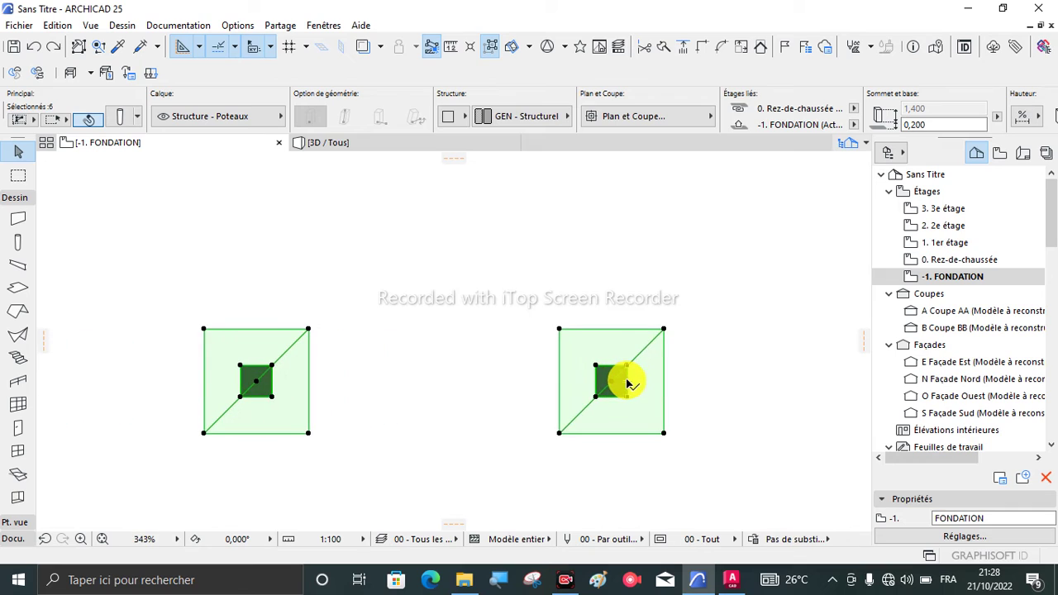
left_click(631, 382)
key("ctrl")
scroll(637, 397, "down", 2)
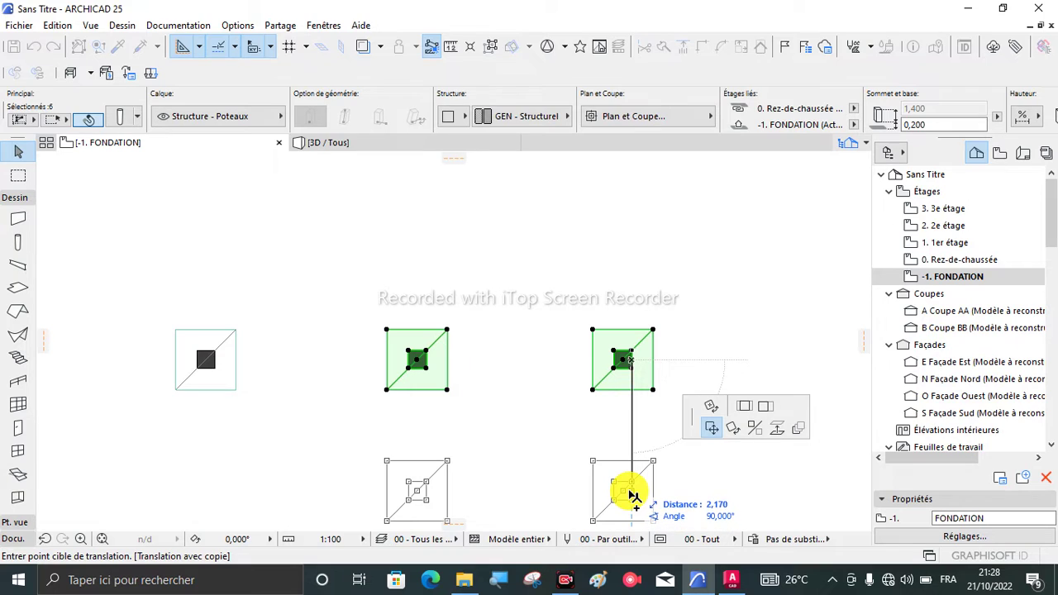
left_click(630, 484)
left_click(689, 396)
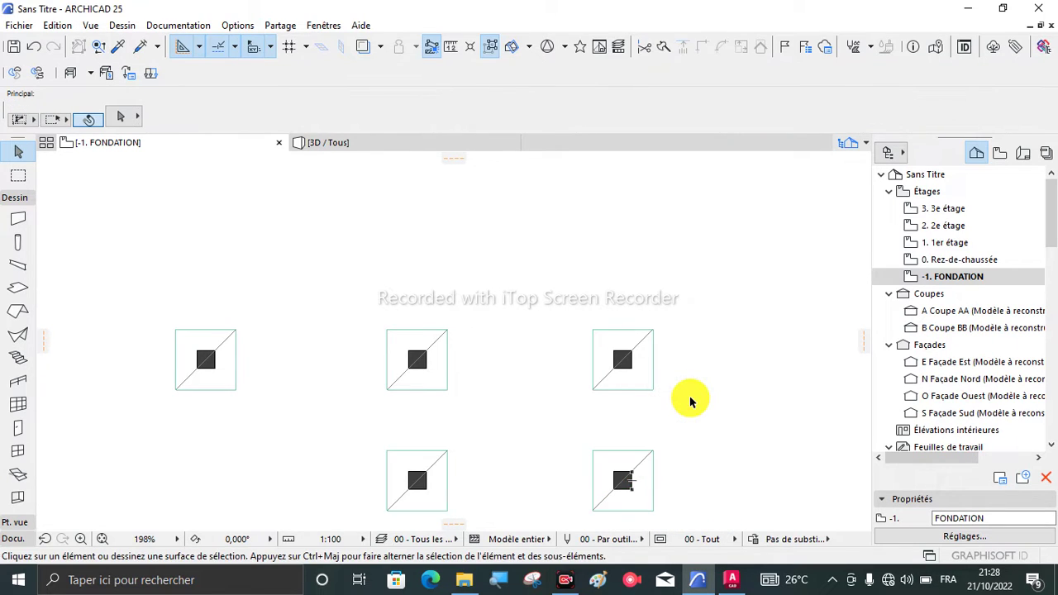
Step: Configure the default beam with a 0.300 m section height and an elevation of -0.100 m on the FONDATION storey
scroll(686, 380, "down", 4)
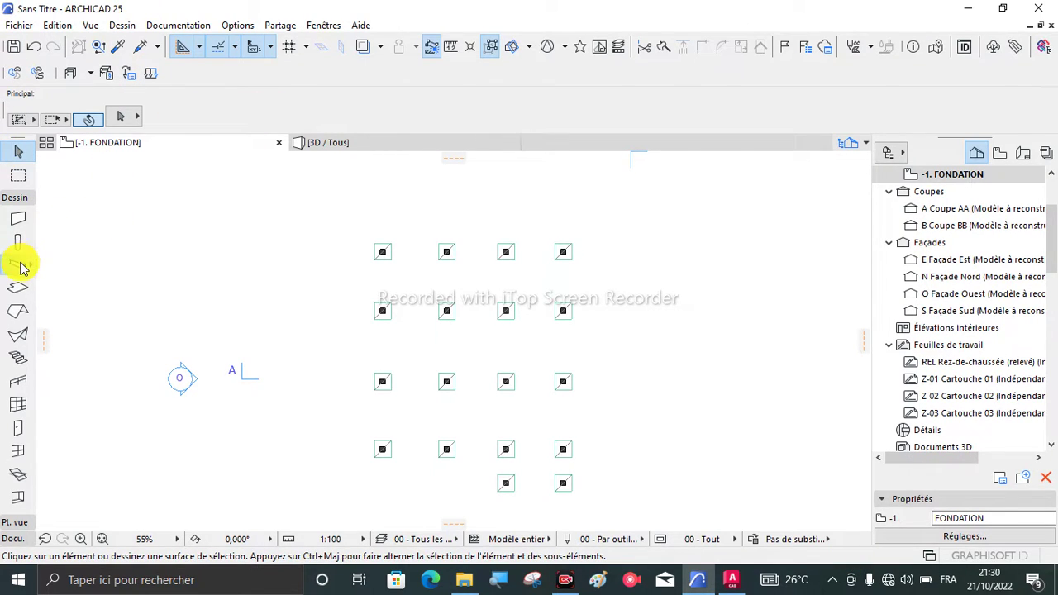
left_click(18, 264)
left_click(120, 122)
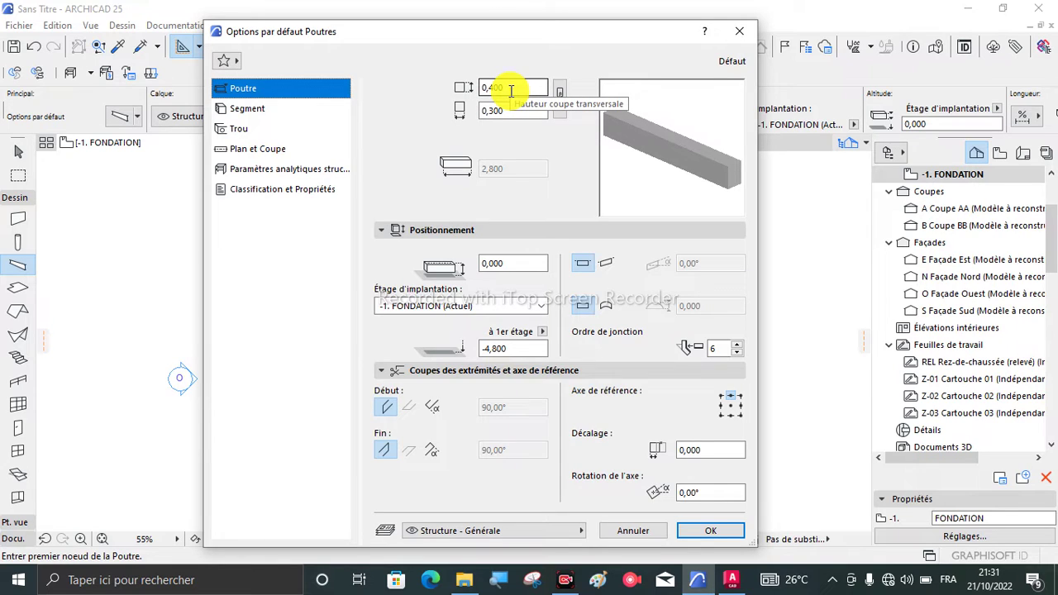
left_click(511, 88)
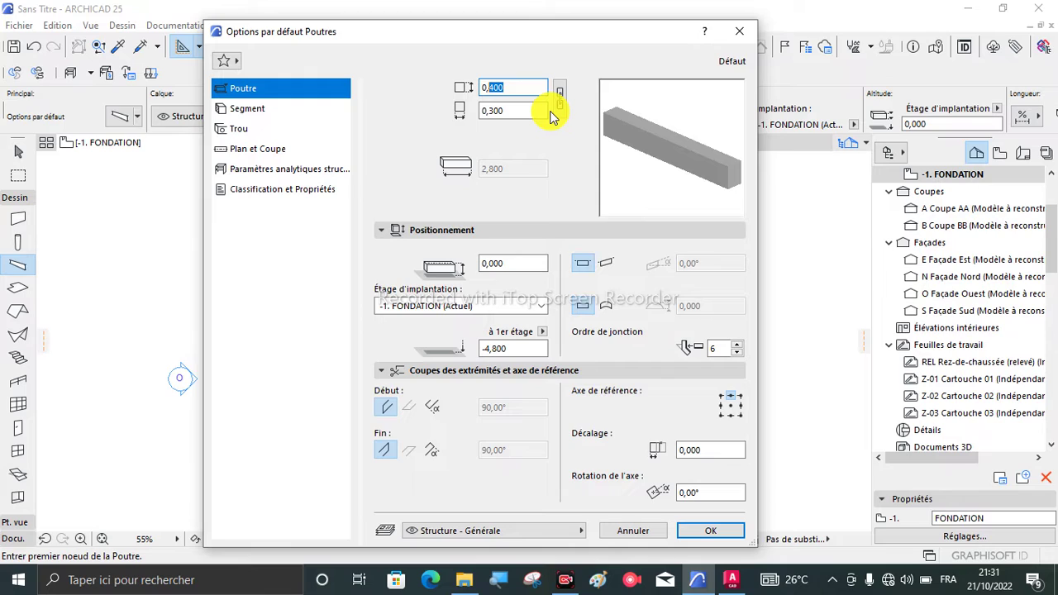
type("3")
key("Tab")
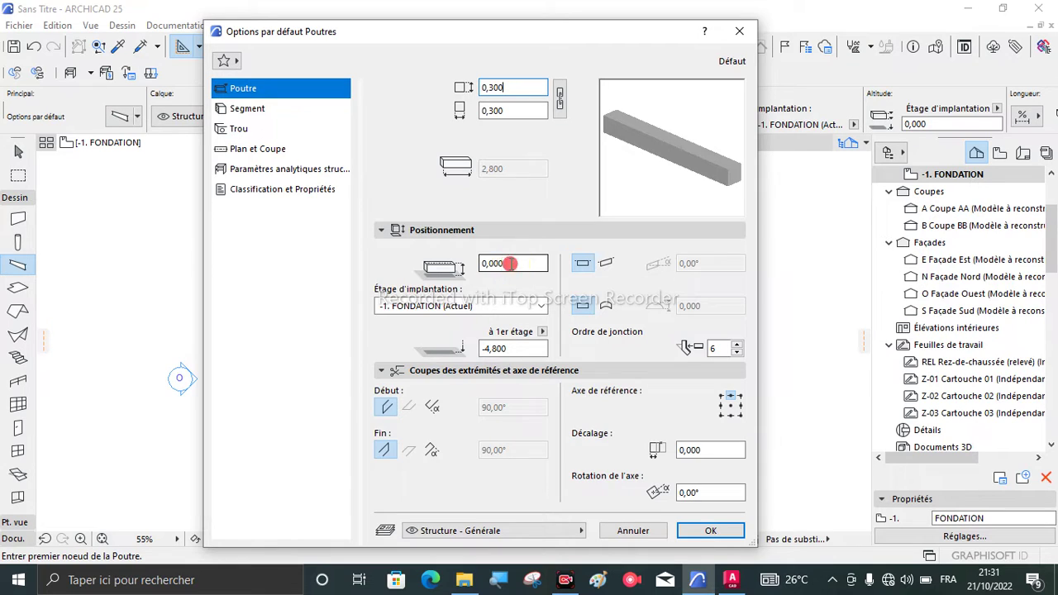
left_click_drag(505, 266, 438, 275)
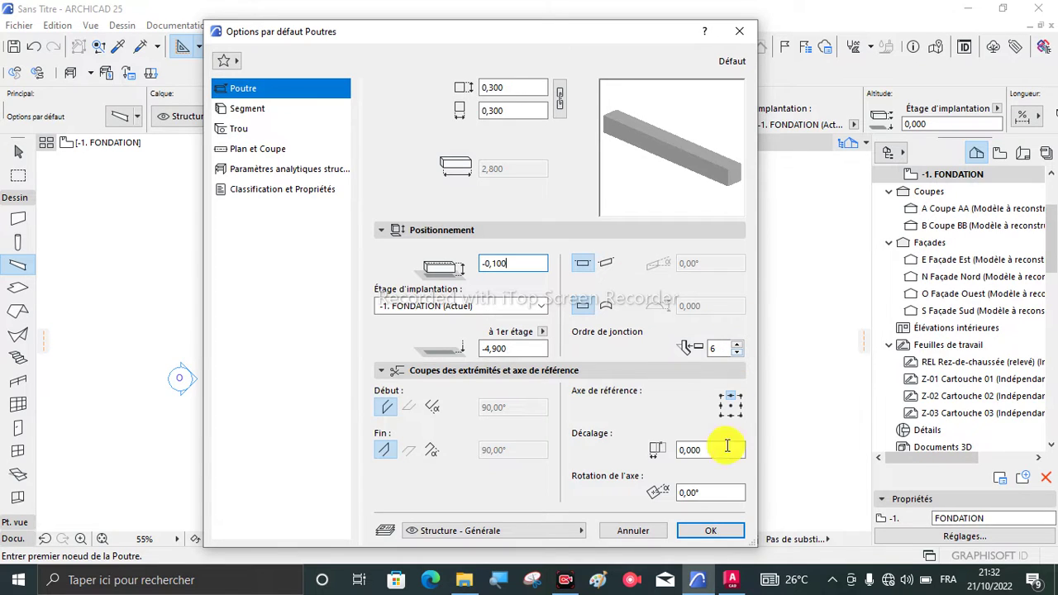
left_click(714, 534)
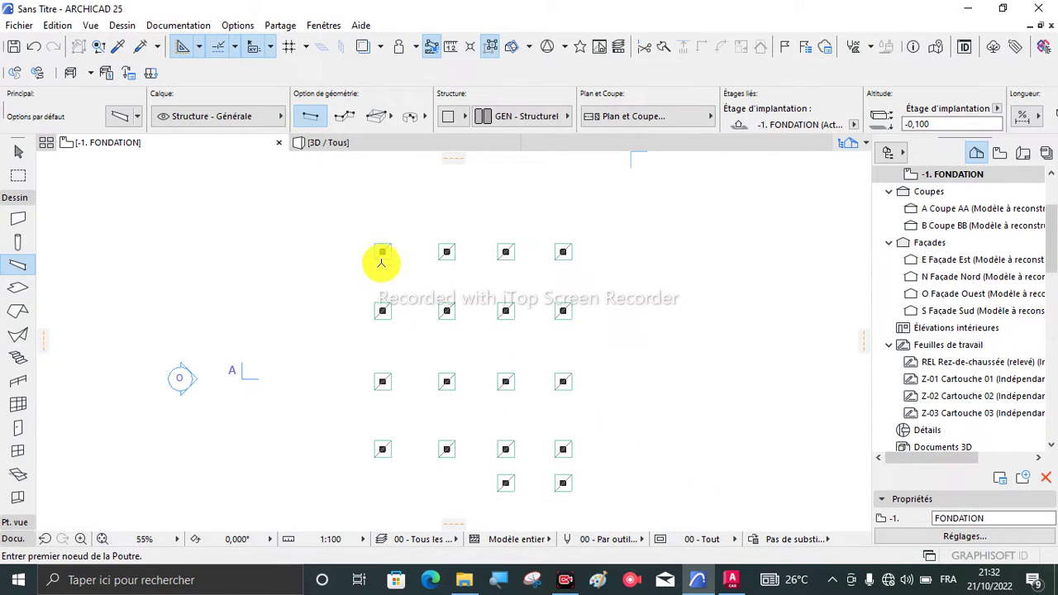
Step: Draw a beam along the axis 1 row from the centre of the first column to the centre of the last column
scroll(381, 248, "up", 4)
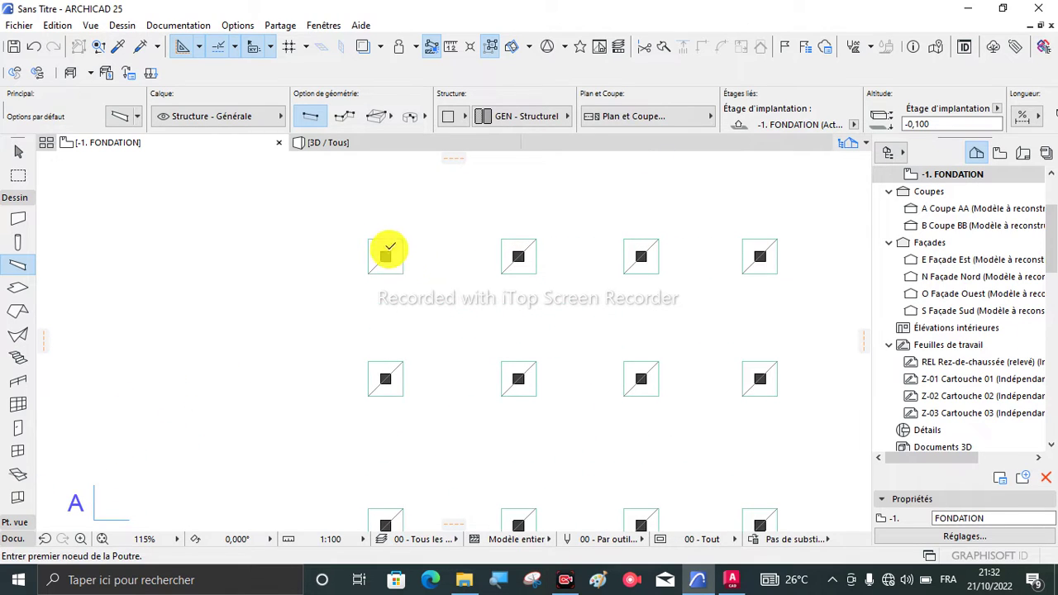
scroll(387, 253, "up", 9)
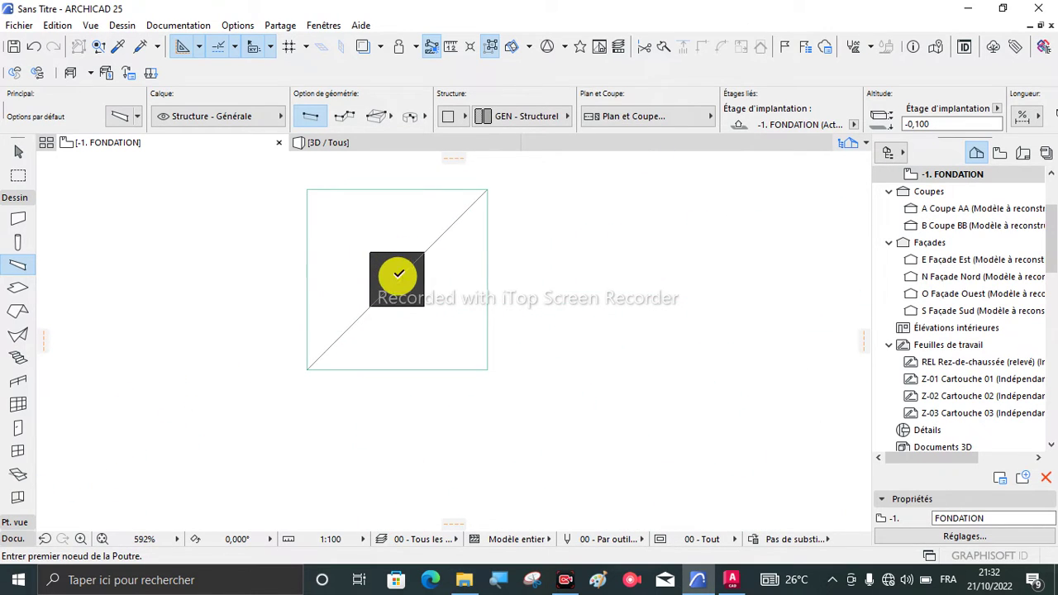
left_click(398, 274)
scroll(320, 295, "down", 10)
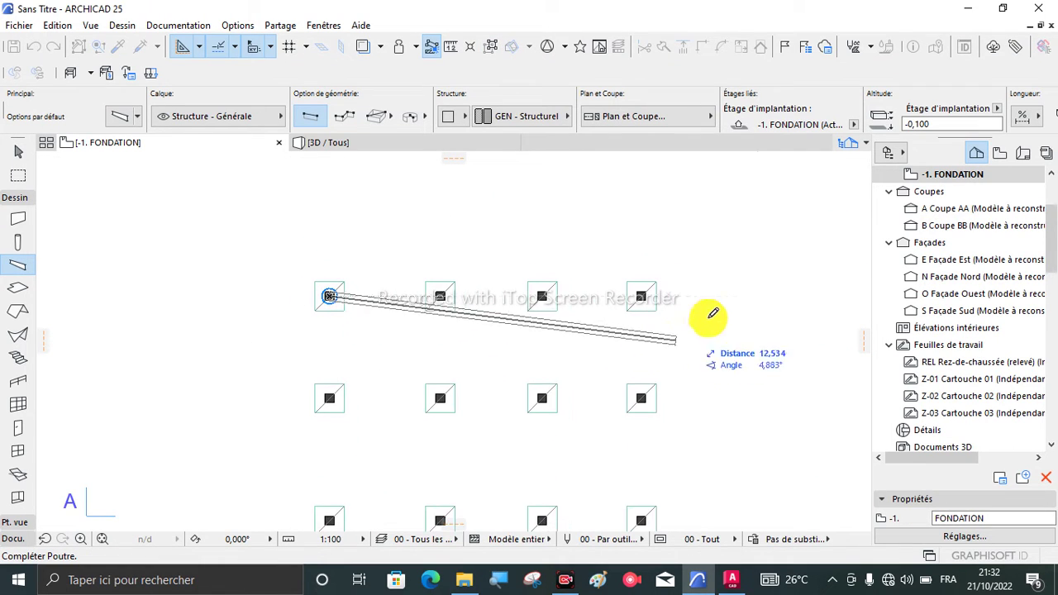
scroll(642, 295, "up", 12)
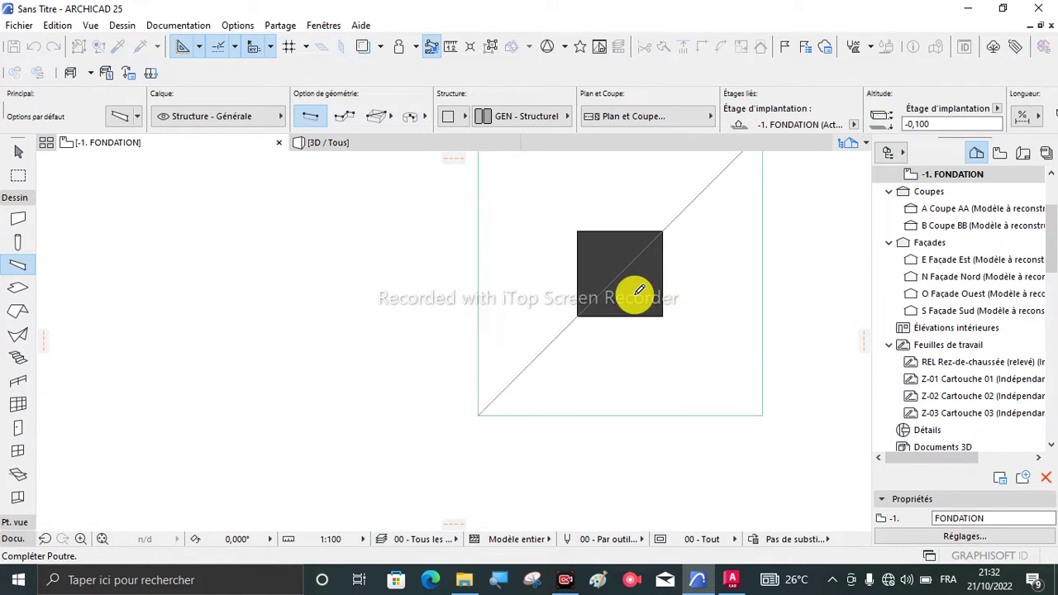
scroll(639, 290, "up", 3)
left_click(619, 261)
scroll(548, 241, "down", 4)
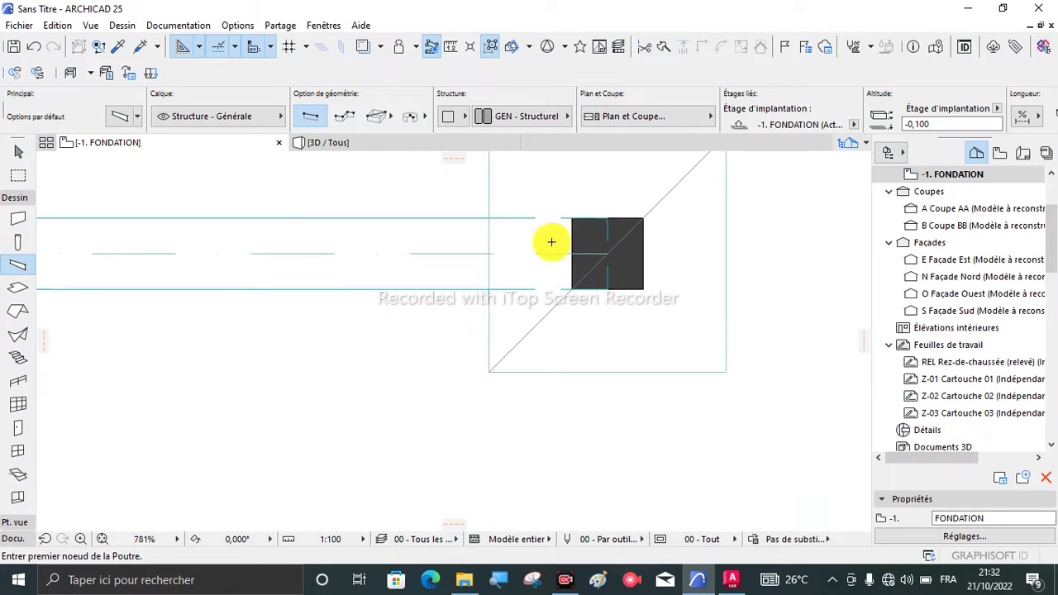
Step: Open the 3D view and examine how the new beam sits against the footings and columns of the first row
left_click(324, 143)
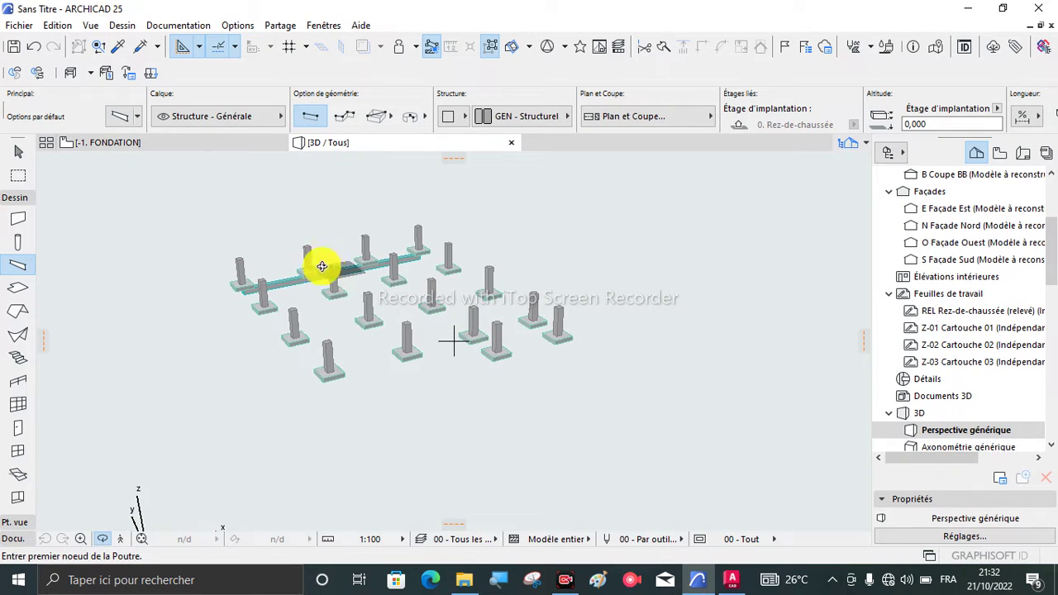
scroll(326, 268, "up", 5)
middle_click_drag(291, 291, 595, 262, "shift")
scroll(595, 262, "down", 3)
middle_click_drag(401, 358, 632, 441, "shift")
scroll(613, 499, "up", 2)
key("Escape")
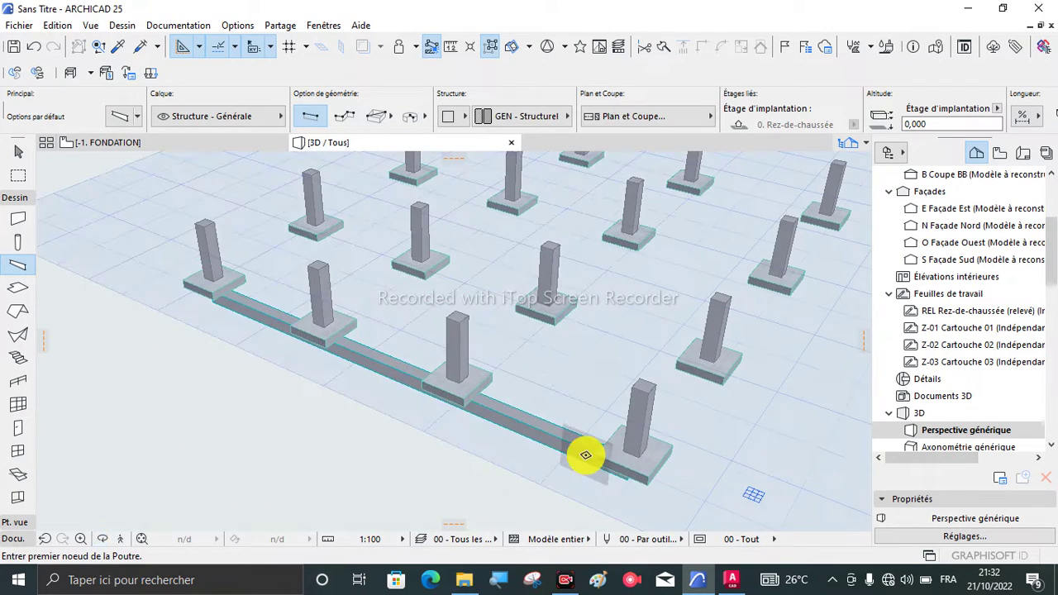
key("Escape")
Step: Move the first-row beam straight up from the footings onto the column tops, at elevation 1.900 m
left_click(577, 455)
scroll(617, 479, "up", 2)
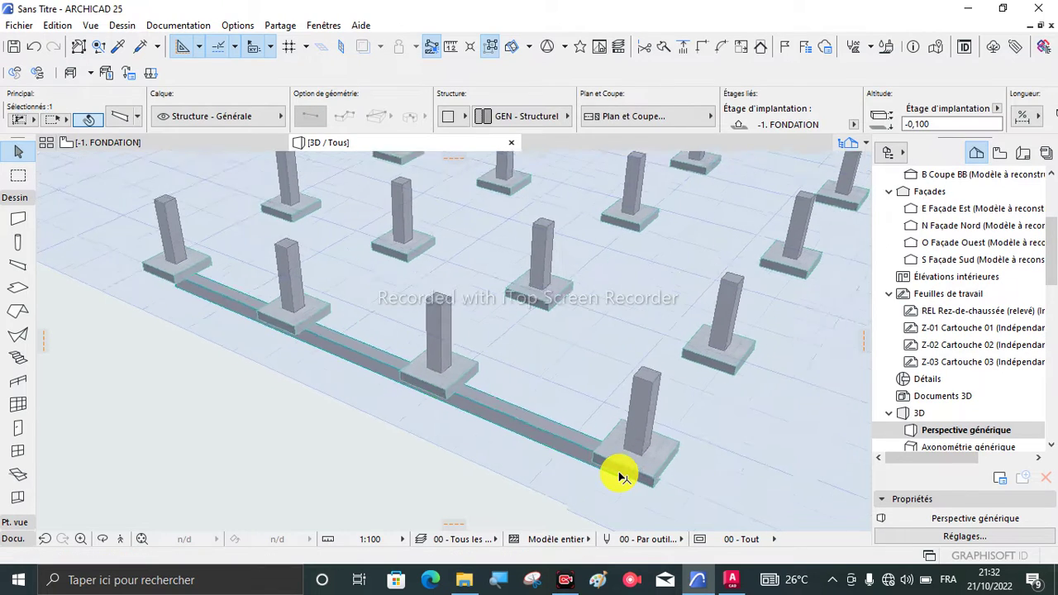
scroll(641, 489, "up", 3)
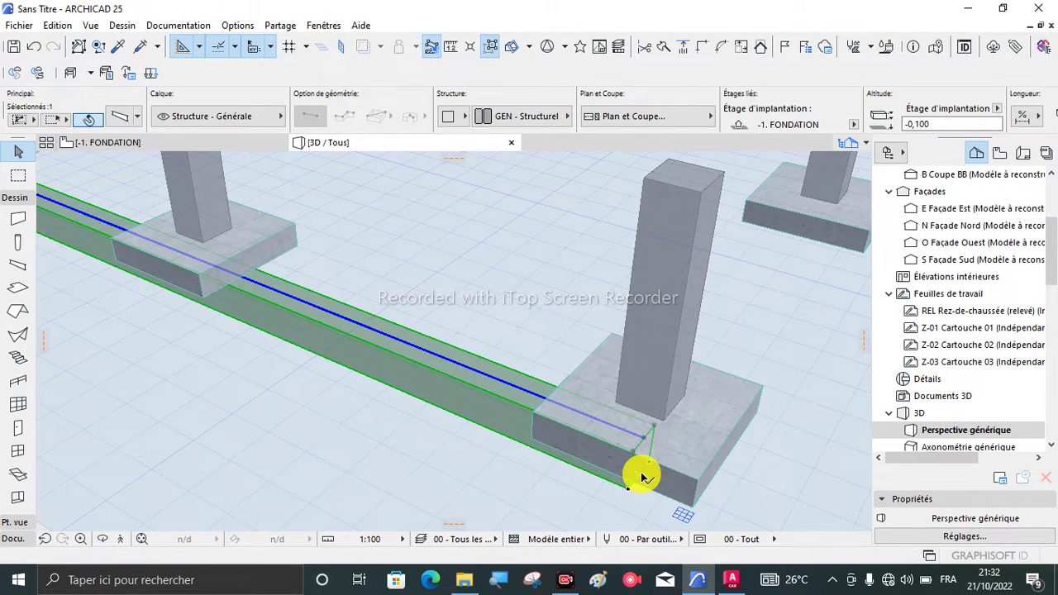
left_click(642, 478)
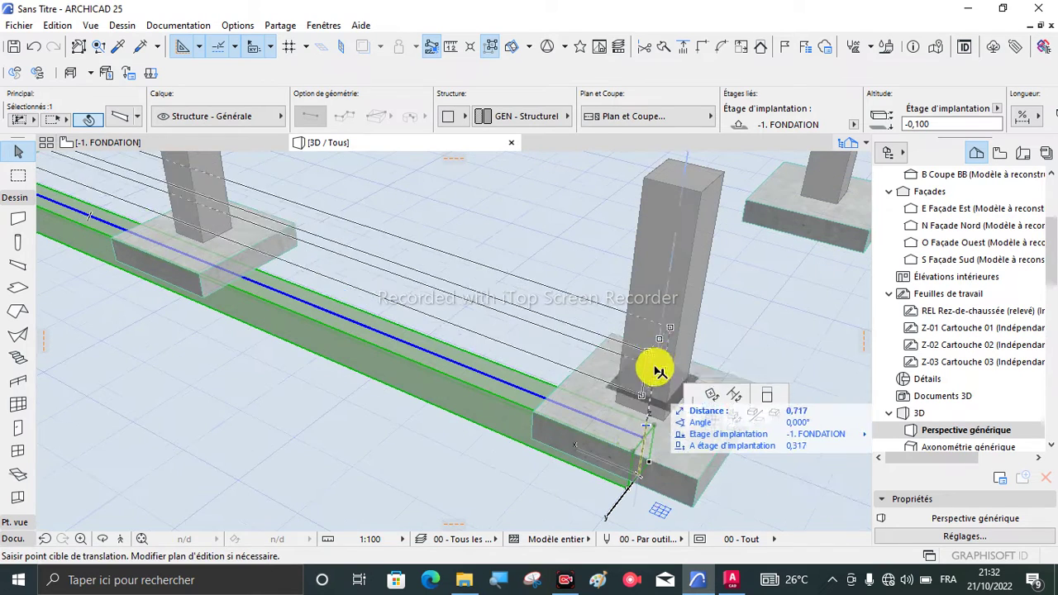
left_click(690, 180)
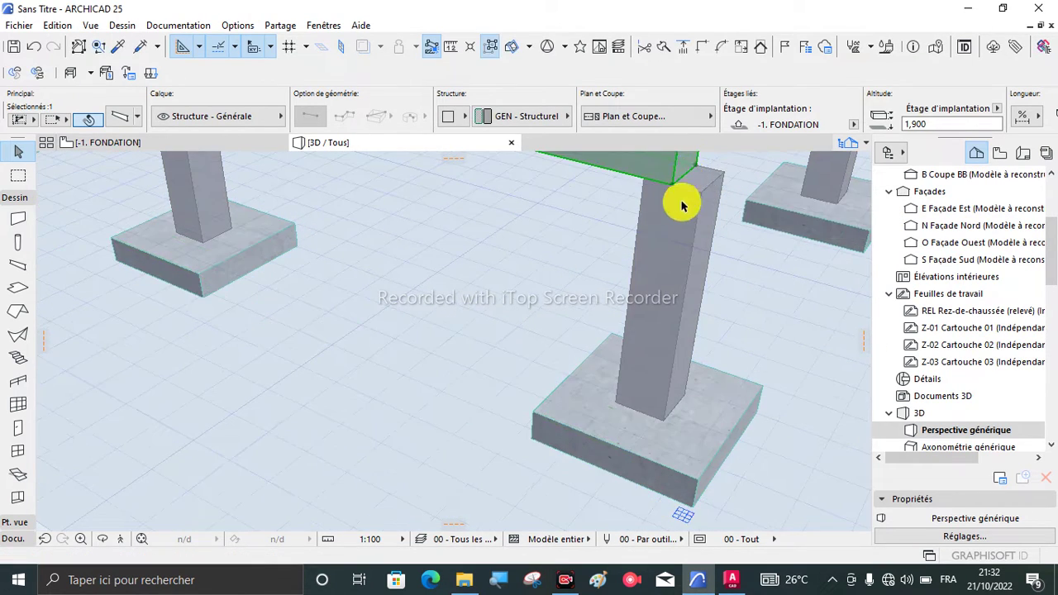
scroll(590, 380, "down", 6)
scroll(590, 389, "down", 3)
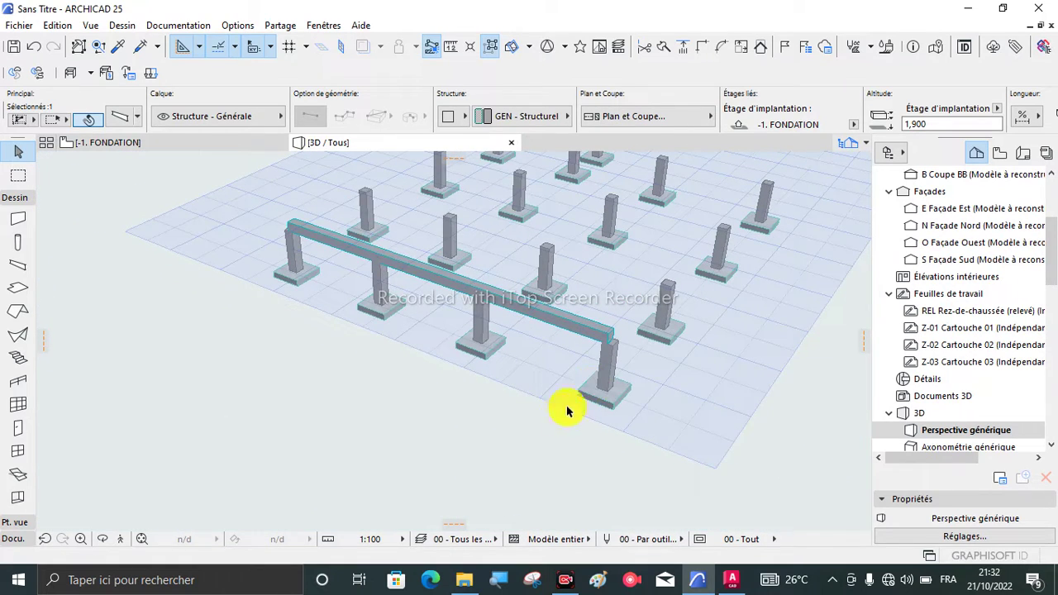
left_click(447, 422)
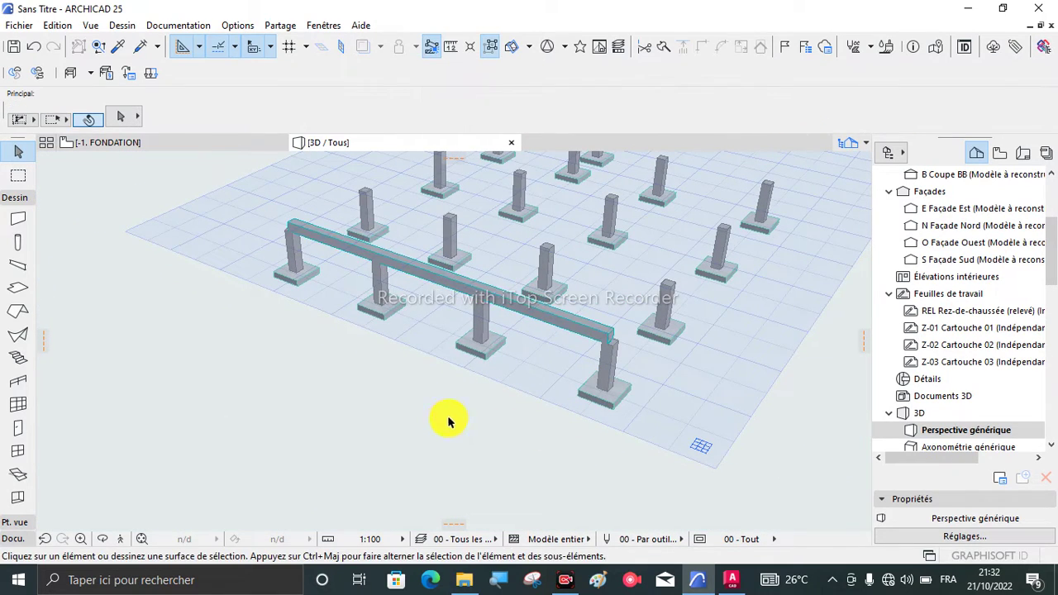
Step: Pick up the settings of the first-row beam in the FONDATION plan as the beam defaults
left_click(543, 322)
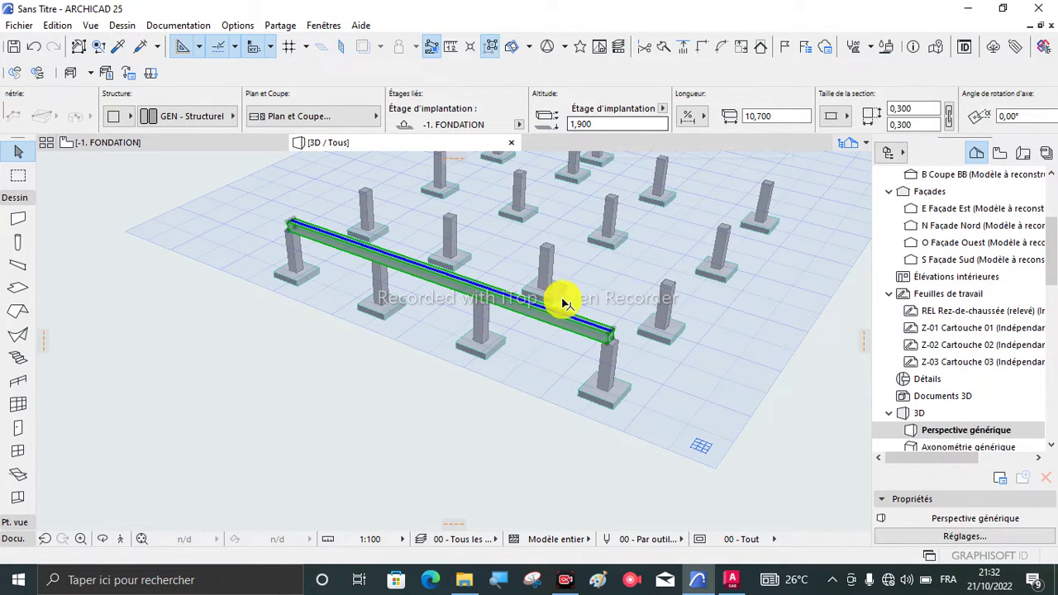
scroll(430, 442, "down", 2)
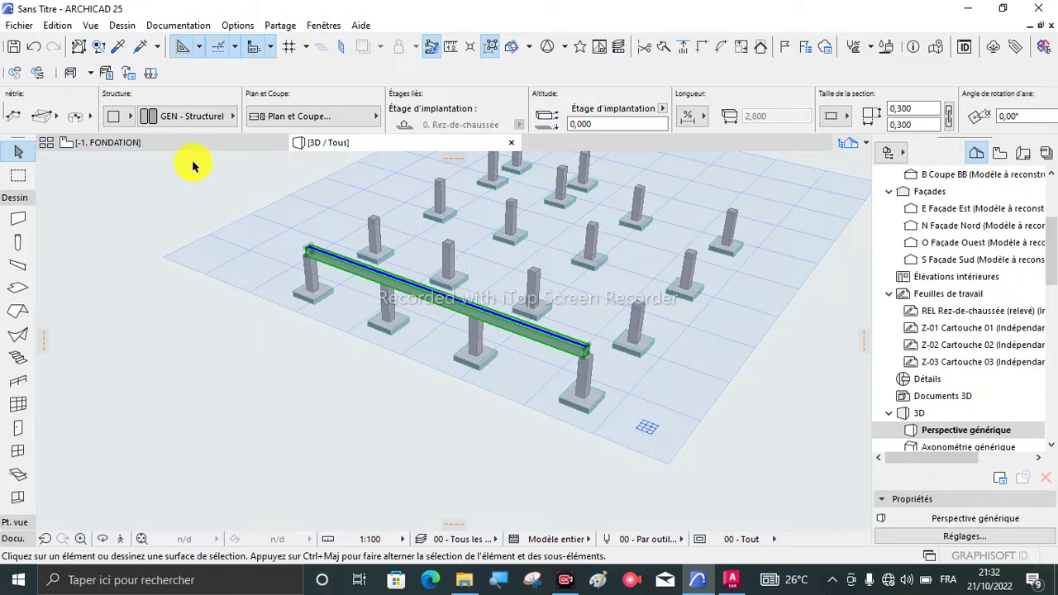
left_click(167, 148)
scroll(529, 381, "down", 10)
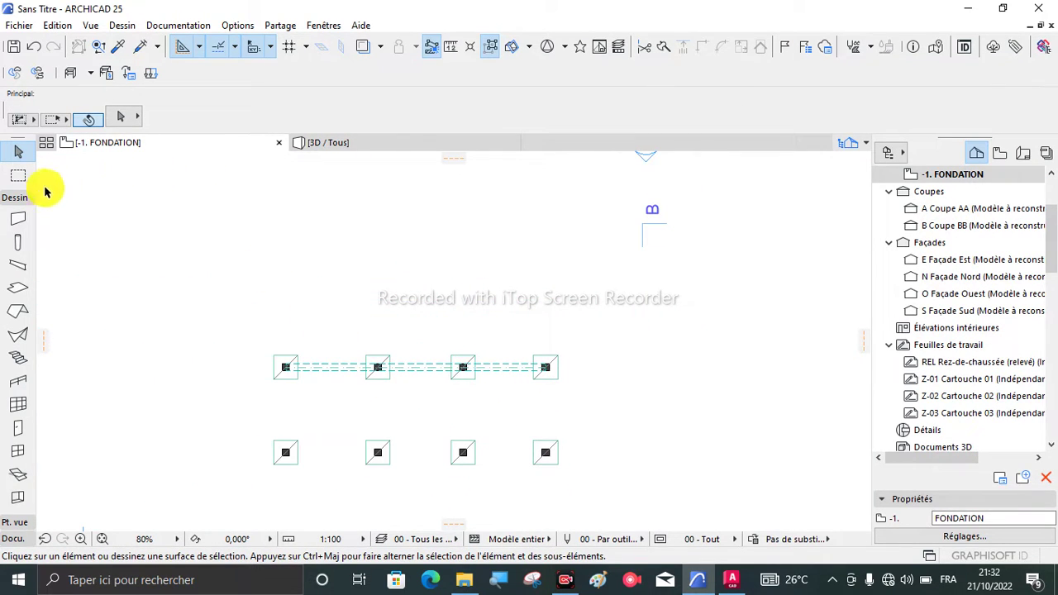
left_click(118, 47)
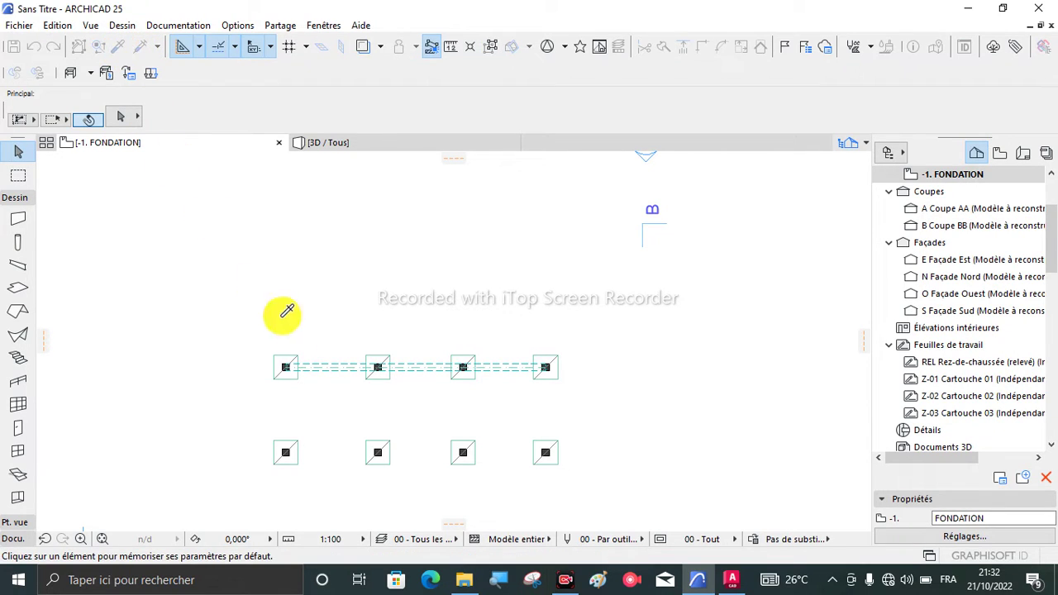
scroll(344, 364, "up", 5)
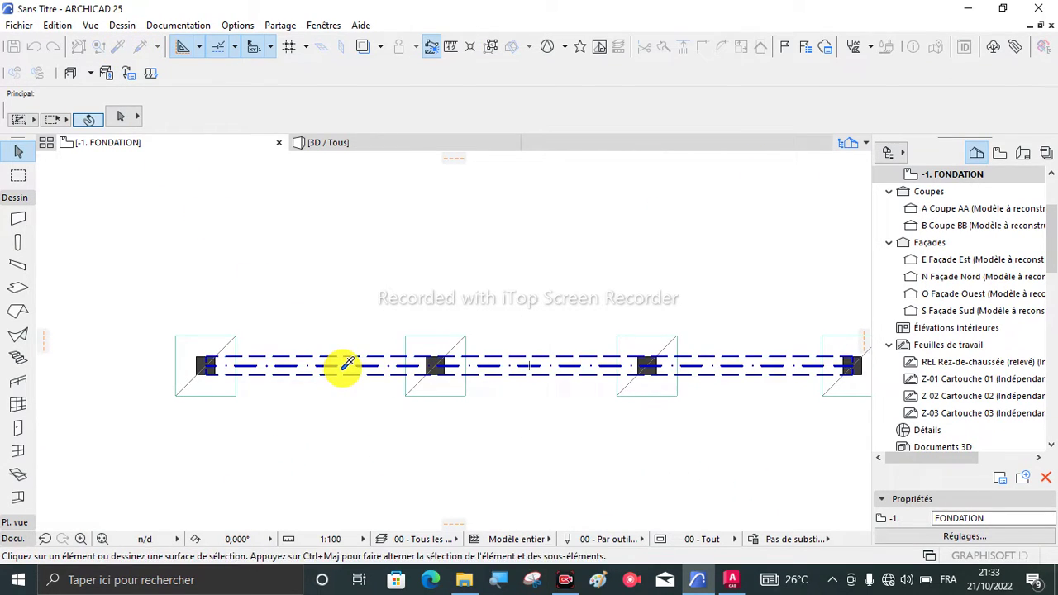
left_click(342, 364)
scroll(364, 318, "down", 5)
scroll(562, 339, "up", 8)
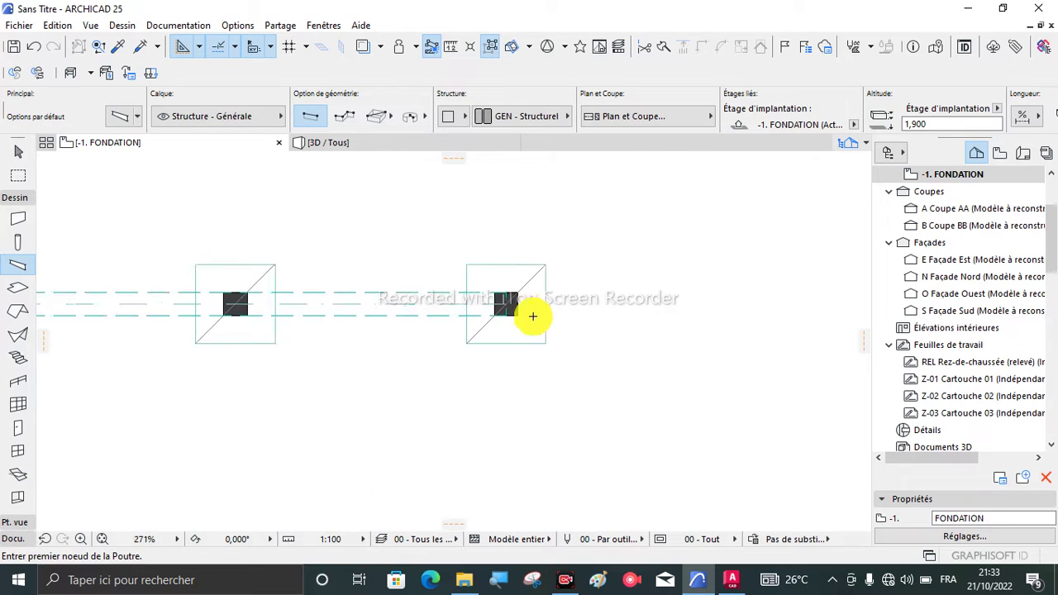
Step: Switch the beam geometry to chained and try a beam from the first row's last column down to the bottom column
left_click(491, 299)
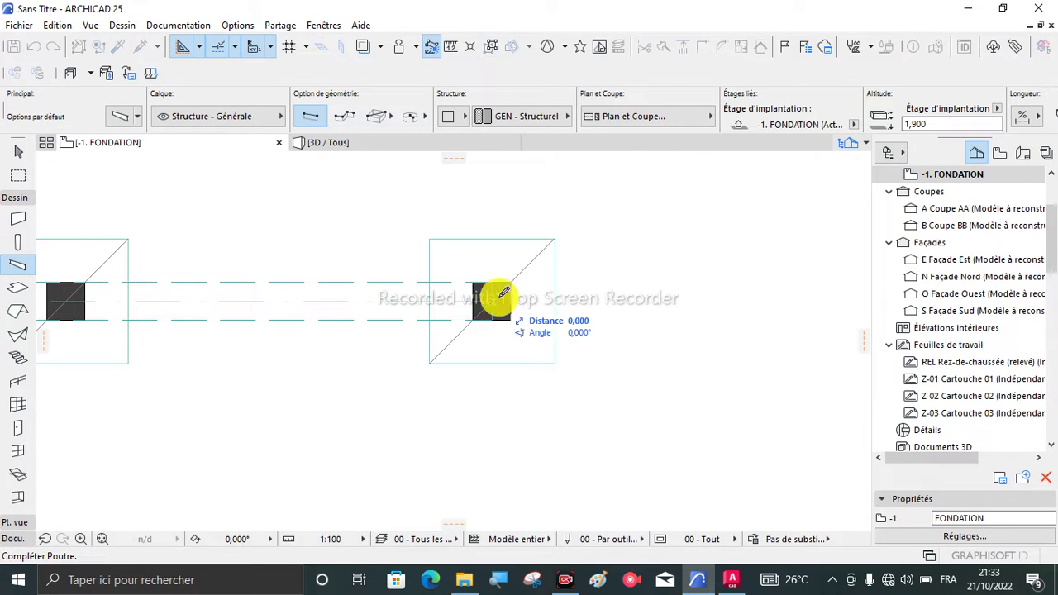
scroll(501, 247, "down", 15)
scroll(491, 427, "down", 3)
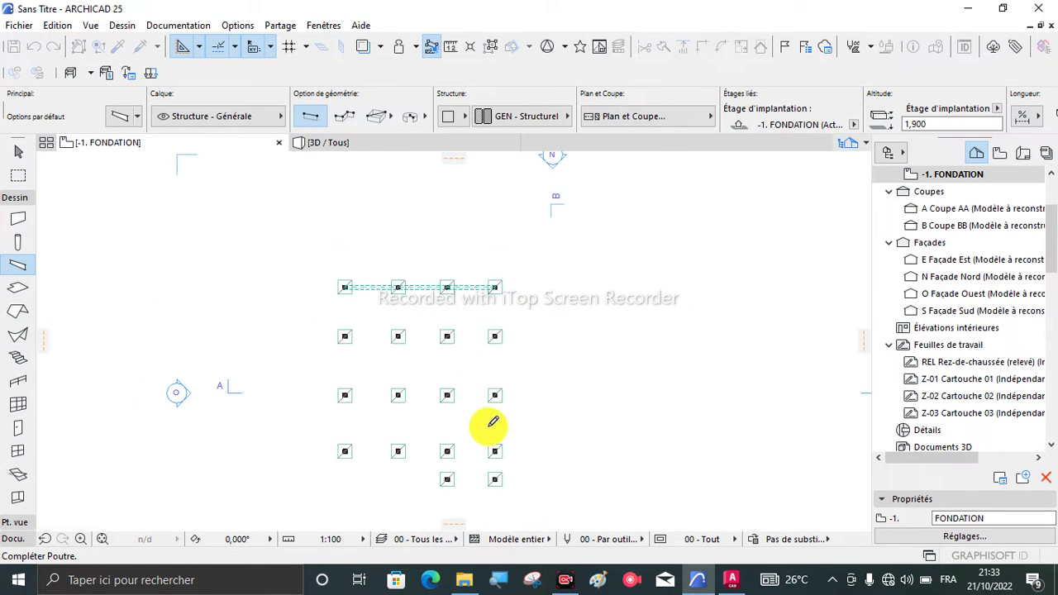
scroll(491, 484, "up", 8)
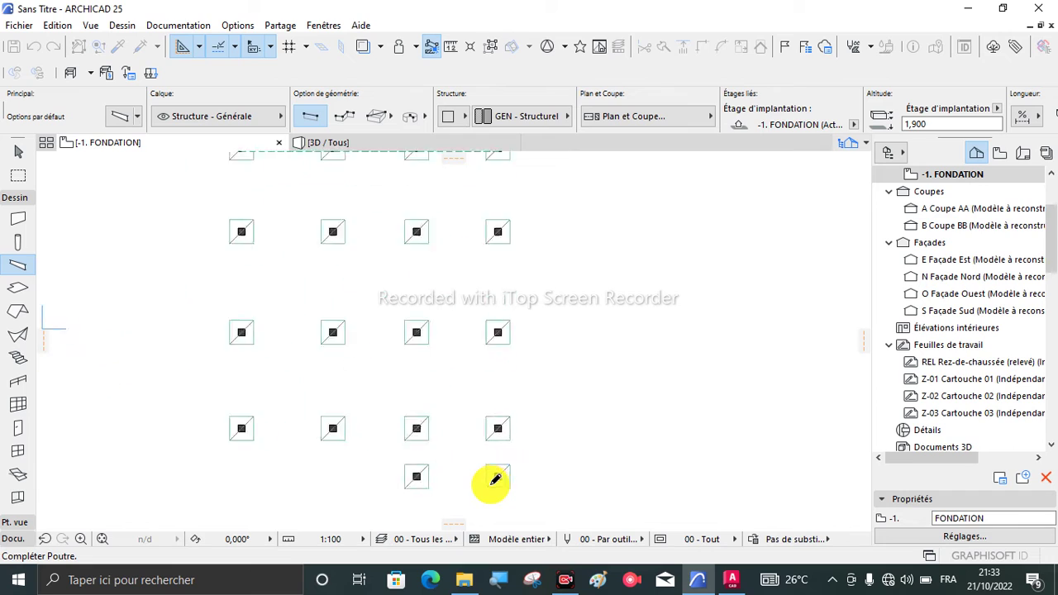
left_click(345, 116)
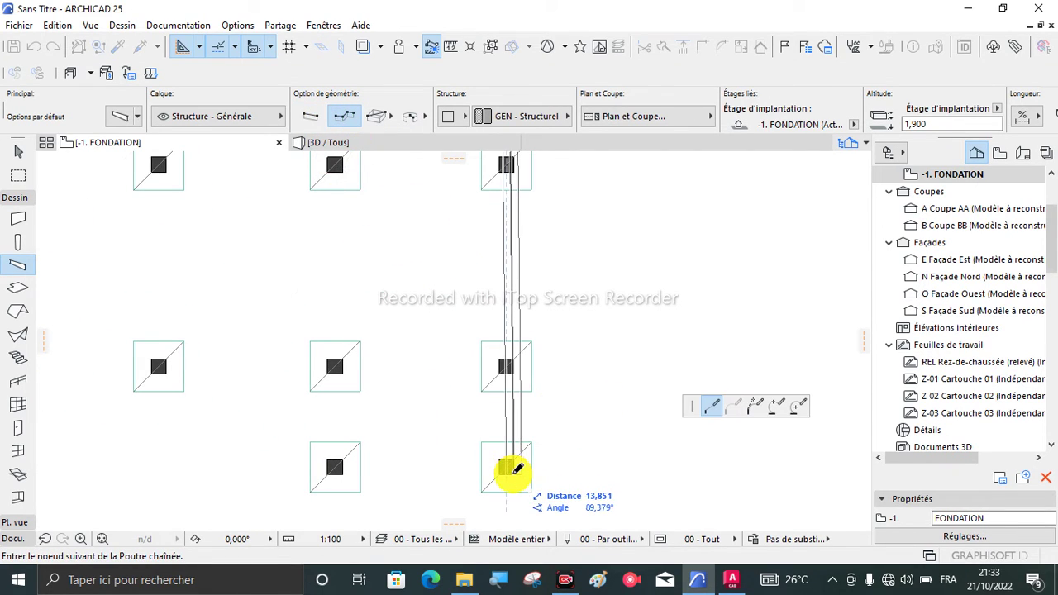
scroll(510, 467, "up", 3)
left_click(516, 461)
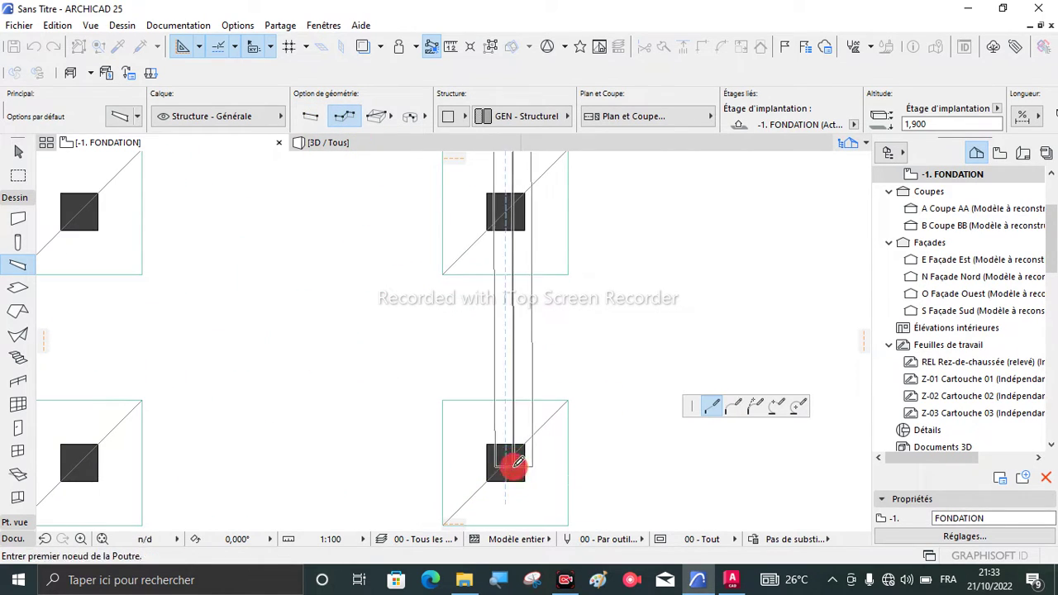
key("Escape")
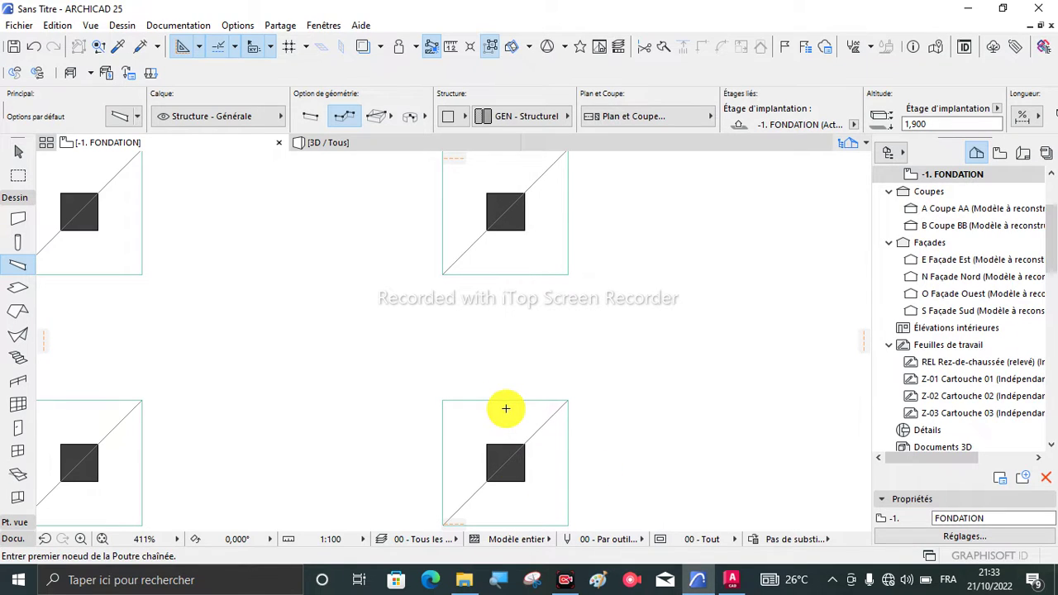
key("Escape")
scroll(503, 412, "down", 6)
scroll(487, 426, "down", 1)
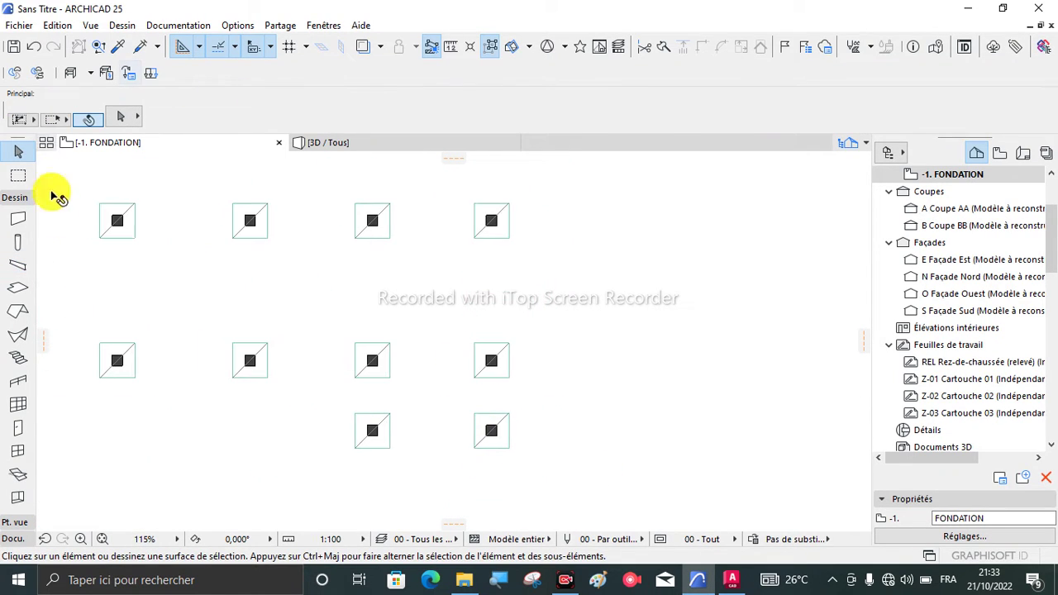
Step: Pick up the settings of the first-row beam again for the chained beams
left_click(118, 50)
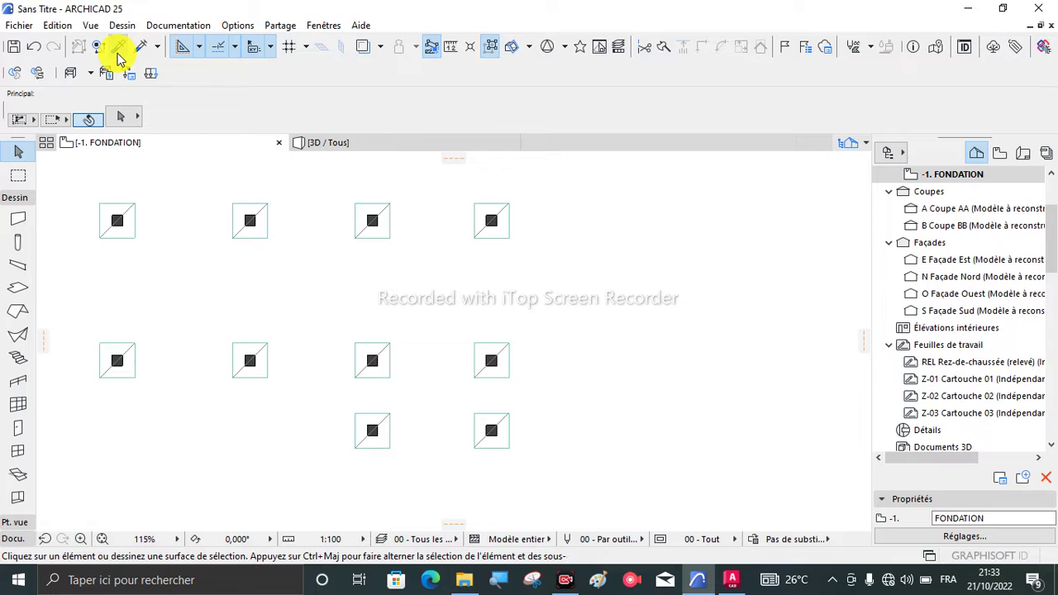
scroll(265, 293, "down", 3)
scroll(252, 294, "down", 2)
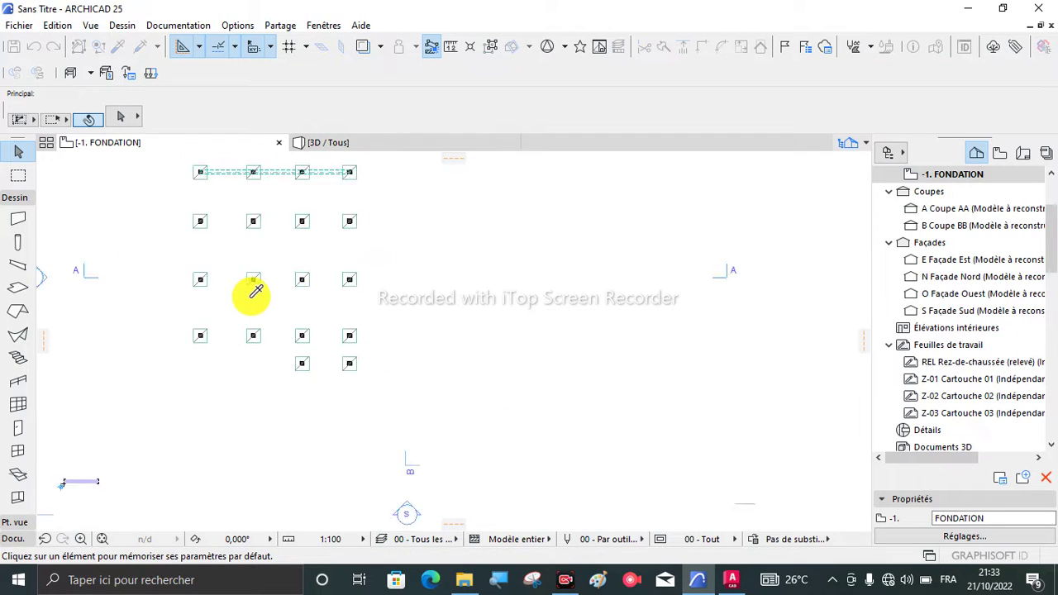
left_click(276, 183)
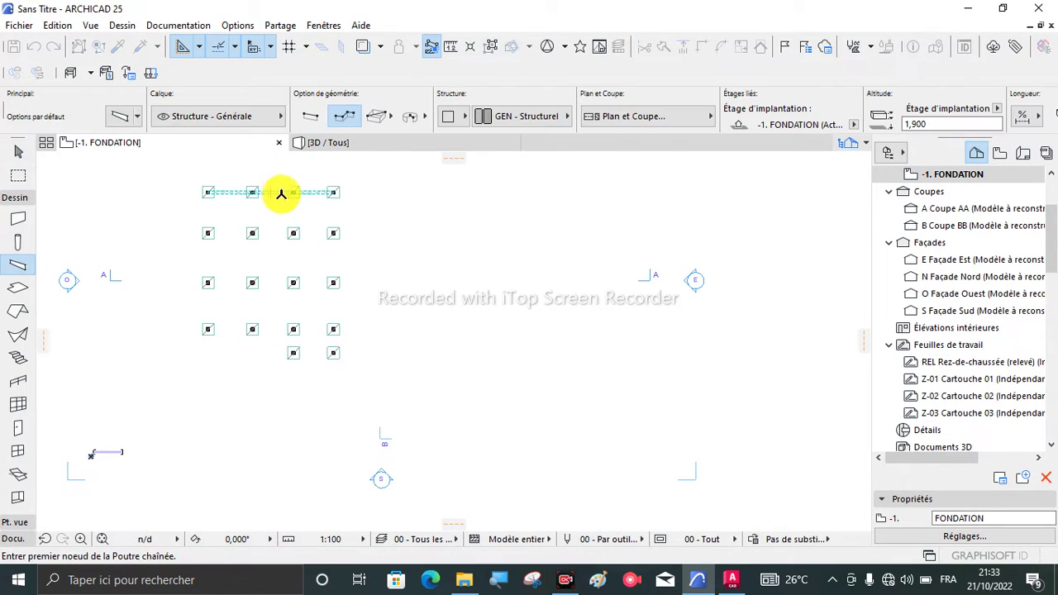
Step: Start a chained beam at the first row's last column and run it down to the last column of the bottom two-column row
scroll(349, 206, "up", 5)
scroll(302, 194, "up", 2)
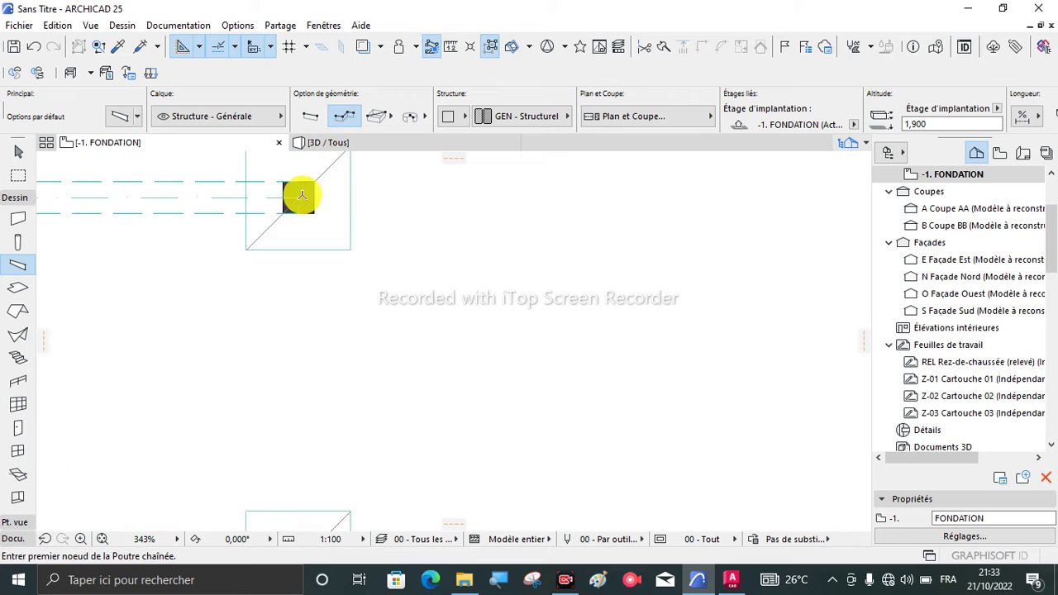
left_click(299, 194)
scroll(302, 267, "down", 9)
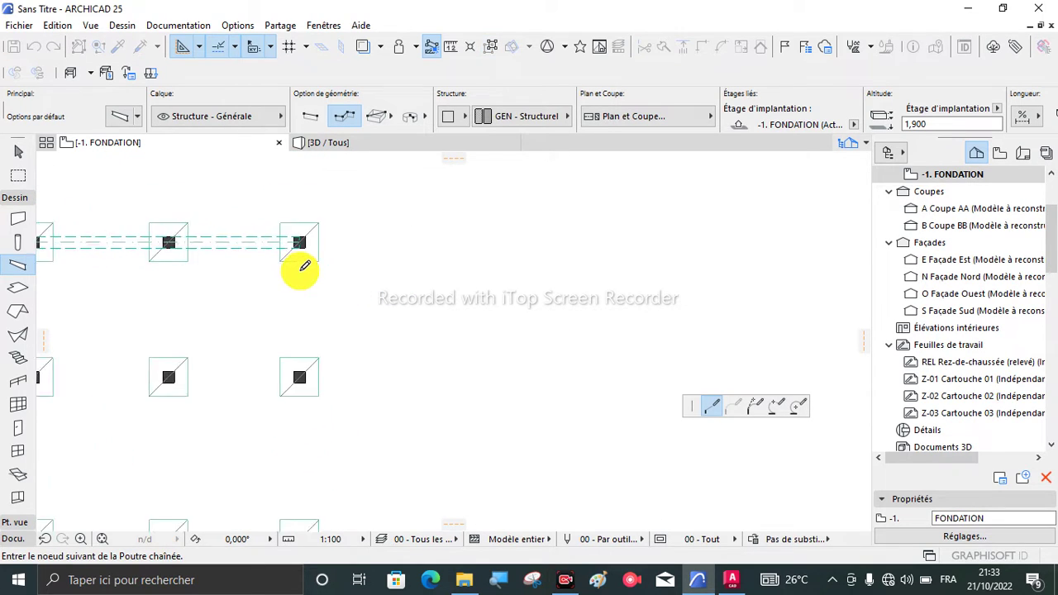
scroll(302, 460, "up", 5)
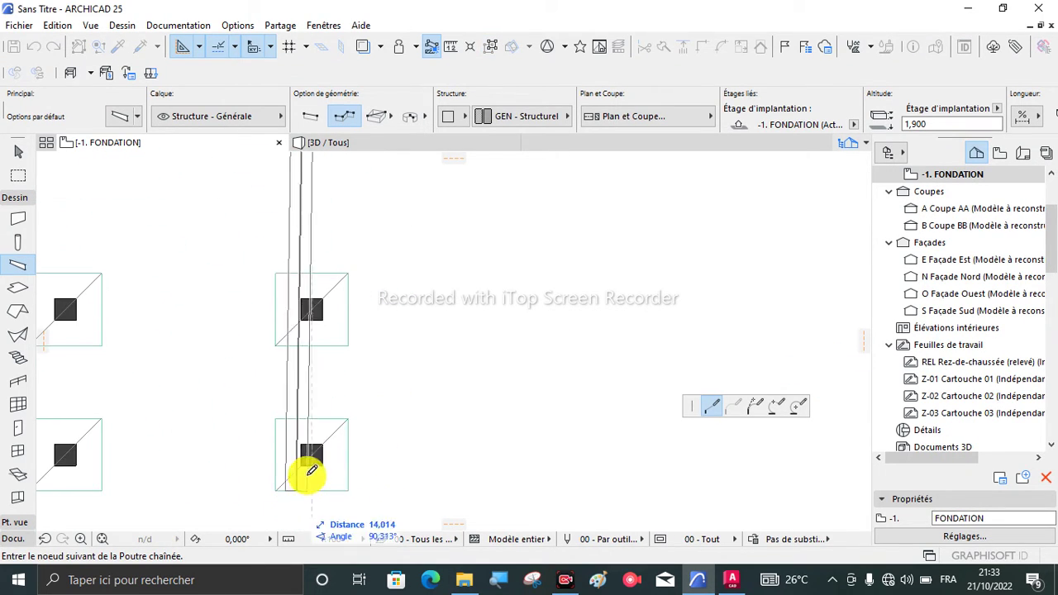
left_click(312, 452)
scroll(314, 451, "down", 4)
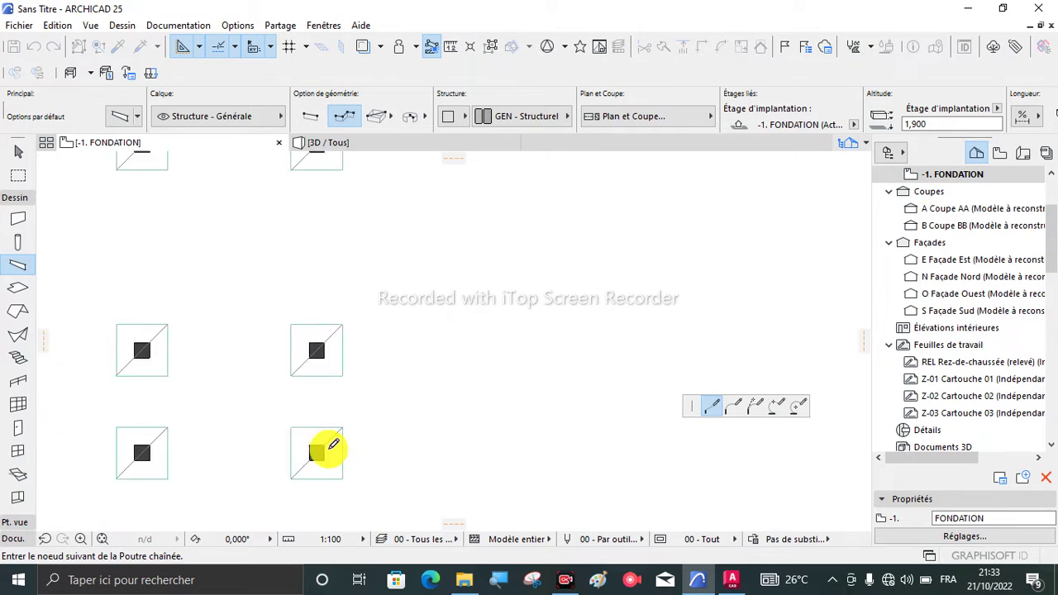
Step: Continue the chained beam across to the bottom row's other column and straight up 13.700 m to finish at the first row's third column
scroll(196, 441, "up", 6)
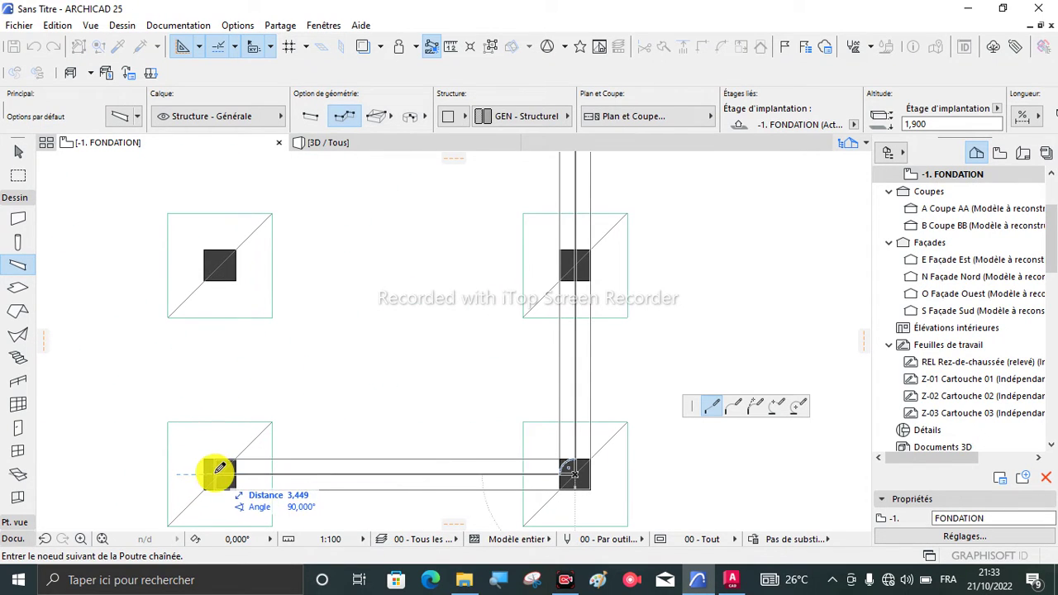
left_click(222, 470)
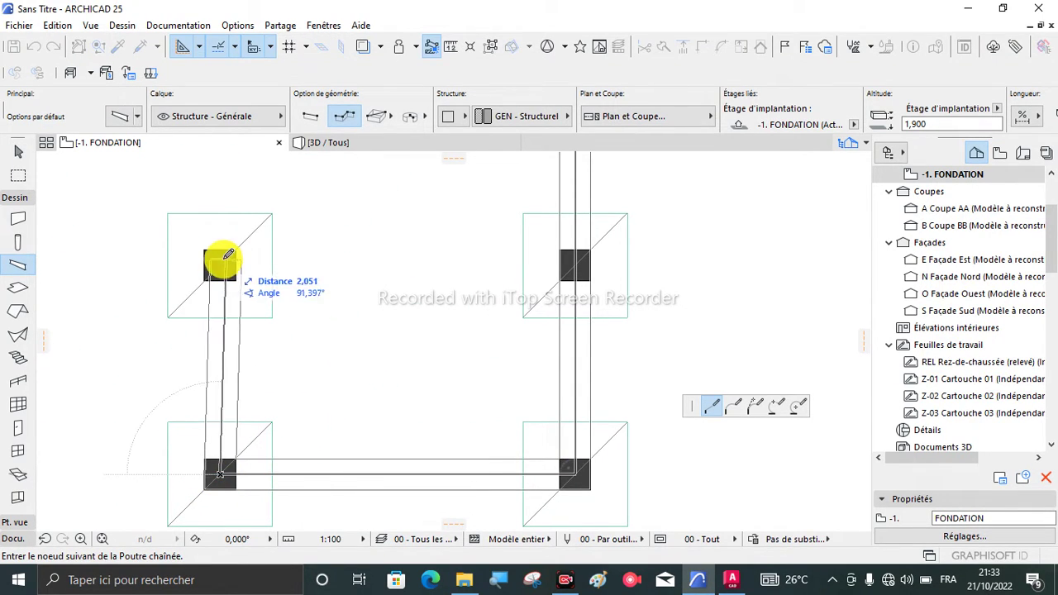
scroll(242, 405, "down", 6)
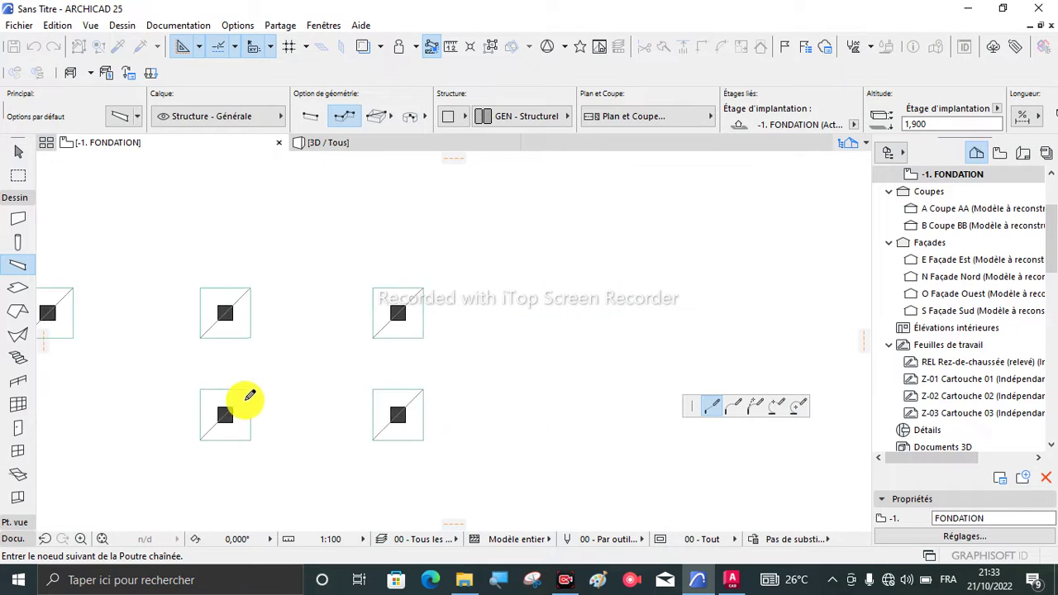
scroll(232, 252, "up", 4)
scroll(238, 248, "up", 3)
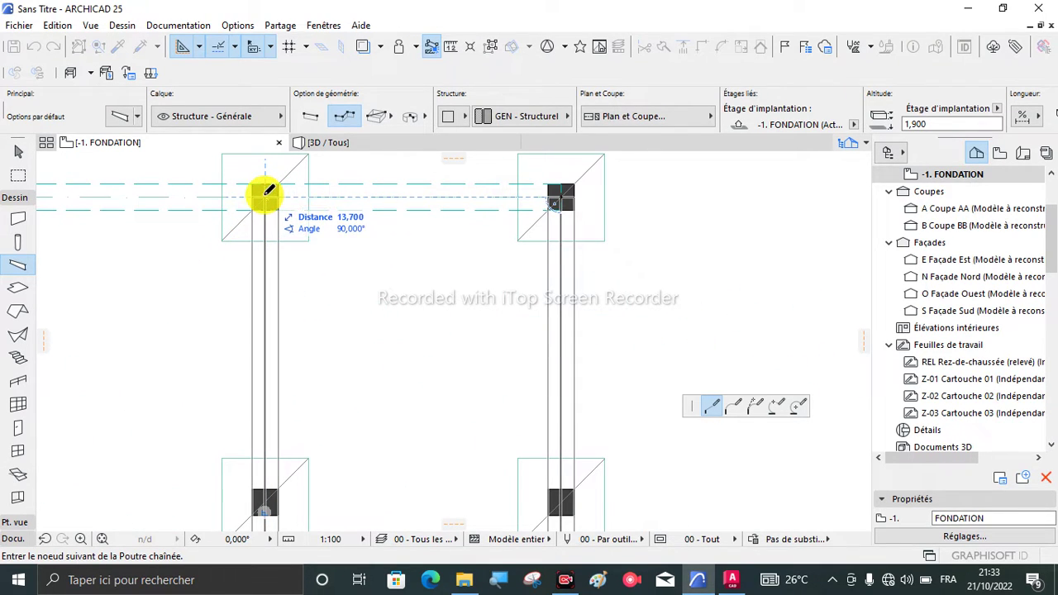
double_click(266, 193)
scroll(361, 213, "down", 5)
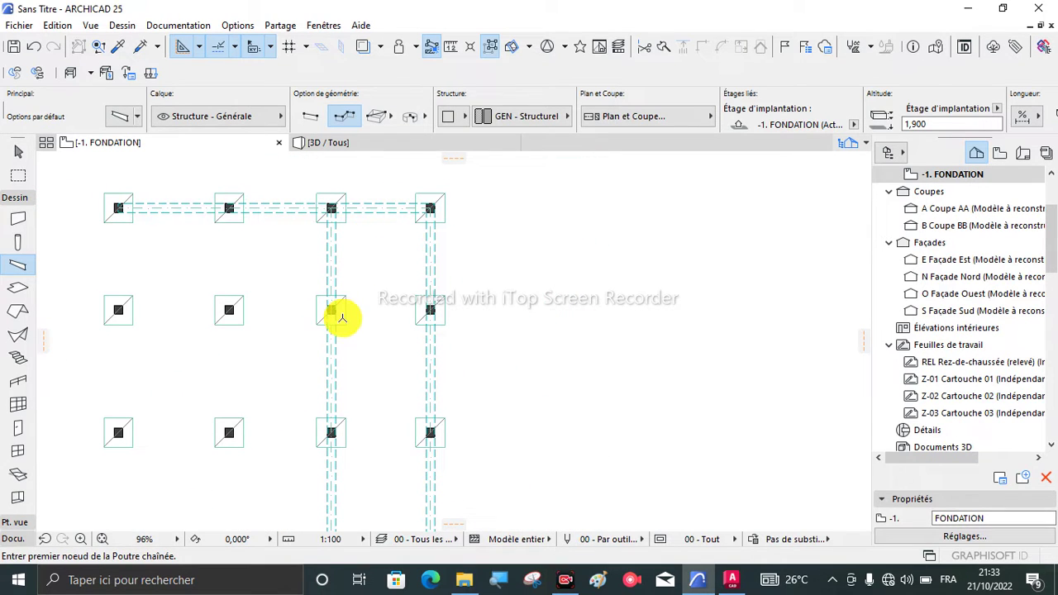
Step: Draw a chained beam from the first row's first column down 11.700 m to the fourth row and across 10.700 m to its last column
scroll(118, 206, "up", 4)
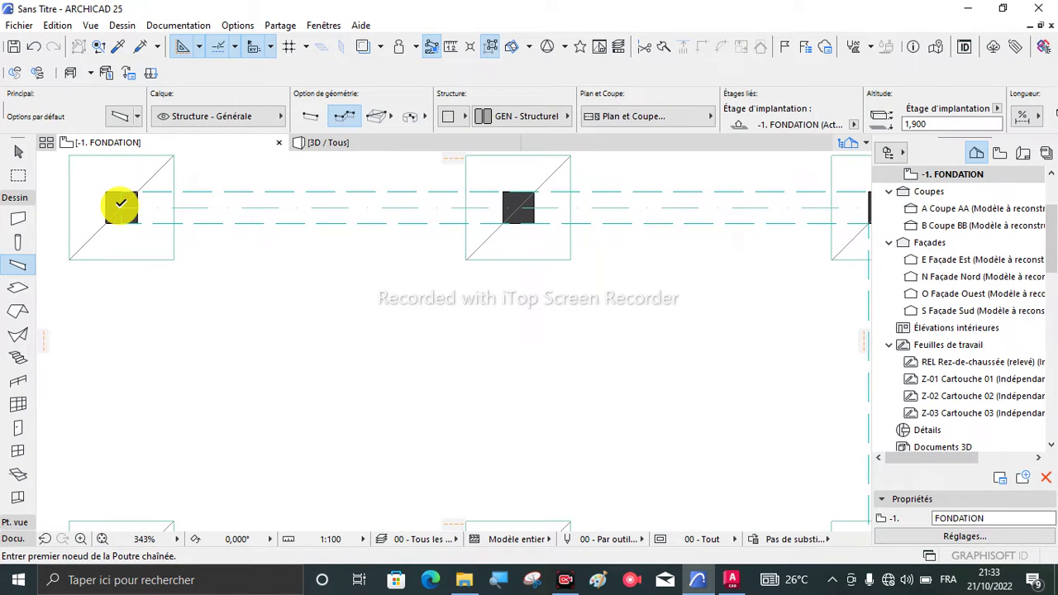
left_click(121, 205)
scroll(141, 193, "down", 8)
scroll(140, 446, "up", 4)
scroll(140, 446, "up", 1)
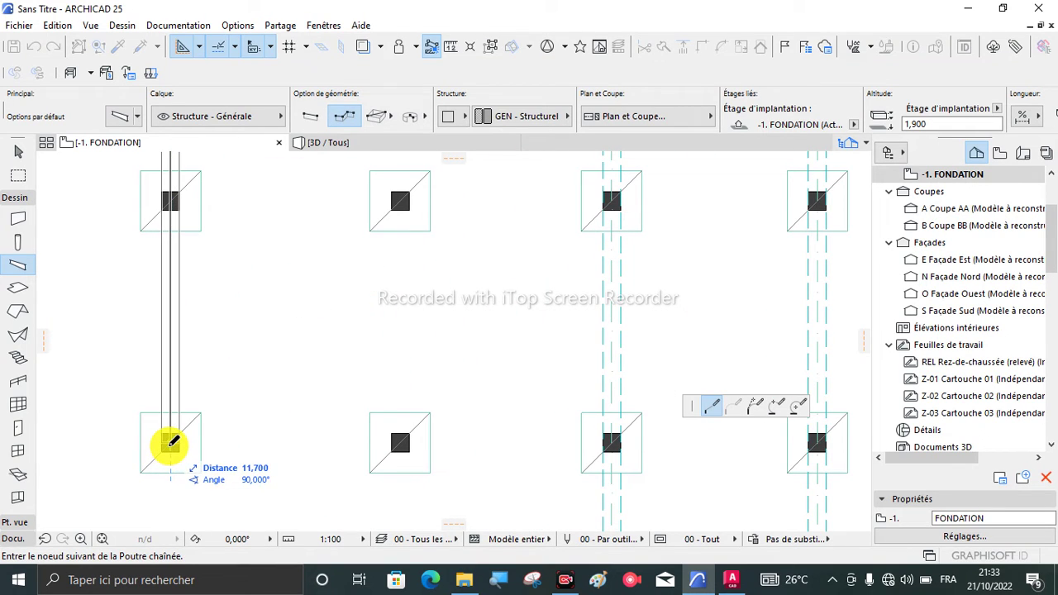
left_click(171, 444)
scroll(372, 442, "down", 2)
scroll(578, 438, "up", 3)
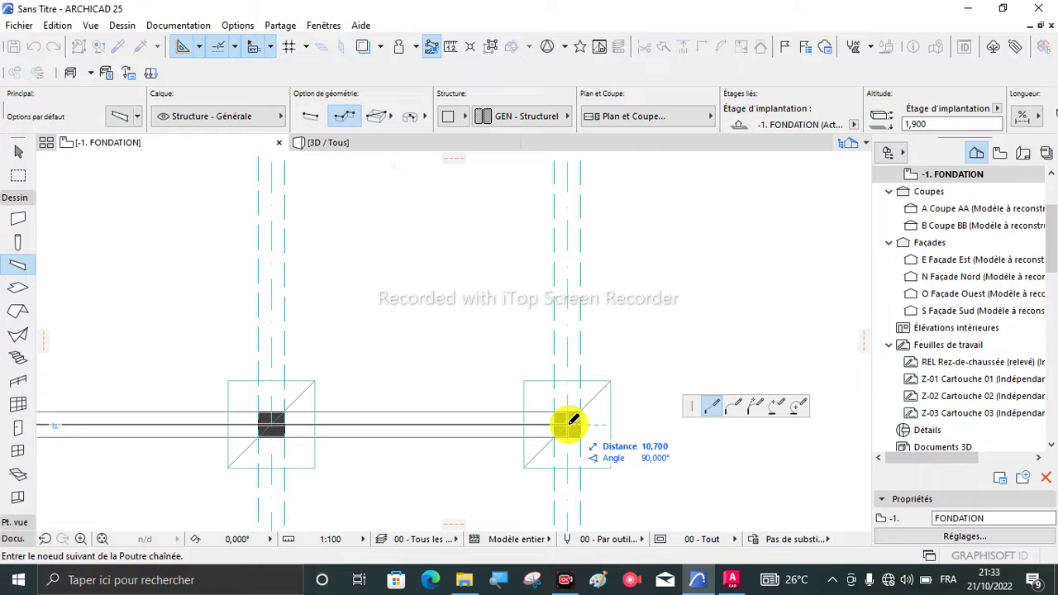
double_click(572, 423)
scroll(397, 368, "down", 3)
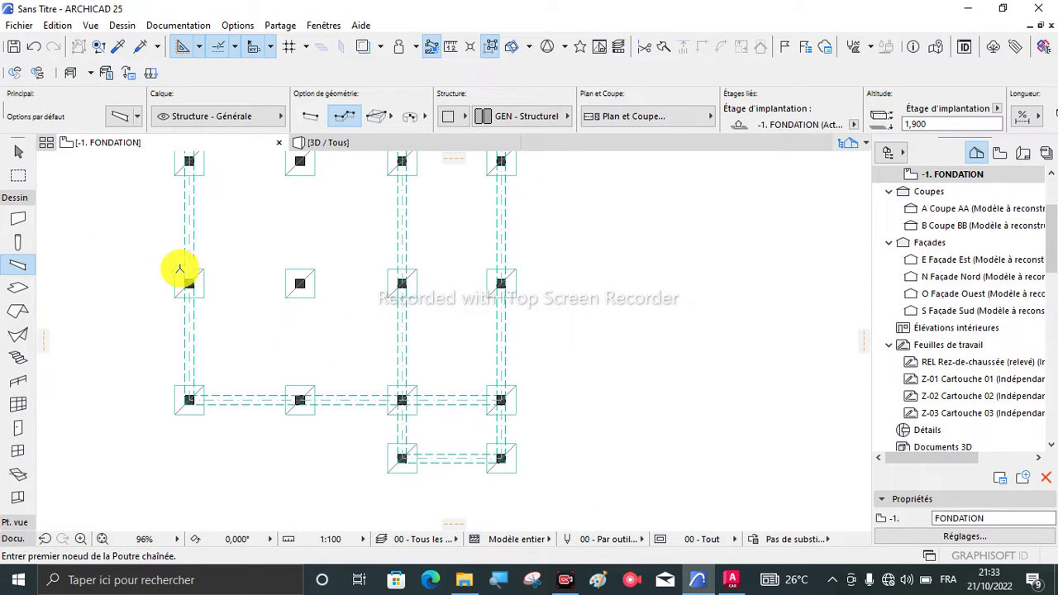
Step: Draw a beam along the third row from the centre of its first column to the centre of its last column
scroll(179, 269, "up", 3)
left_click(203, 299)
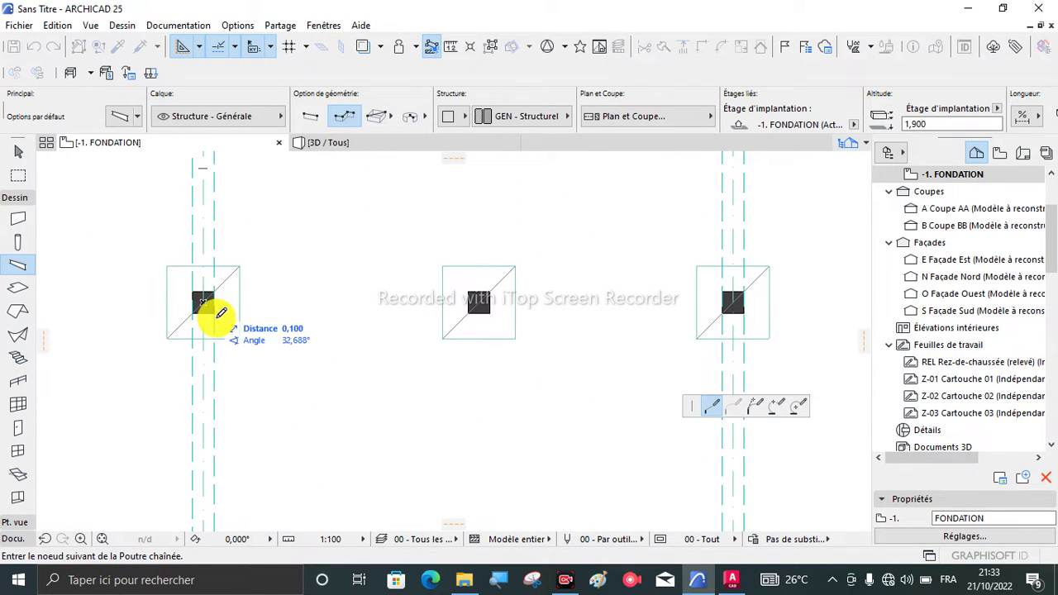
scroll(215, 331, "down", 3)
scroll(472, 318, "up", 2)
scroll(475, 323, "up", 1)
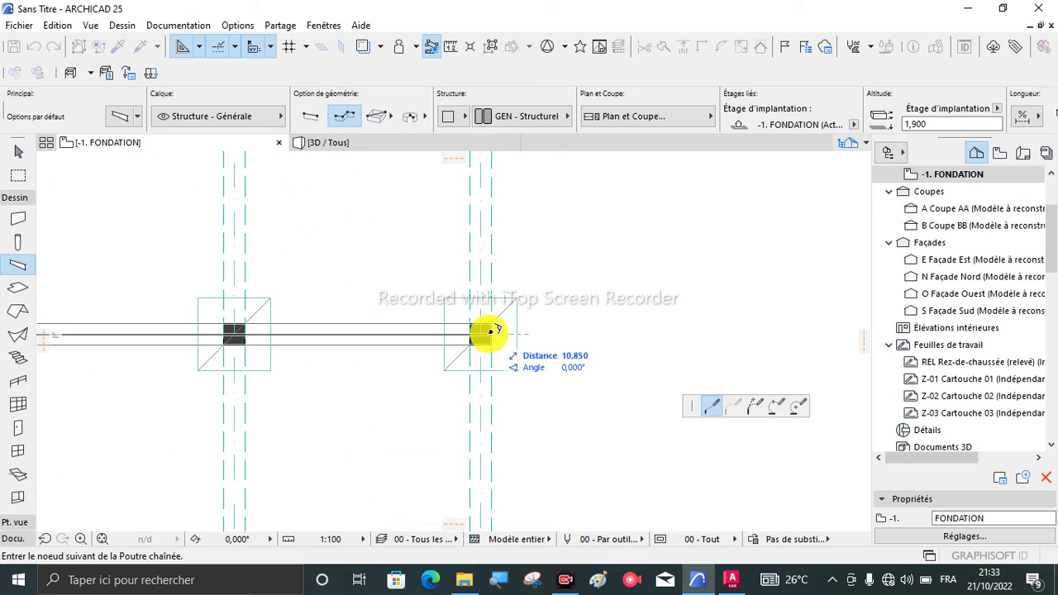
double_click(480, 333)
scroll(459, 367, "down", 3)
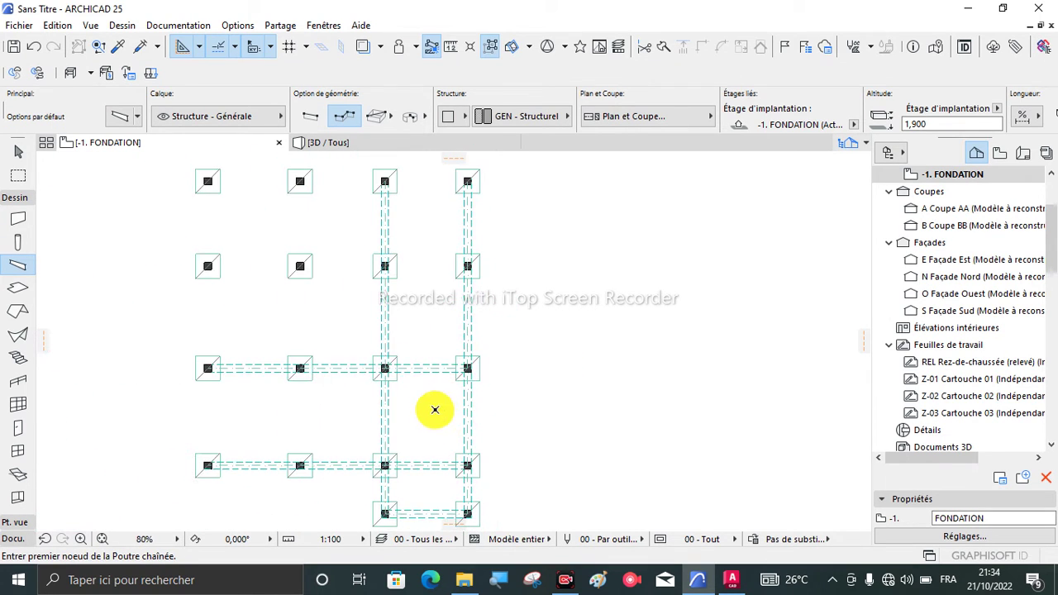
Step: Draw a 10.700 m beam along the second row from the centre of its first column to the centre of its last column
scroll(190, 279, "up", 3)
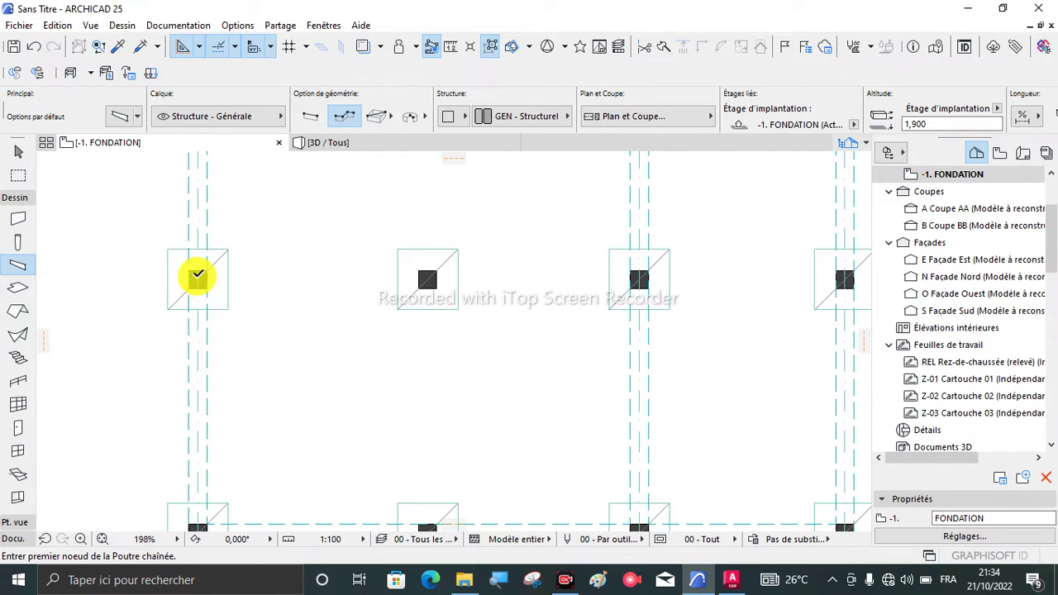
left_click(198, 276)
scroll(467, 297, "down", 3)
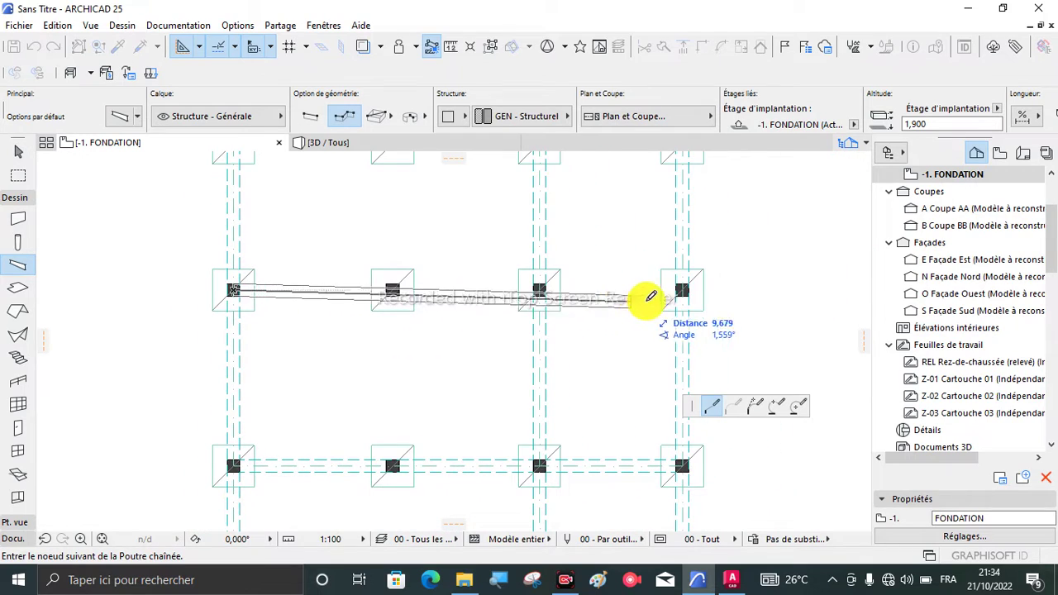
scroll(693, 286, "up", 3)
scroll(692, 285, "up", 2)
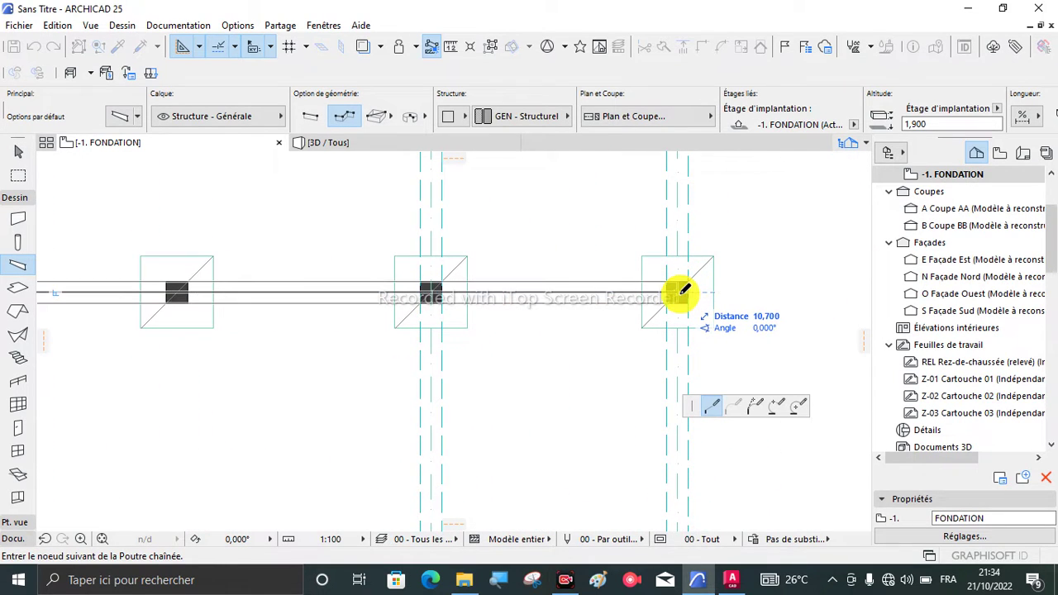
double_click(679, 289)
scroll(441, 302, "down", 6)
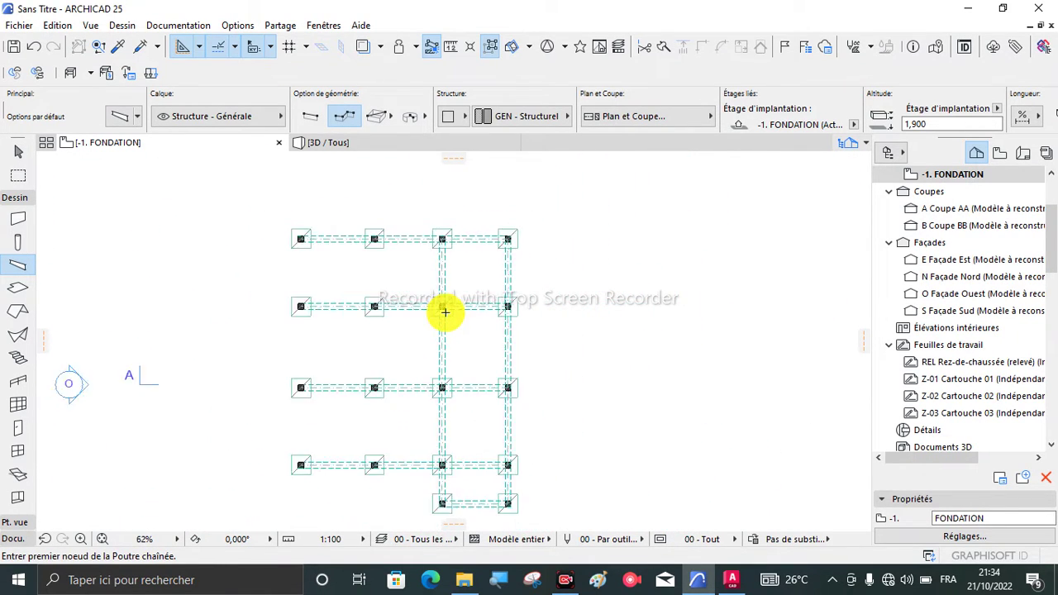
Step: Draw an 11,700 chained beam along the second column line, from its top column to its bottom column
scroll(381, 299, "up", 7)
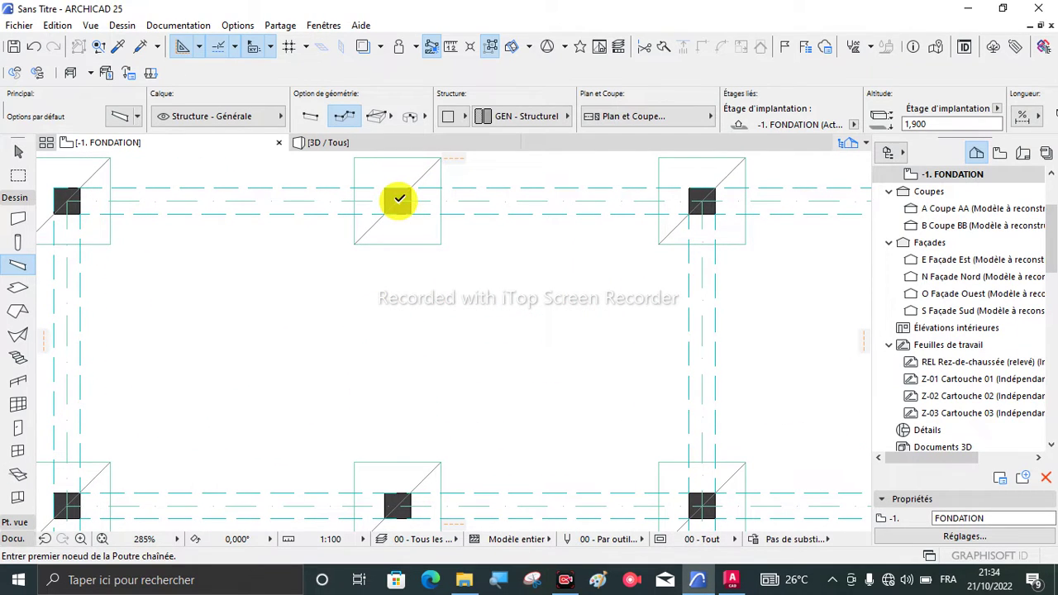
left_click(399, 198)
scroll(397, 228, "down", 4)
scroll(400, 372, "down", 3)
scroll(400, 382, "up", 8)
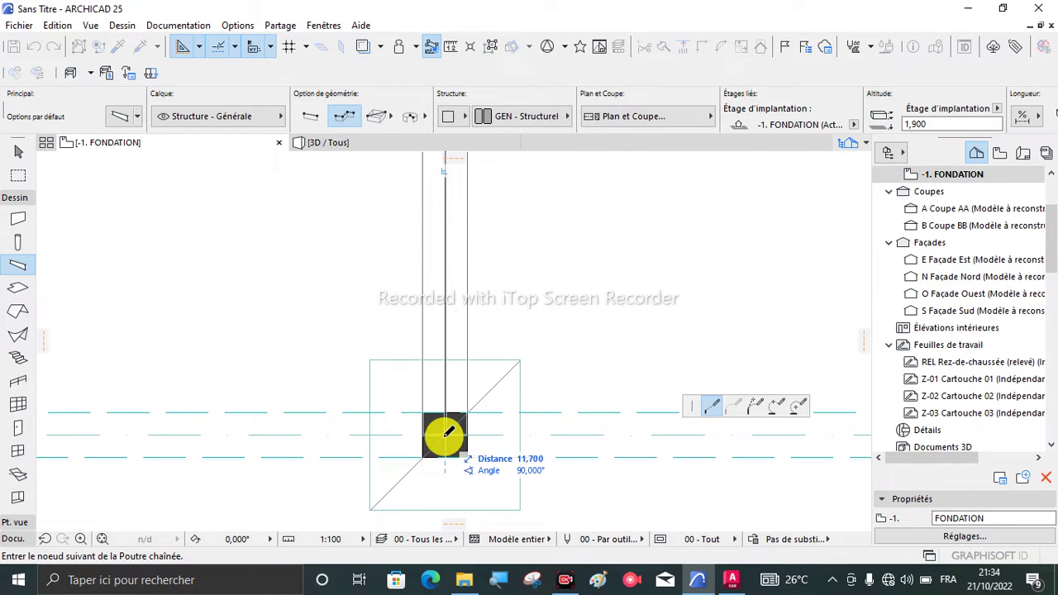
double_click(446, 434)
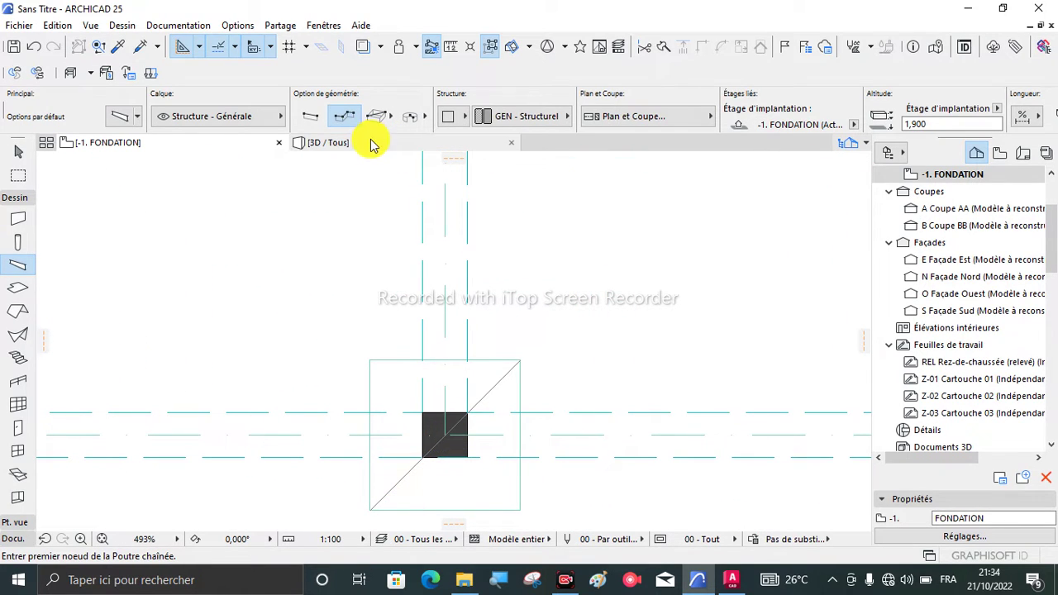
Step: Examine the foundation's footings, columns and beam grid from several angles in the 3D view
left_click(371, 143)
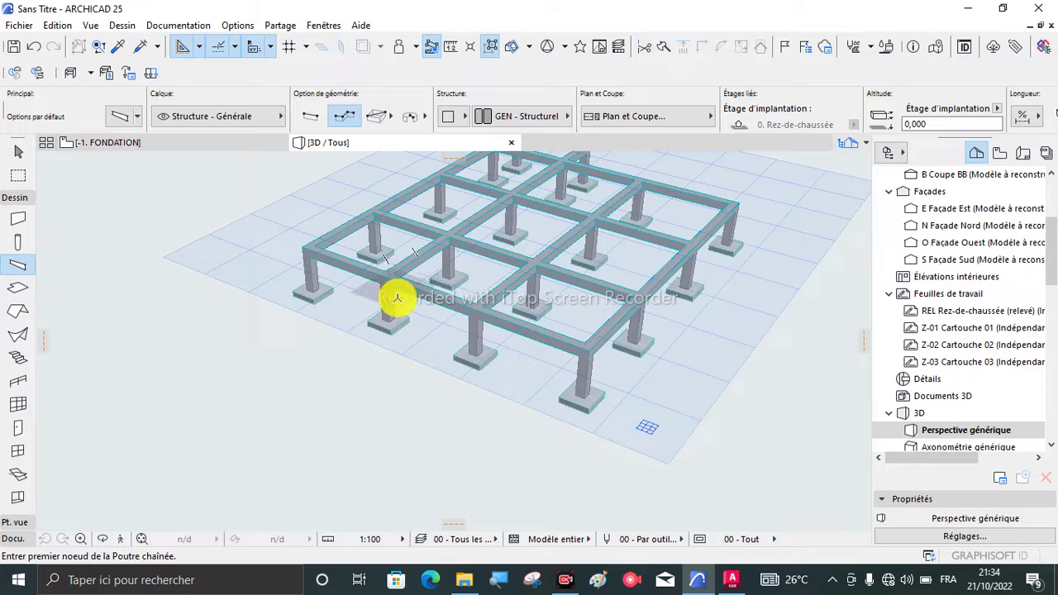
scroll(399, 301, "down", 2)
scroll(417, 365, "down", 2)
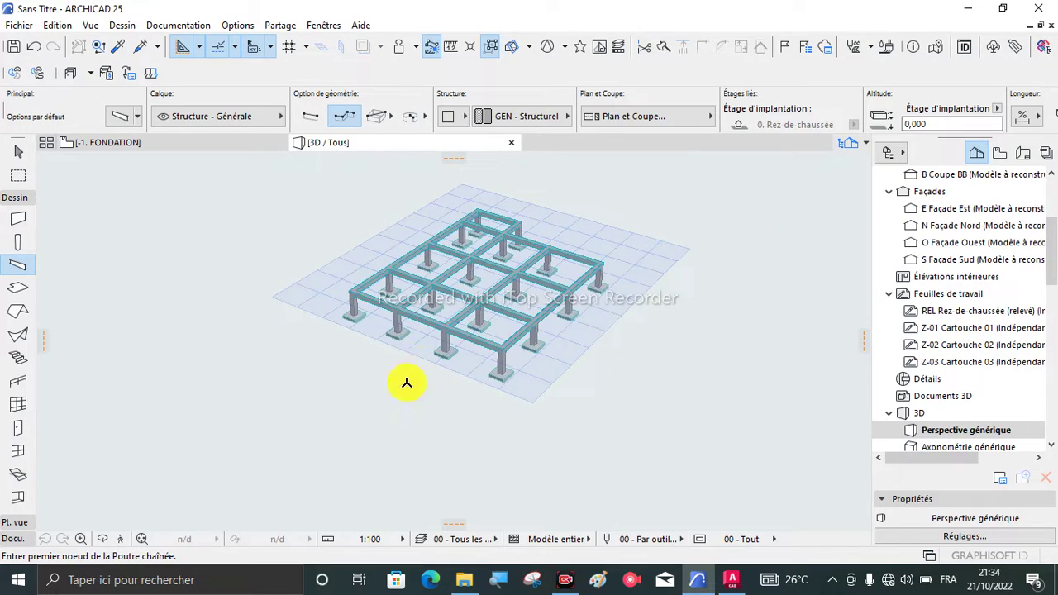
left_click(97, 538)
left_click_drag(339, 290, 691, 300)
left_click_drag(464, 298, 619, 387)
scroll(529, 337, "up", 3)
left_click_drag(529, 337, 633, 255)
scroll(632, 256, "up", 3)
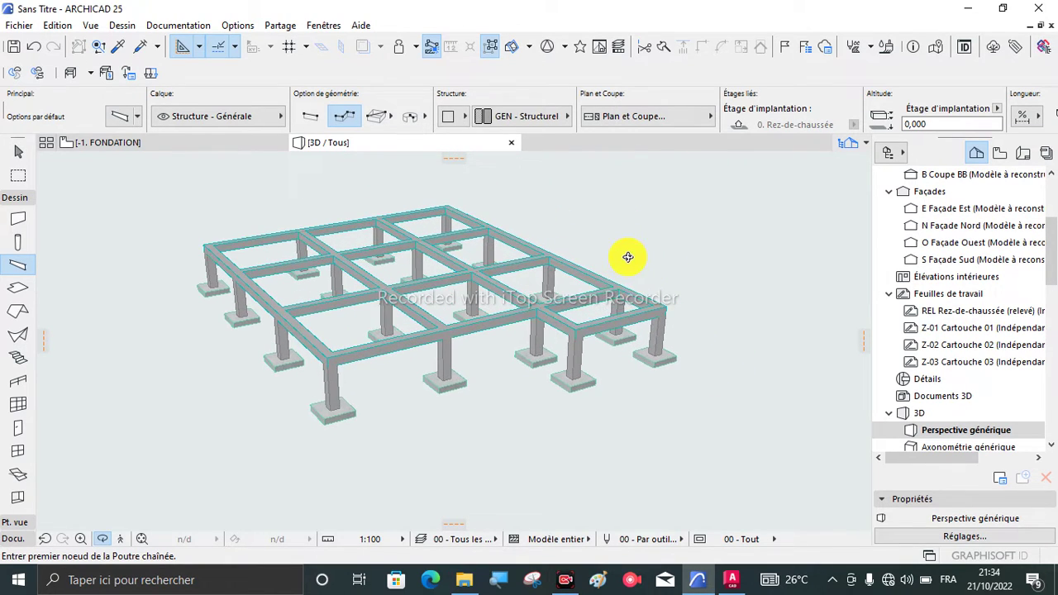
left_click_drag(525, 331, 512, 337)
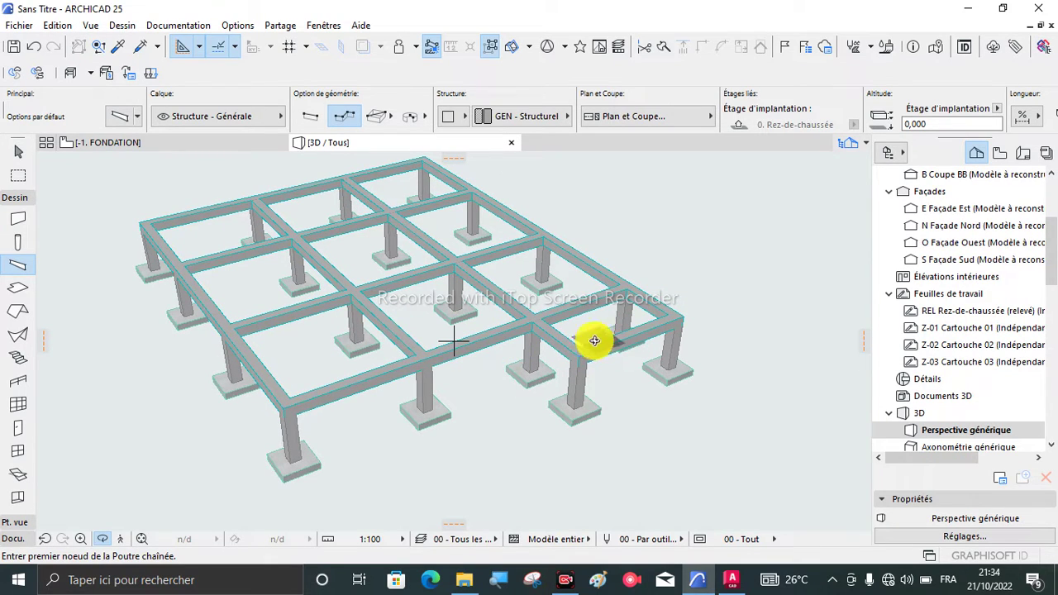
left_click_drag(563, 302, 424, 286)
scroll(557, 304, "up", 3)
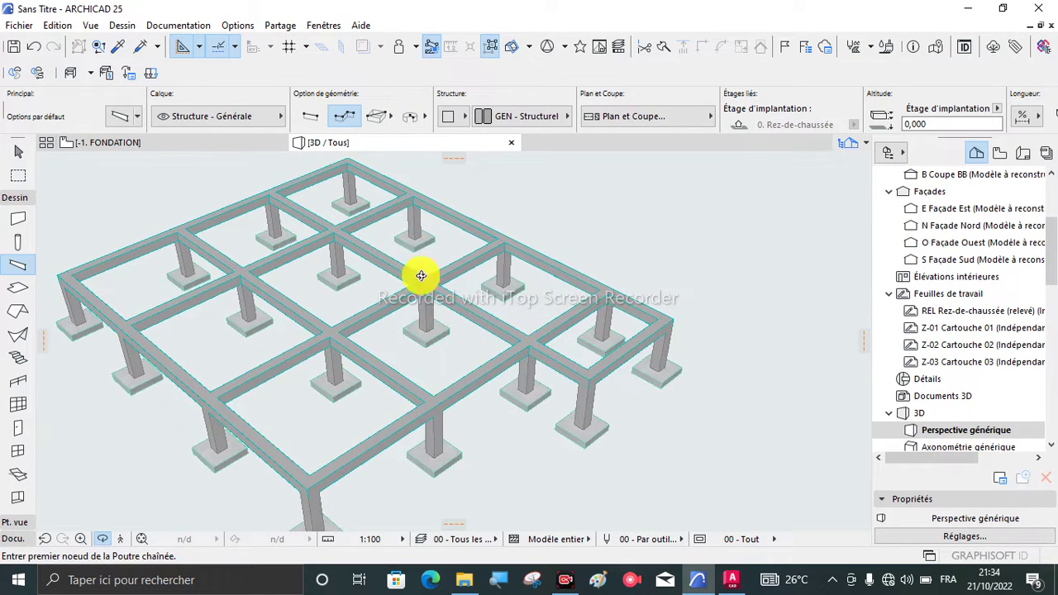
scroll(425, 227, "up", 3)
scroll(455, 317, "down", 2)
left_click_drag(519, 357, 495, 321)
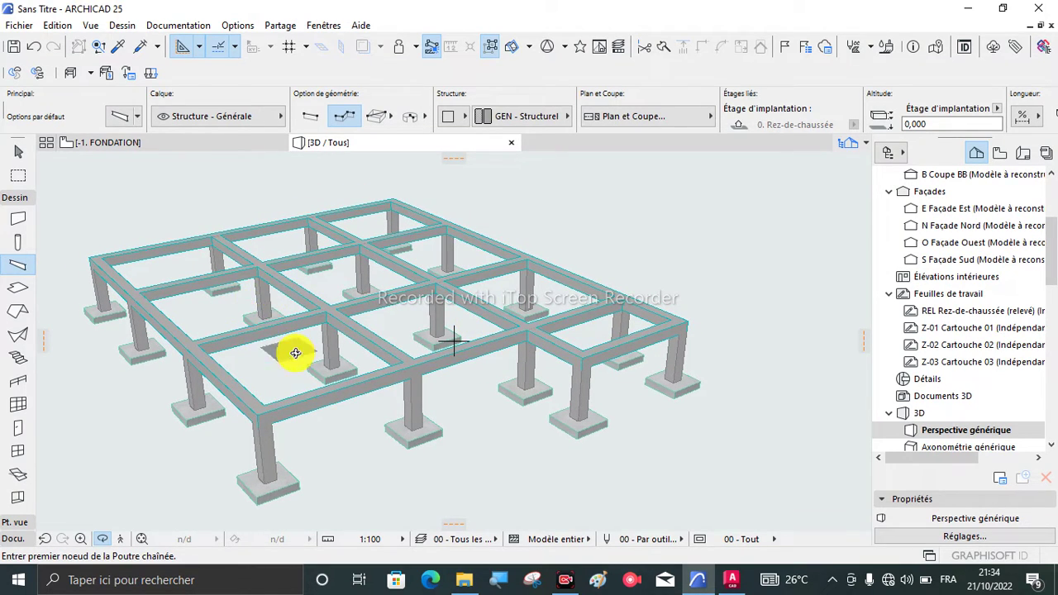
left_click_drag(339, 348, 344, 371)
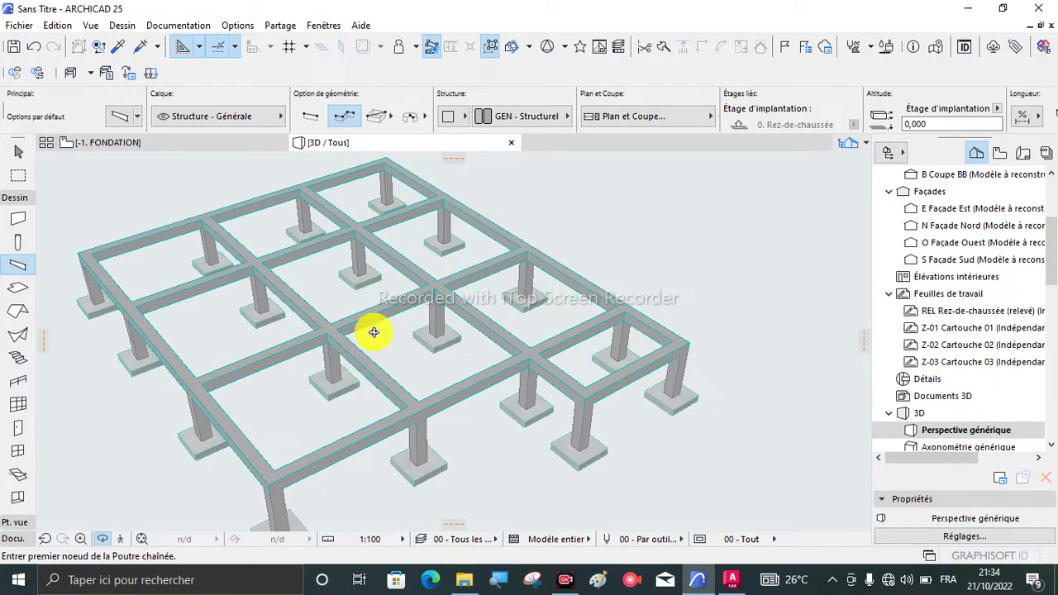
scroll(379, 329, "down", 3)
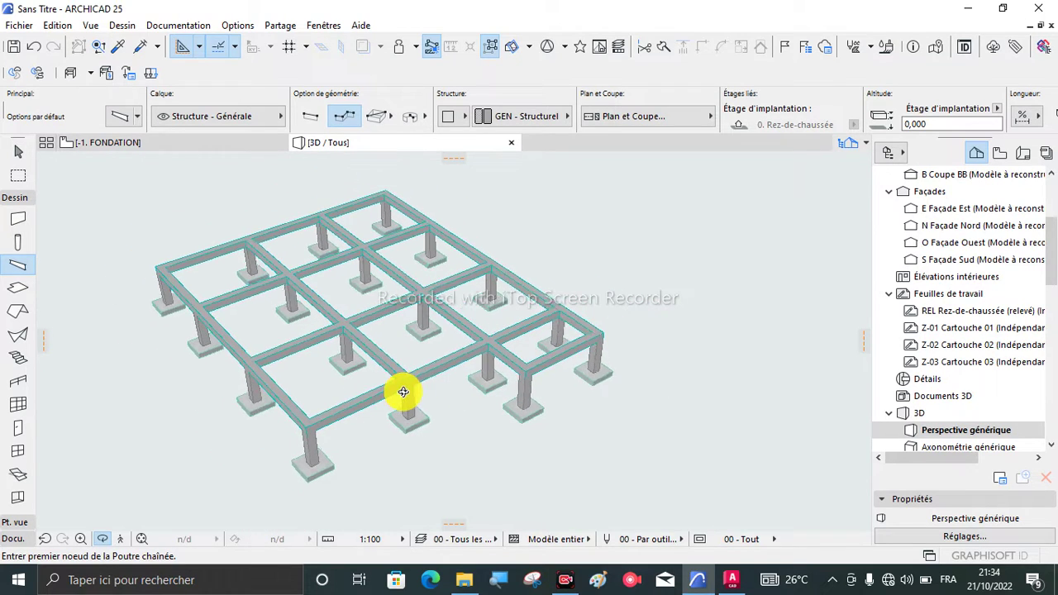
middle_click_drag(504, 375, 531, 376, "shift")
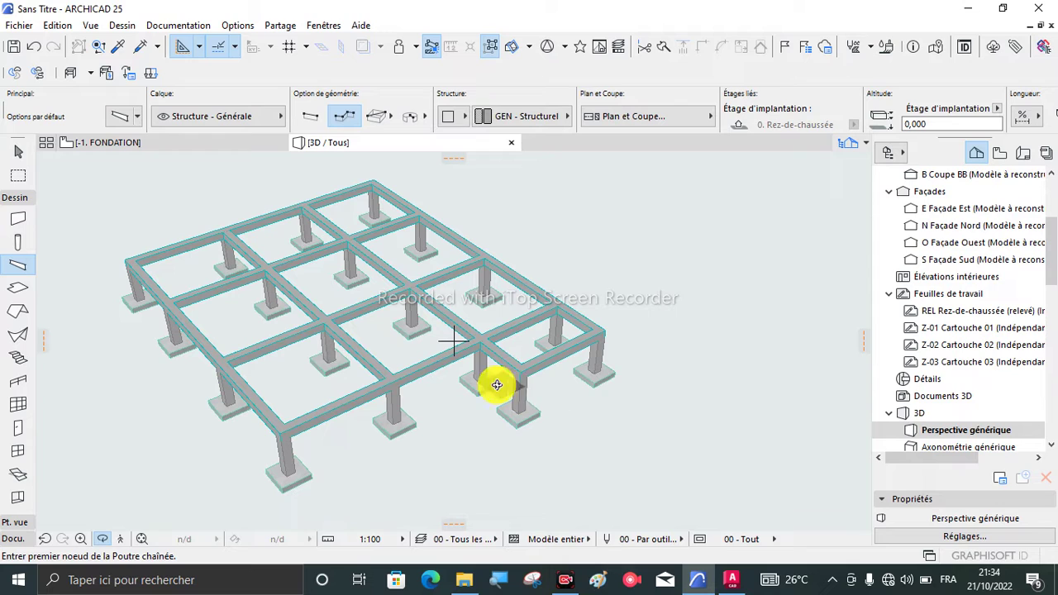
scroll(499, 362, "down", 2)
middle_click_drag(413, 376, 455, 347, "shift")
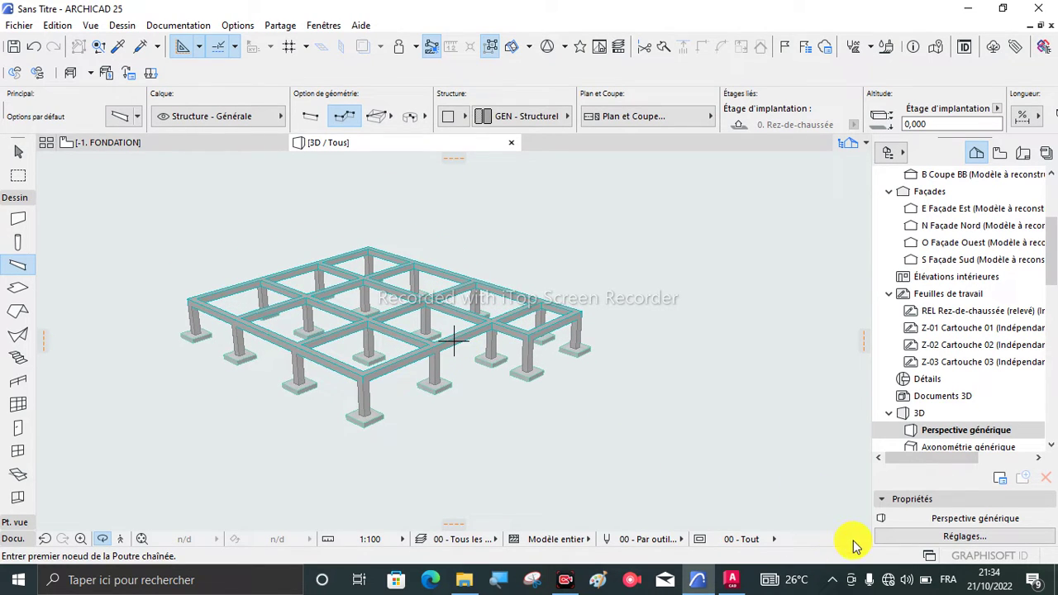
scroll(246, 280, "up", 2)
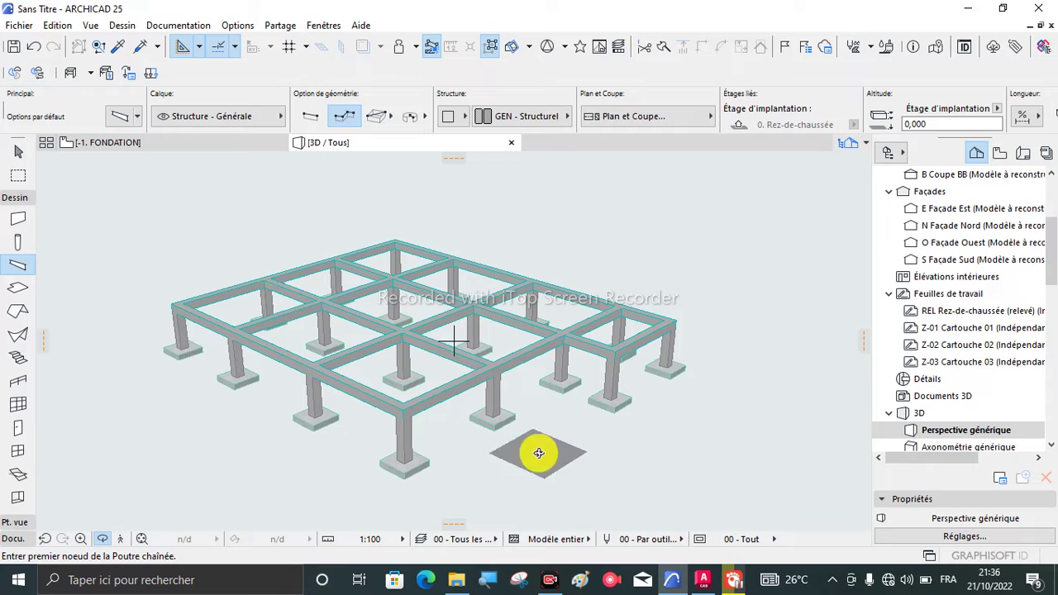
middle_click_drag(504, 300, 412, 279, "shift")
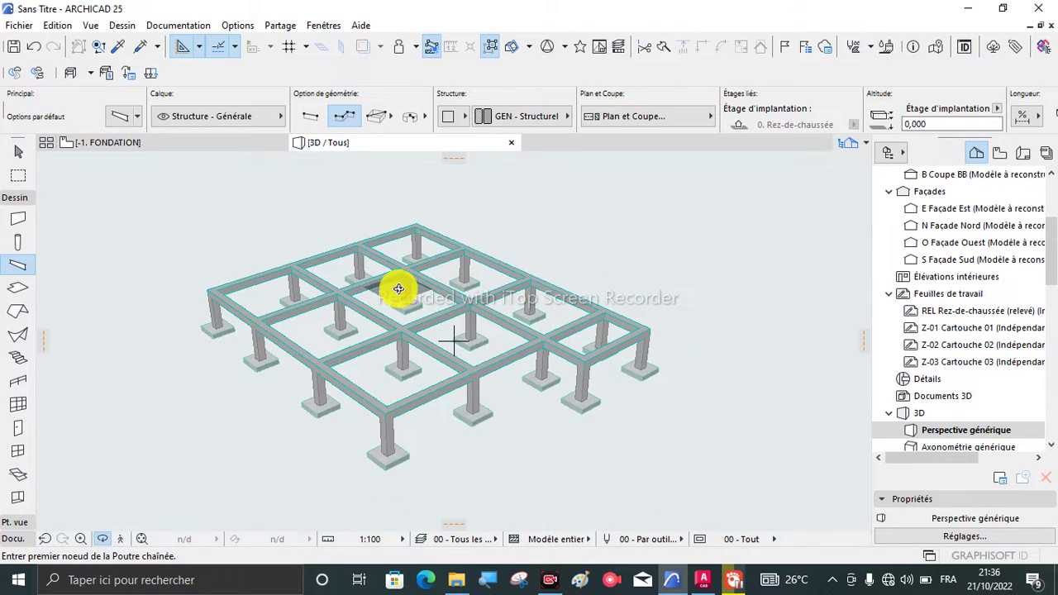
Step: On the FONDATION plan, set the slab defaults to a thickness of 0,100 and an elevation of 1,900 to project zero
mouse_move(149, 150)
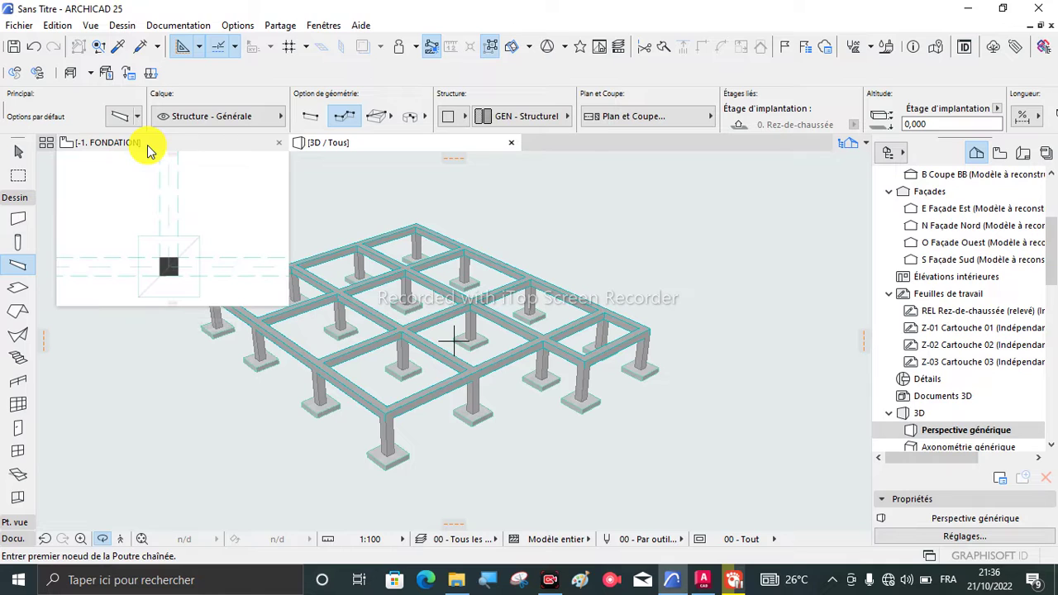
left_click(149, 149)
scroll(406, 338, "down", 5)
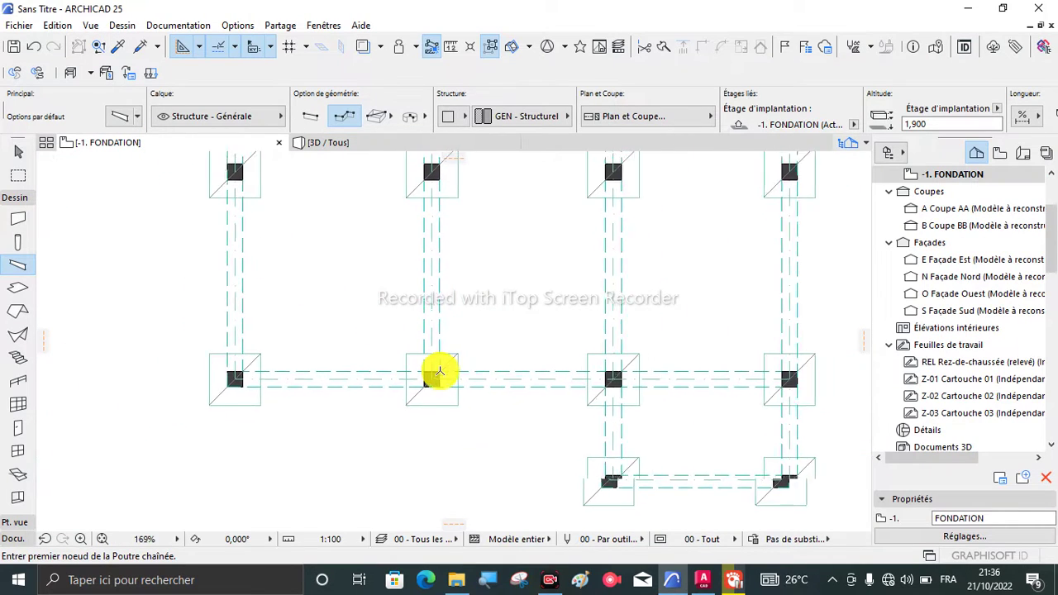
scroll(443, 385, "down", 3)
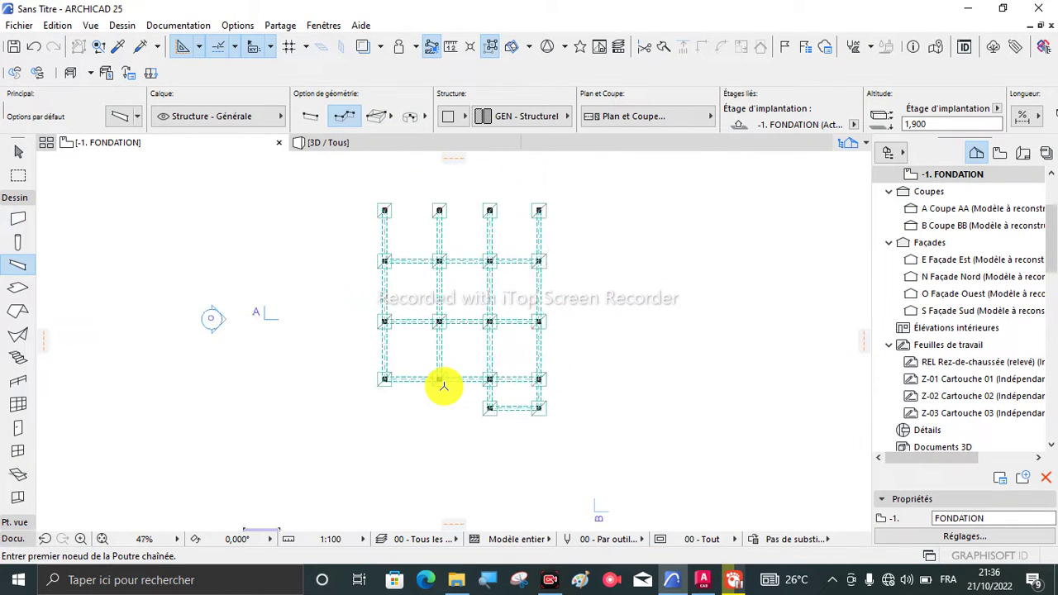
left_click(19, 287)
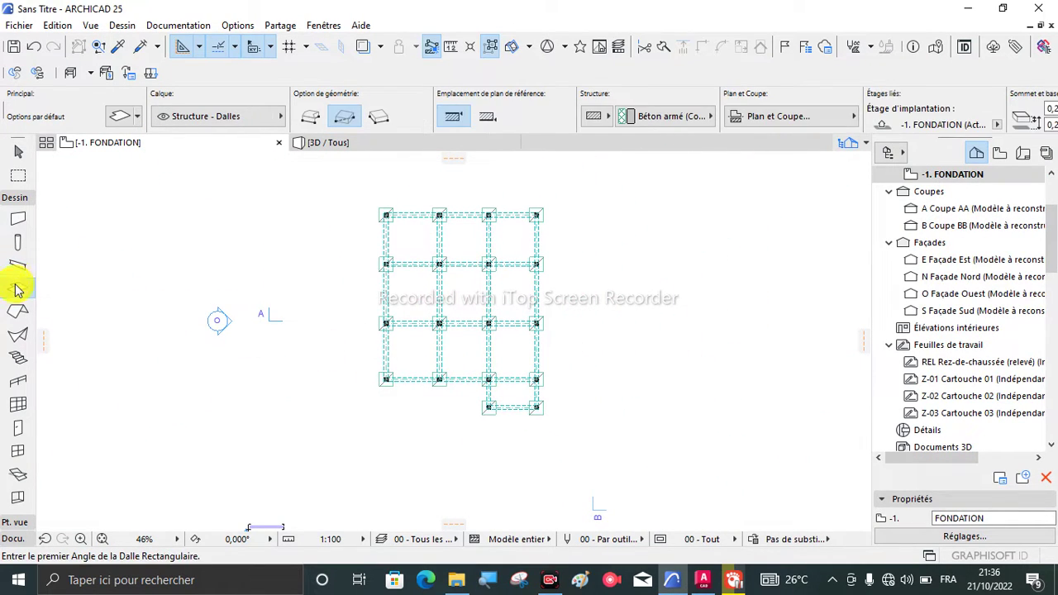
left_click(119, 125)
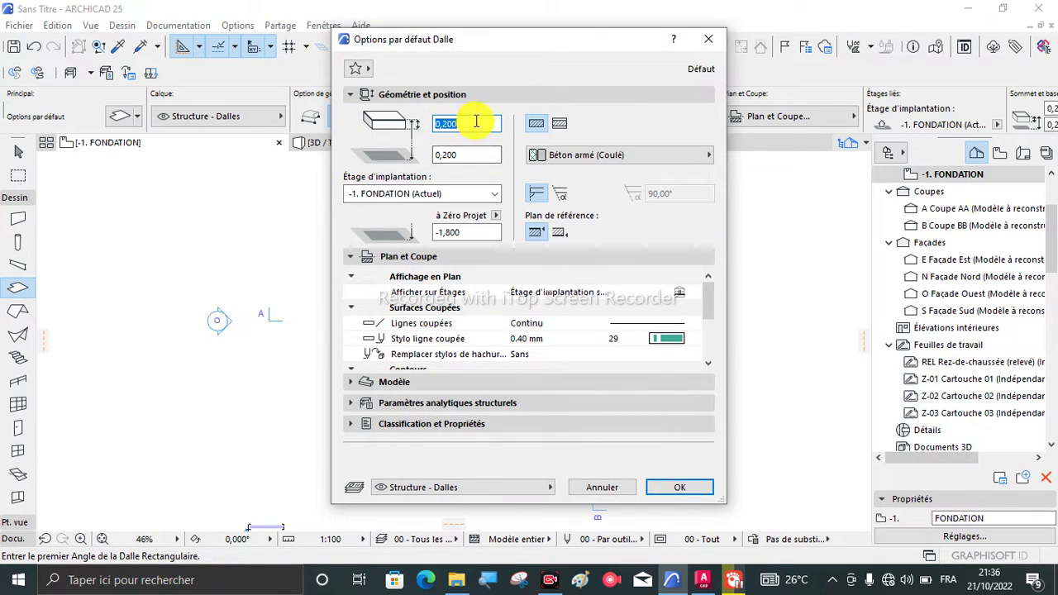
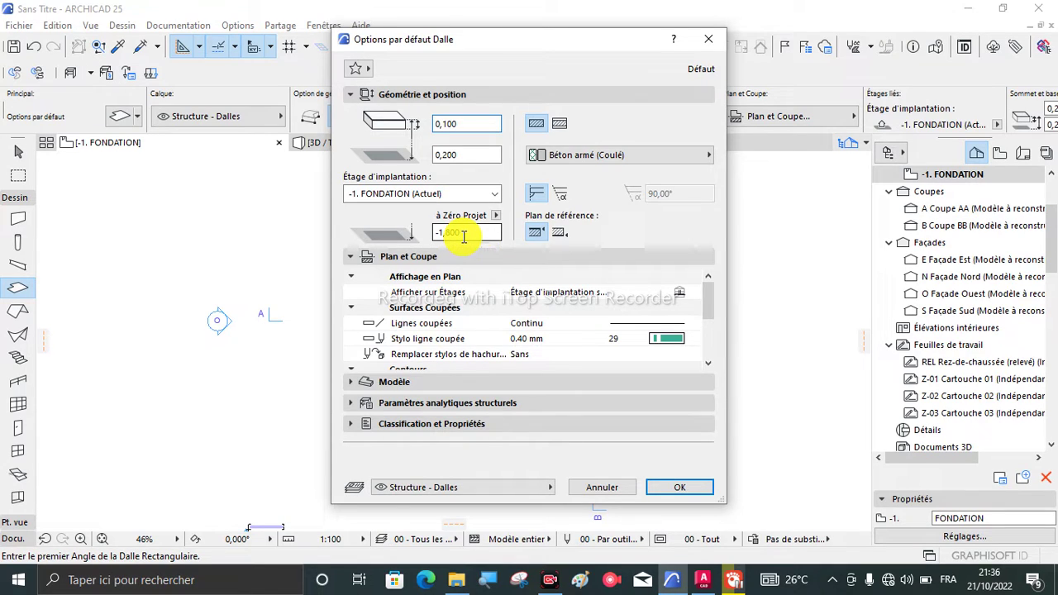
left_click(463, 236)
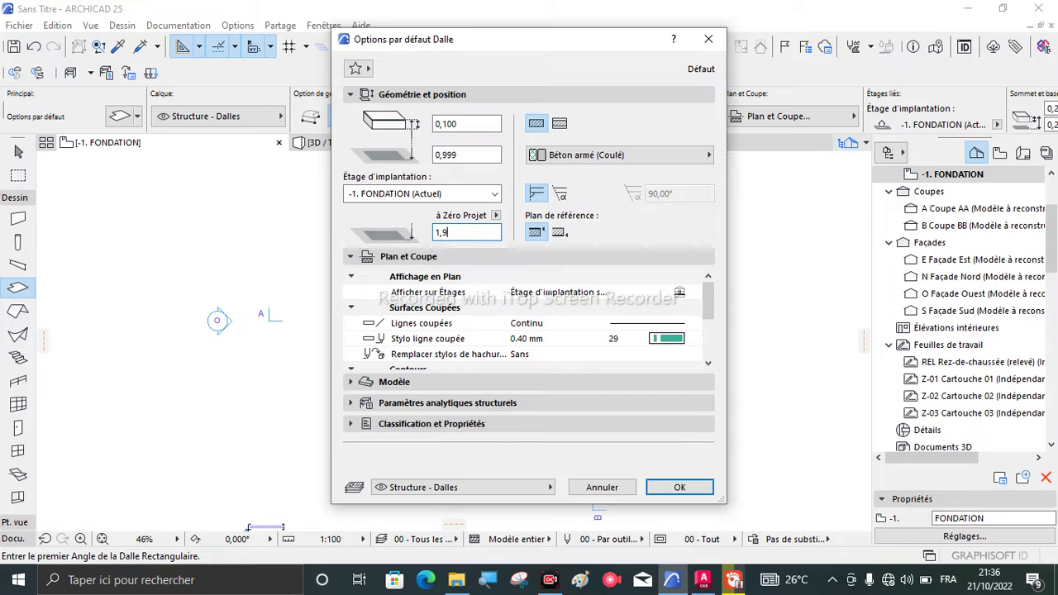
left_click(451, 154)
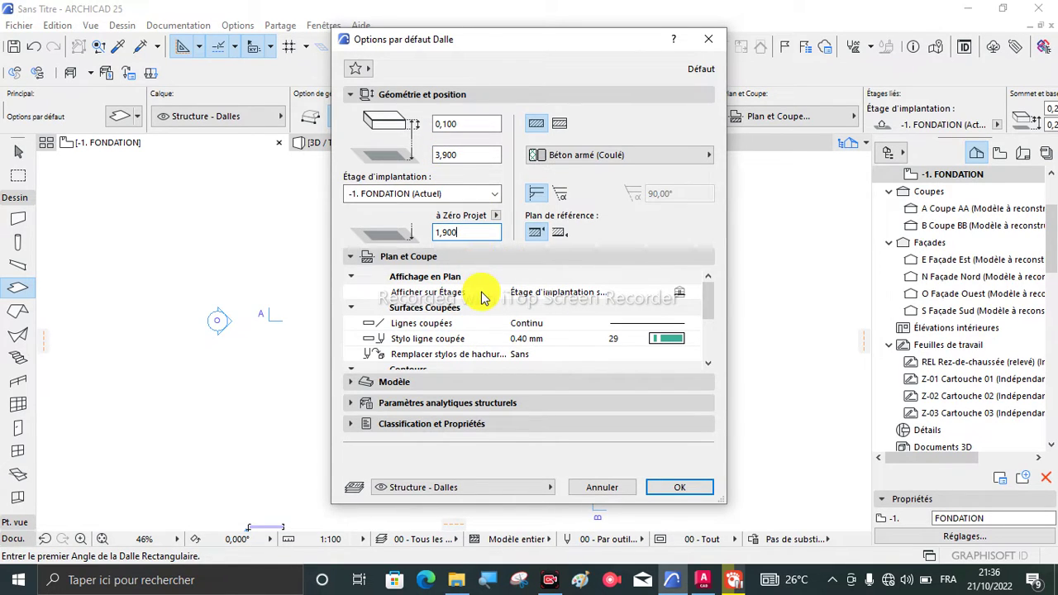
left_click(675, 488)
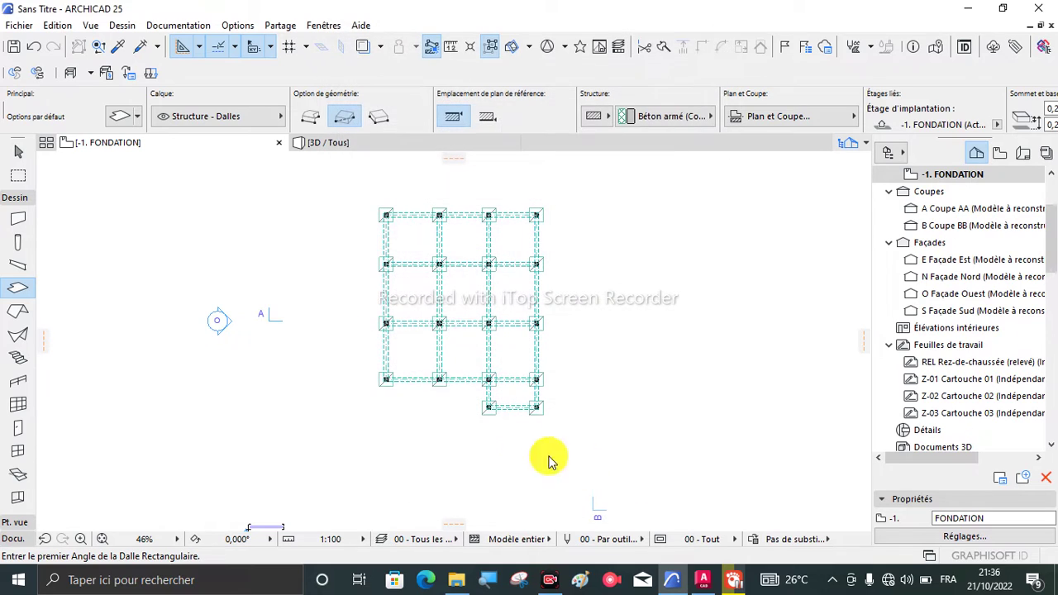
Step: Draw a rectangular slab from the top-left column's outer corner to the outer corner of the lowest right-hand column
scroll(388, 215, "up", 5)
scroll(372, 237, "up", 5)
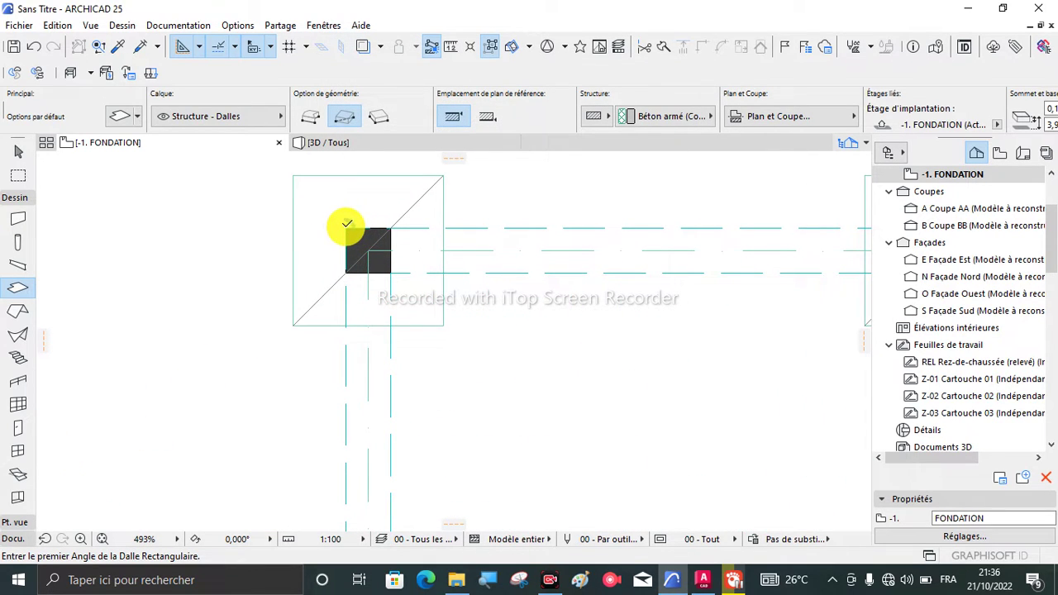
left_click(346, 227)
scroll(344, 222, "down", 6)
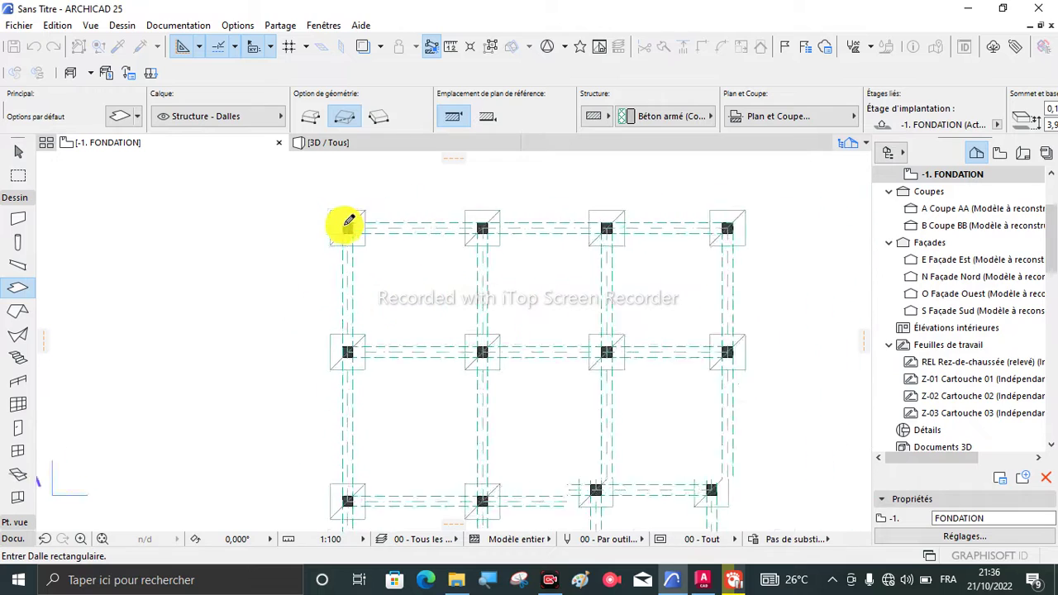
left_click(380, 127)
scroll(496, 338, "down", 2)
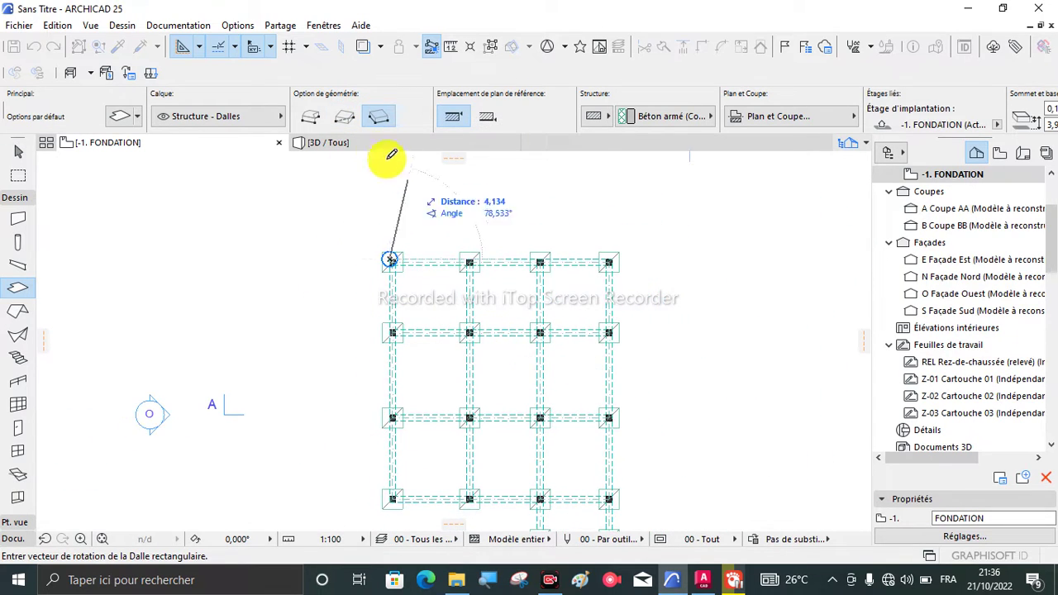
left_click(345, 117)
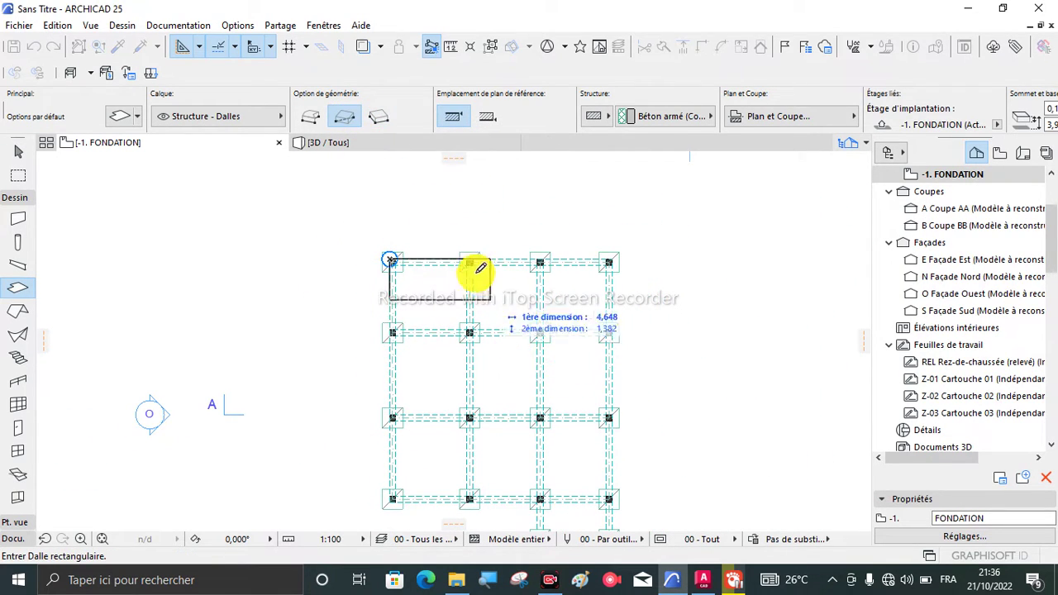
scroll(484, 276, "down", 2)
scroll(516, 405, "up", 5)
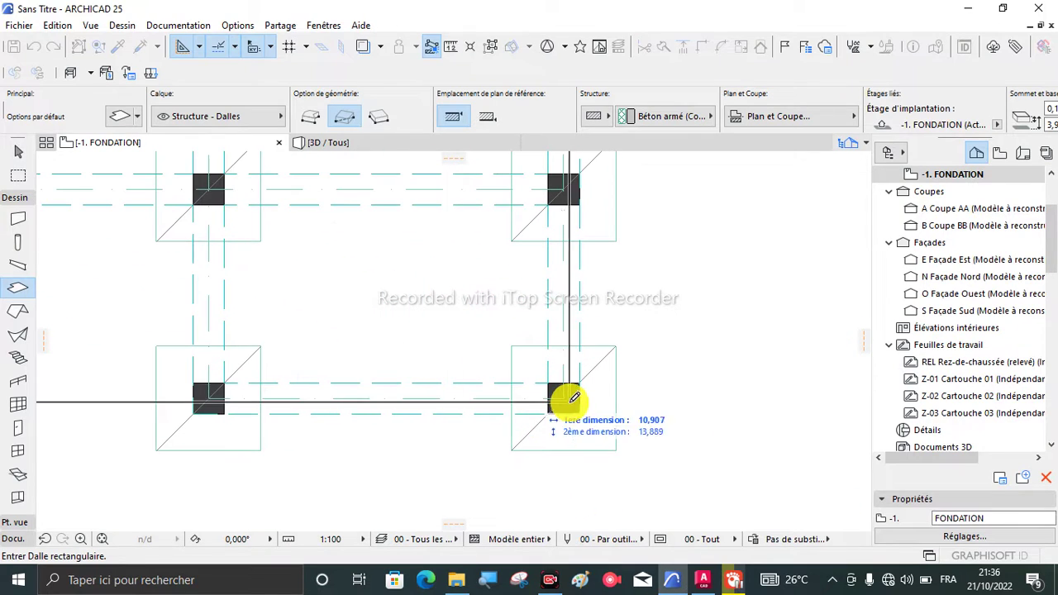
left_click(579, 410)
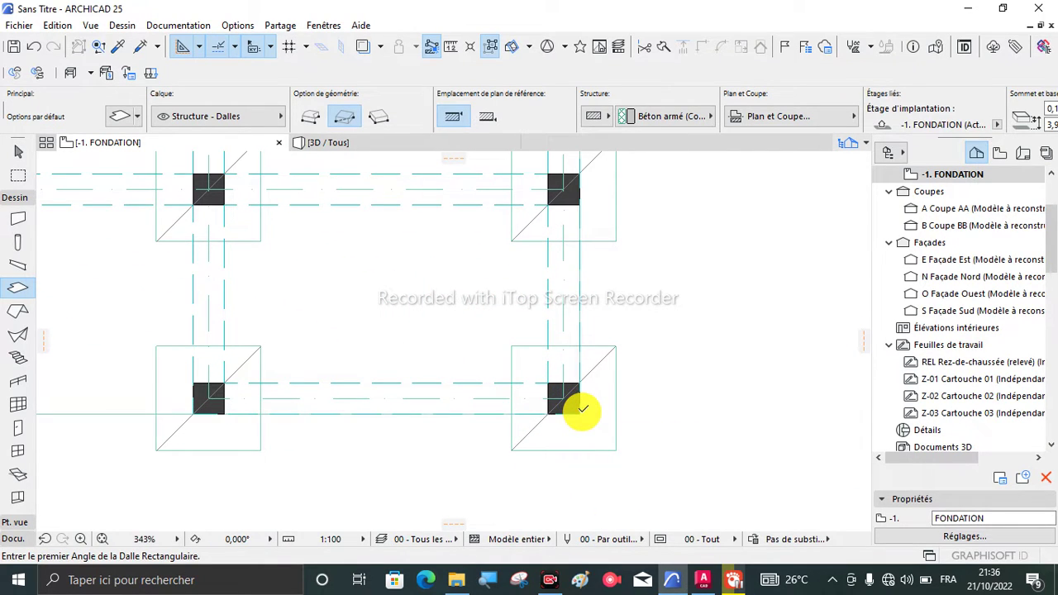
Step: Subtract a rectangle from the slab, from its lower-left corner to the lower-left corner of the third column in the fourth row
scroll(570, 426, "down", 4)
scroll(570, 426, "down", 2)
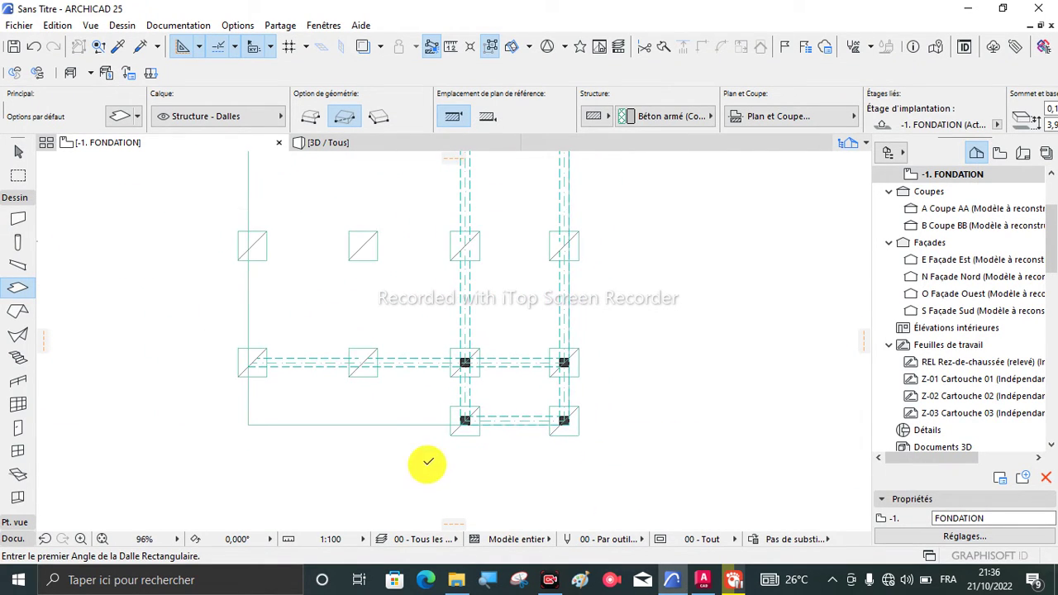
key("Escape")
left_click(326, 423)
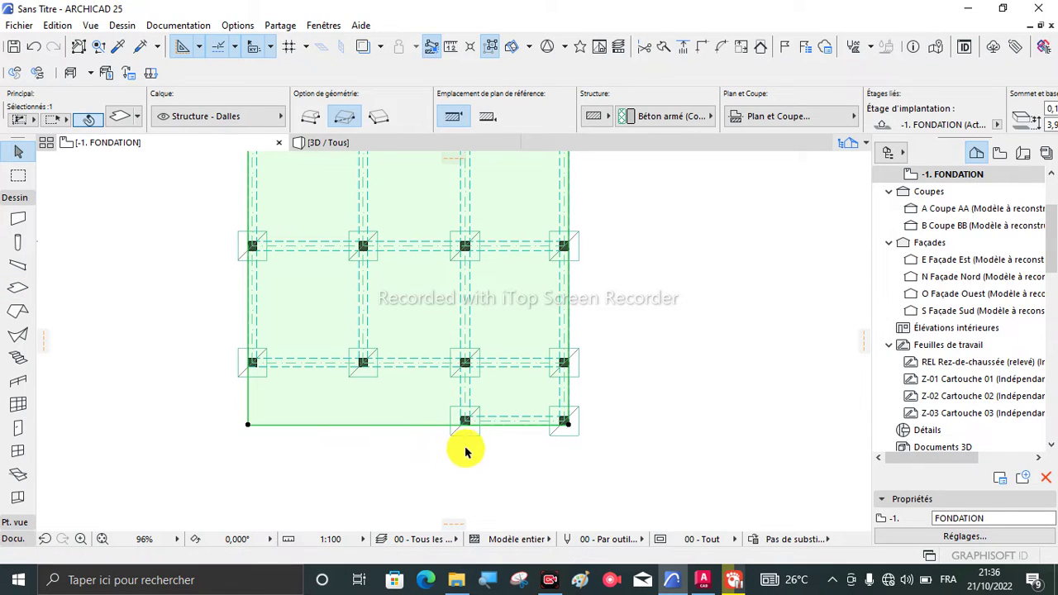
scroll(369, 405, "up", 2)
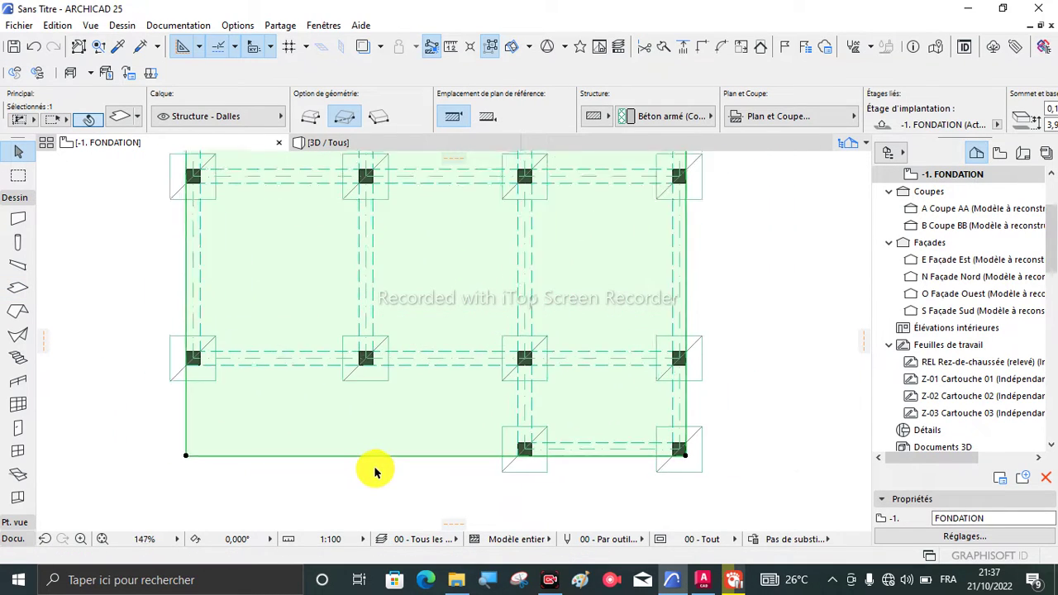
left_click(417, 456)
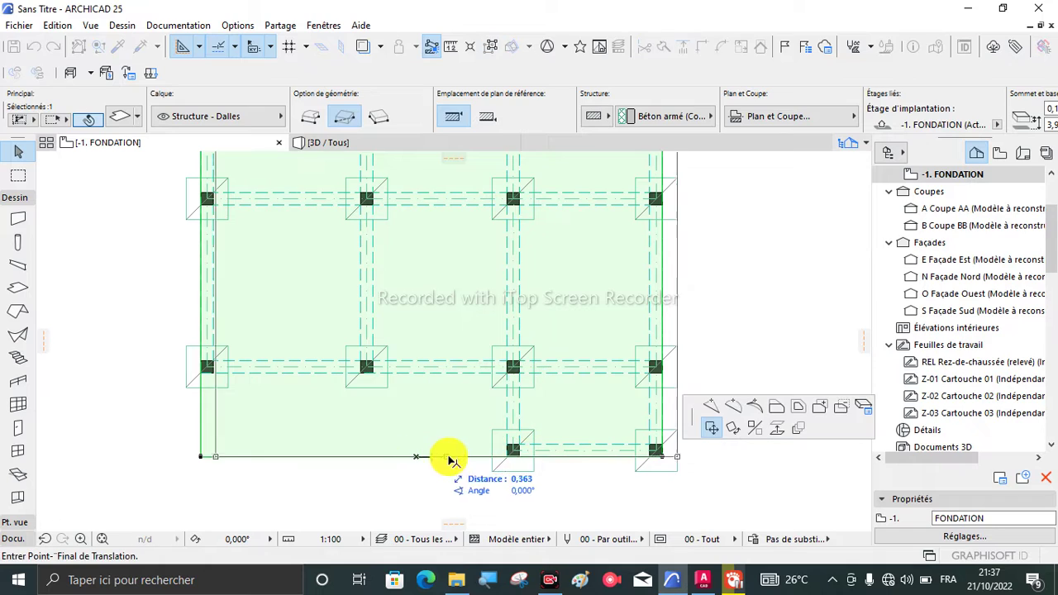
left_click(843, 410)
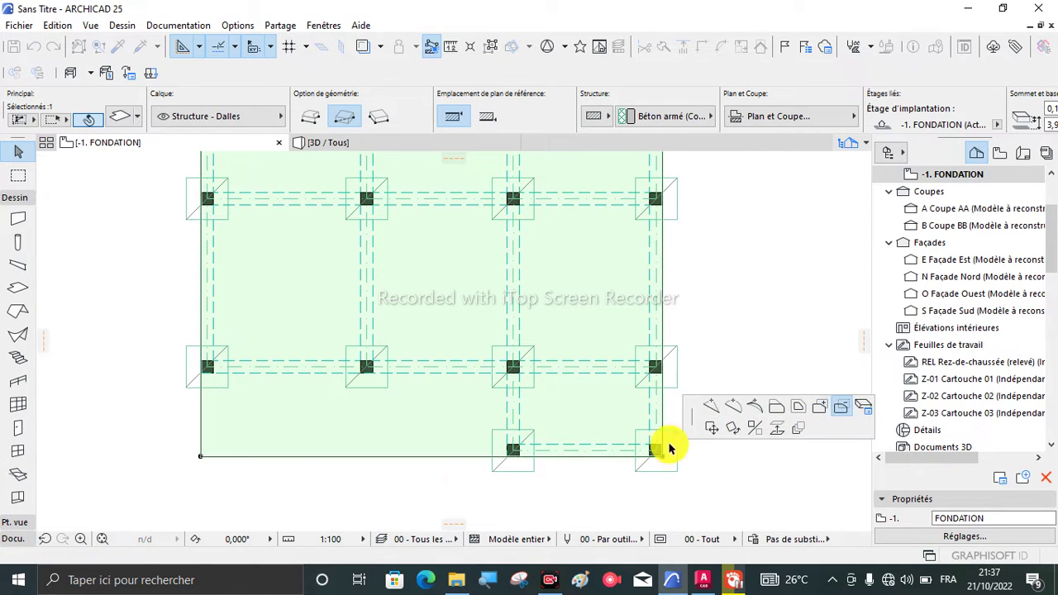
scroll(203, 456, "up", 3)
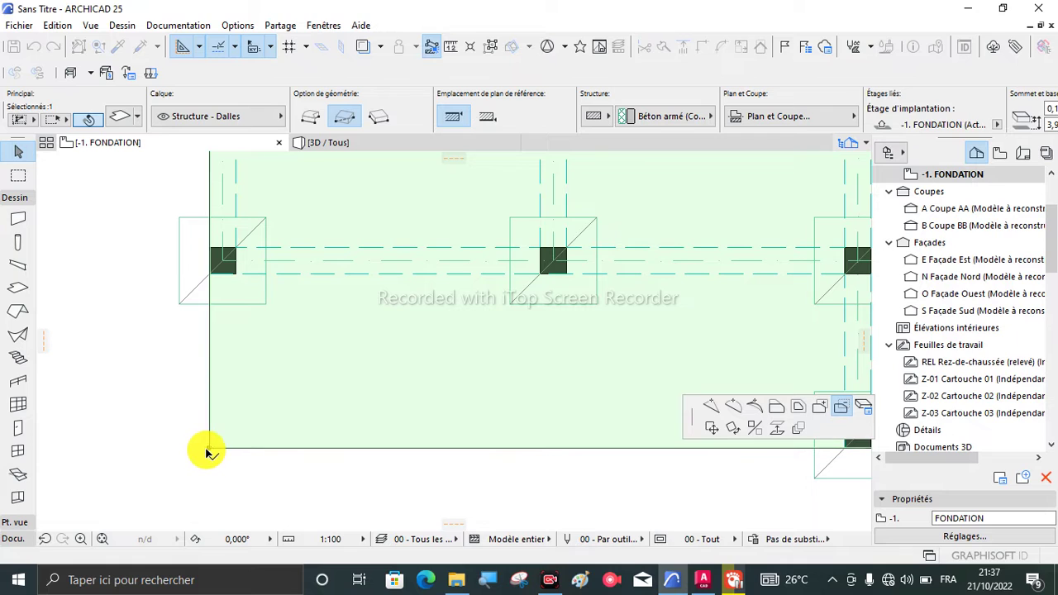
left_click(208, 450)
scroll(210, 446, "down", 3)
scroll(528, 363, "up", 3)
left_click(537, 384)
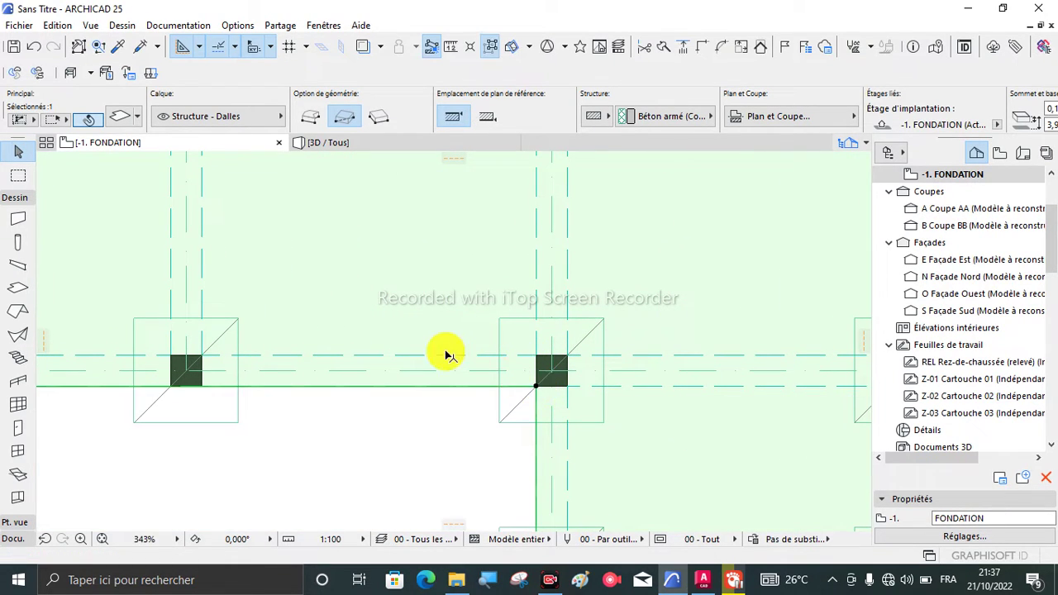
scroll(455, 354, "down", 3)
scroll(369, 400, "down", 3)
key("Delete")
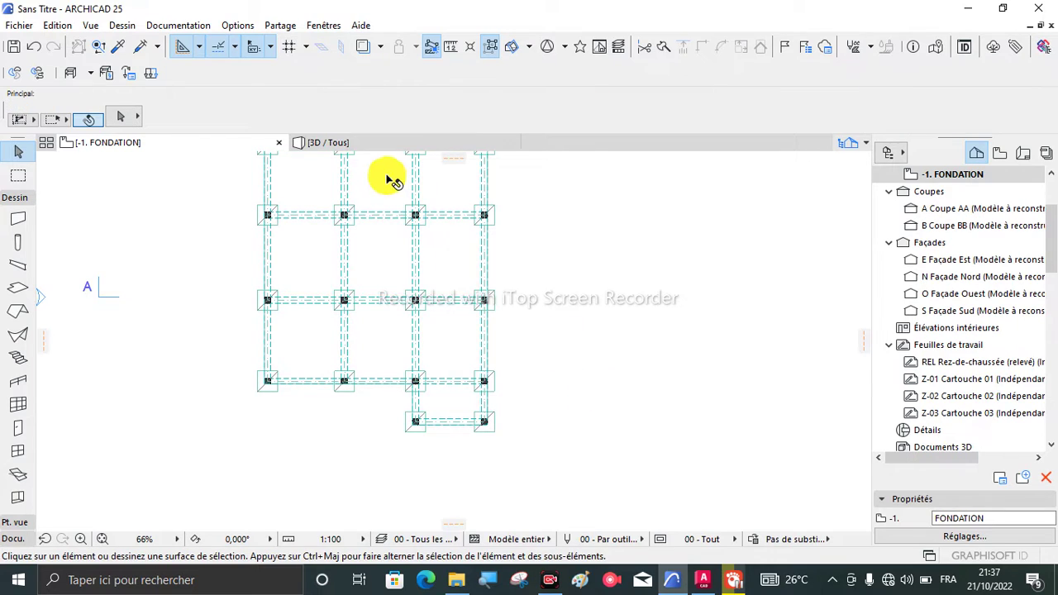
Step: In the 3D view, move the trimmed slab down by its front corner onto the matching corner of the beam grid
left_click(367, 147)
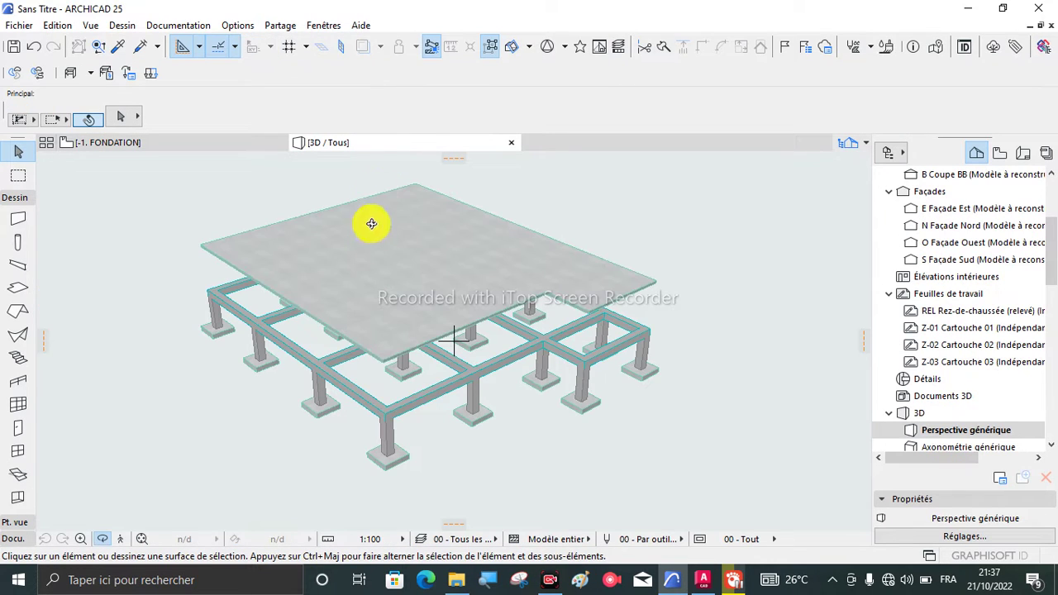
left_click_drag(368, 378, 452, 330)
scroll(409, 337, "up", 2)
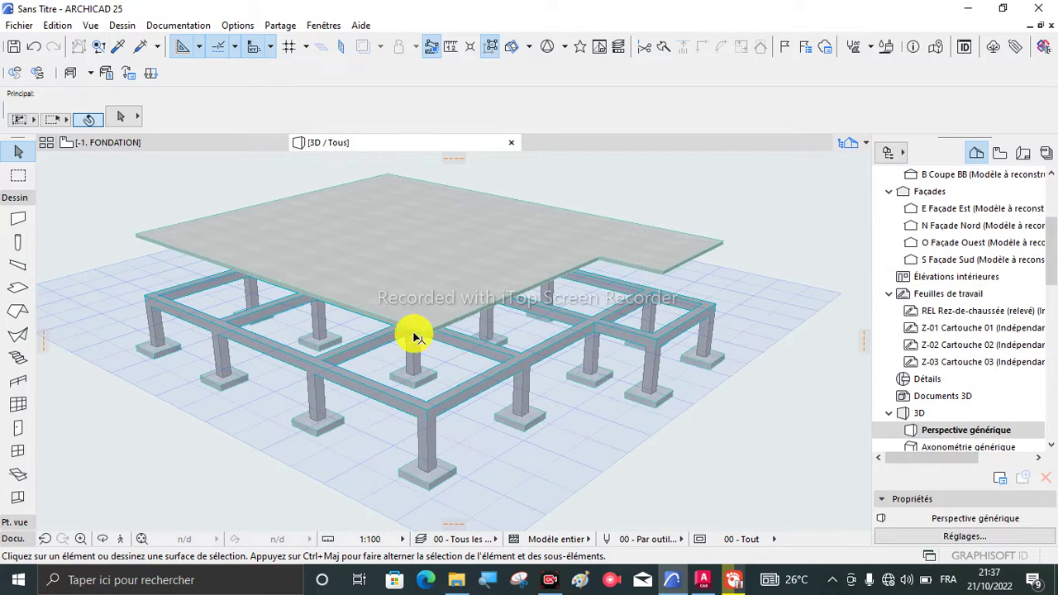
left_click(427, 333)
scroll(424, 342, "up", 3)
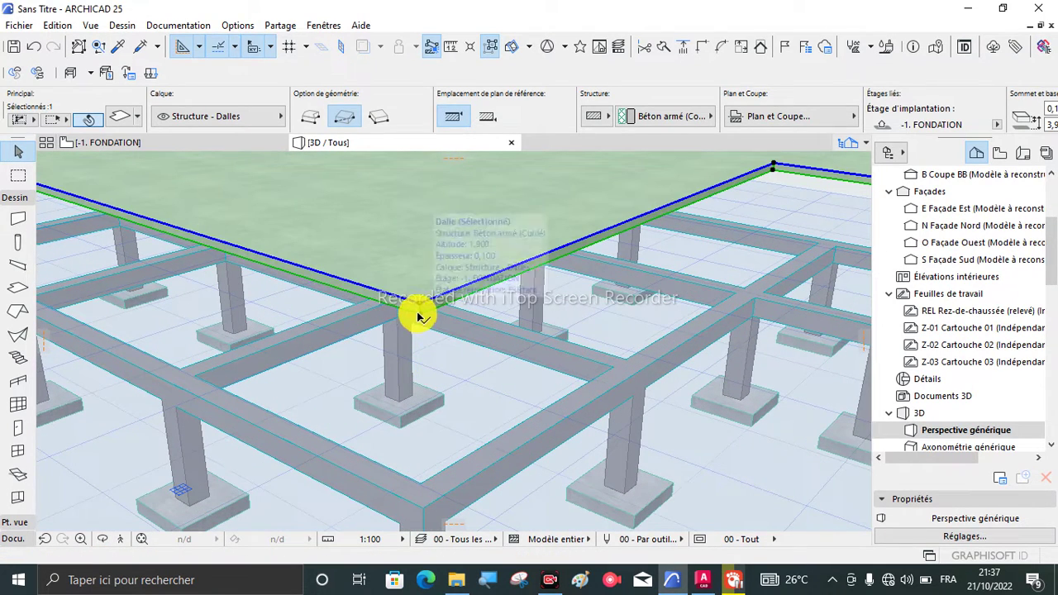
left_click(421, 318)
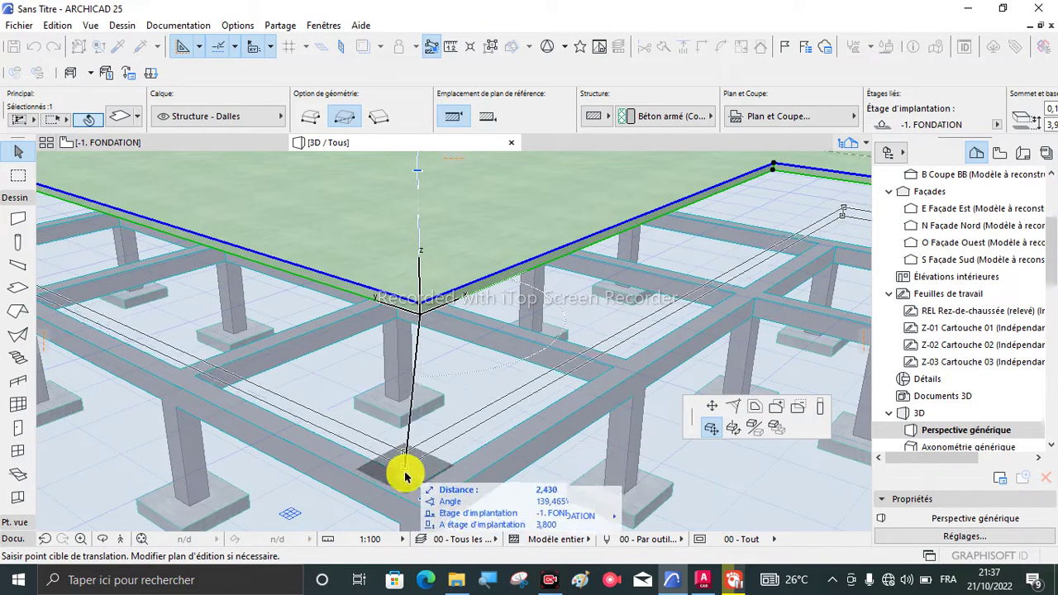
left_click(422, 508)
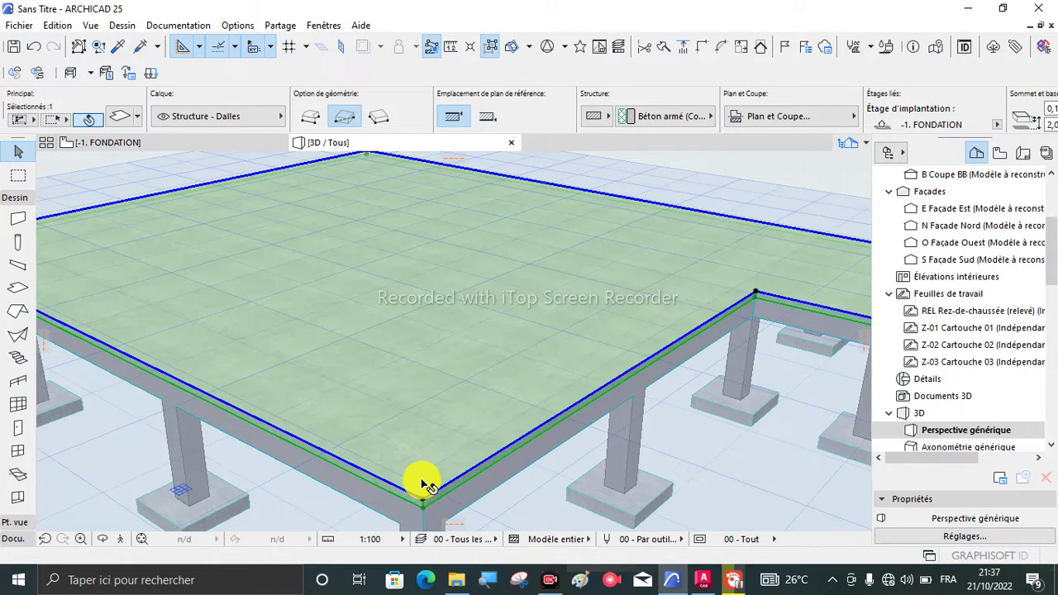
scroll(421, 487, "down", 5)
key("Escape")
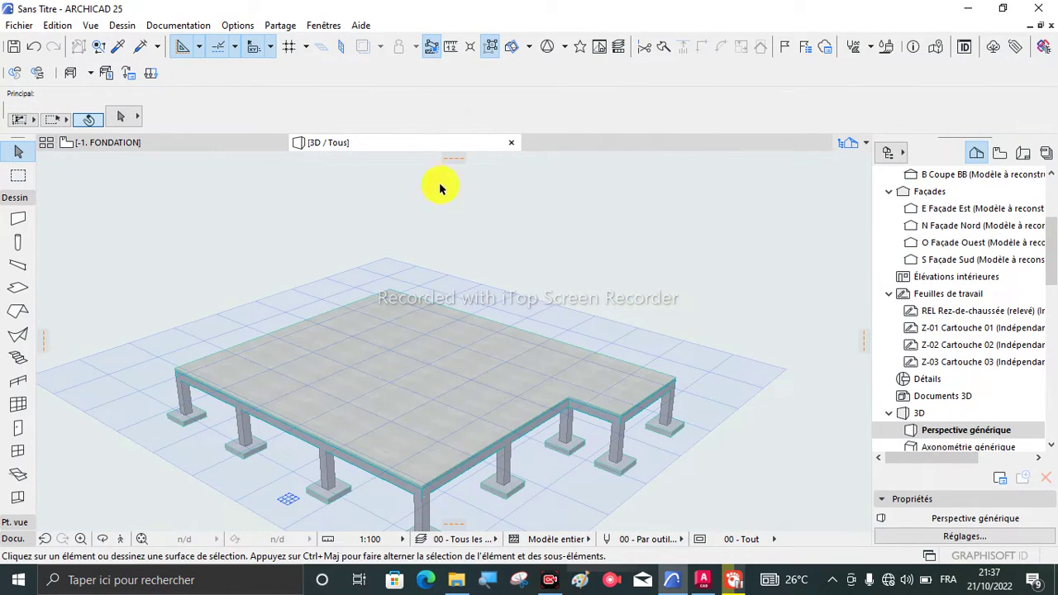
scroll(438, 198, "down", 3)
middle_click_drag(492, 372, 489, 326, "shift")
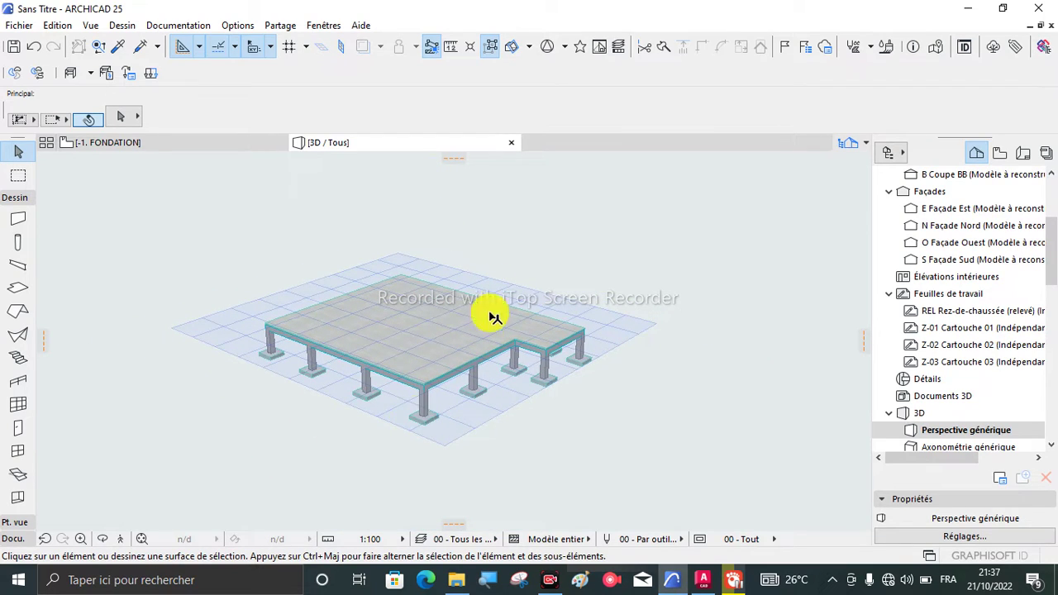
right_click(509, 230)
left_click(171, 475)
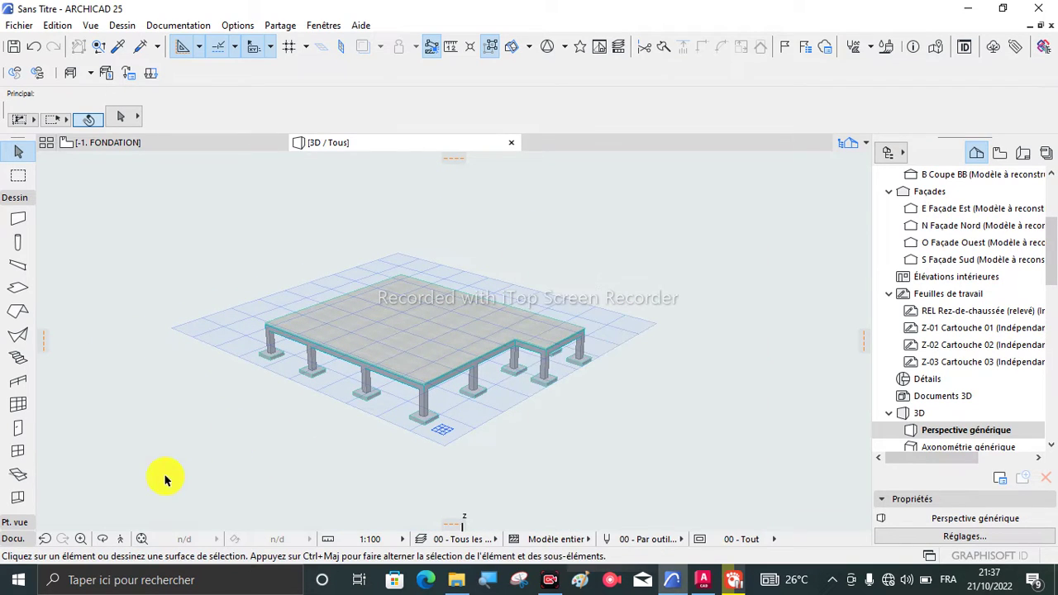
middle_click_drag(477, 371, 453, 339, "shift")
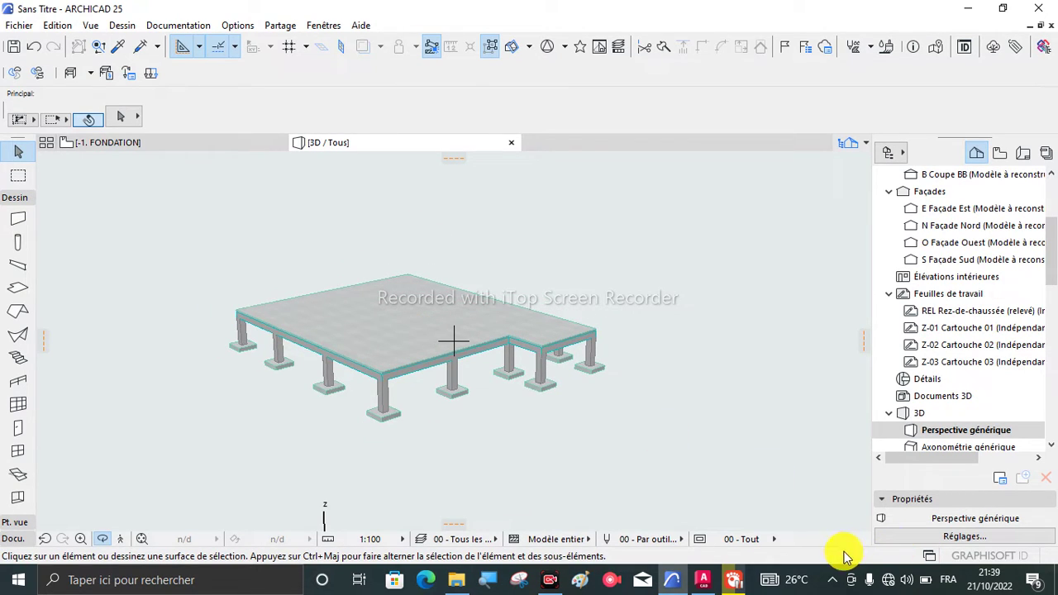
Step: Switch to AutoCAD and examine the footings along axis D on the VILLA2 foundation plan
left_click(702, 582)
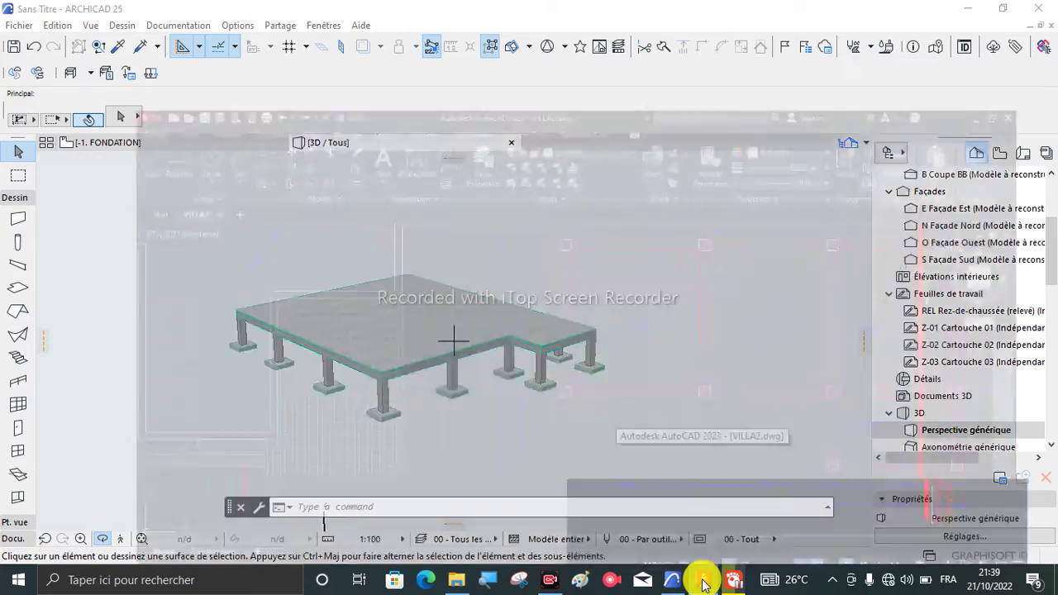
scroll(570, 238, "up", 8)
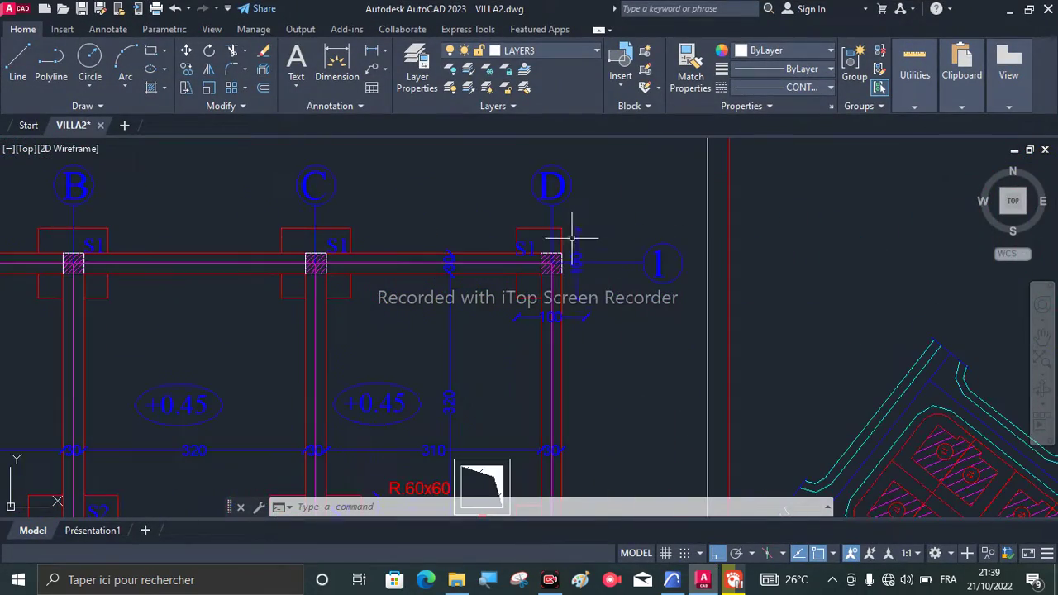
scroll(551, 261, "up", 3)
scroll(529, 240, "down", 8)
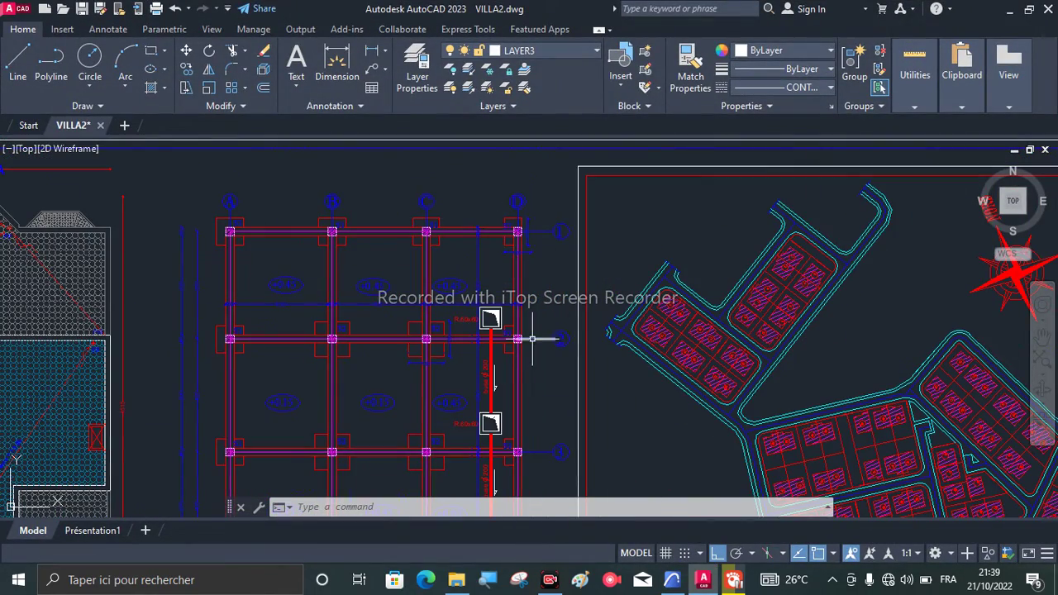
scroll(534, 337, "up", 7)
scroll(469, 339, "down", 3)
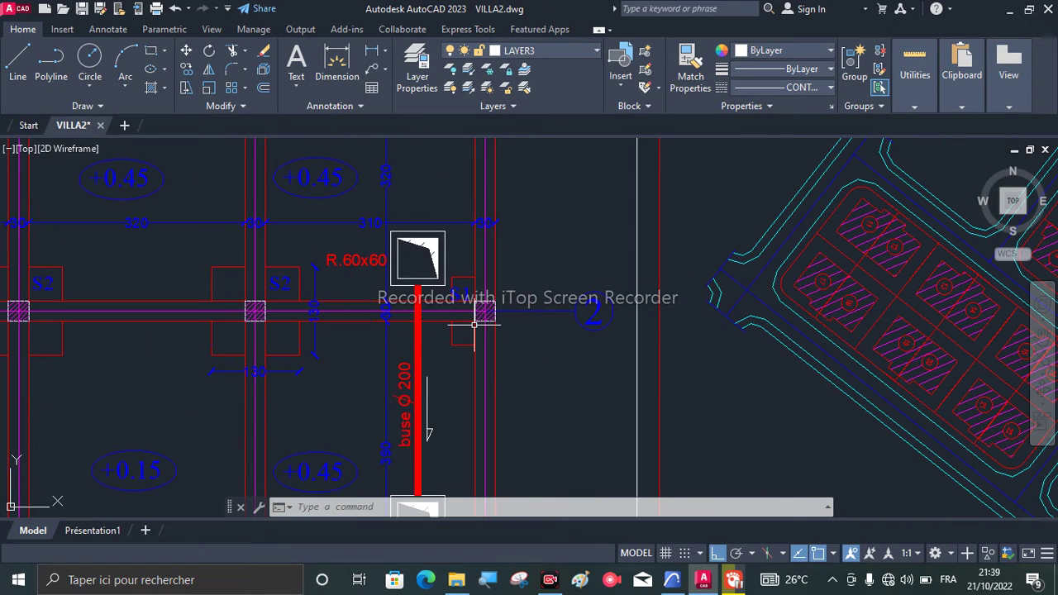
Step: Back on ARCHICAD's FONDATION plan, offset the top-right footing's right edge inward to the outer face of its column
left_click(672, 579)
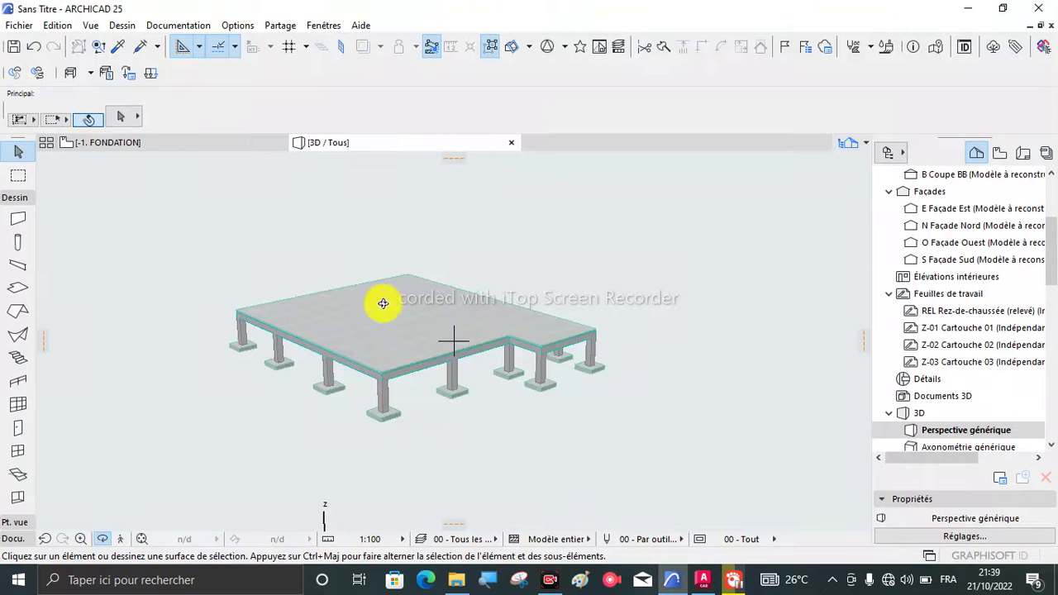
left_click(160, 148)
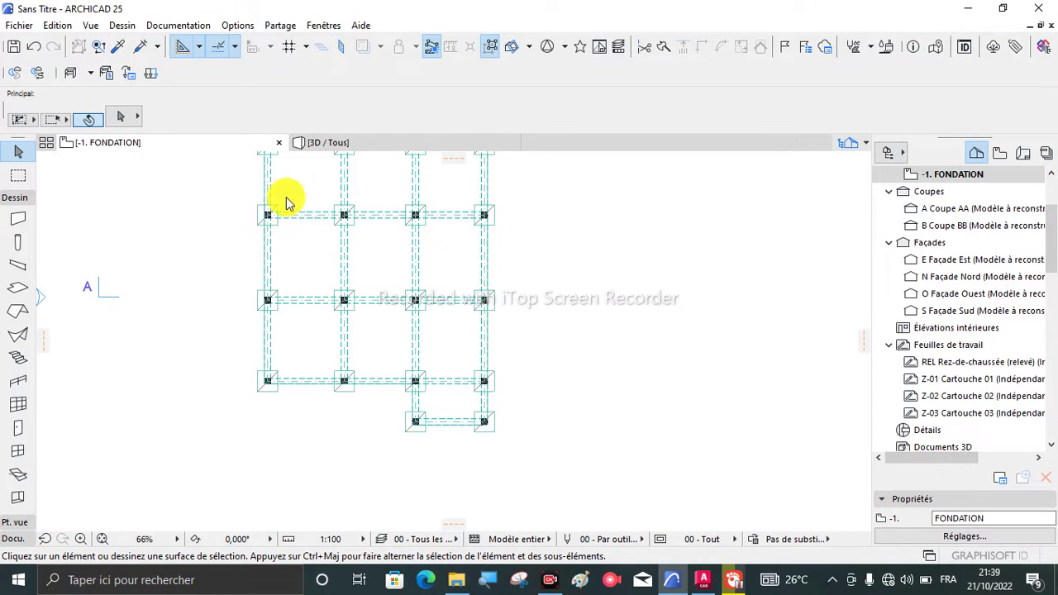
scroll(461, 225, "up", 7)
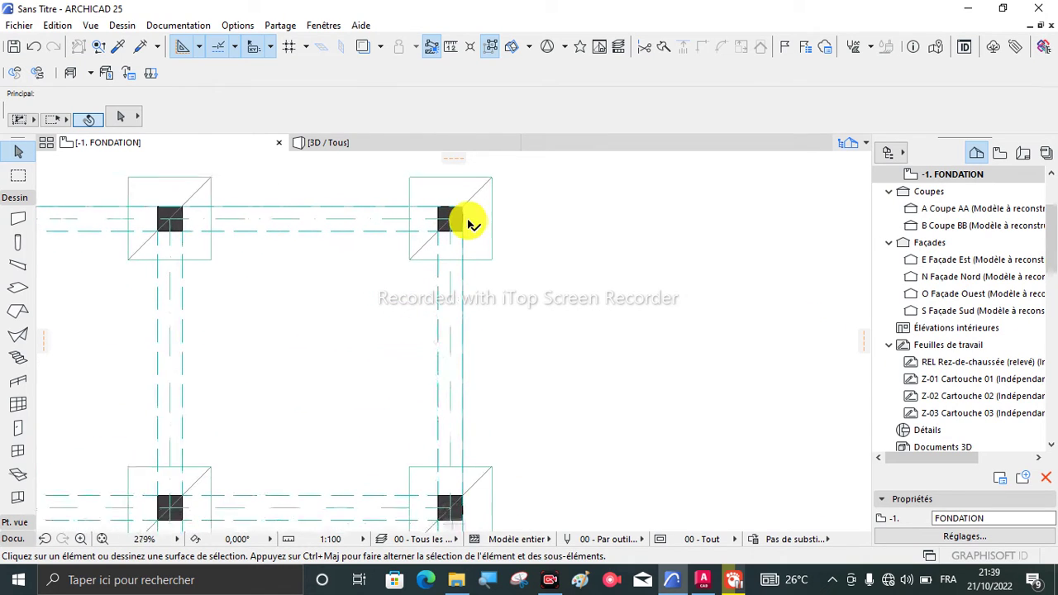
left_click(489, 239)
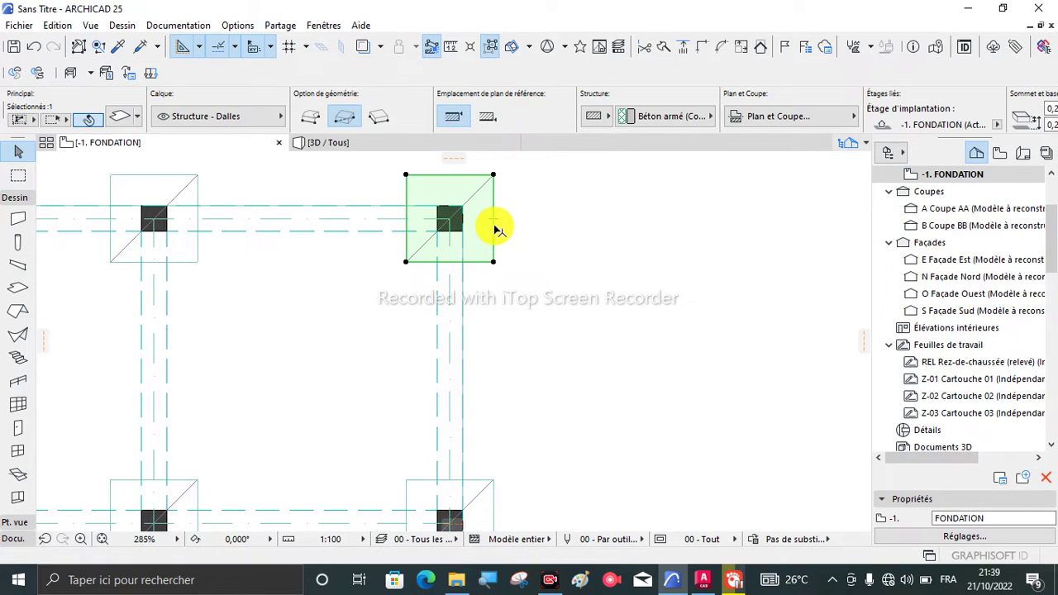
left_click(494, 225)
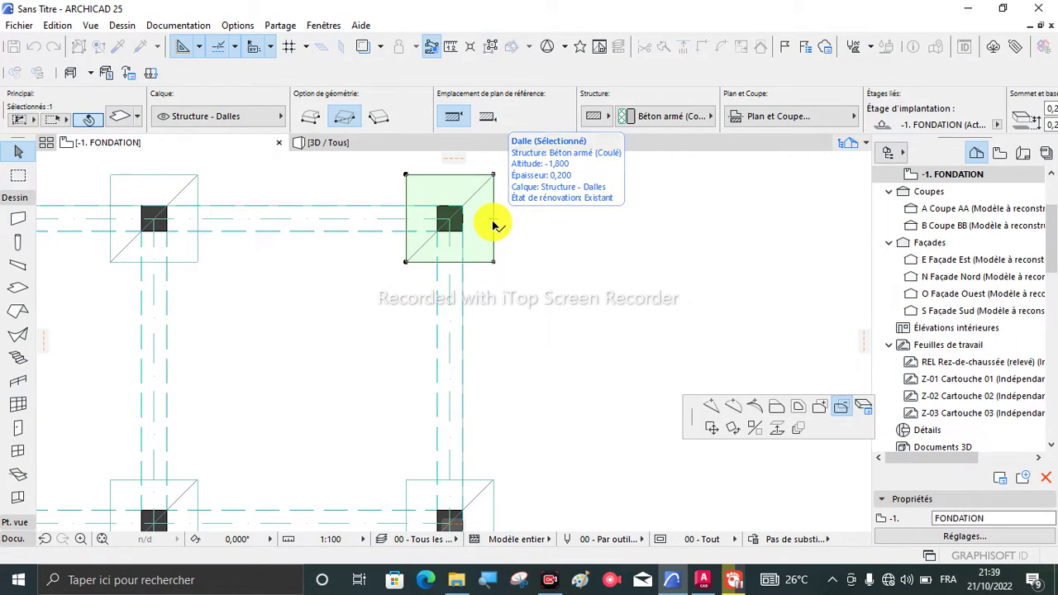
left_click(493, 241)
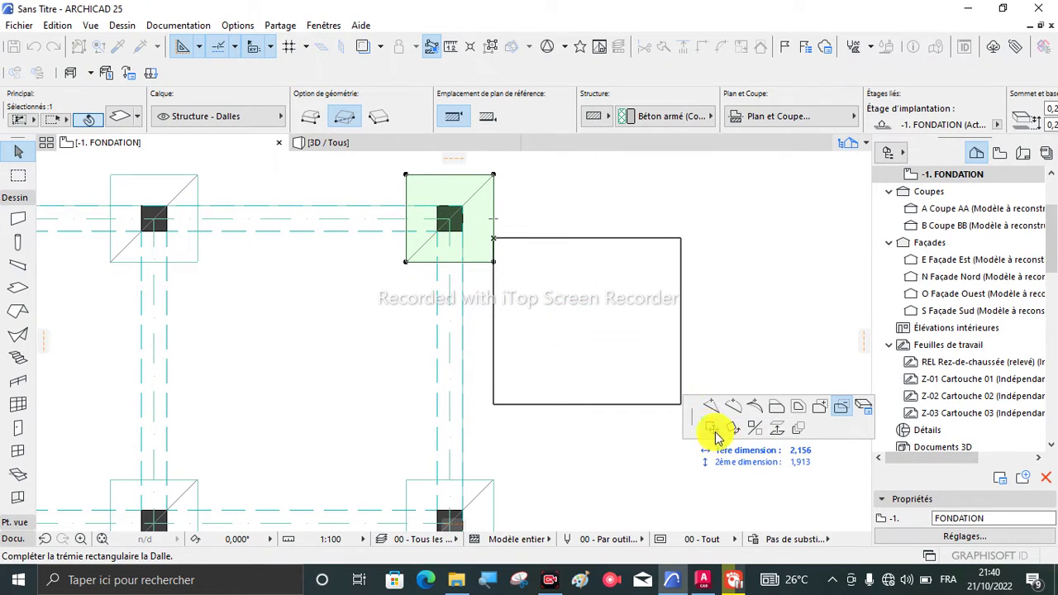
left_click(777, 409)
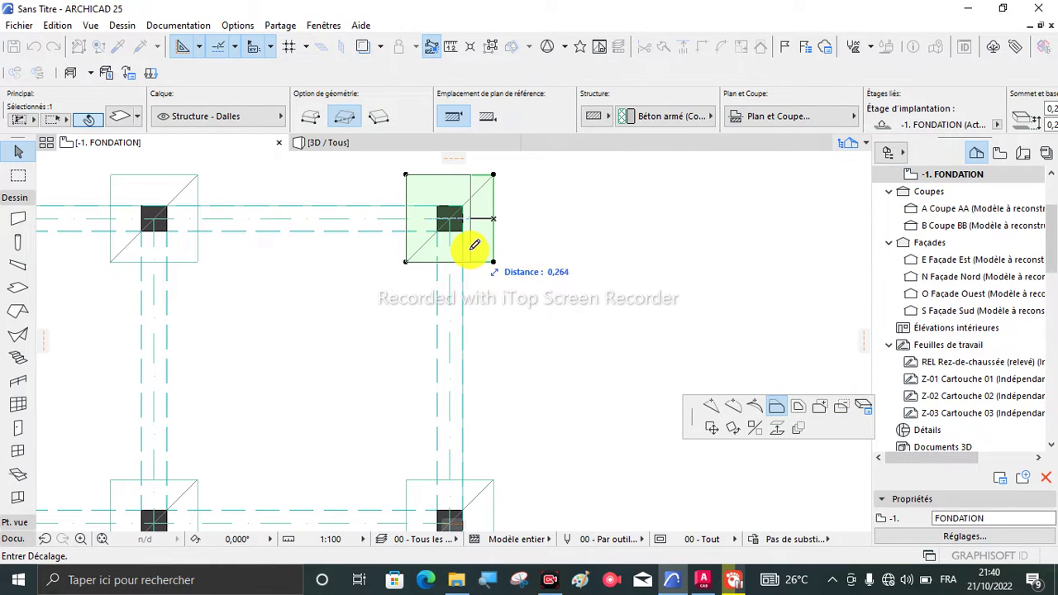
scroll(474, 244, "up", 2)
left_click(460, 210)
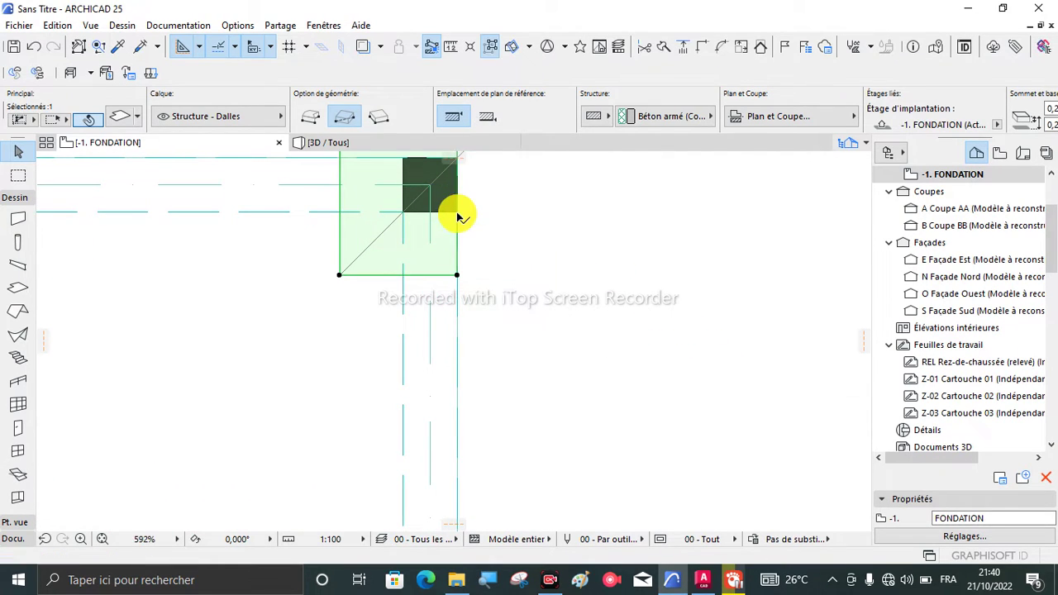
Step: Offset the right edge of the second footing down the right-hand column line to its column's outer face
scroll(458, 213, "down", 3)
scroll(479, 423, "up", 3)
left_click(485, 425)
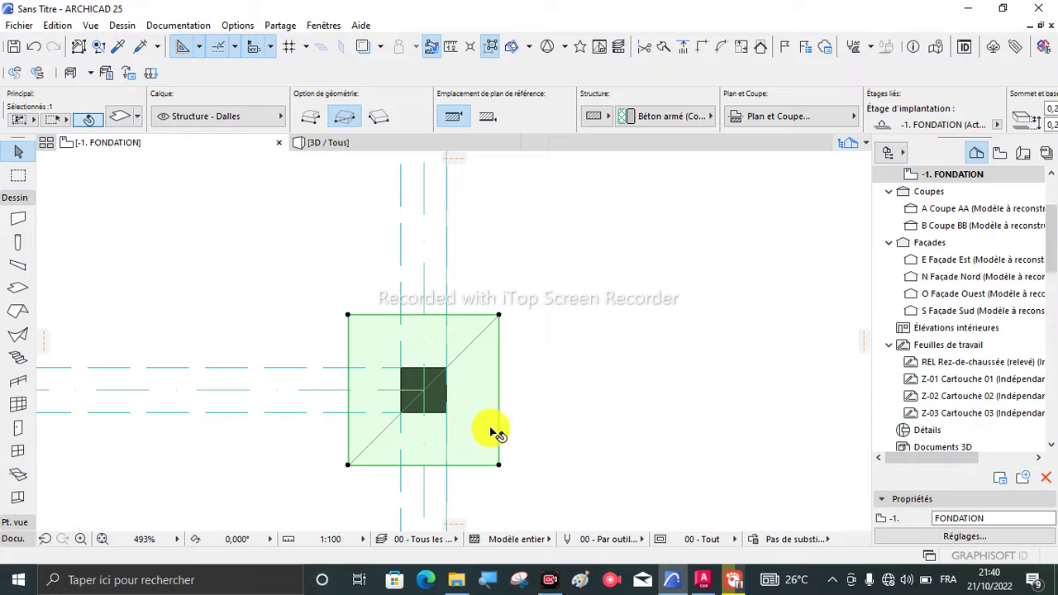
left_click(499, 415)
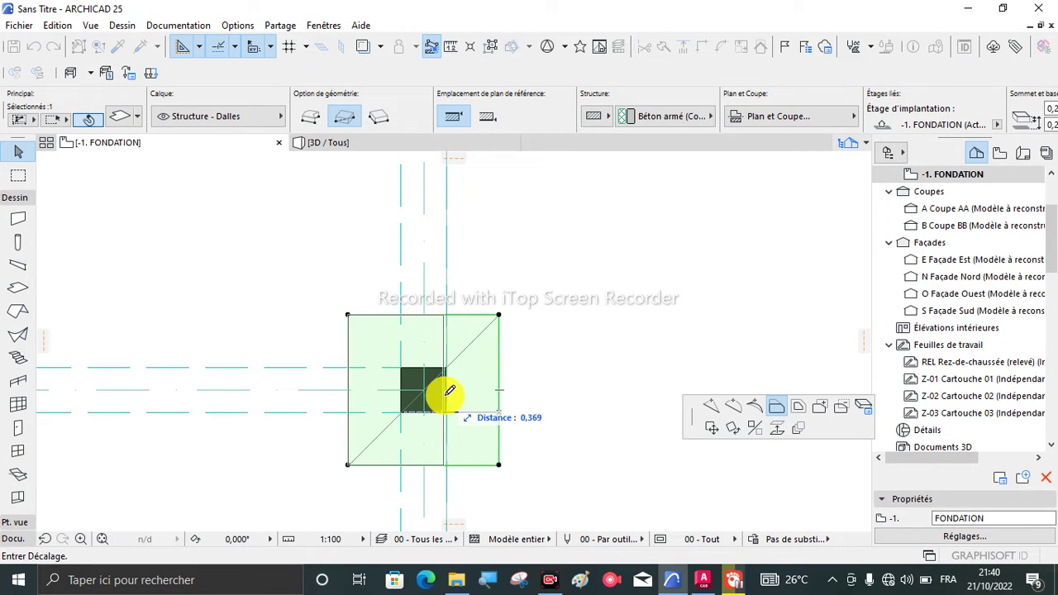
left_click(451, 388)
Step: Offset the right edge of the third footing down the right-hand column line to its column's outer face
scroll(449, 327, "down", 4)
scroll(449, 421, "up", 3)
left_click(468, 362)
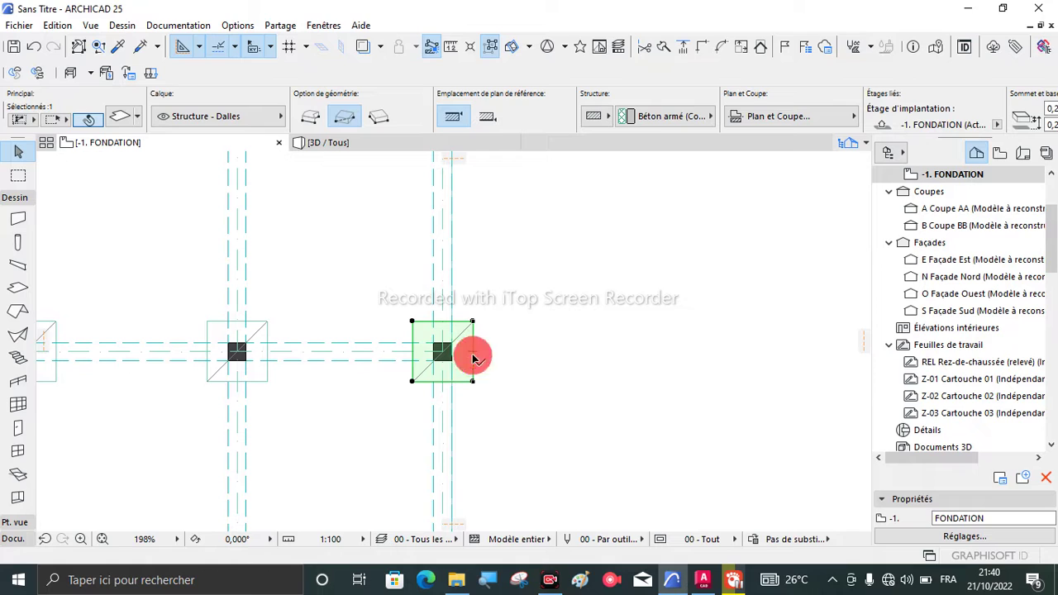
left_click(474, 357)
left_click(452, 359)
Step: Offset the right edge of the fourth footing down the right-hand column line to its column's outer face
scroll(449, 231, "down", 5)
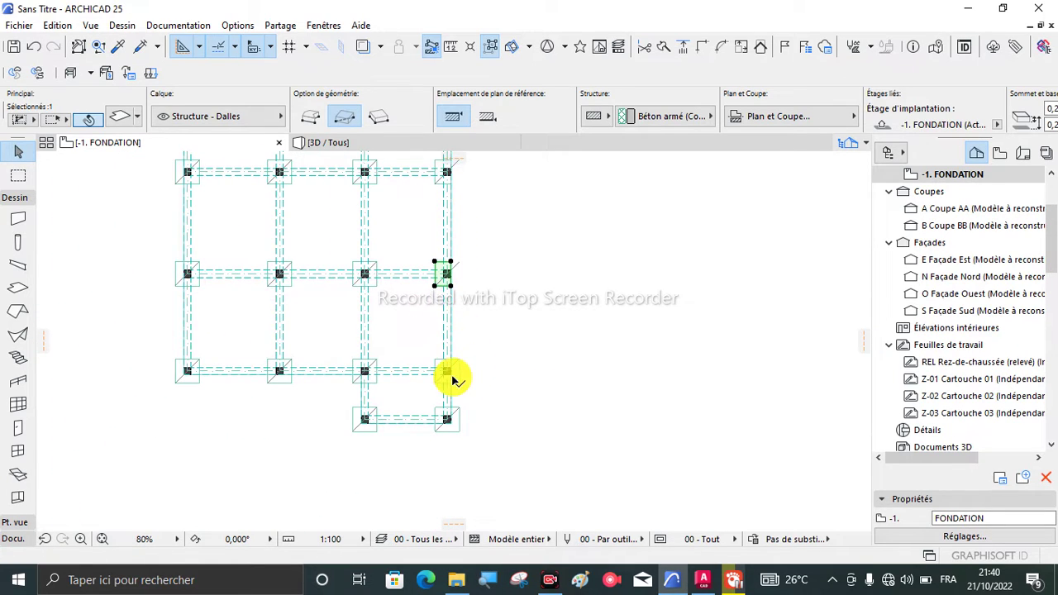
scroll(454, 378, "up", 6)
left_click(467, 361)
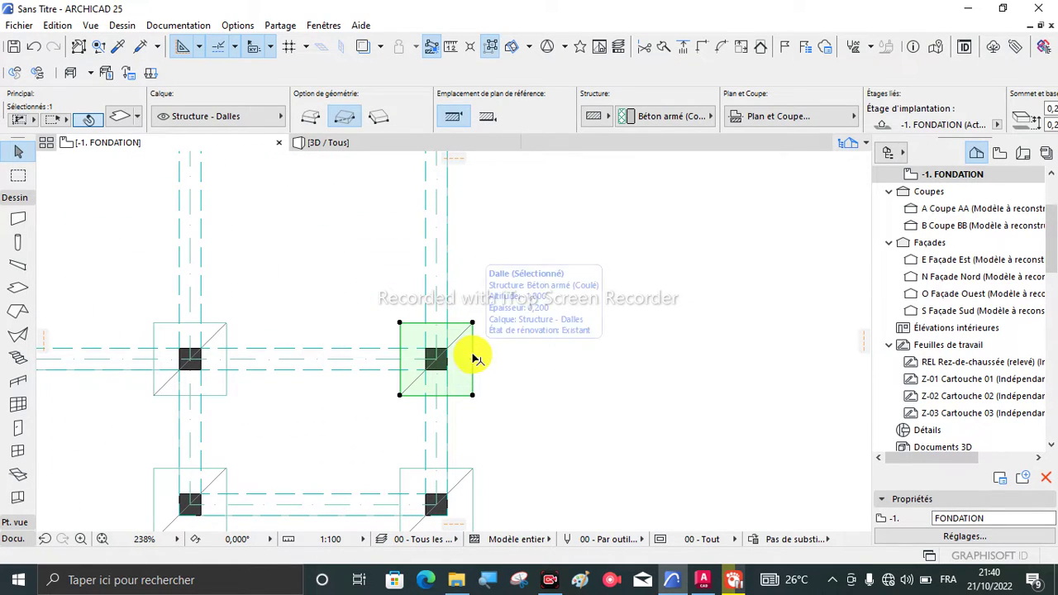
left_click(472, 357)
left_click(453, 359)
scroll(472, 307, "down", 5)
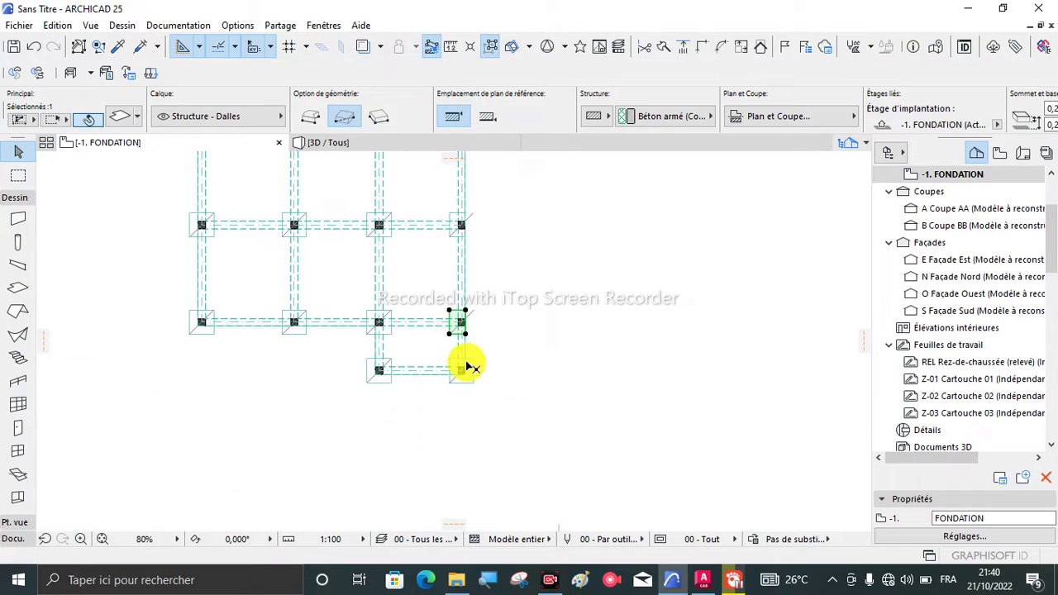
Step: Offset the right edge of the bottom-right footing inward to its column's outer face
scroll(465, 361, "up", 4)
left_click(483, 387)
left_click(485, 387)
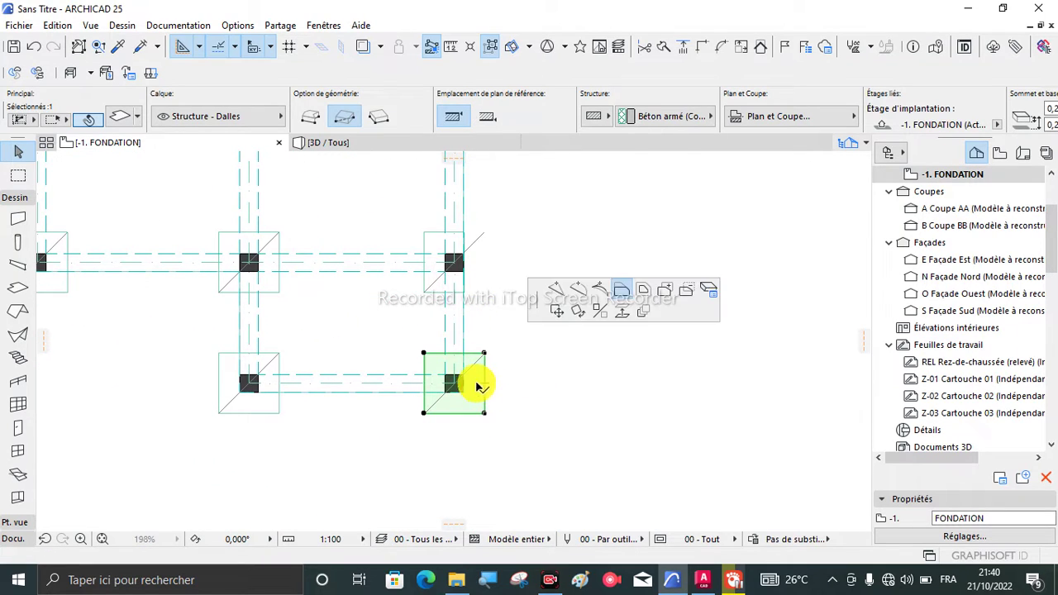
left_click(469, 381)
left_click(515, 350)
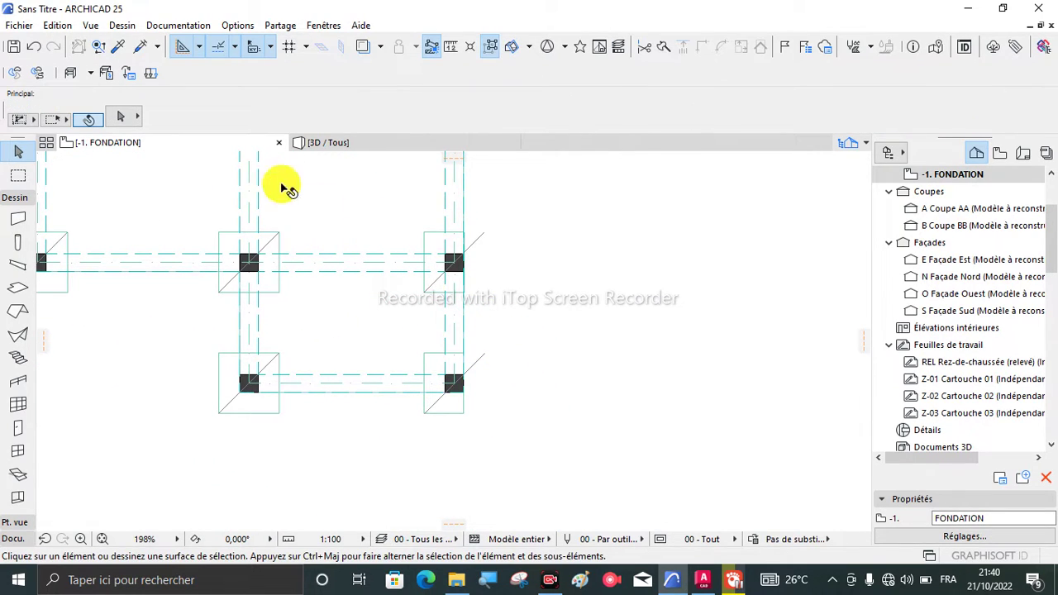
Step: Inspect the trimmed foundation from several sides in the 3D view, and return to the FONDATION plan
scroll(323, 358, "down", 4)
left_click(318, 141)
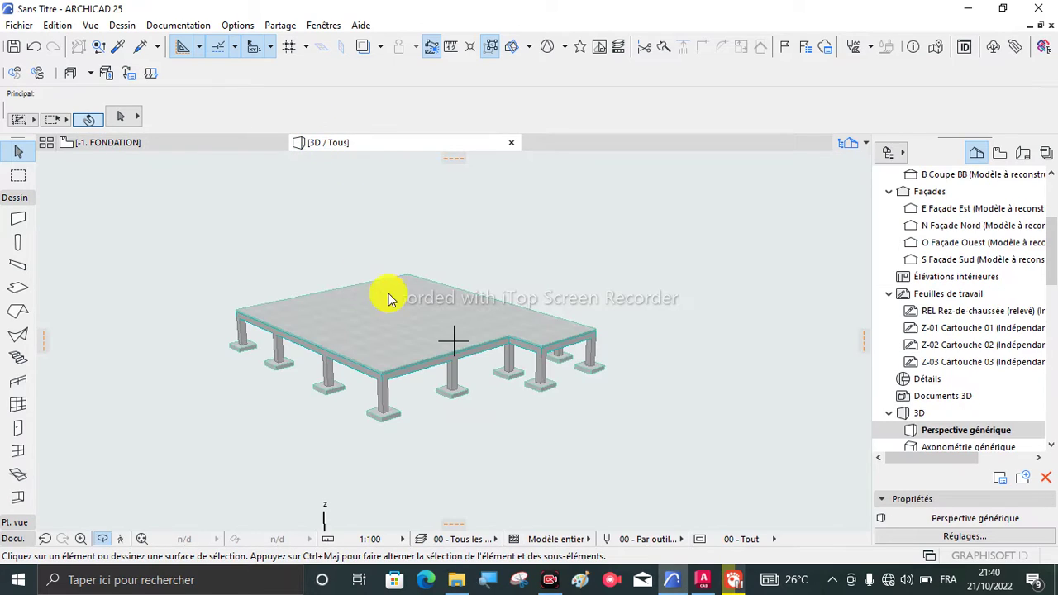
middle_click_drag(630, 339, 328, 345, "shift")
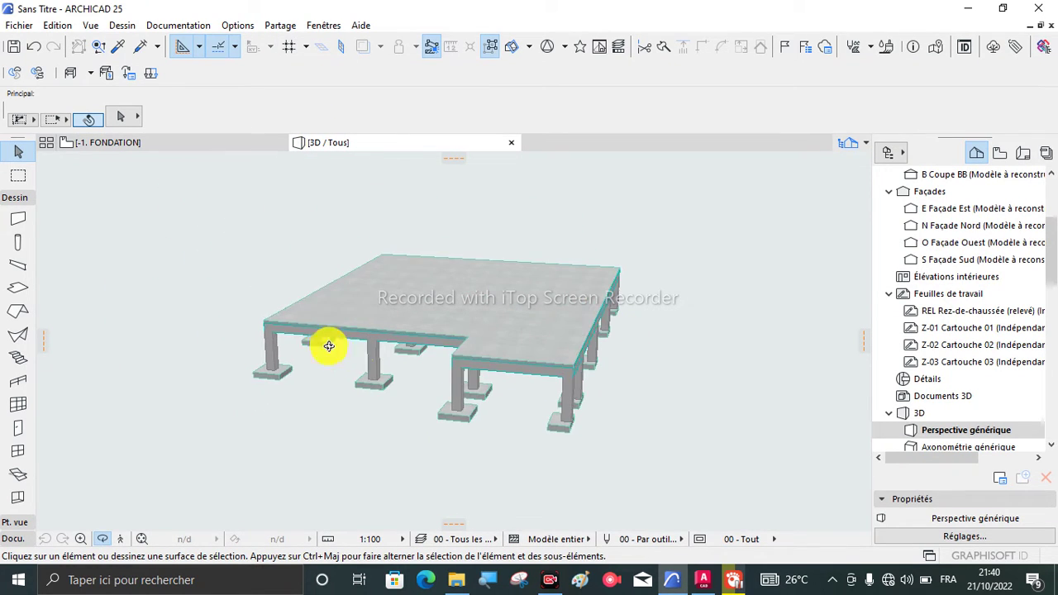
middle_click_drag(467, 378, 625, 365, "shift")
left_click(141, 150)
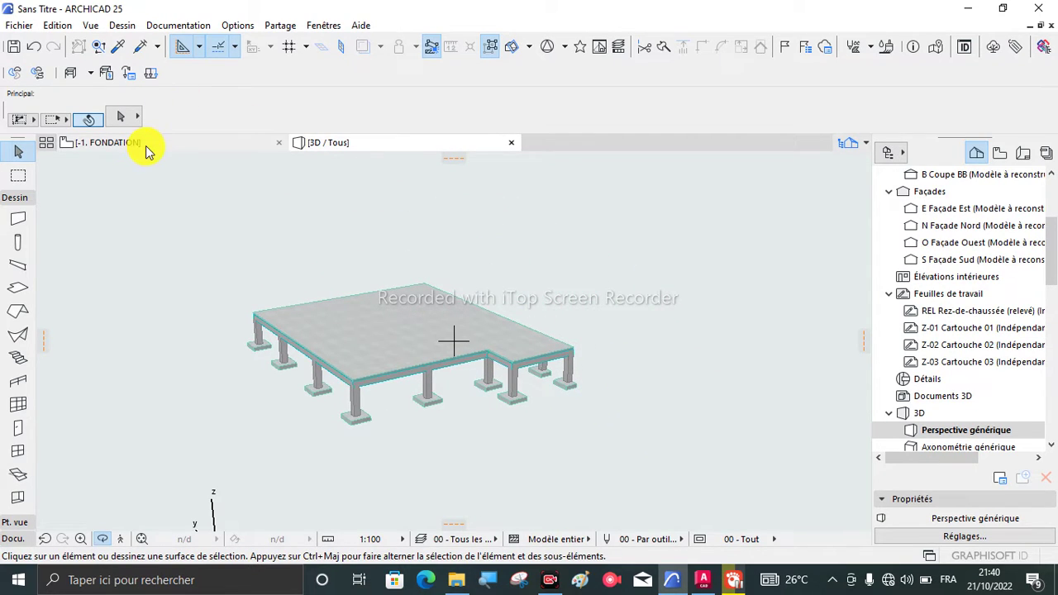
Step: Enclose the whole foundation in a rectangular selection zone and select all the columns inside it
scroll(366, 350, "down", 5)
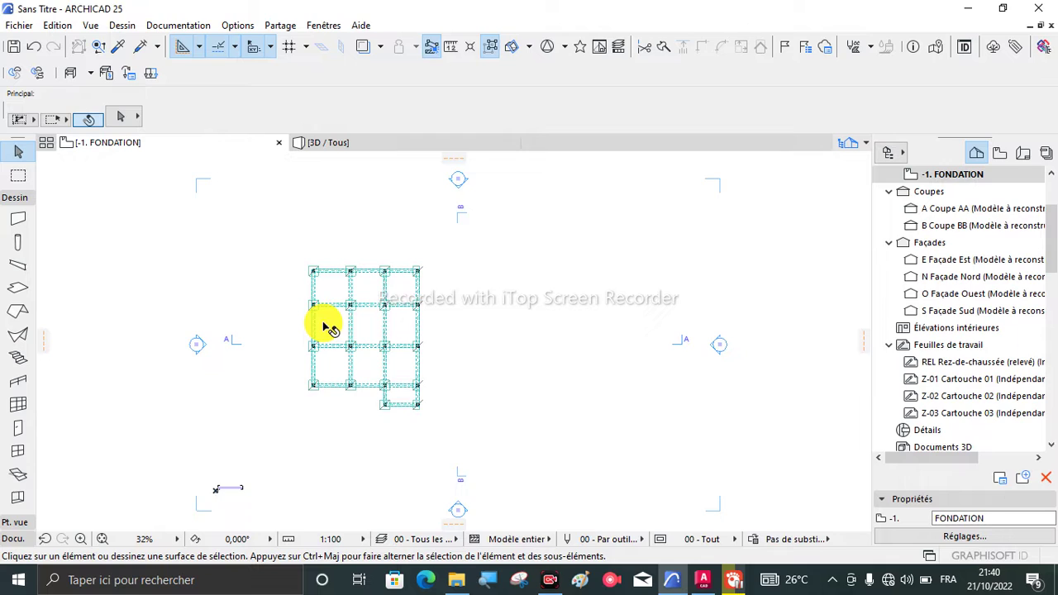
scroll(330, 329, "up", 5)
scroll(316, 218, "down", 3)
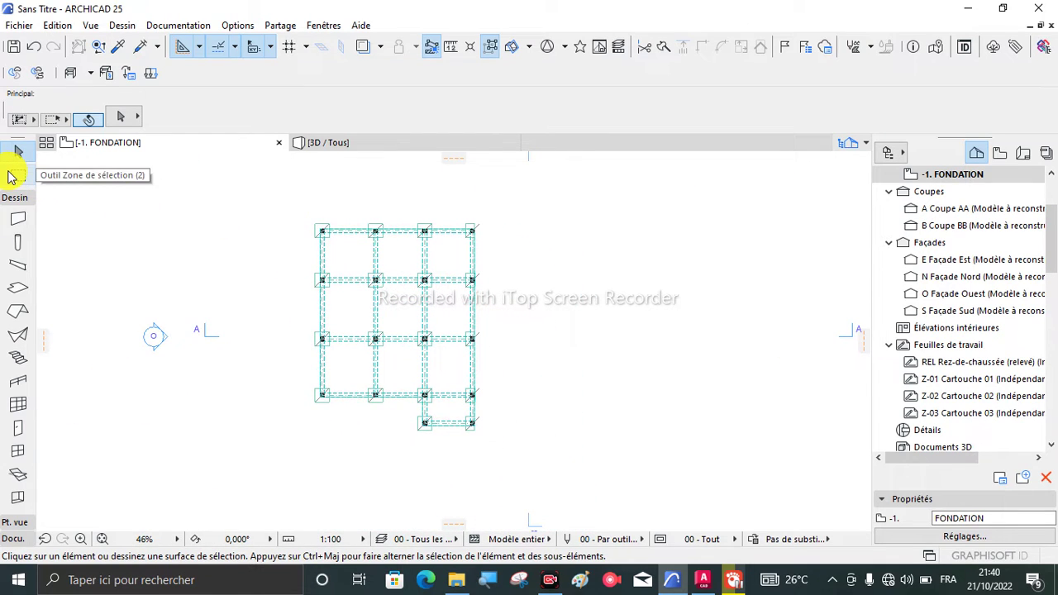
left_click(13, 176)
left_click(277, 200)
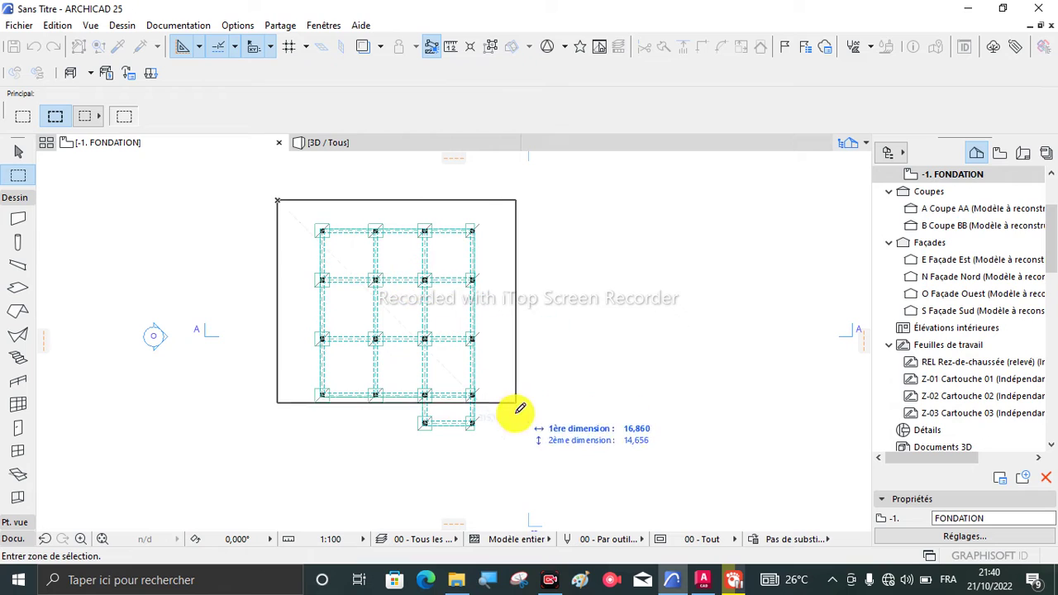
left_click(534, 447)
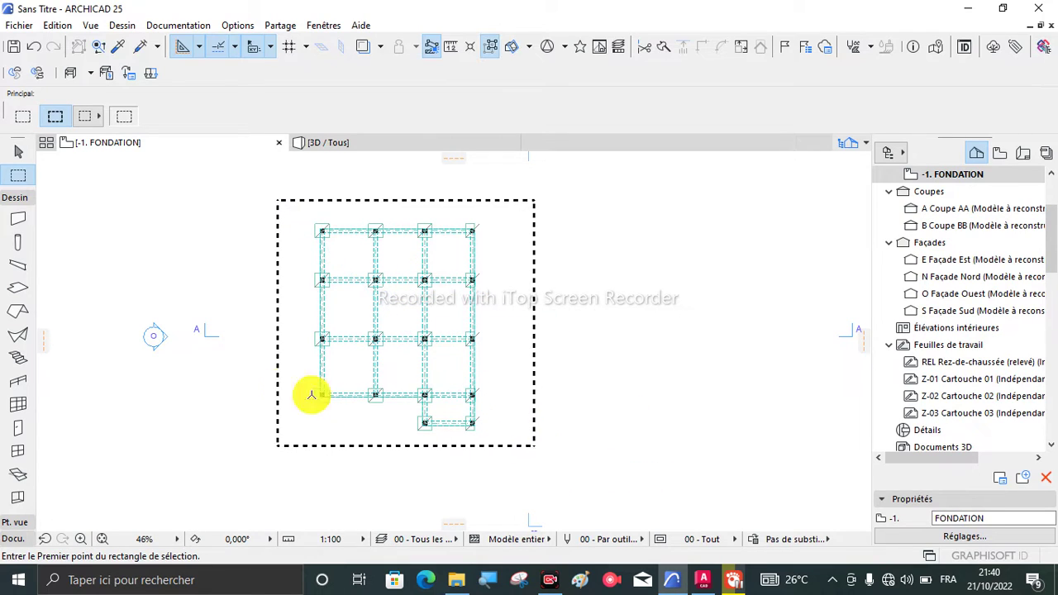
left_click(13, 245)
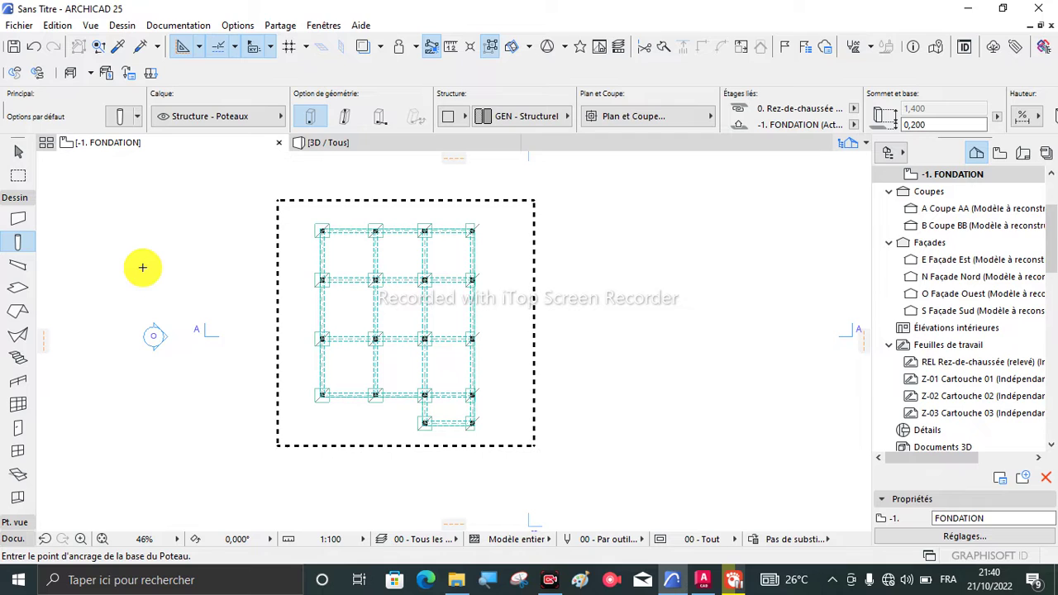
key("ctrl+a")
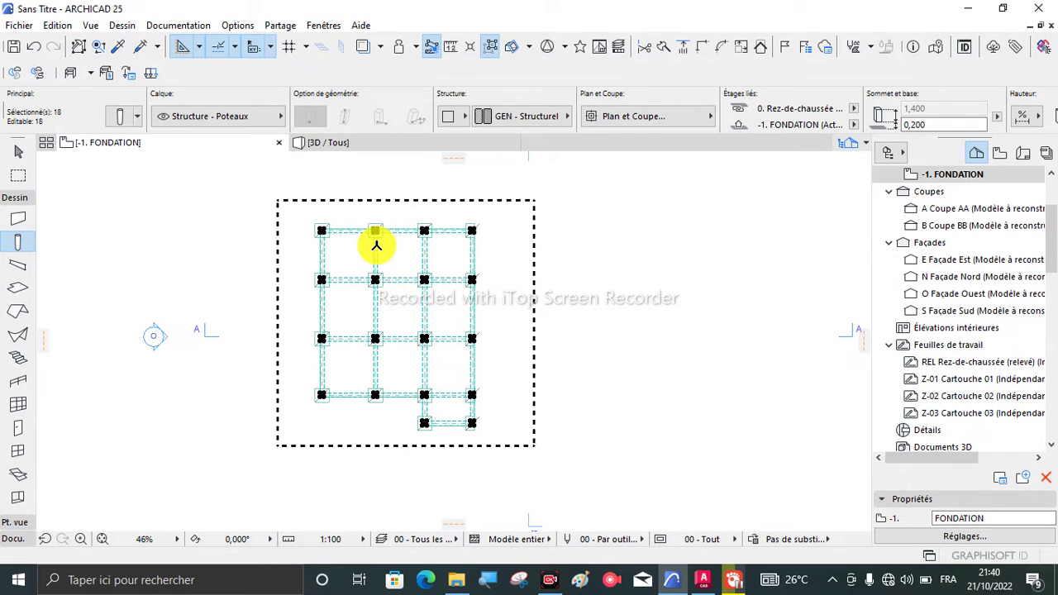
scroll(376, 245, "up", 5)
scroll(374, 243, "down", 4)
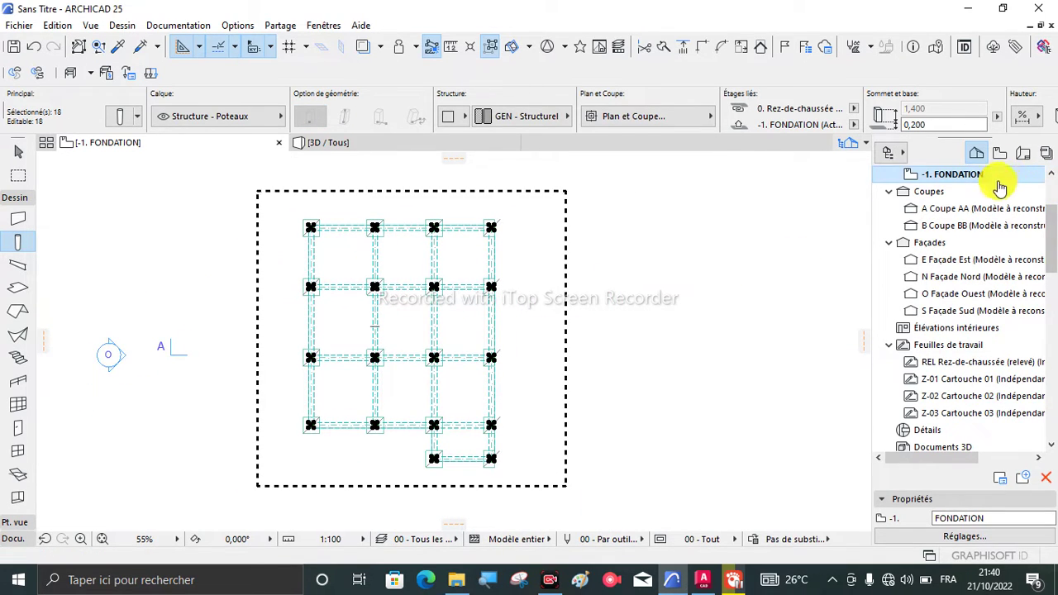
Step: Open the Rez-de-chaussée plan, try to paste the foundation columns there, and clear the selection zone
scroll(1002, 187, "up", 3)
left_click(952, 262)
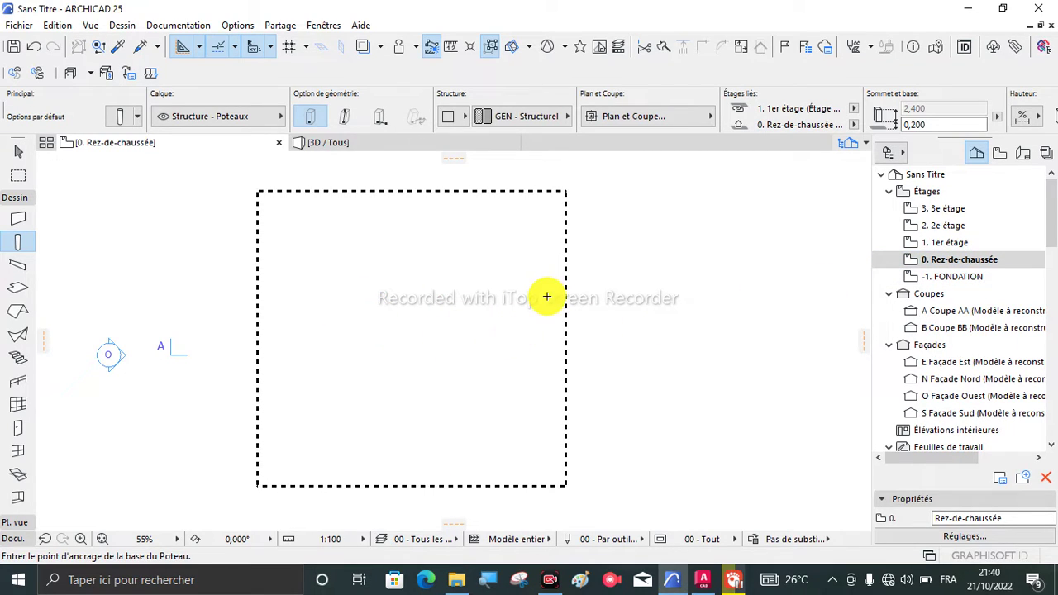
key("ctrl+v")
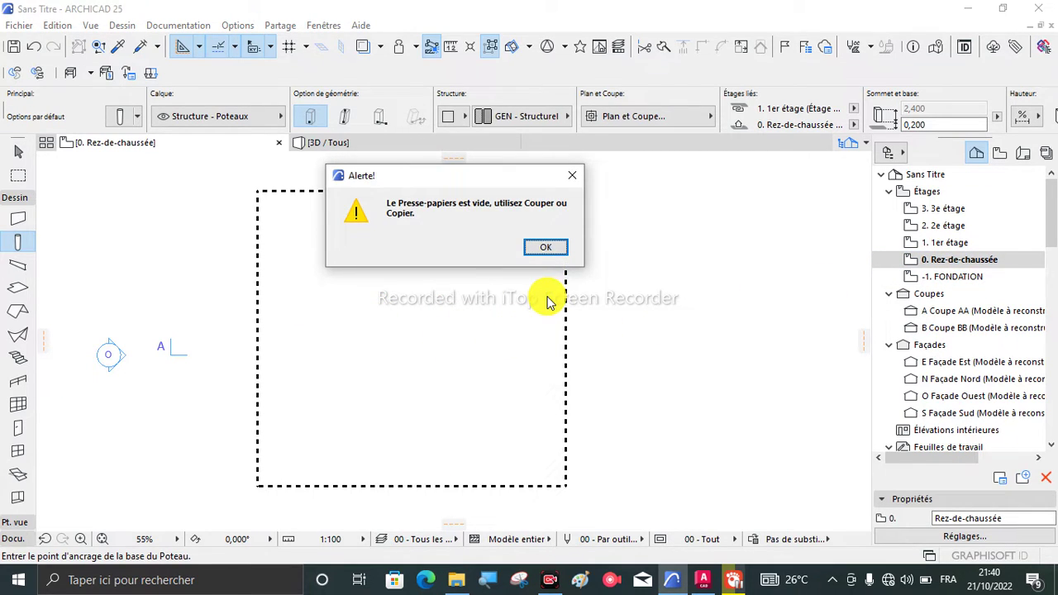
left_click(546, 248)
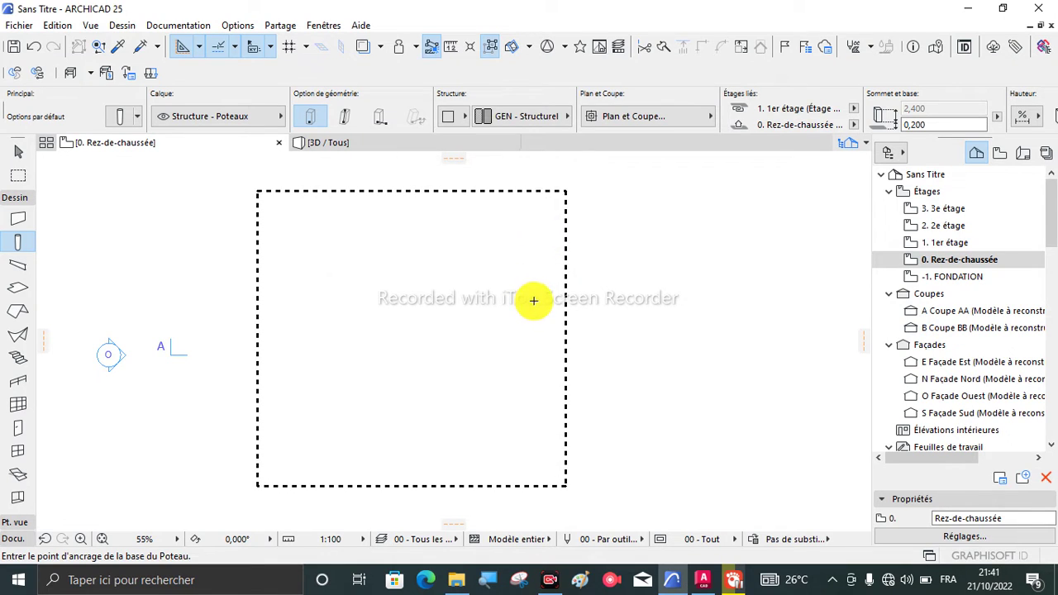
key("ctrl+v")
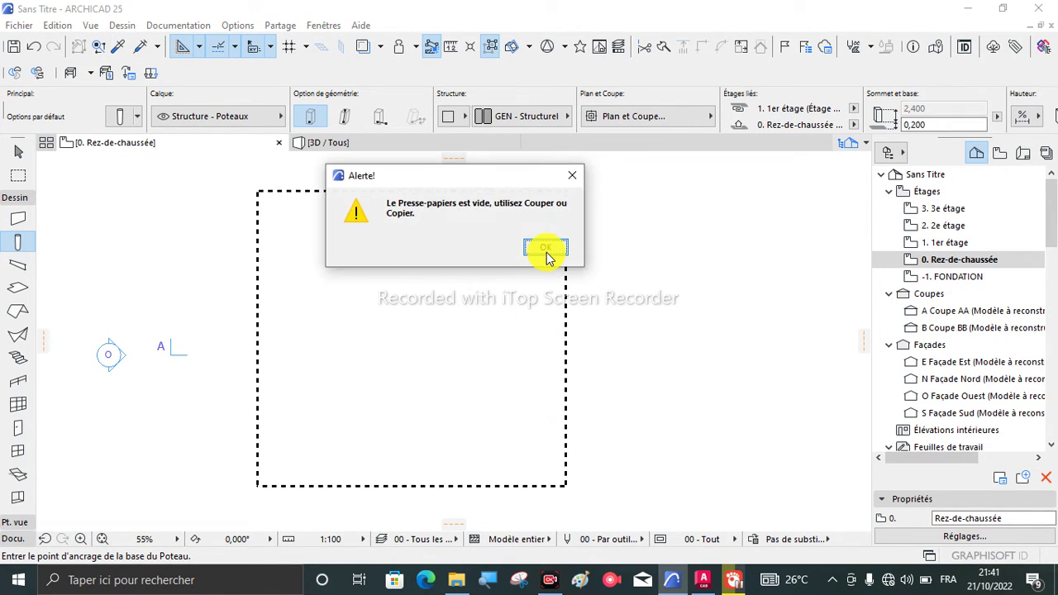
left_click(545, 248)
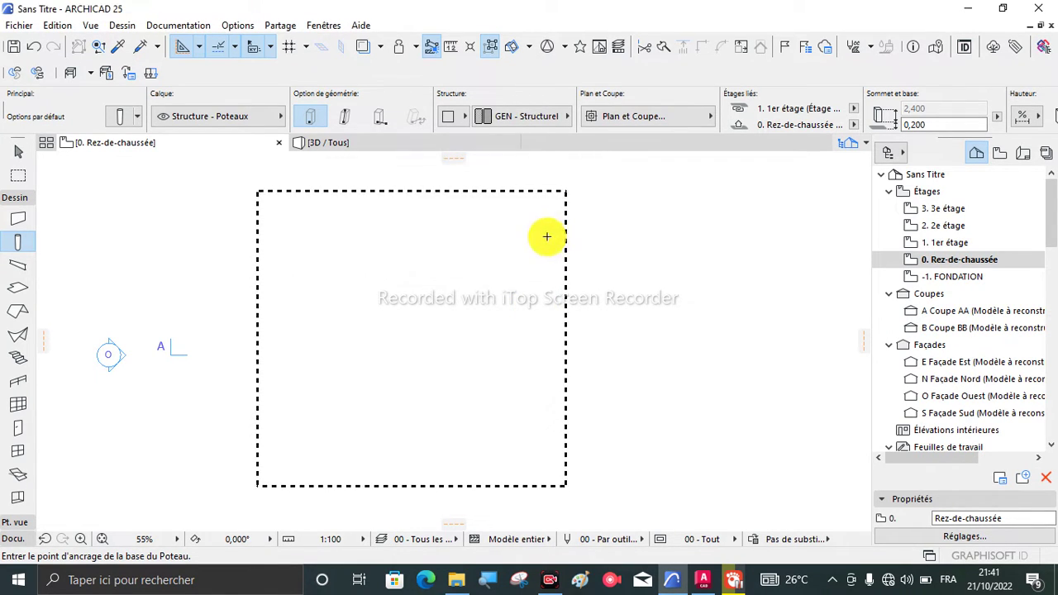
key("Escape")
key("Escape")
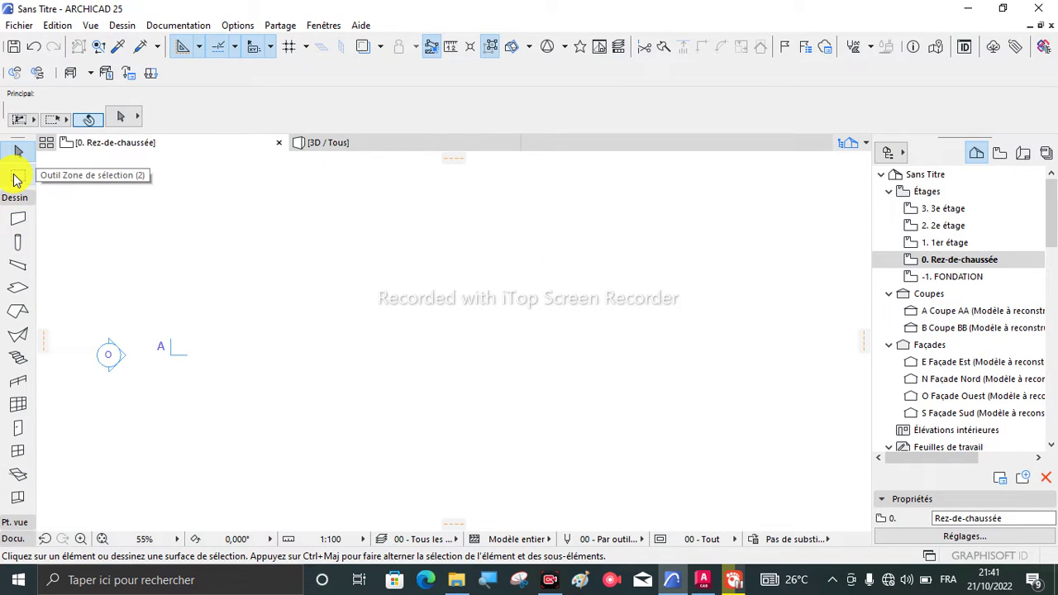
Step: Return to the FONDATION plan and undo the last slab edit on the bottom-right footing
left_click(968, 261)
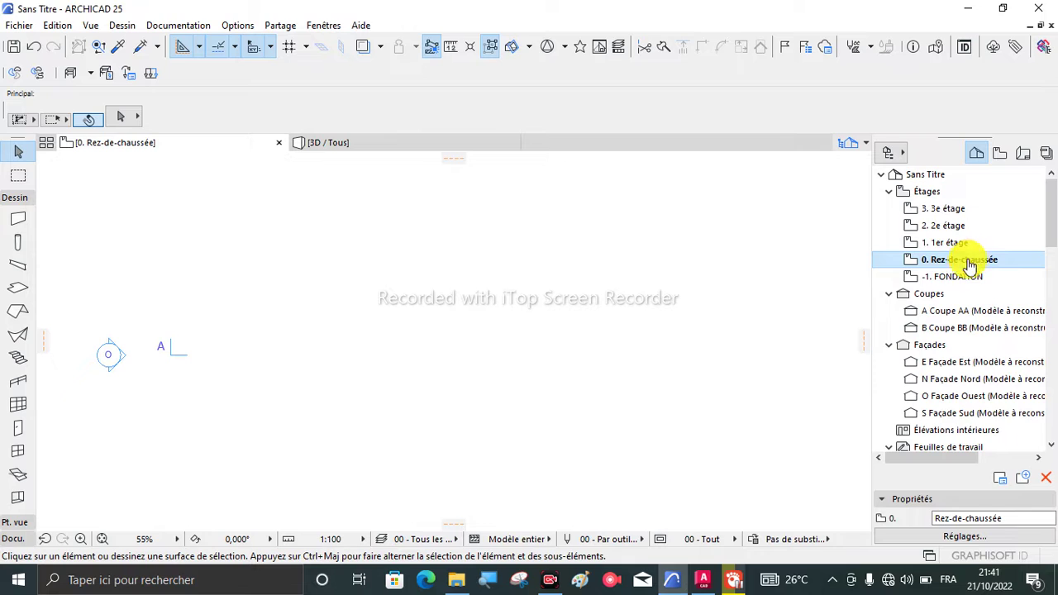
double_click(958, 277)
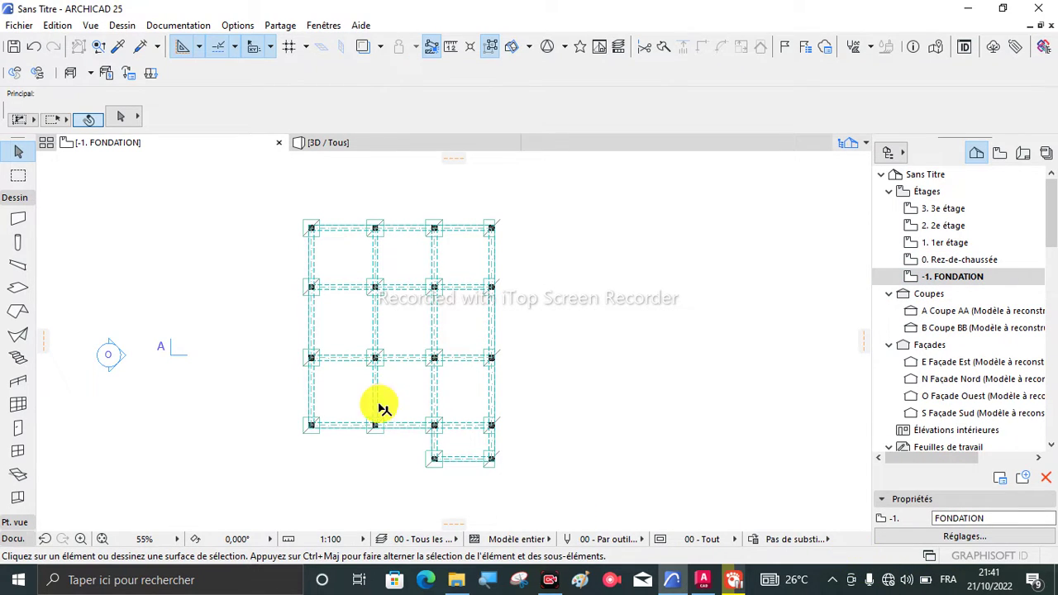
scroll(356, 388, "up", 4)
scroll(379, 351, "down", 4)
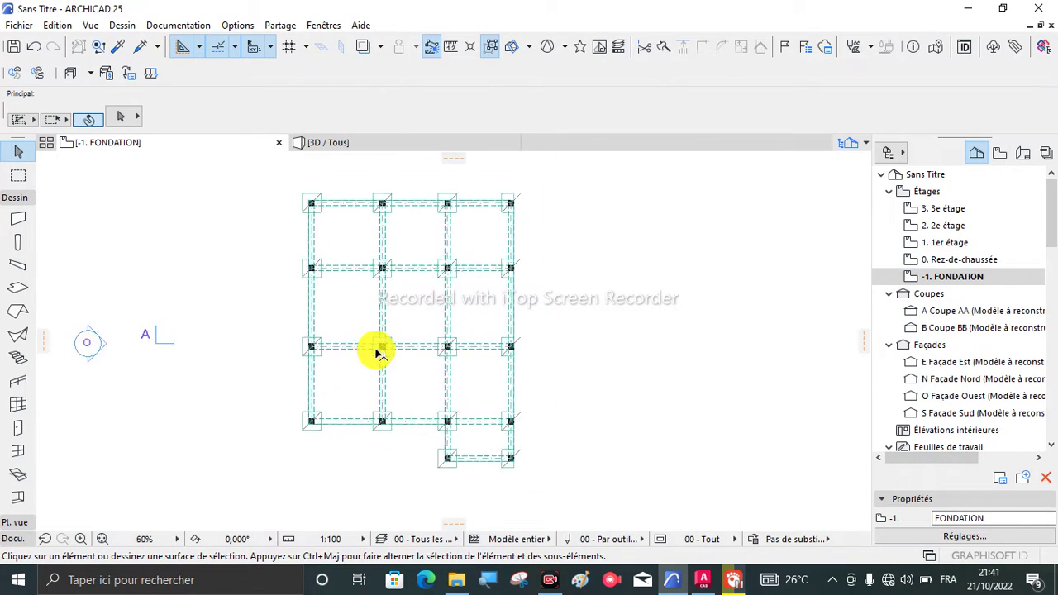
left_click(16, 244)
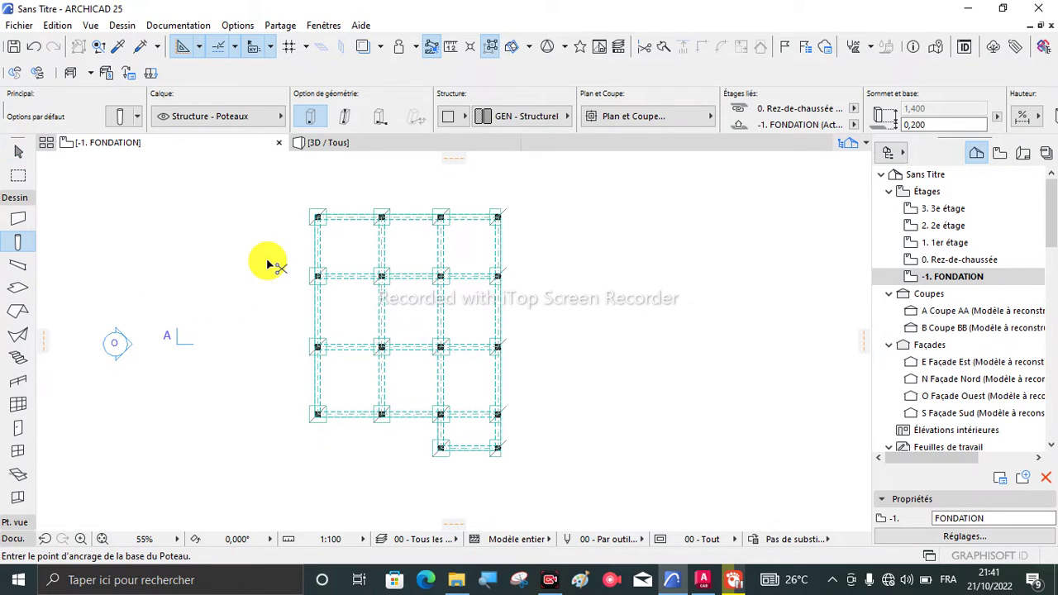
key("ctrl+z")
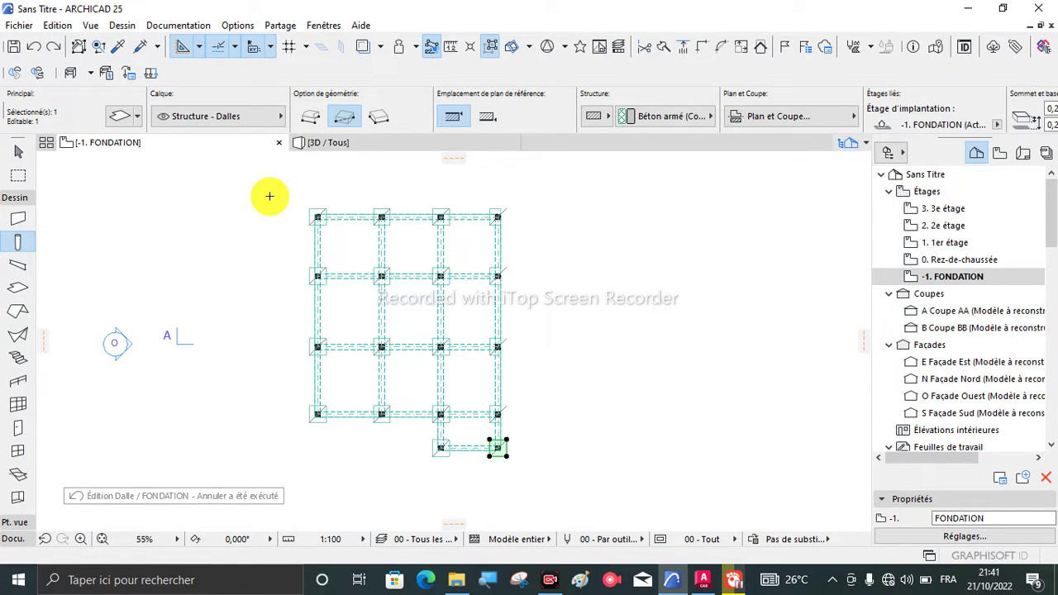
Step: Select all the columns on the FONDATION plan and try again to paste them onto the Rez-de-chaussée plan
left_click(19, 245)
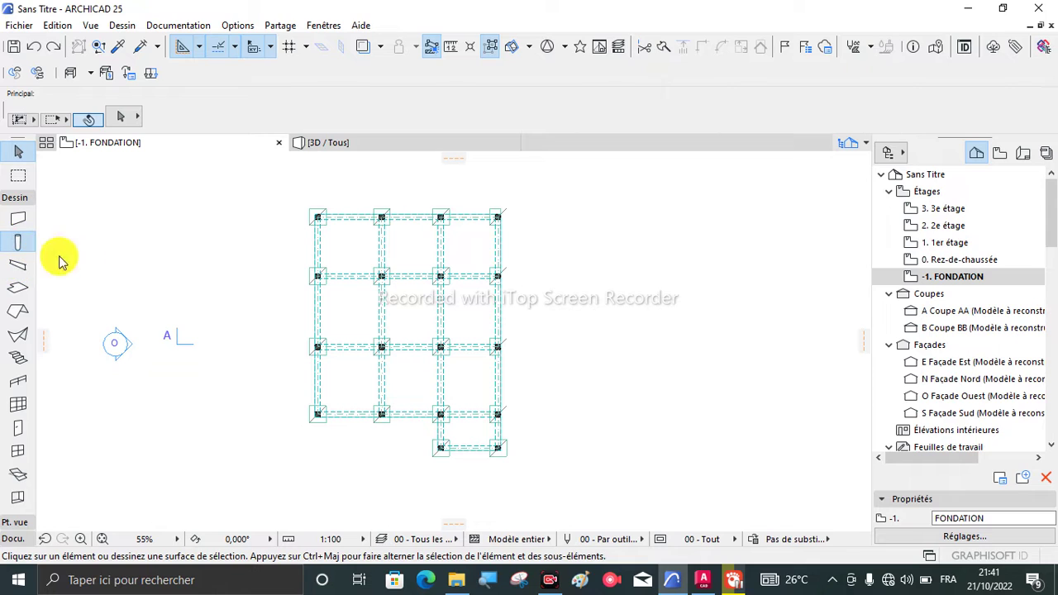
mouse_move(470, 147)
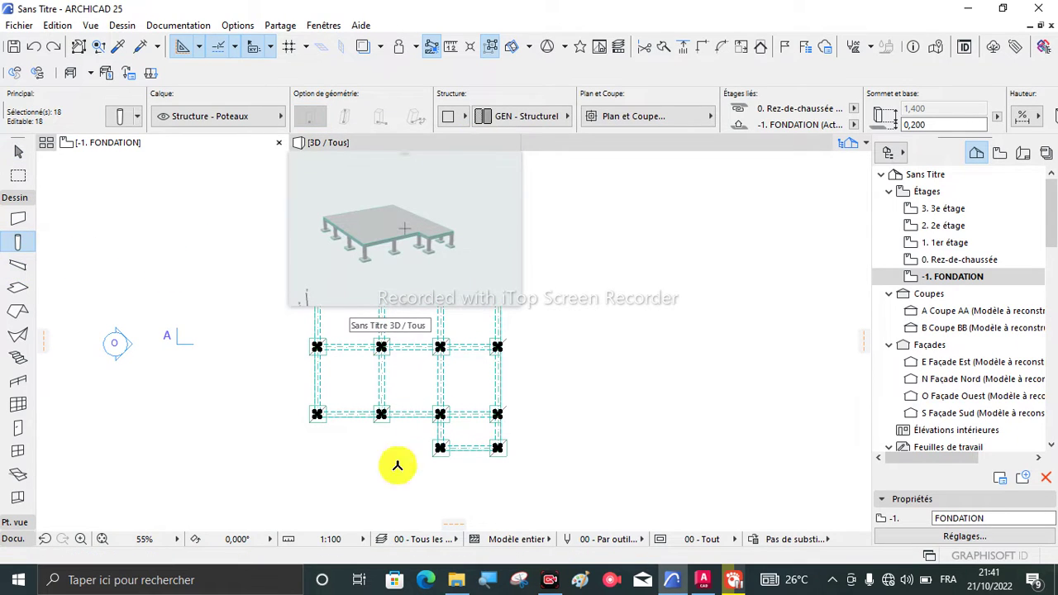
scroll(505, 467, "down", 3)
scroll(425, 446, "up", 3)
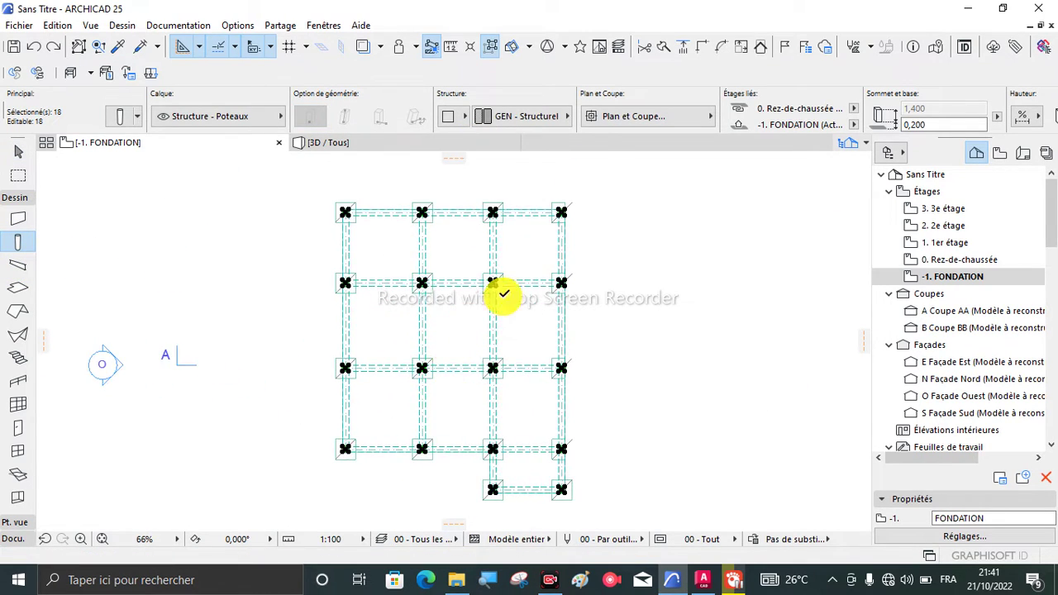
left_click(932, 261)
left_click(932, 261)
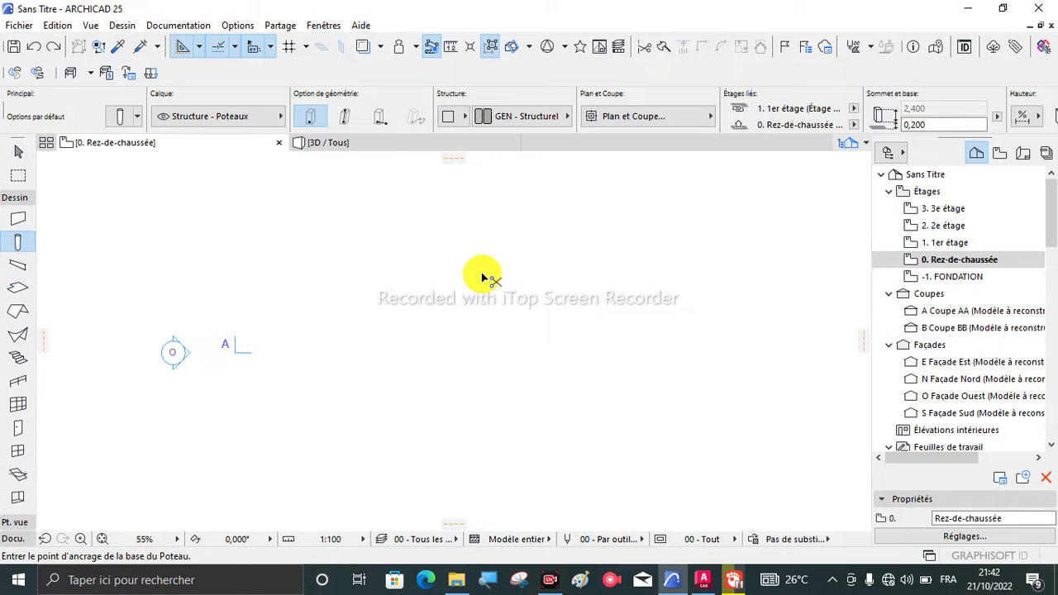
key("ctrl+v")
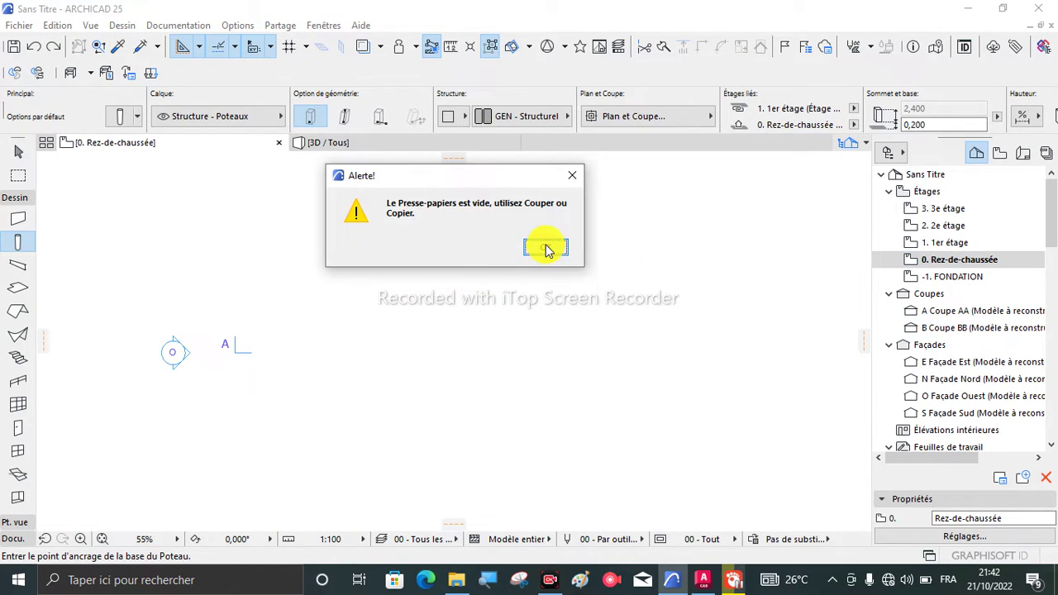
left_click(545, 248)
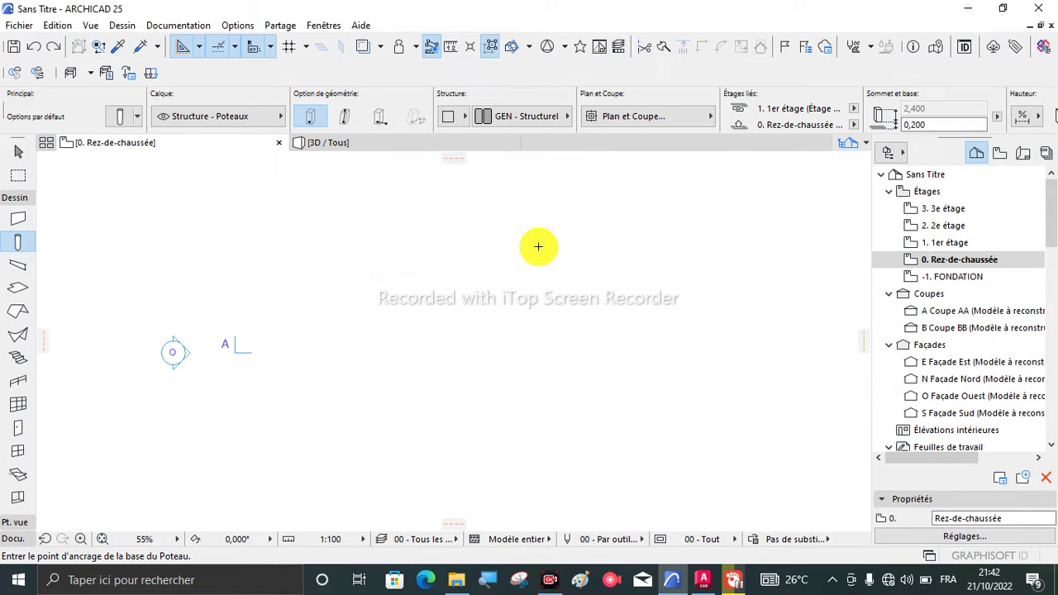
Step: Back on the FONDATION plan, offset the bottom-right footing's right edge inward to the outer face of its column
left_click(953, 281)
double_click(953, 280)
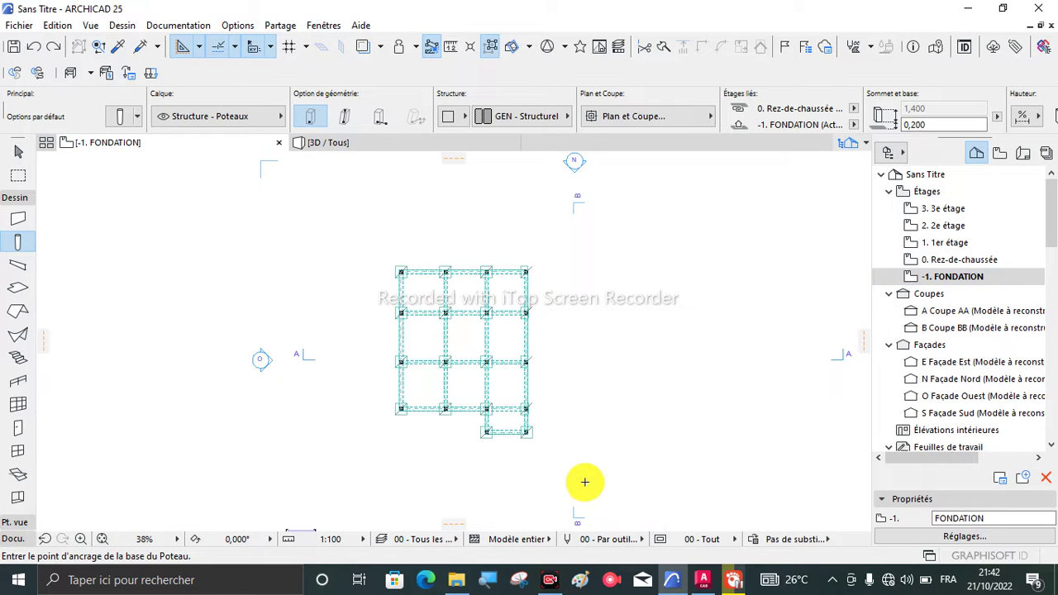
scroll(602, 491, "up", 3)
scroll(524, 437, "down", 1)
scroll(482, 220, "up", 1)
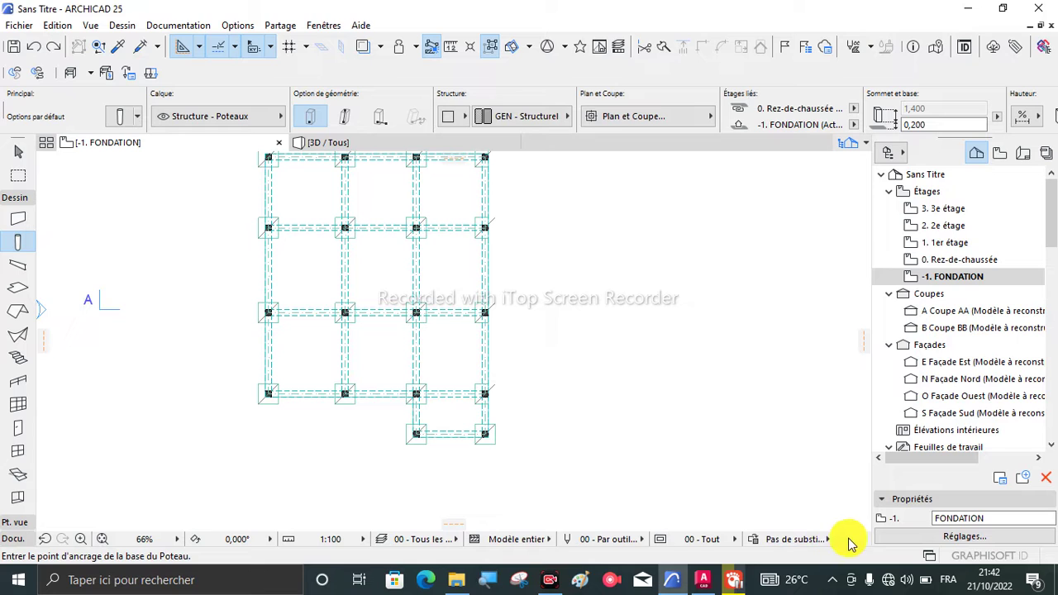
scroll(490, 385, "up", 3)
key("Escape")
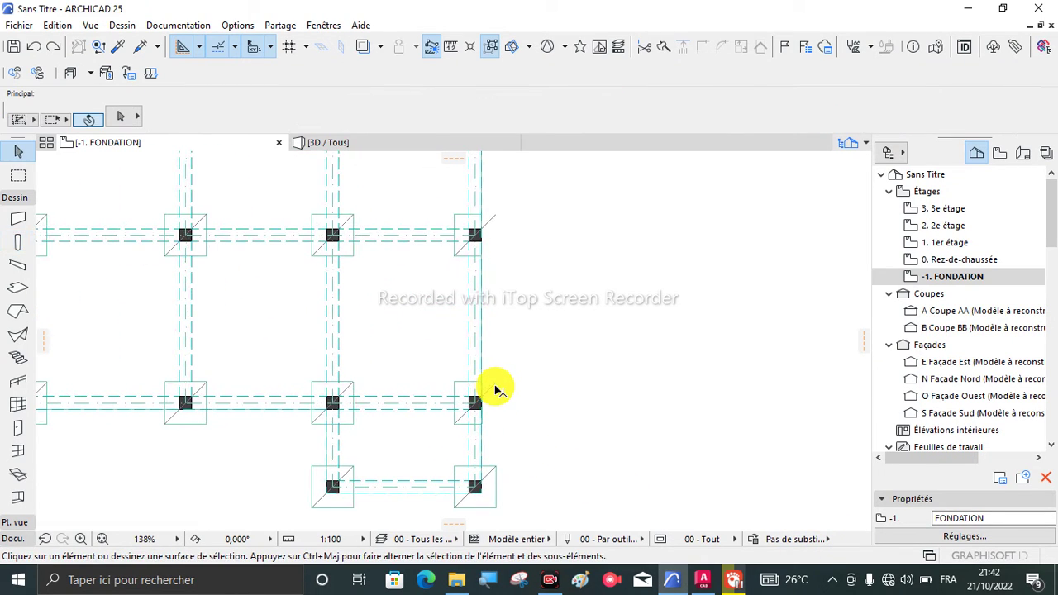
scroll(497, 487, "up", 3)
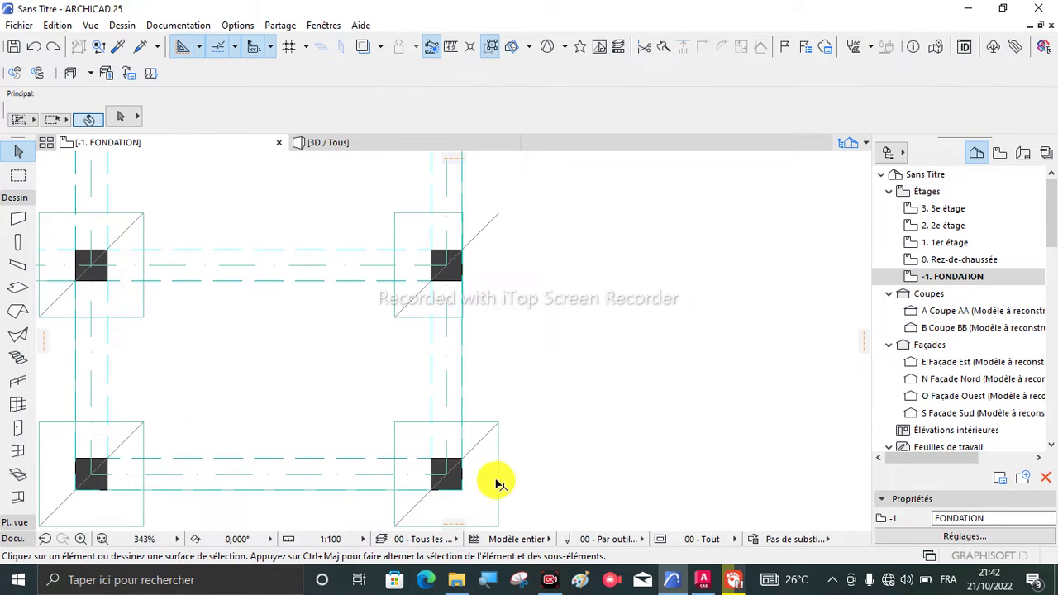
left_click(498, 463)
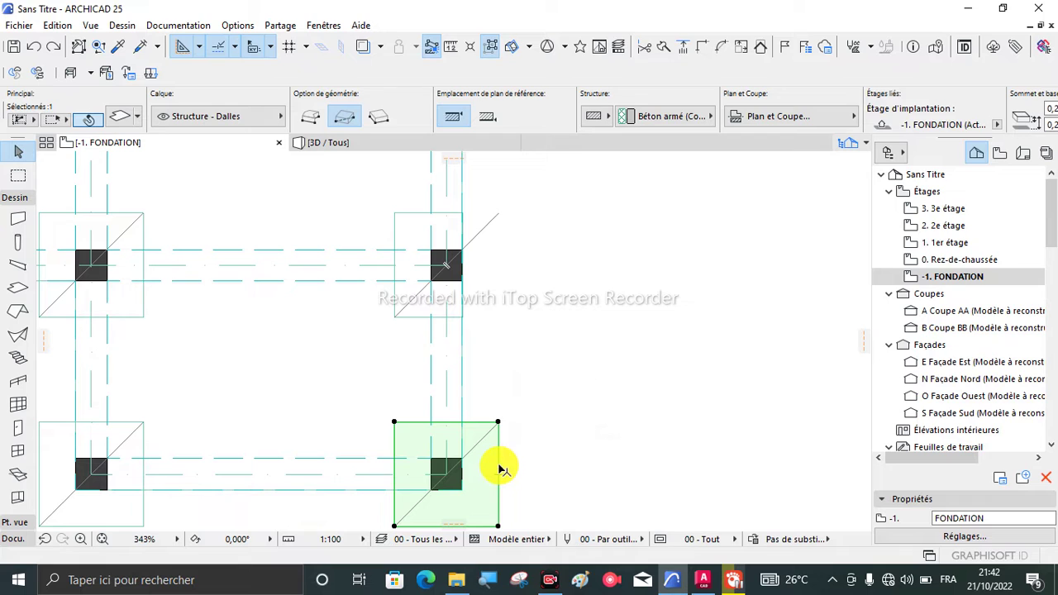
left_click(498, 469)
left_click(463, 472)
left_click(529, 404)
scroll(524, 406, "down", 6)
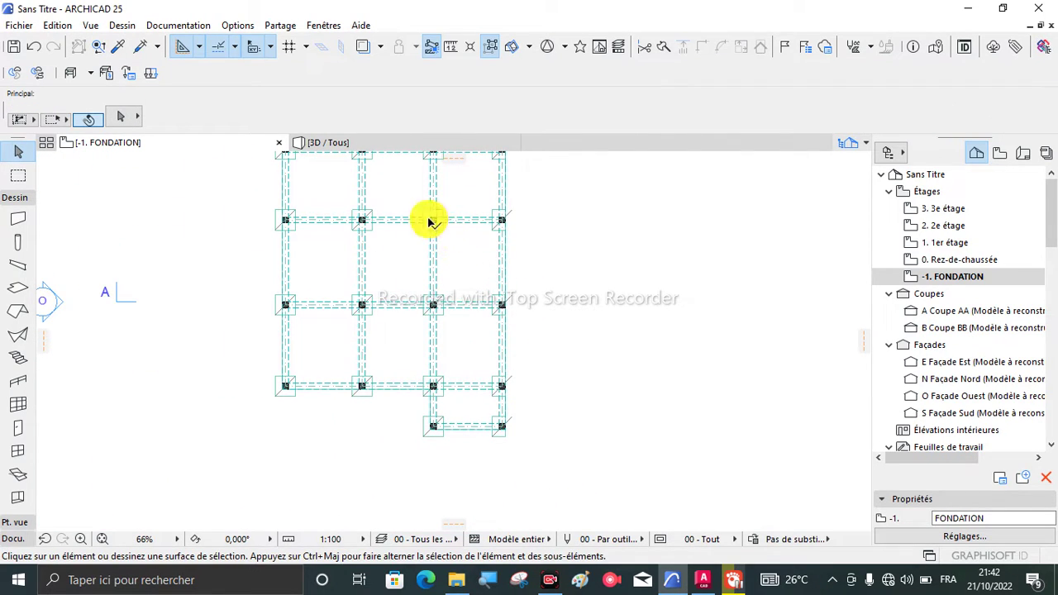
Step: Select all the drawn lines on the FONDATION plan and delete them
scroll(486, 291, "up", 4)
scroll(560, 312, "down", 3)
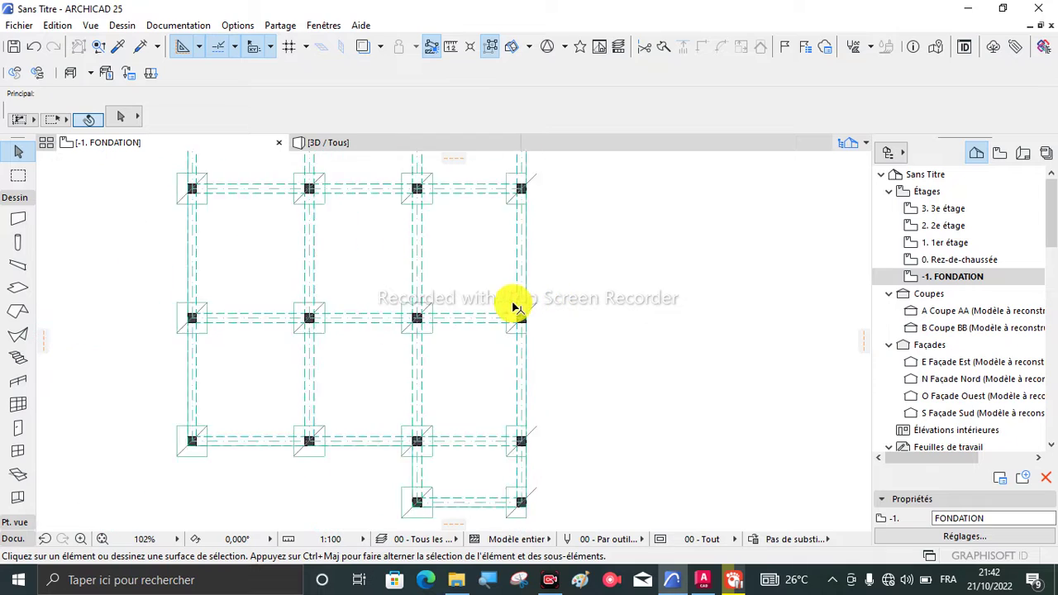
left_click(13, 538)
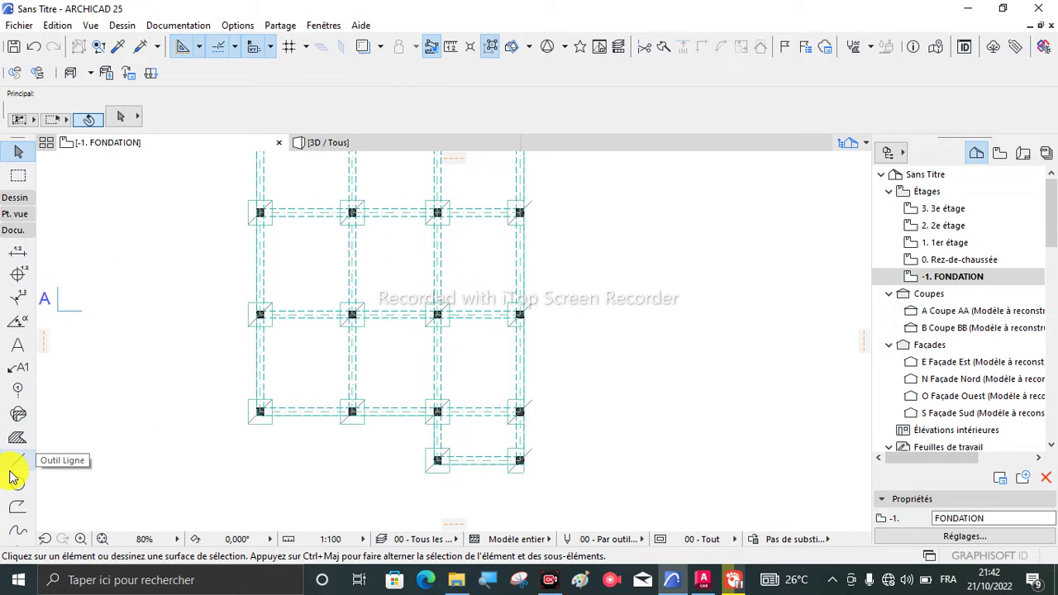
left_click(17, 461)
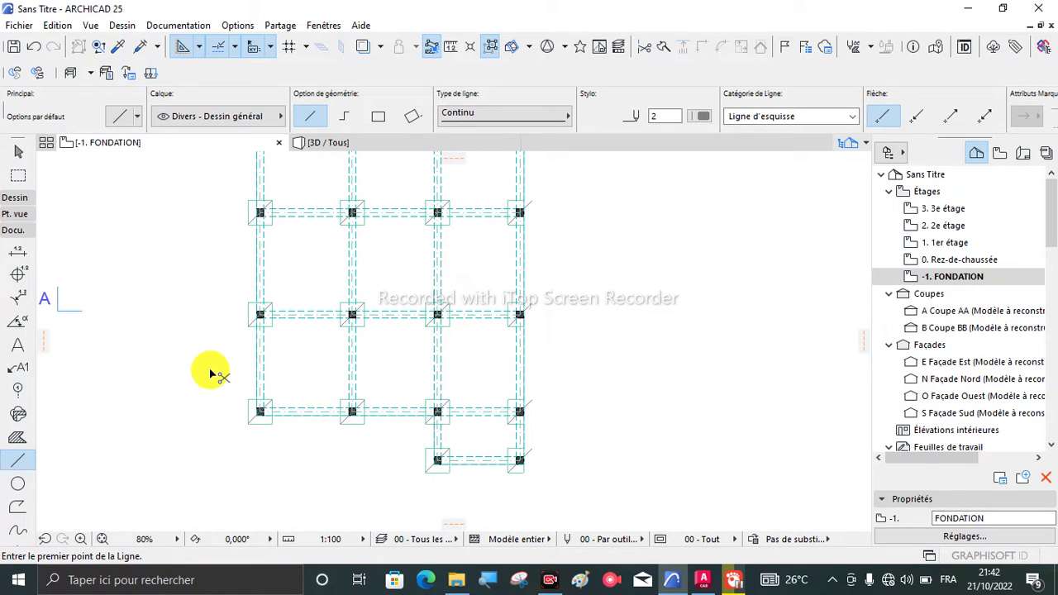
key("ctrl+a")
key("Delete")
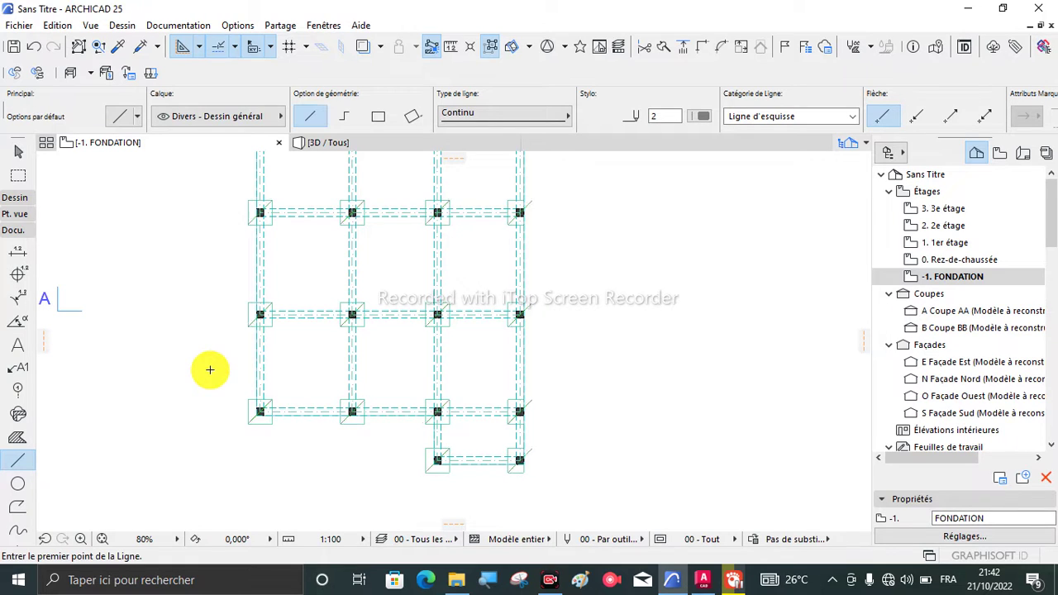
scroll(483, 413, "down", 3)
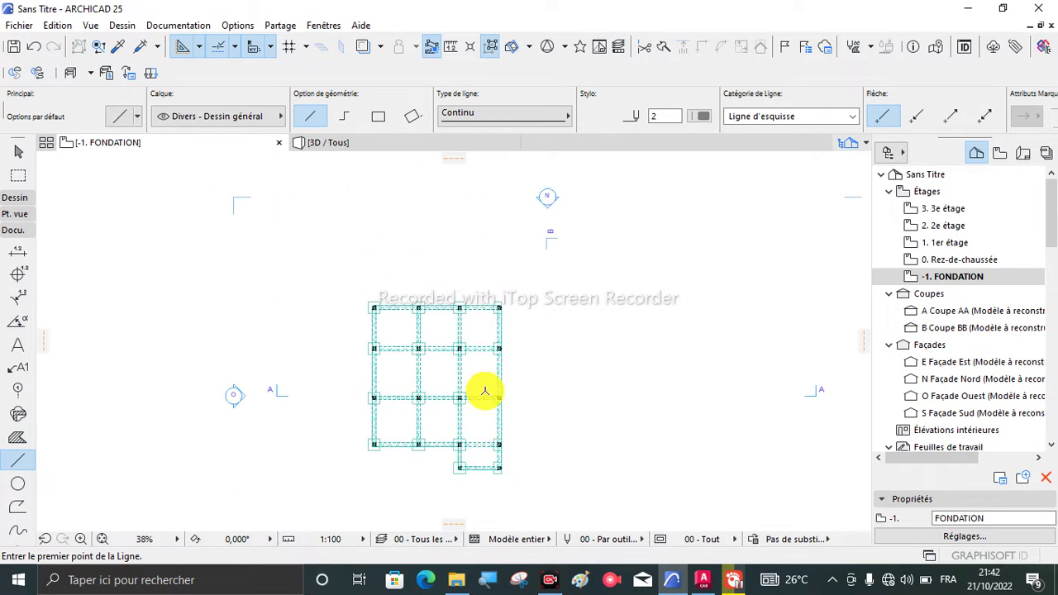
scroll(495, 289, "up", 8)
scroll(504, 289, "down", 6)
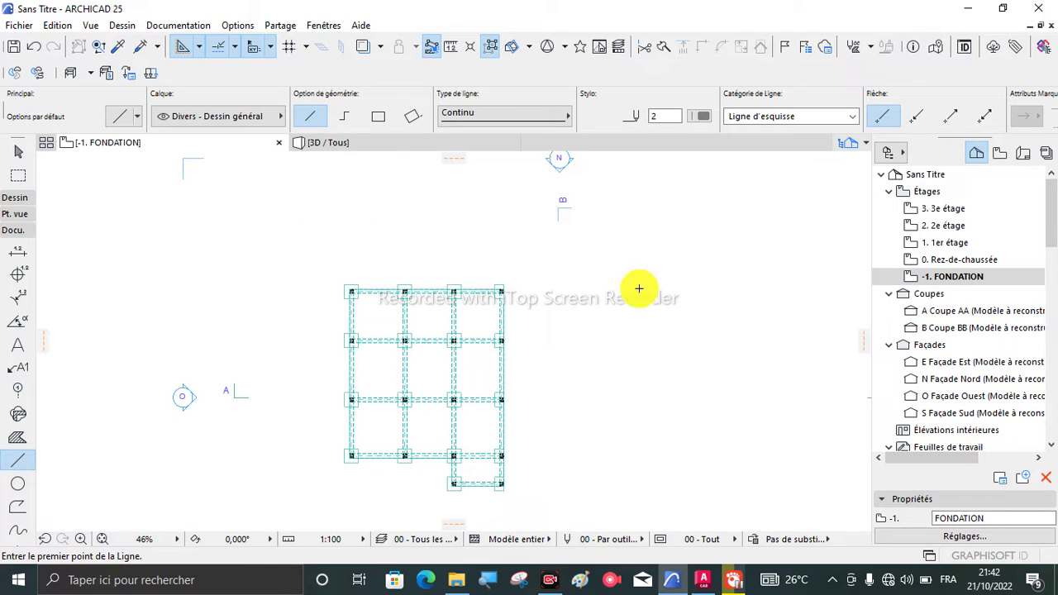
Step: Copy only the Poteau elements from storey -1. FONDATION to 0. Rez-de-chaussée and check the copied columns in 3D
right_click(916, 285)
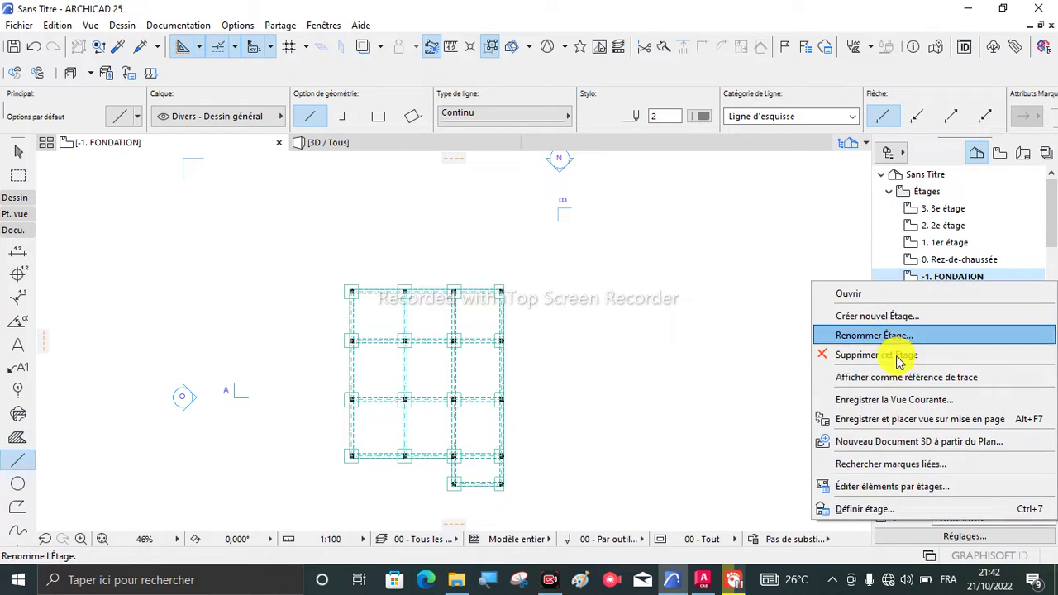
left_click(855, 495)
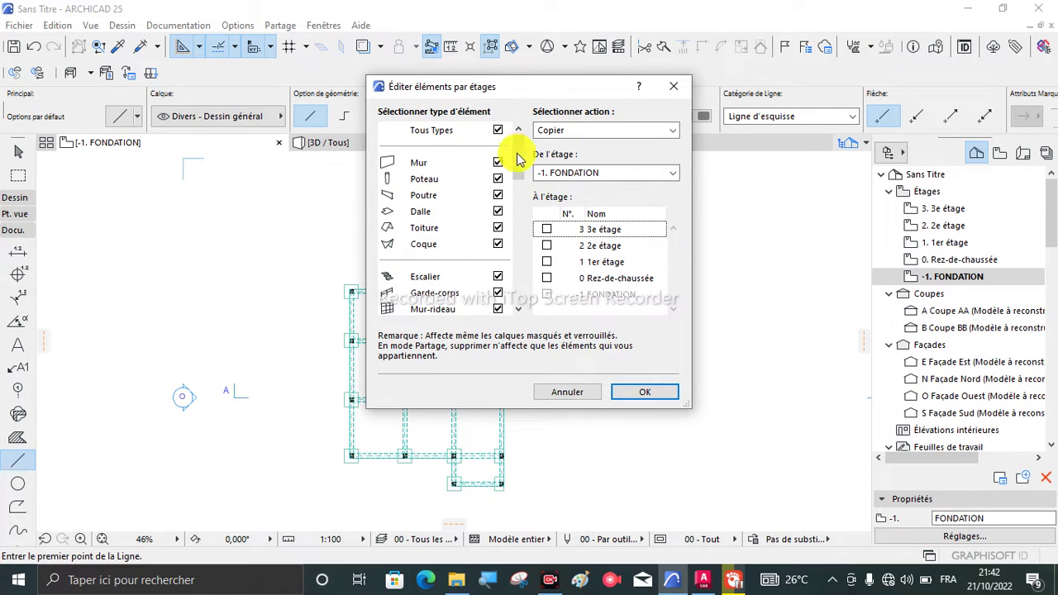
left_click(497, 131)
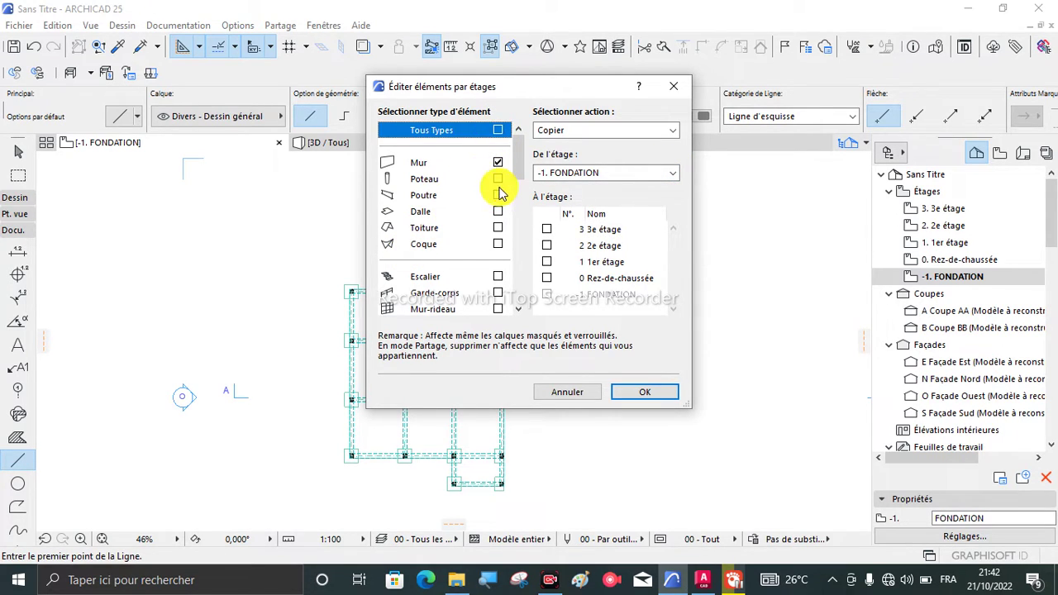
left_click(497, 179)
left_click(498, 162)
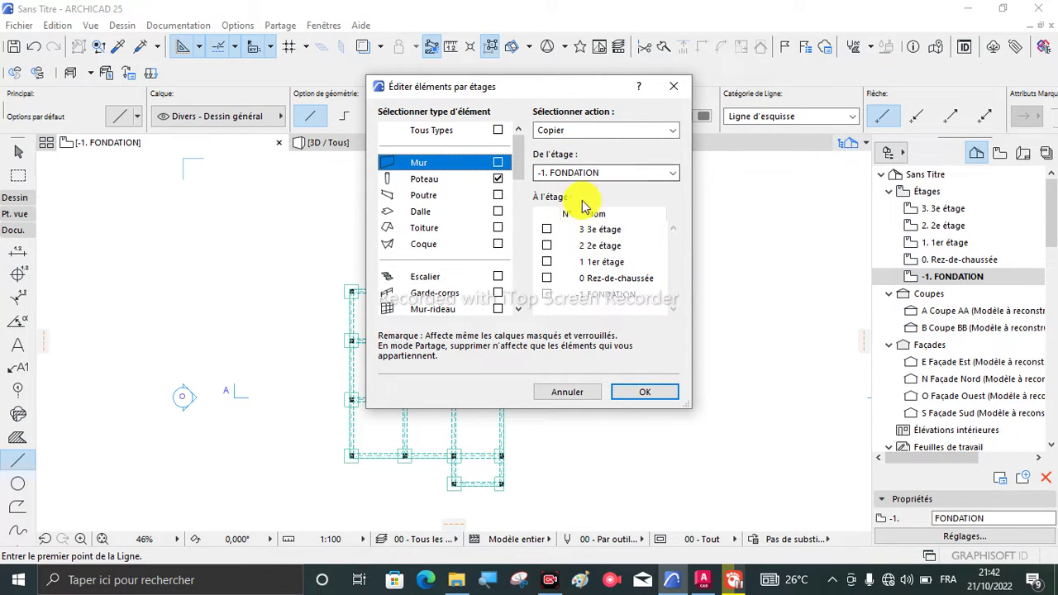
left_click(547, 279)
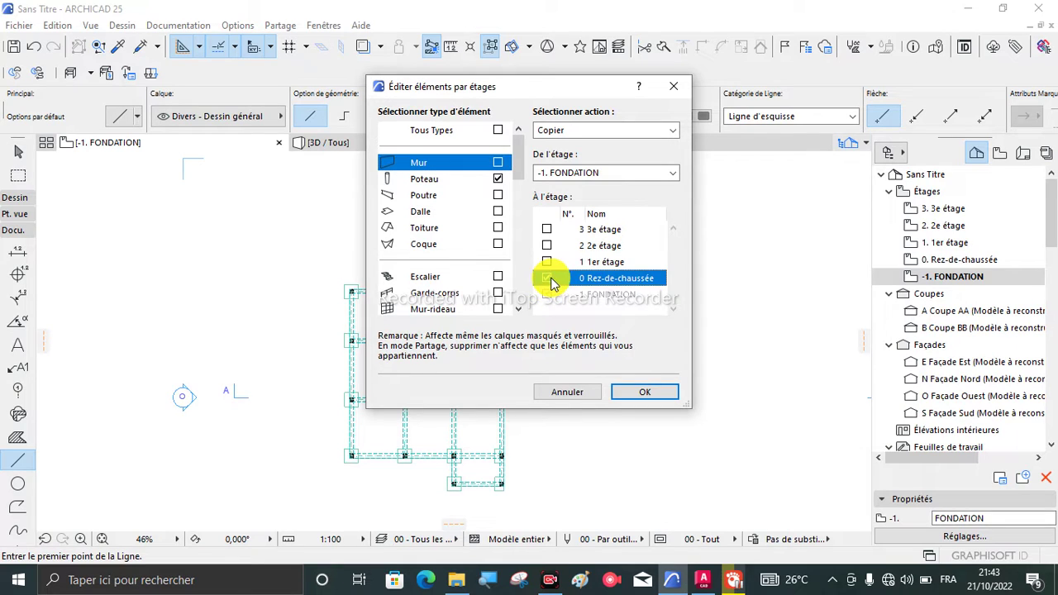
left_click(643, 393)
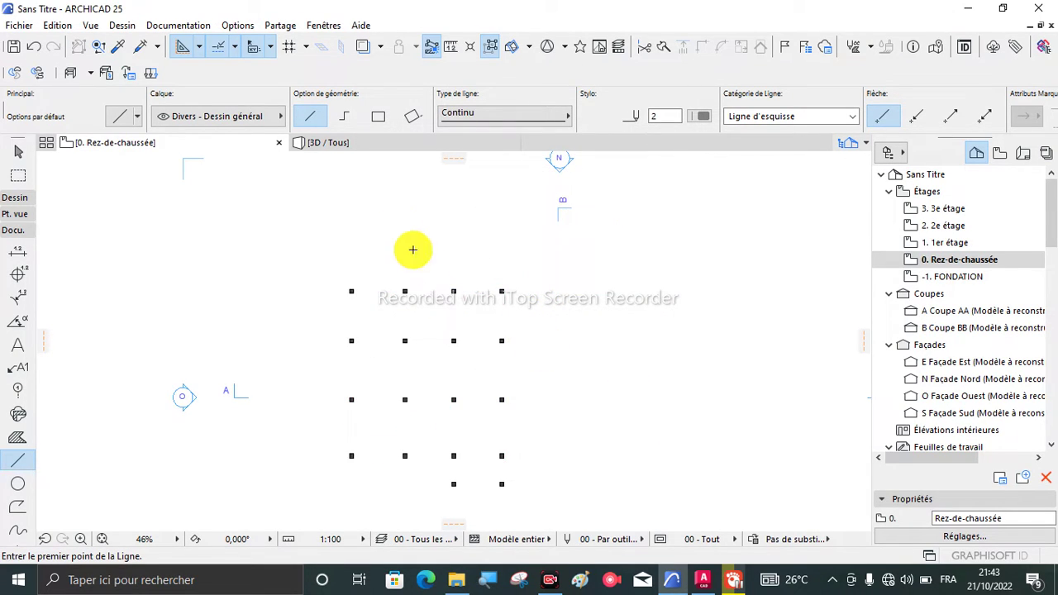
left_click(338, 142)
left_click_drag(364, 361, 392, 341)
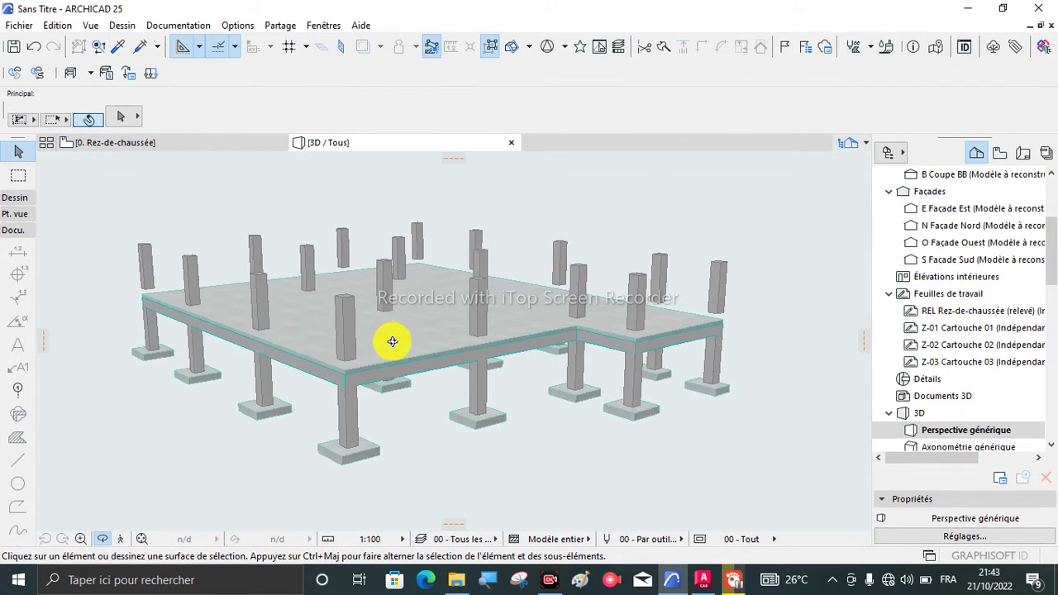
scroll(349, 349, "up", 3)
scroll(349, 350, "down", 5)
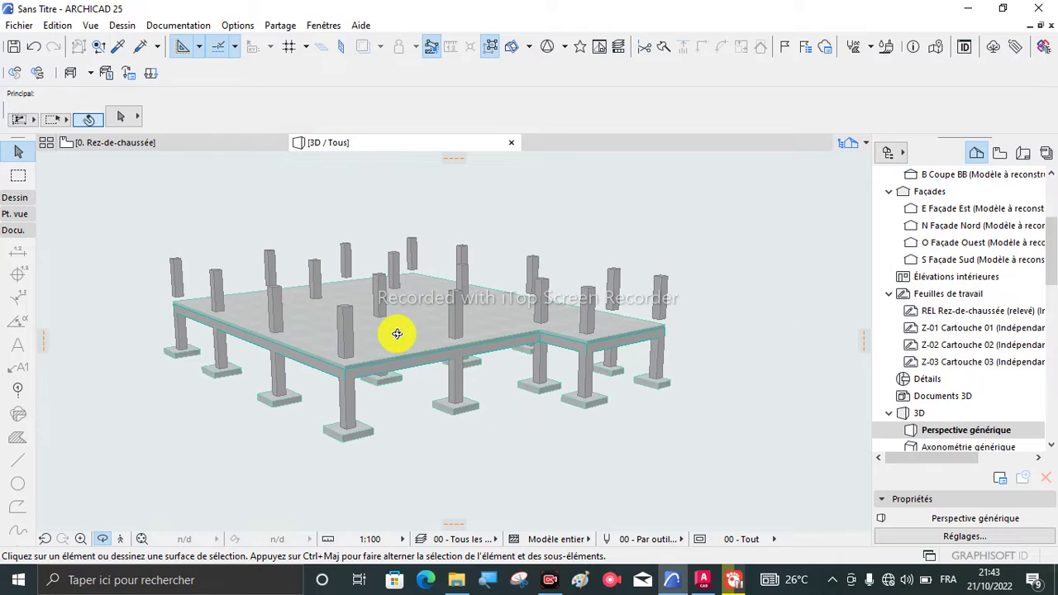
left_click_drag(397, 334, 389, 366)
Step: Select all the columns on the Rez-de-chaussée plan and set their base offset to 0,000 and top offset to -0,4
left_click(160, 147)
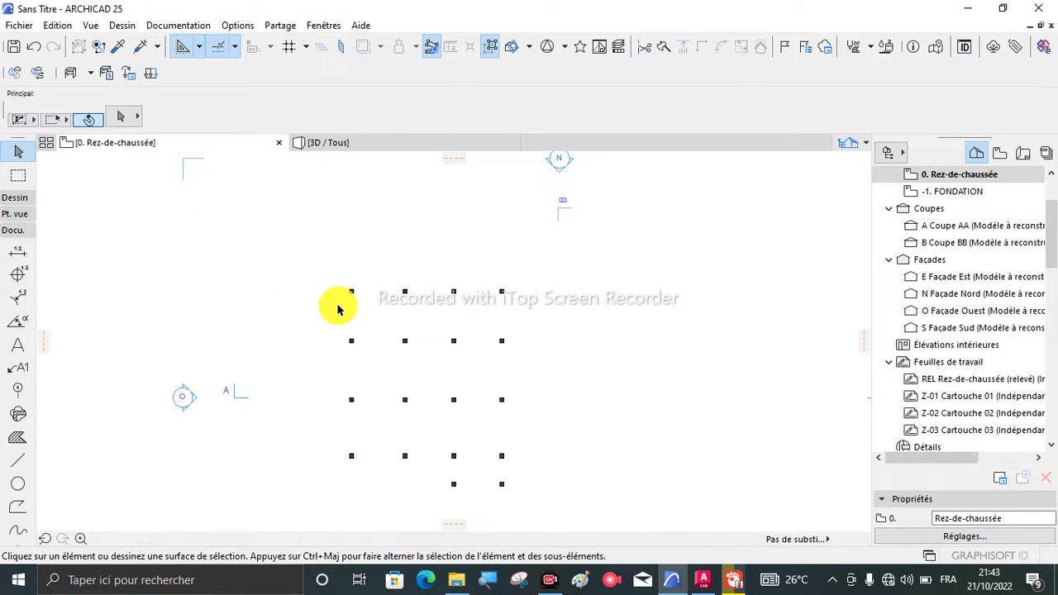
left_click(8, 199)
left_click(16, 243)
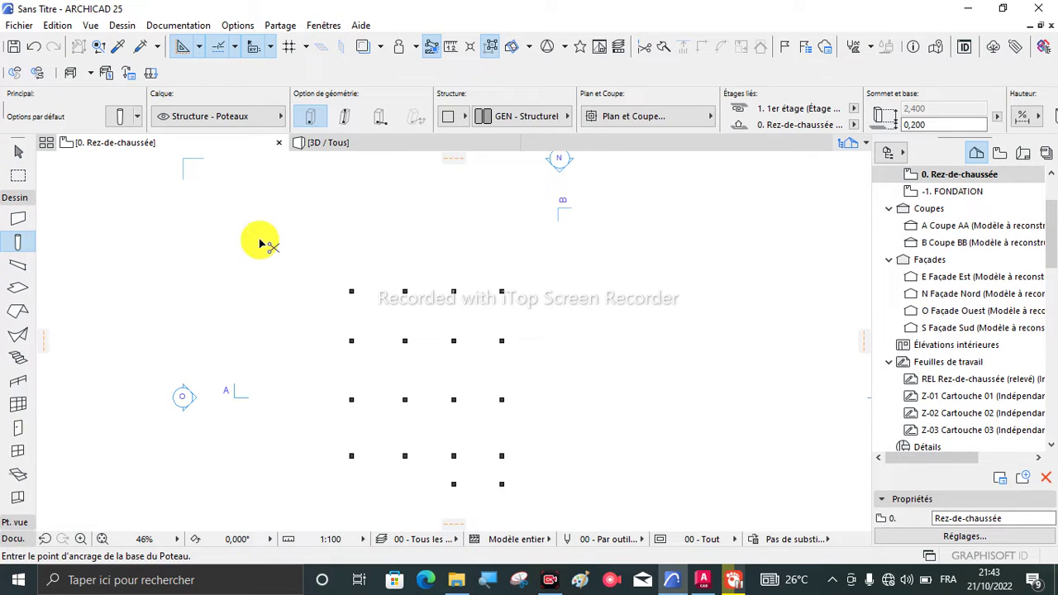
key("ctrl+a")
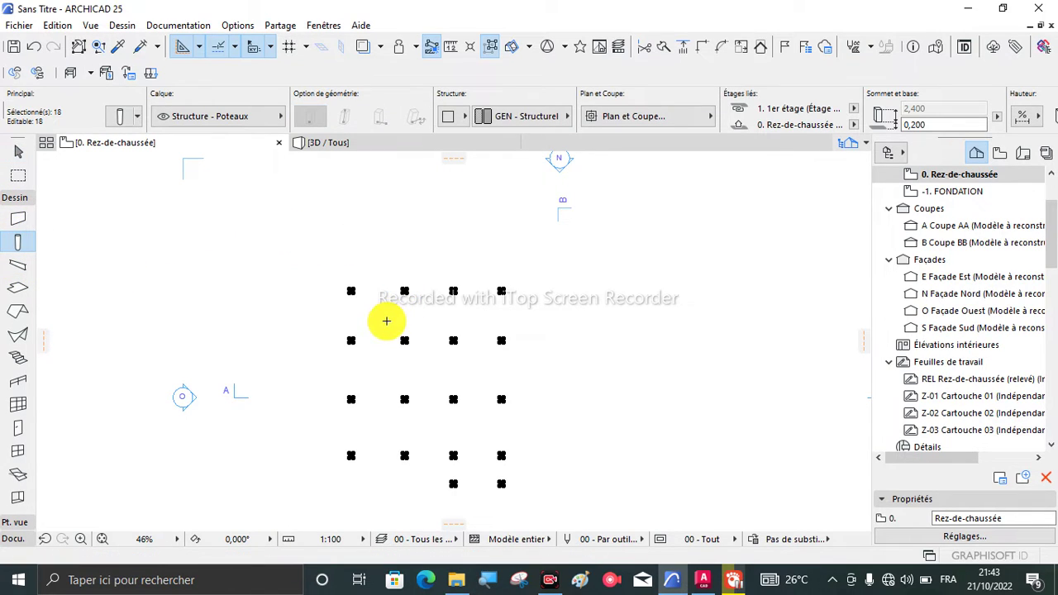
scroll(385, 319, "up", 3)
left_click(119, 117)
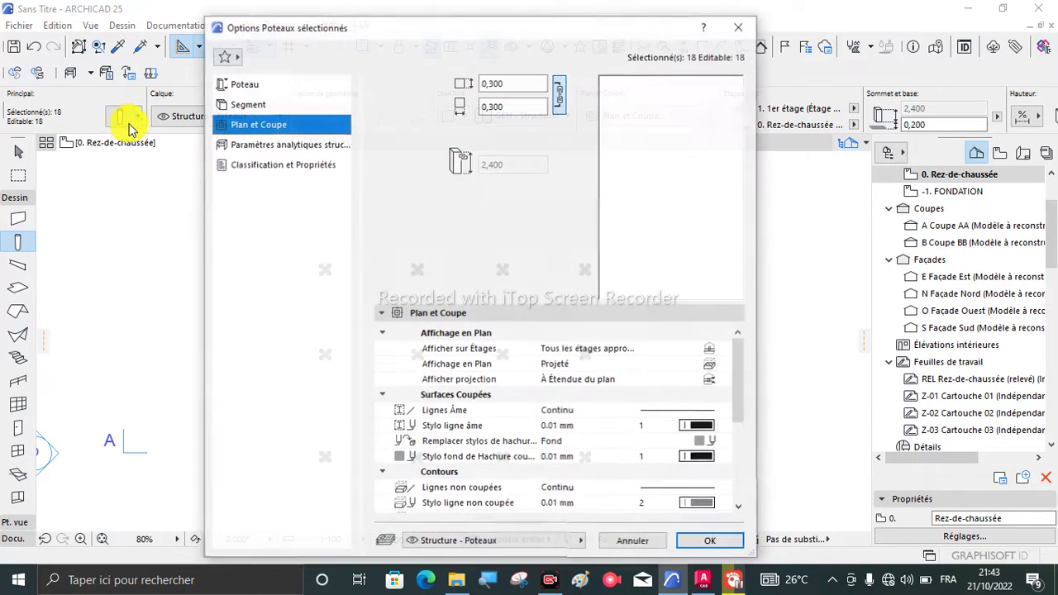
left_click(248, 104)
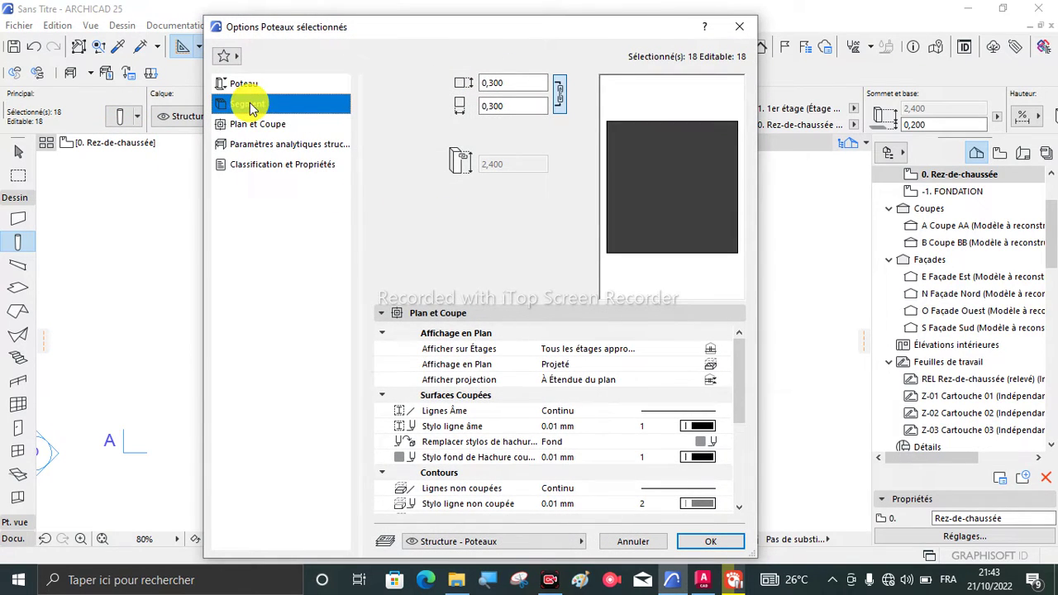
left_click(250, 84)
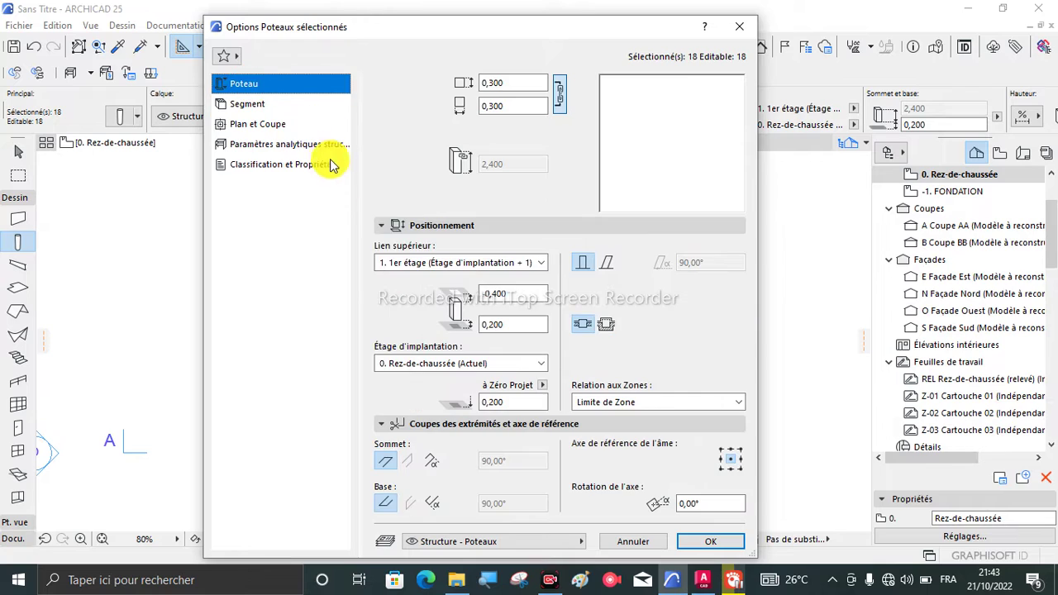
left_click_drag(517, 324, 436, 324)
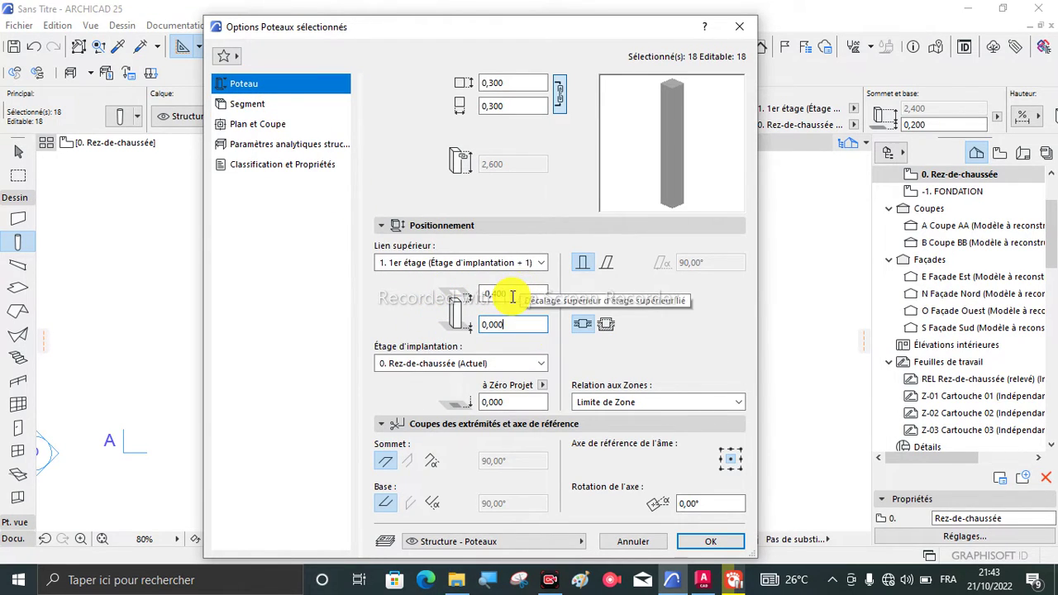
left_click_drag(513, 296, 442, 295)
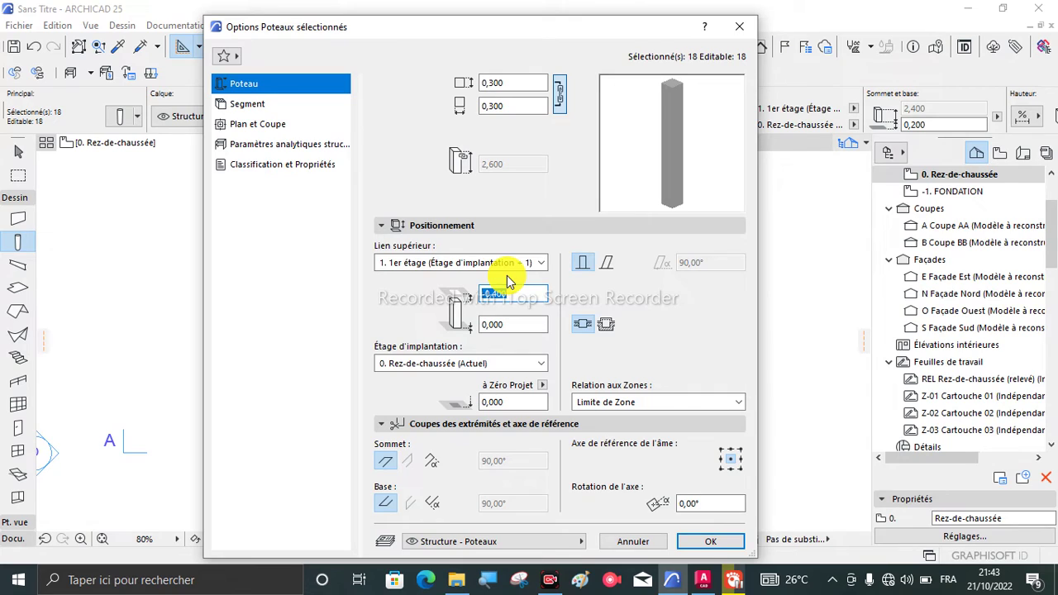
key("BackSpace")
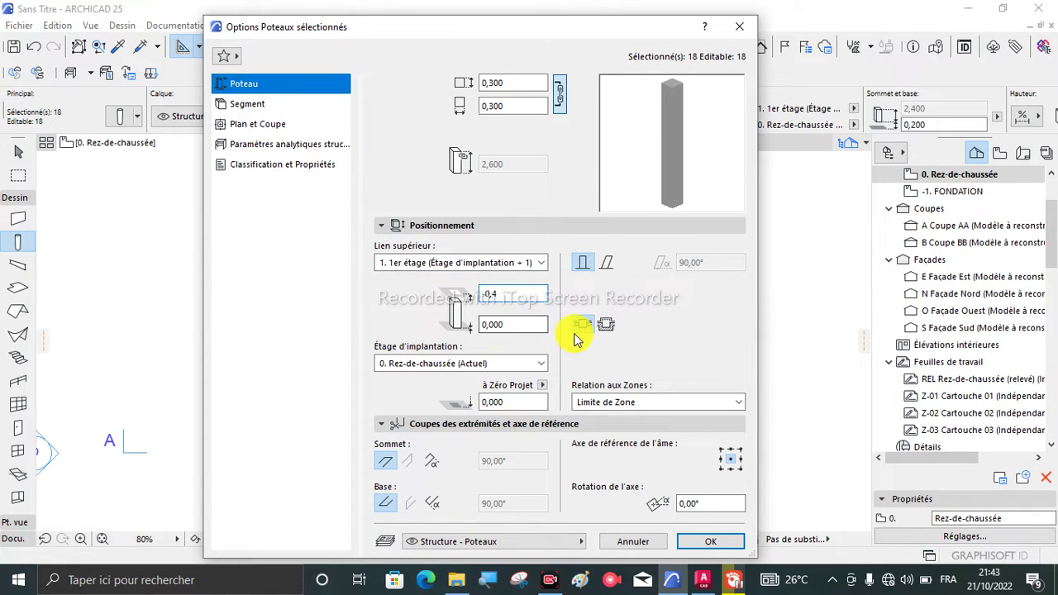
left_click(702, 541)
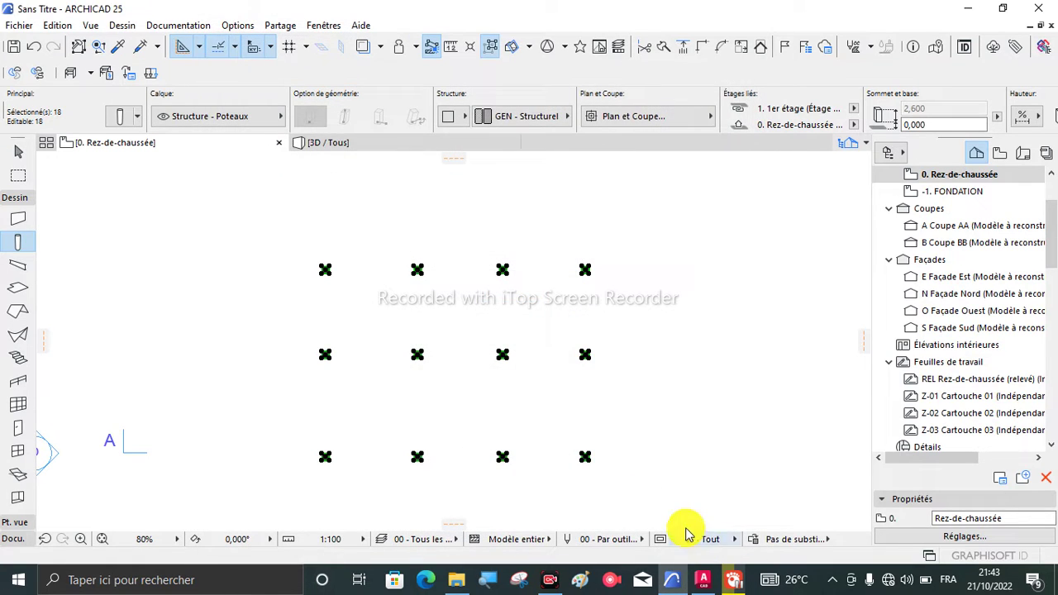
Step: Inspect the ground-floor columns in 3D, return to the Rez-de-chaussée plan and clear the column selection
left_click(378, 142)
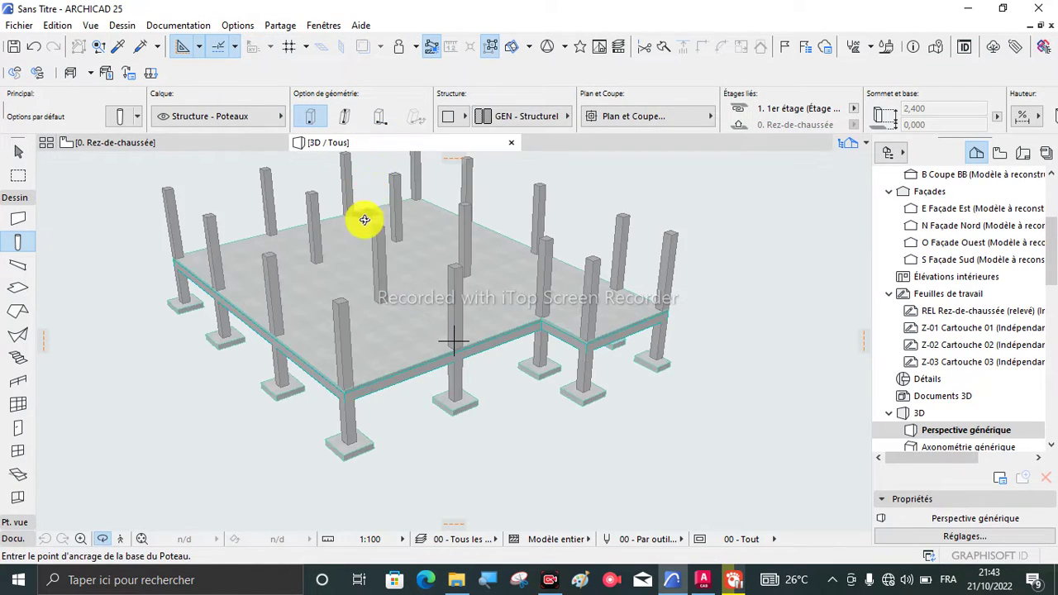
middle_click_drag(402, 296, 437, 282, "shift")
left_click(141, 147)
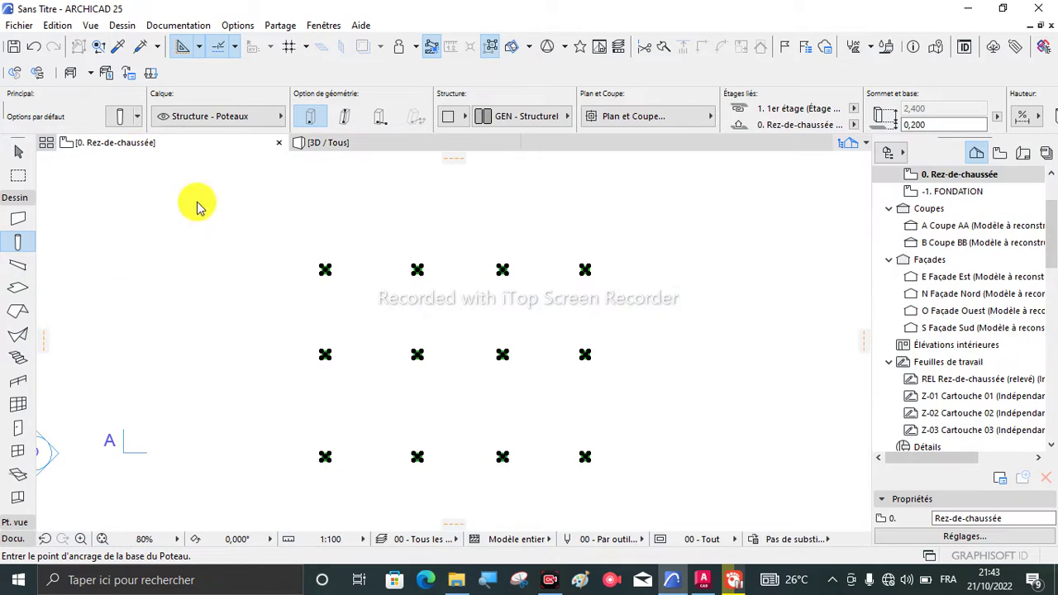
key("Escape")
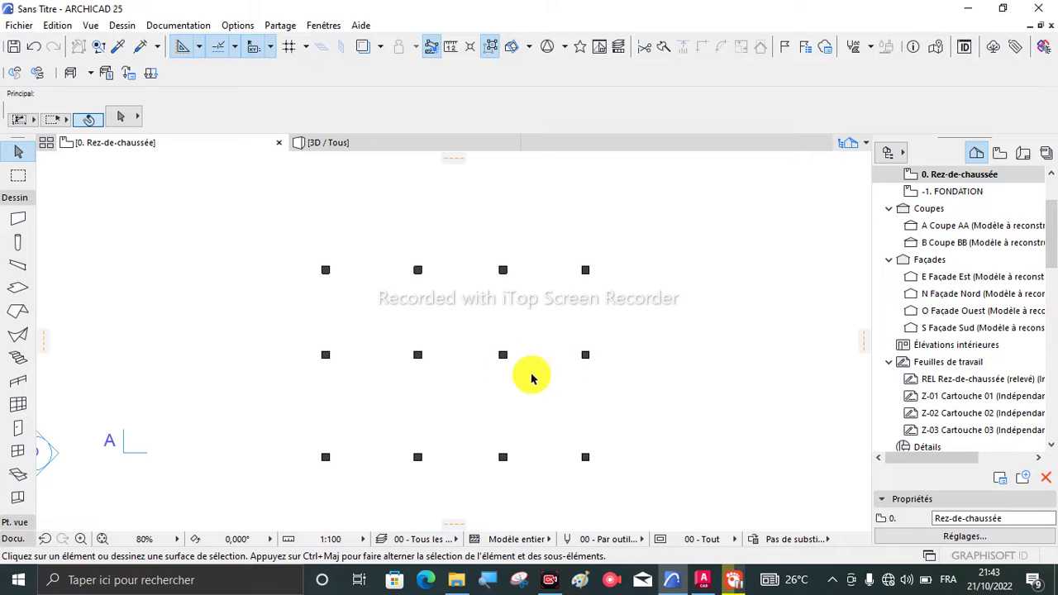
scroll(324, 325, "down", 1)
scroll(325, 324, "down", 3)
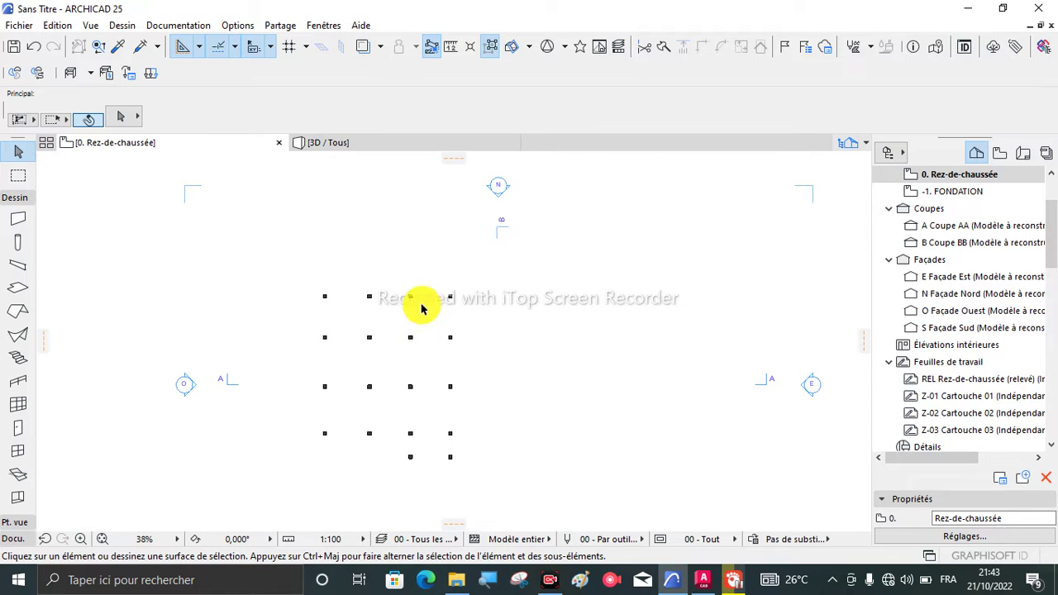
Step: Try to copy the Poutre and Dalle elements, without Poteau, from storey -1. FONDATION to 0. Rez-de-chaussée
left_click(964, 194)
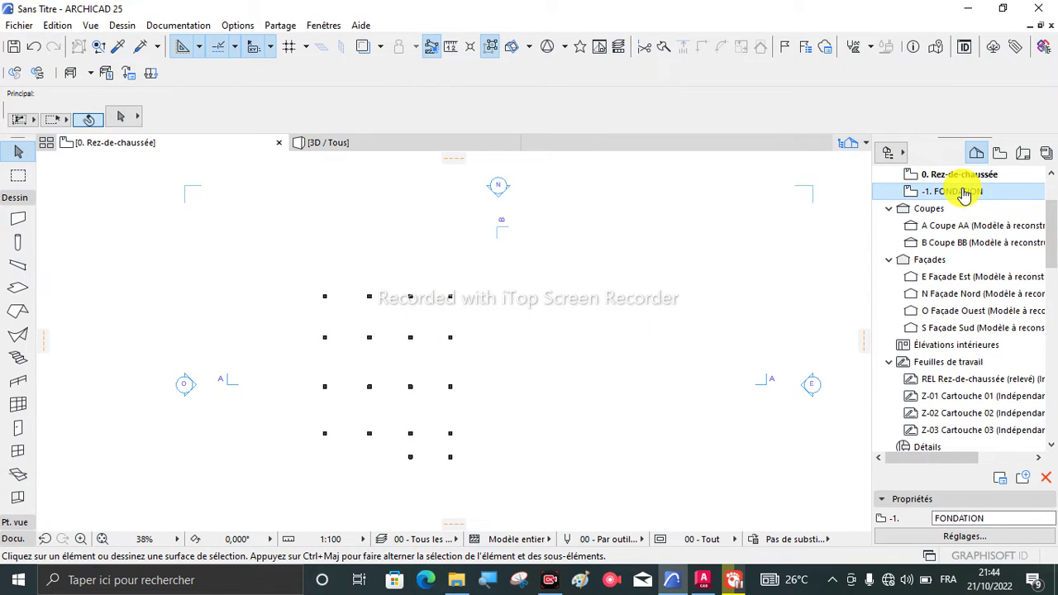
right_click(964, 193)
left_click(854, 394)
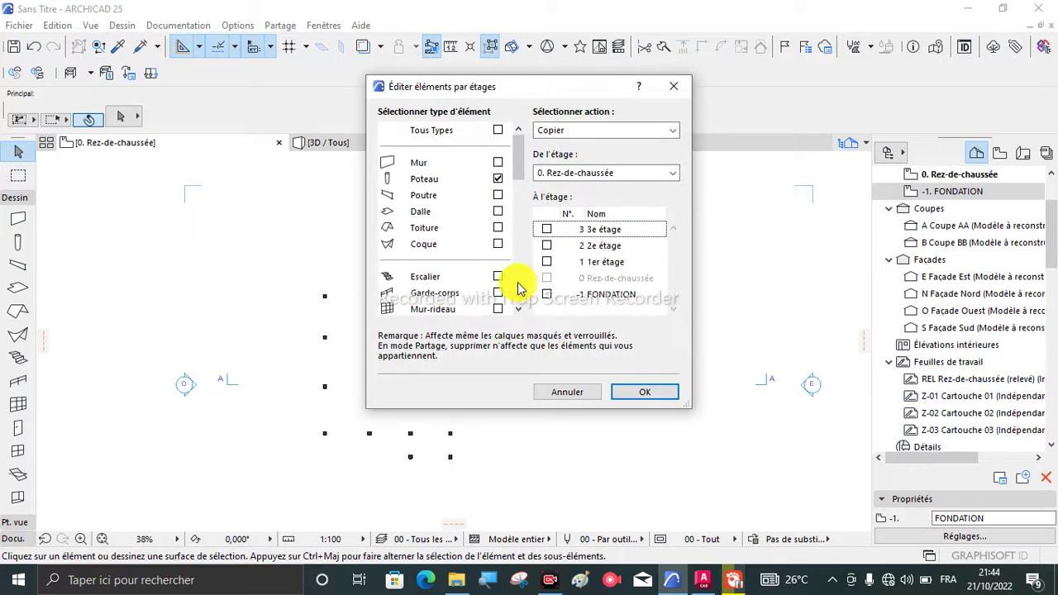
left_click(498, 179)
left_click(497, 195)
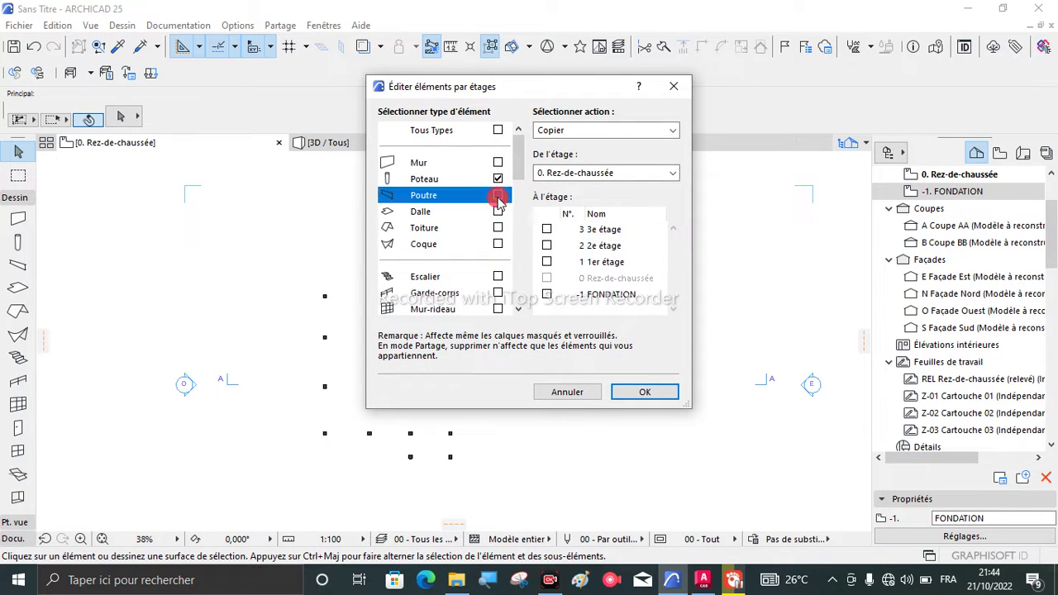
left_click(499, 179)
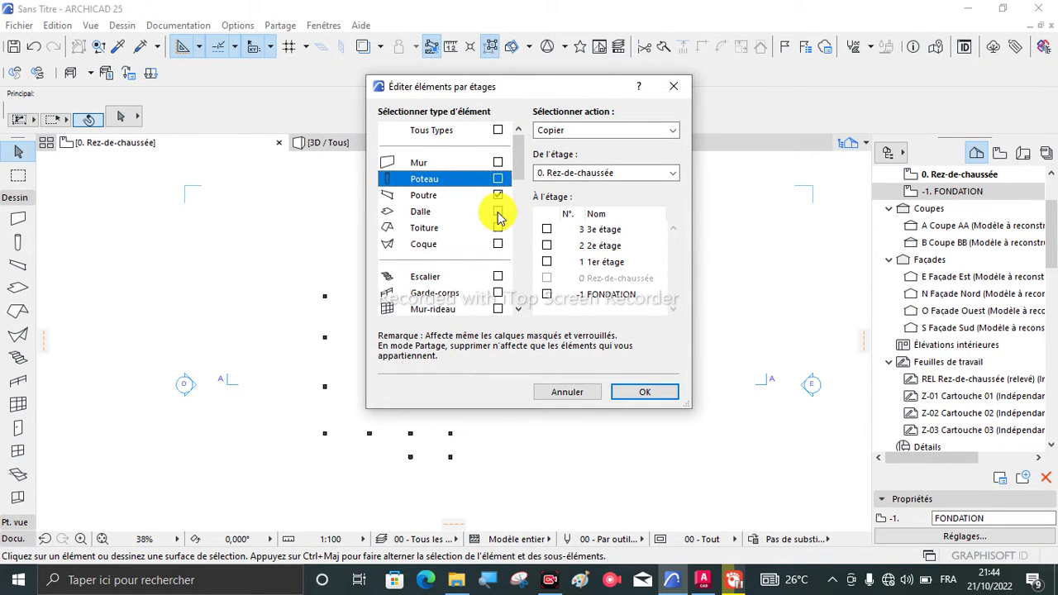
left_click(497, 212)
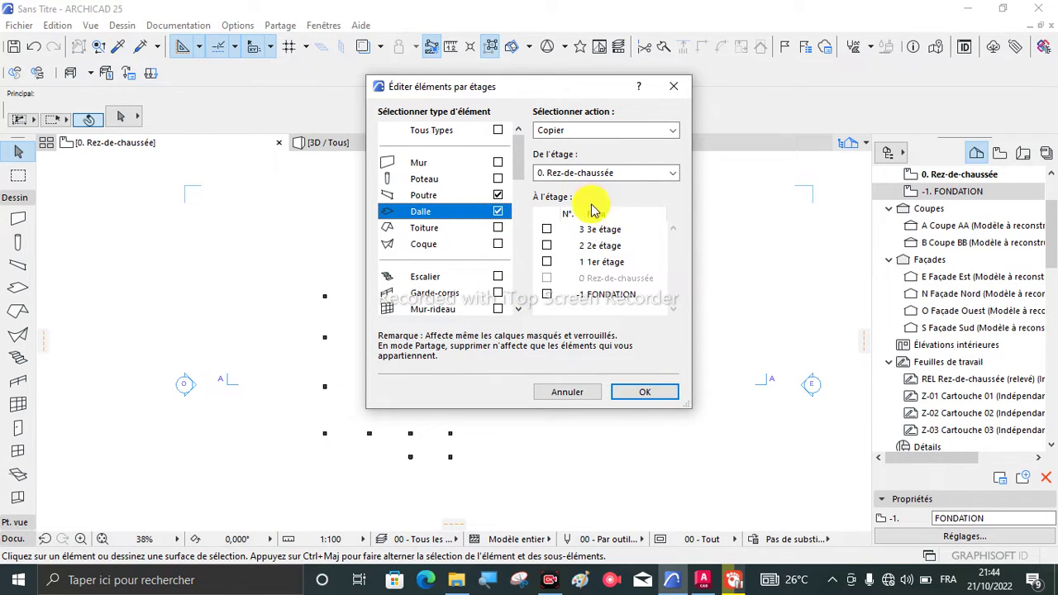
left_click(676, 177)
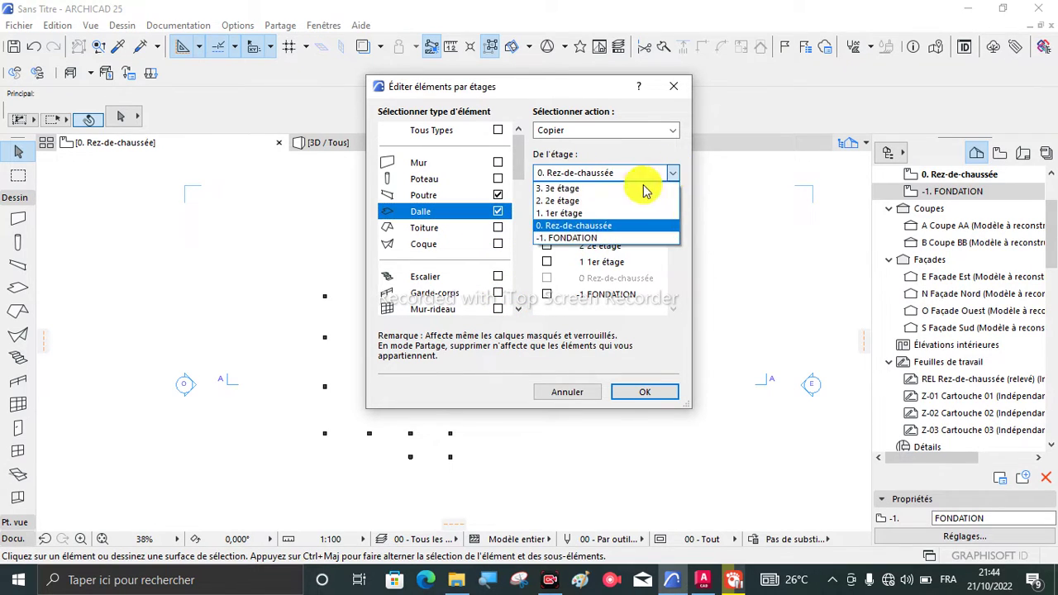
left_click(555, 238)
left_click(546, 278)
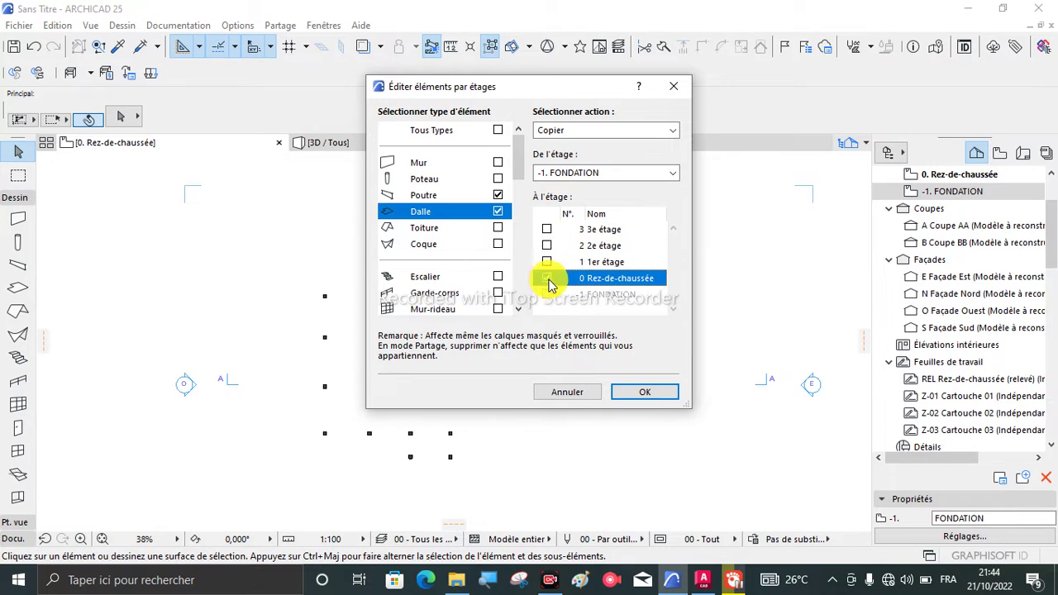
left_click(643, 393)
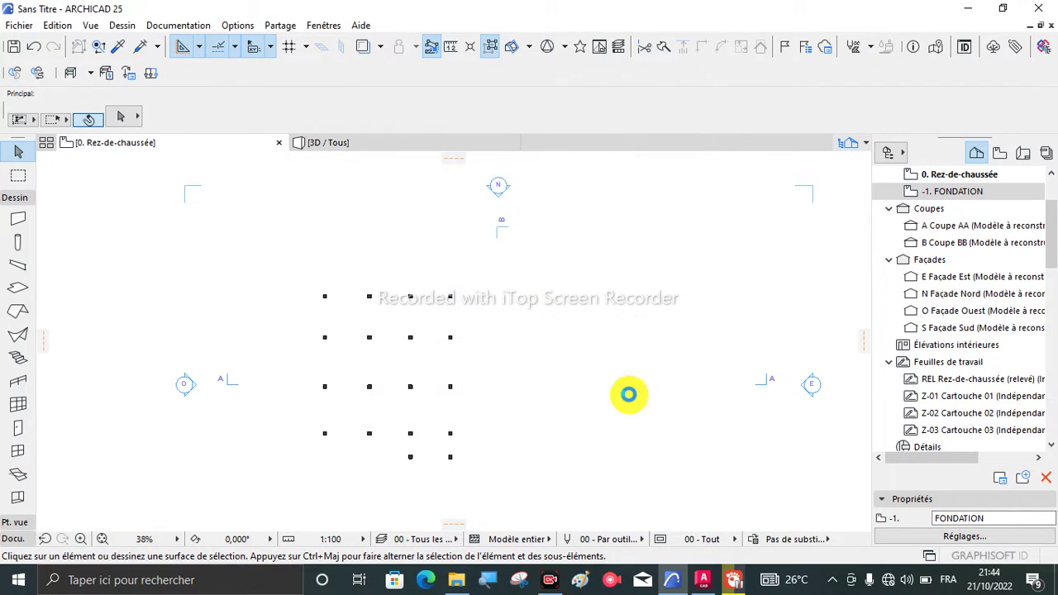
Step: Examine the copied beams and slabs in 3D and undo their copy to the Rez-de-chaussée
left_click(327, 157)
left_click(334, 147)
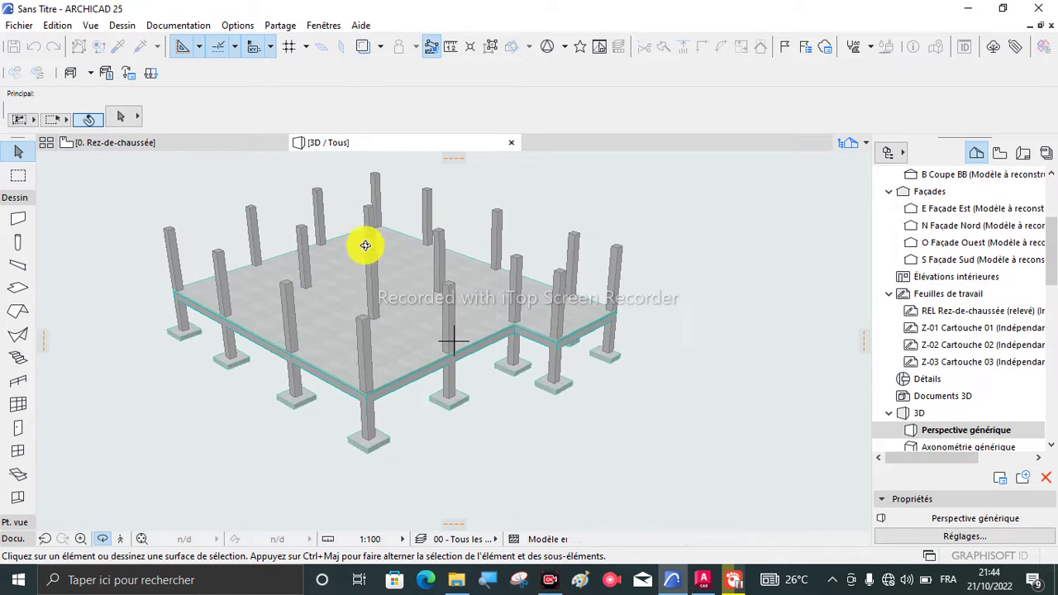
scroll(365, 287, "up", 2)
scroll(279, 361, "up", 5)
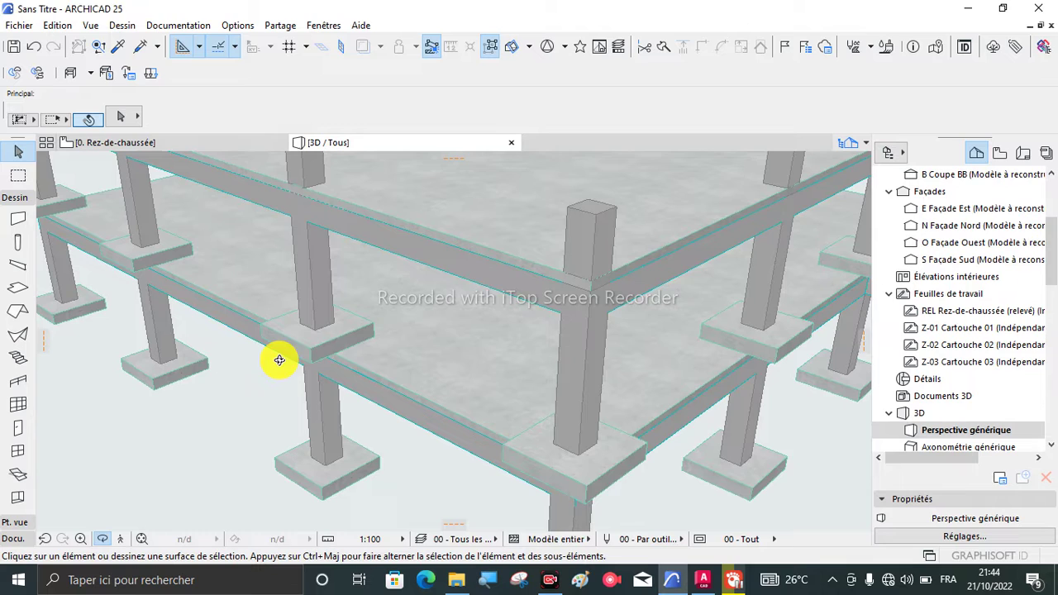
scroll(333, 336, "down", 3)
scroll(324, 339, "up", 1)
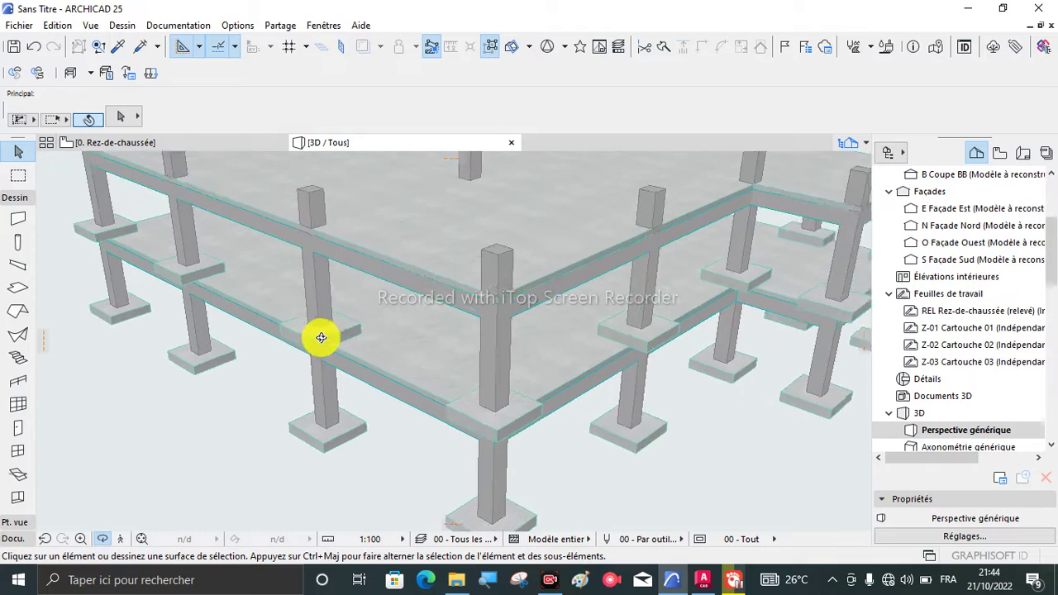
scroll(325, 339, "down", 6)
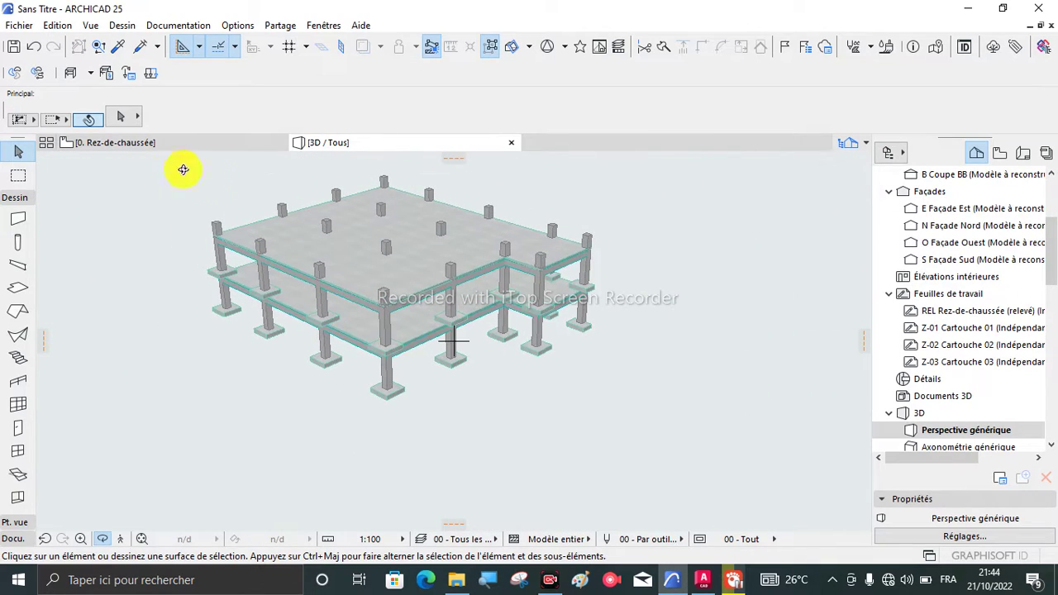
mouse_move(129, 145)
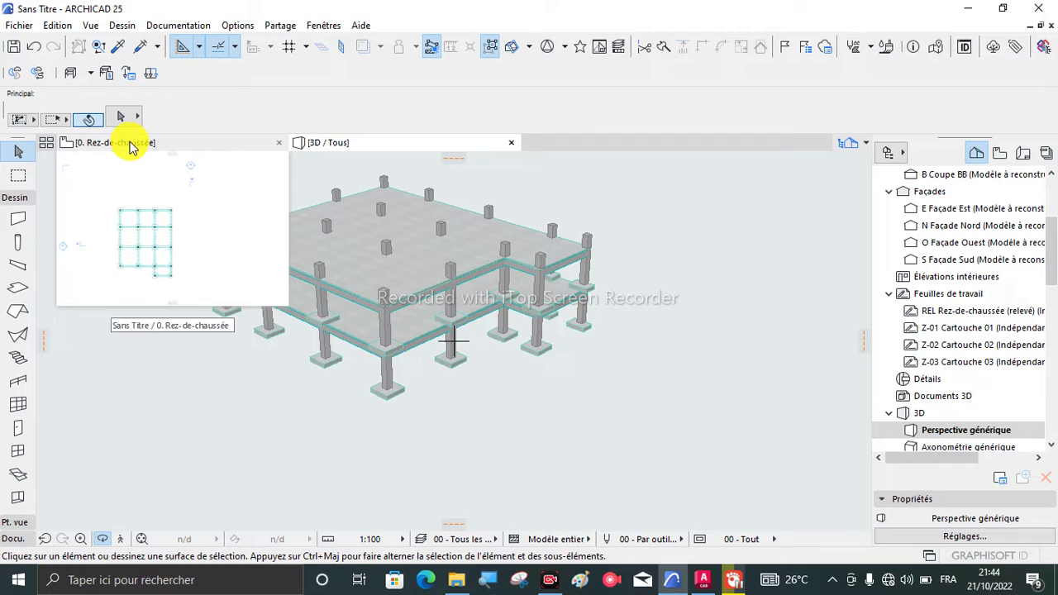
left_click(35, 47)
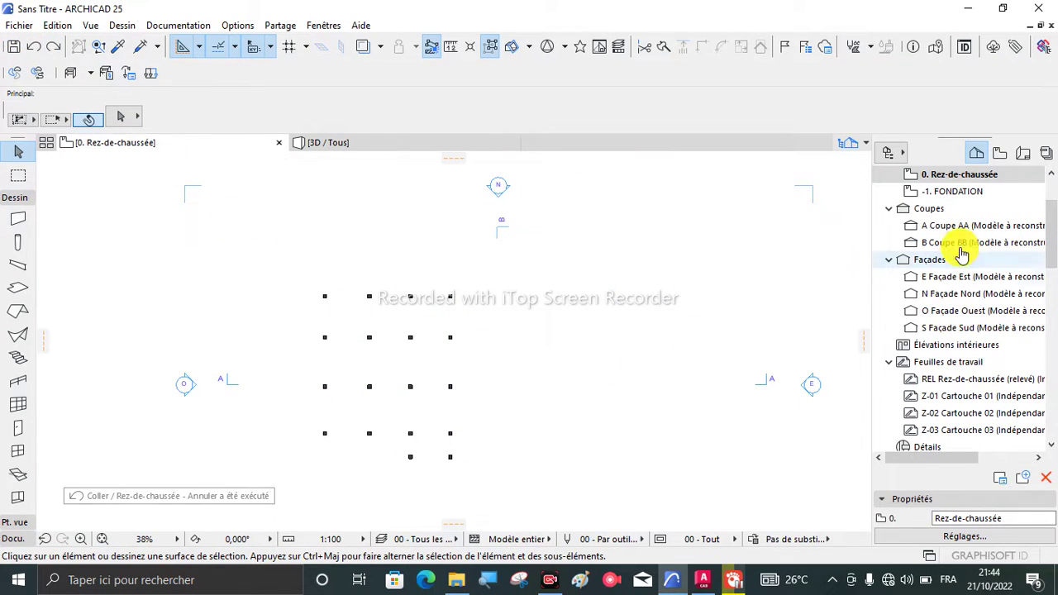
Step: Copy only the Poutre elements, with Dalle excluded, from storey -1. FONDATION to 0. Rez-de-chaussée
right_click(948, 178)
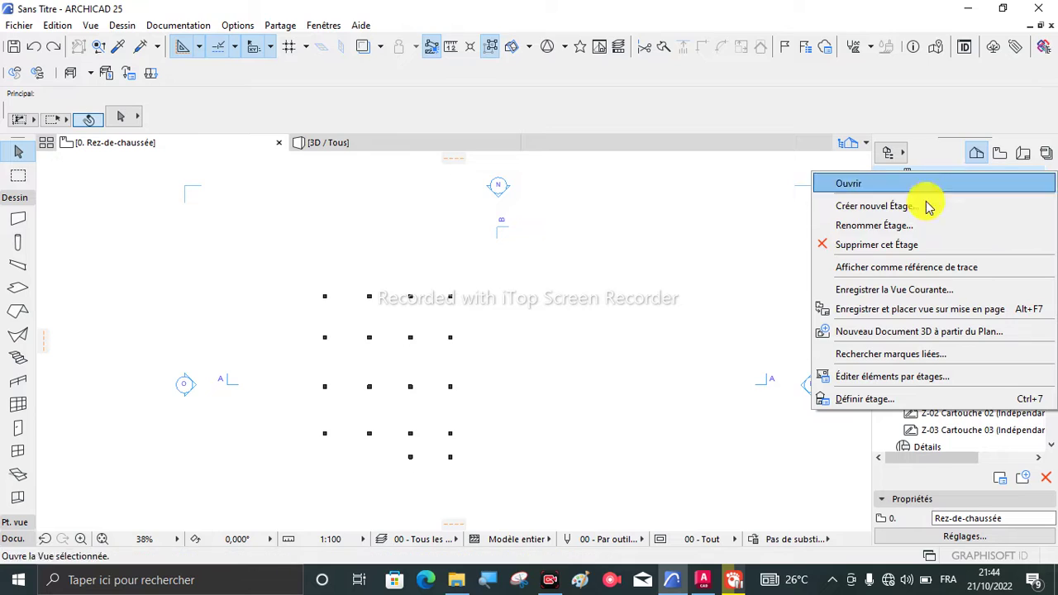
left_click(865, 379)
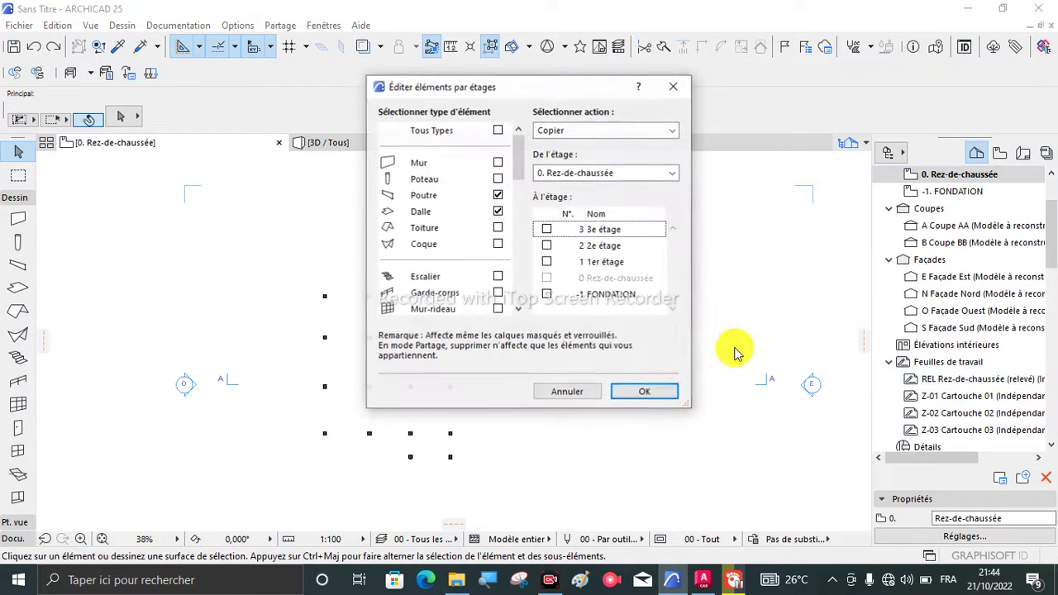
left_click(499, 213)
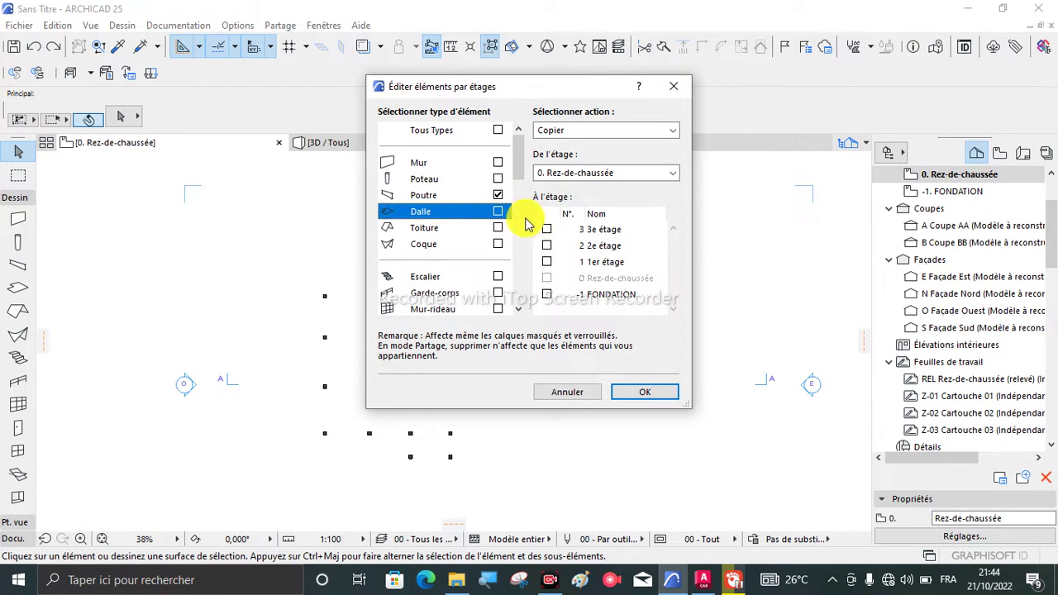
left_click(671, 179)
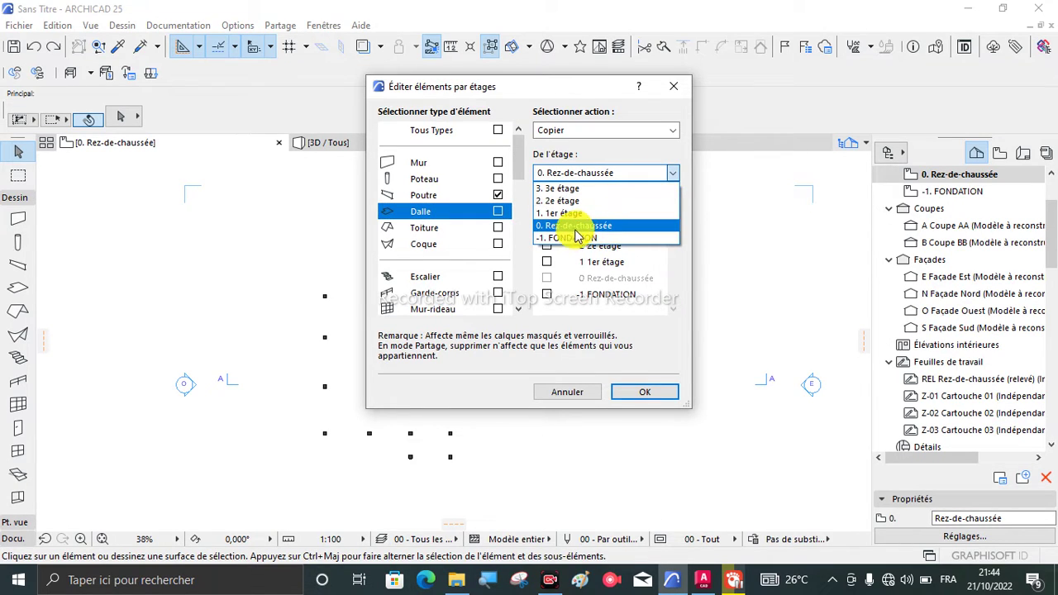
left_click(571, 237)
left_click(554, 278)
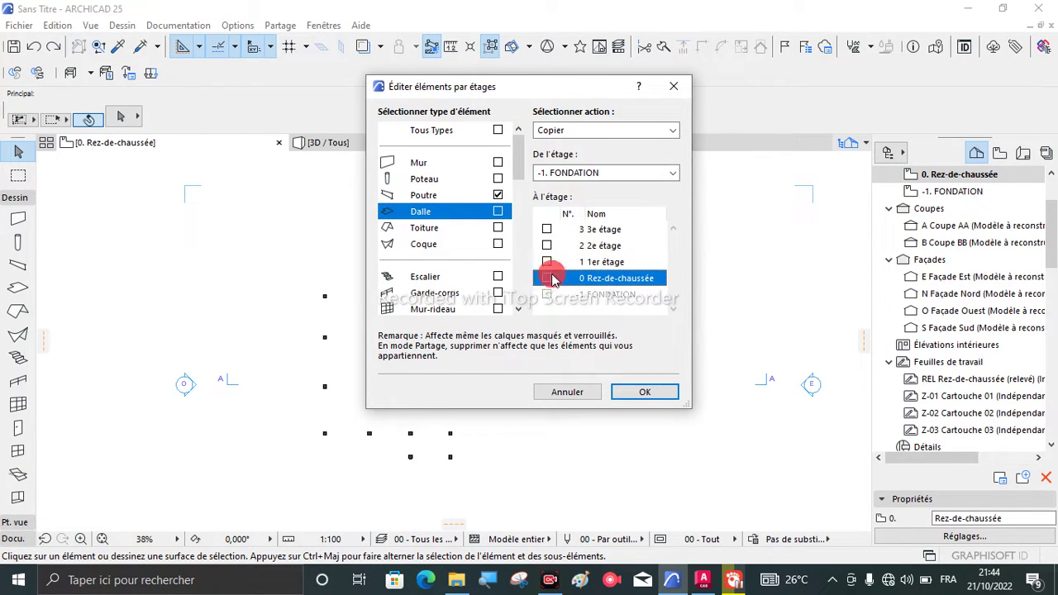
left_click(647, 391)
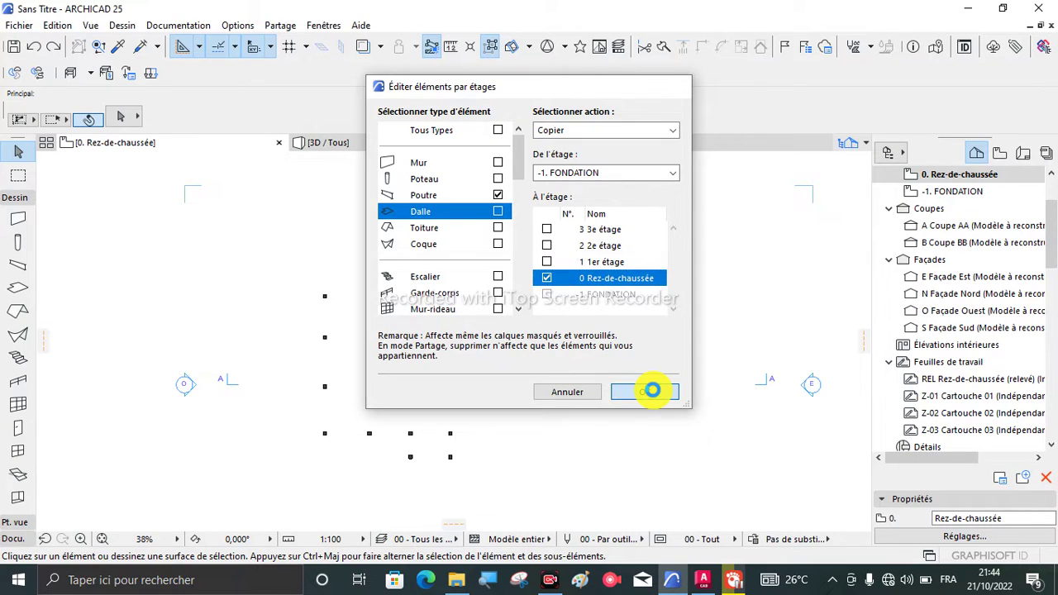
Step: Check the height of the copied beams against the columns in 3D and return to the Rez-de-chaussée plan
left_click(353, 144)
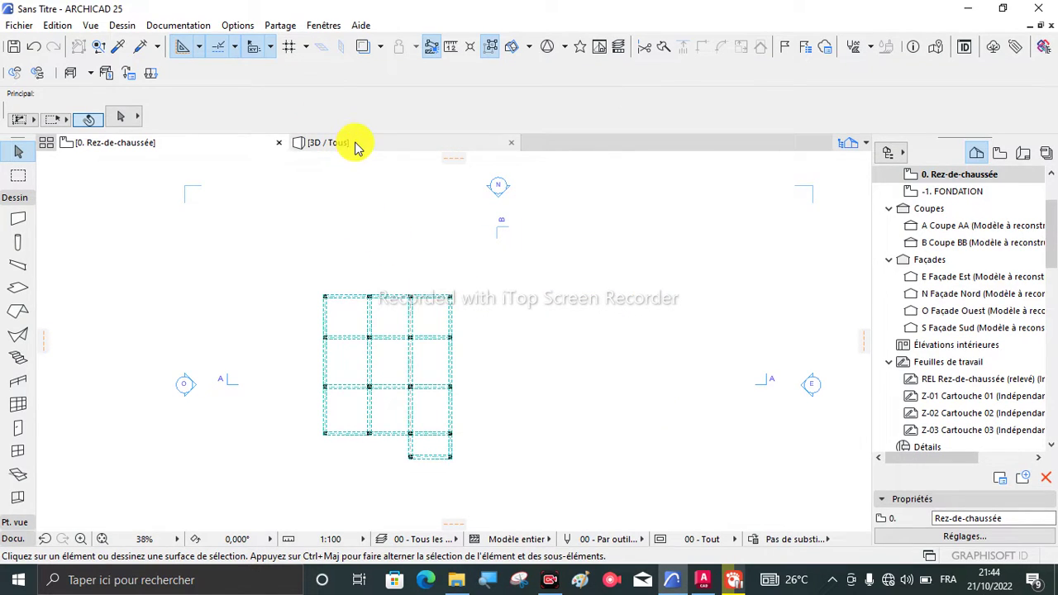
scroll(302, 325, "up", 2)
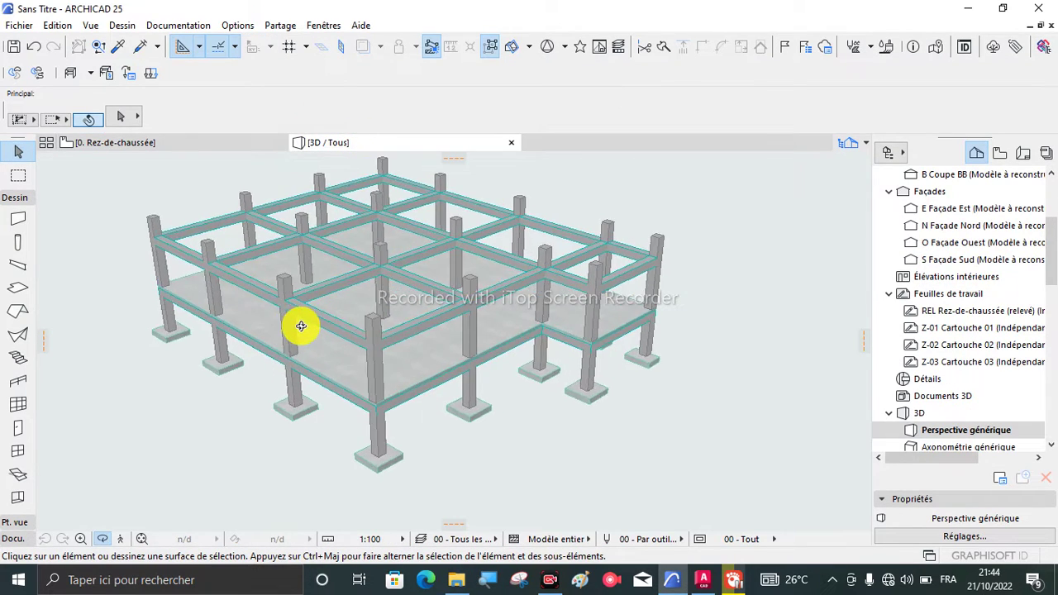
key("Escape")
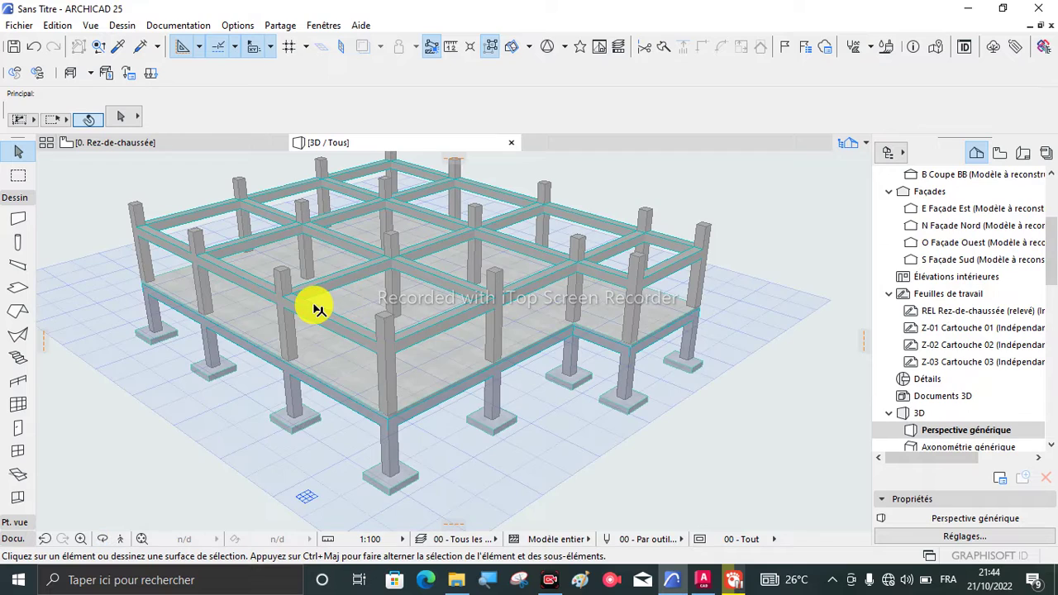
left_click(141, 142)
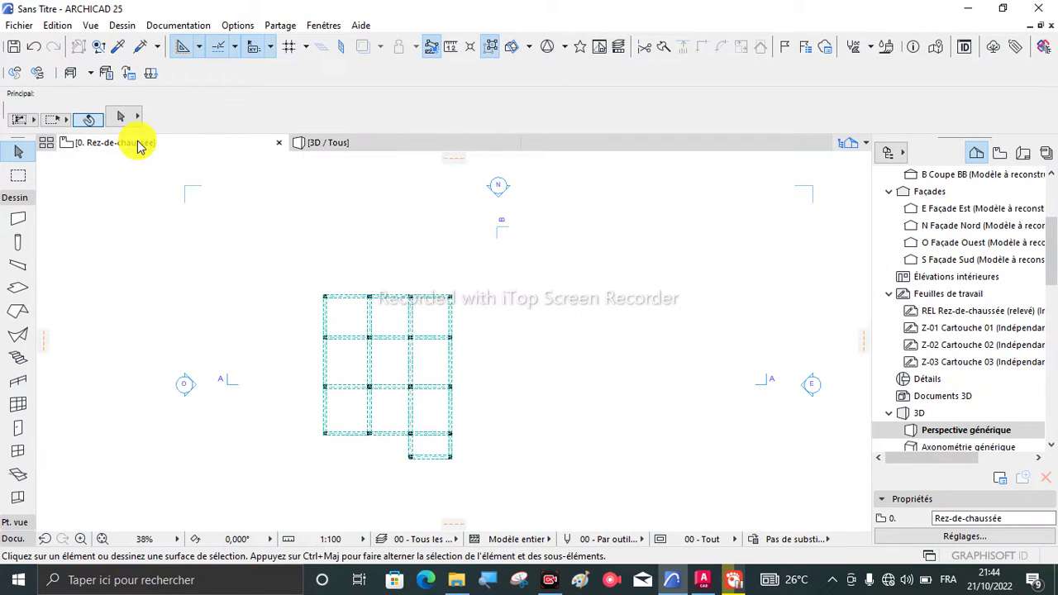
Step: Select all the beams on the Rez-de-chaussée plan and set their offset from the home storey to 2,900
left_click(17, 266)
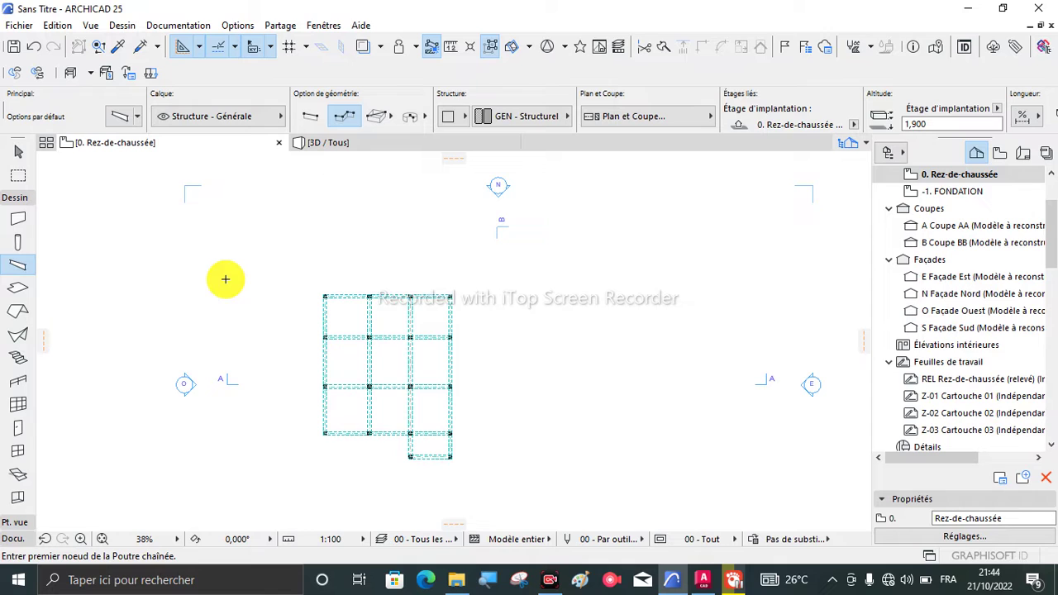
key("ctrl+a")
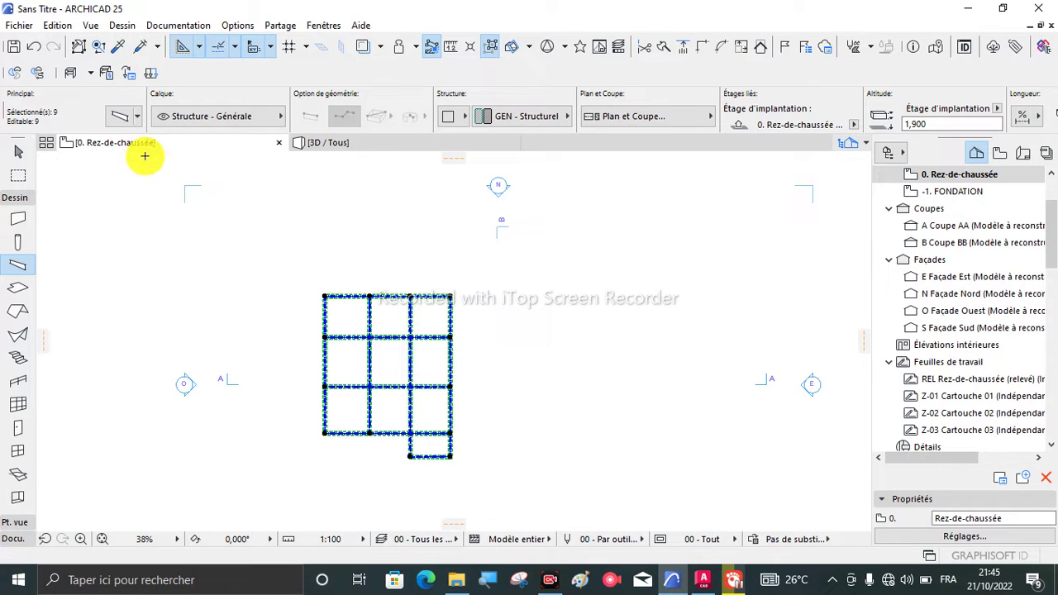
left_click(124, 119)
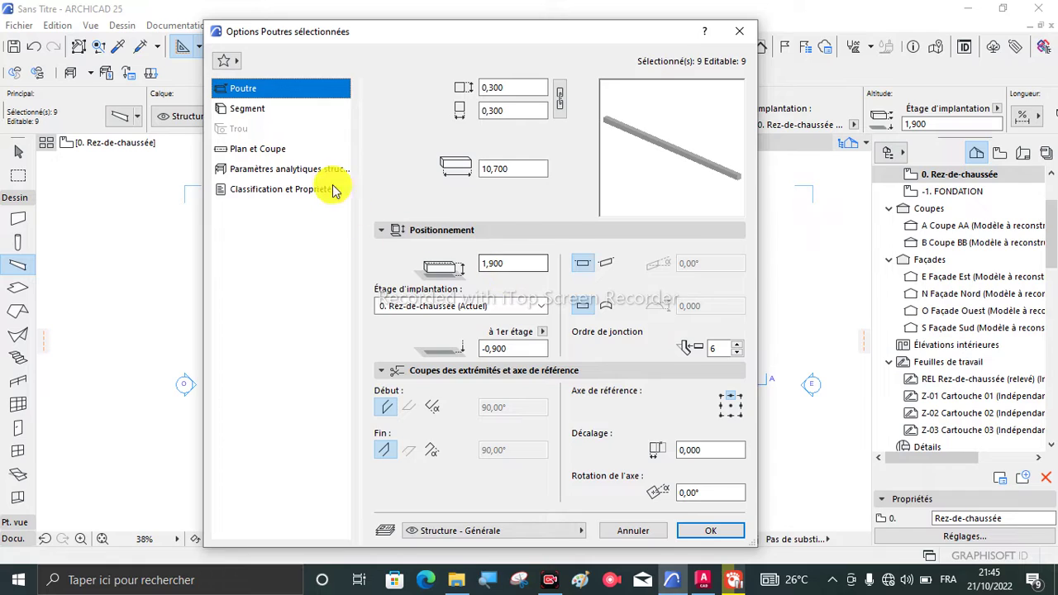
left_click(251, 109)
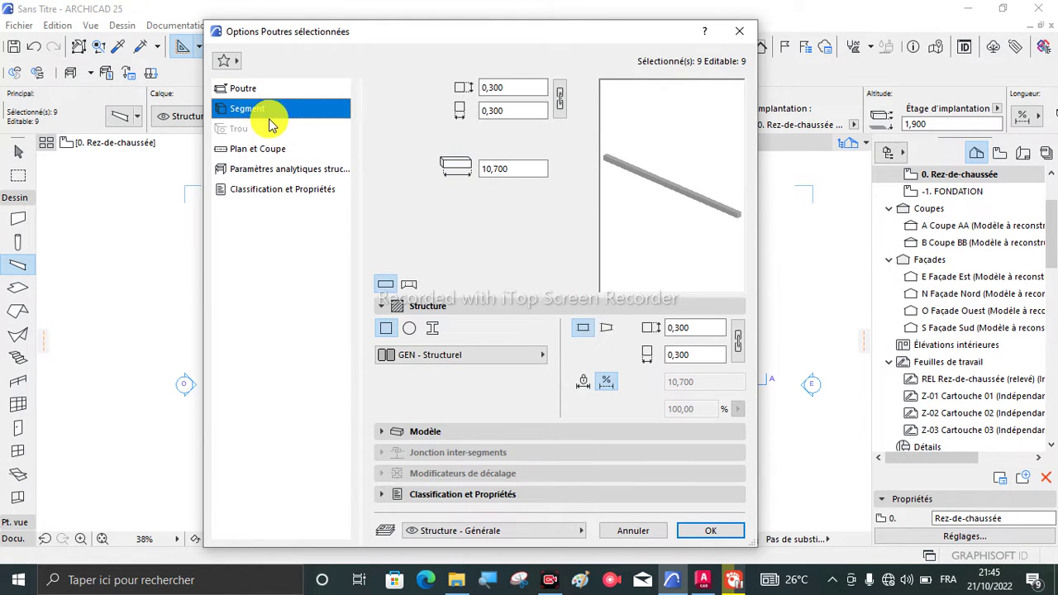
left_click(275, 151)
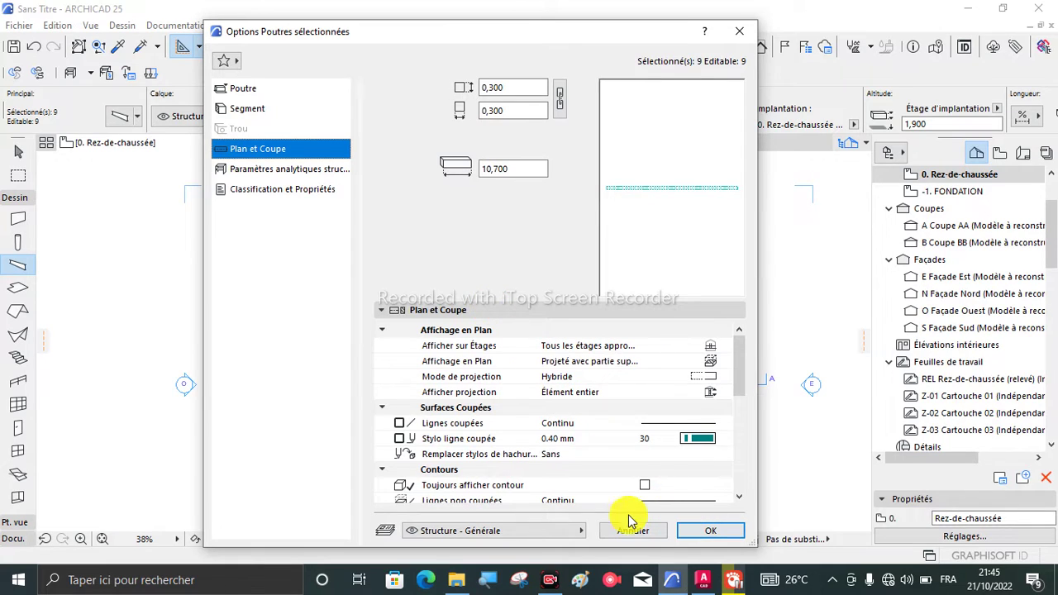
left_click(244, 89)
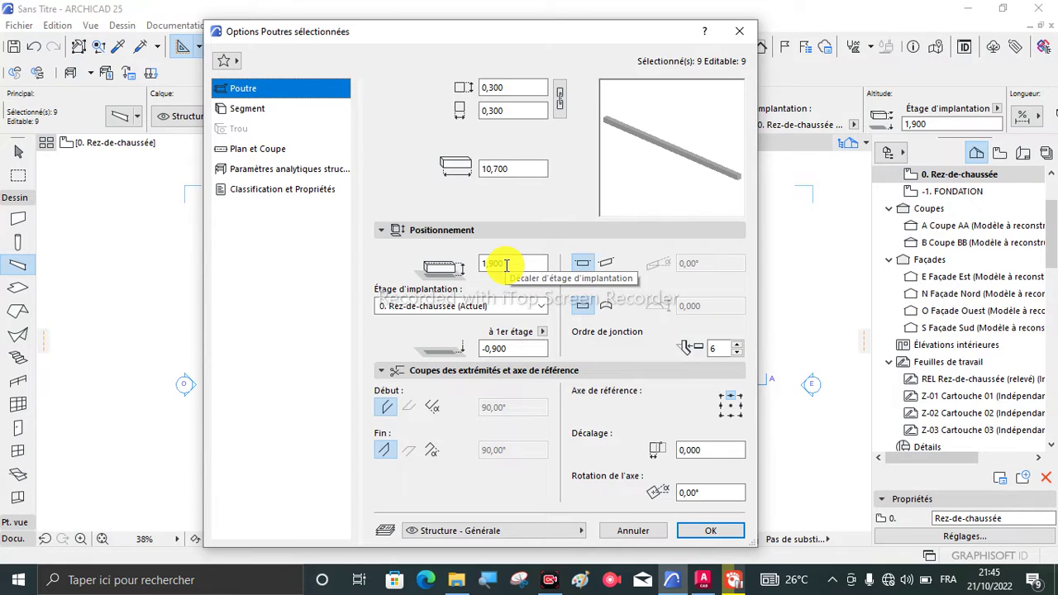
left_click_drag(507, 264, 457, 264)
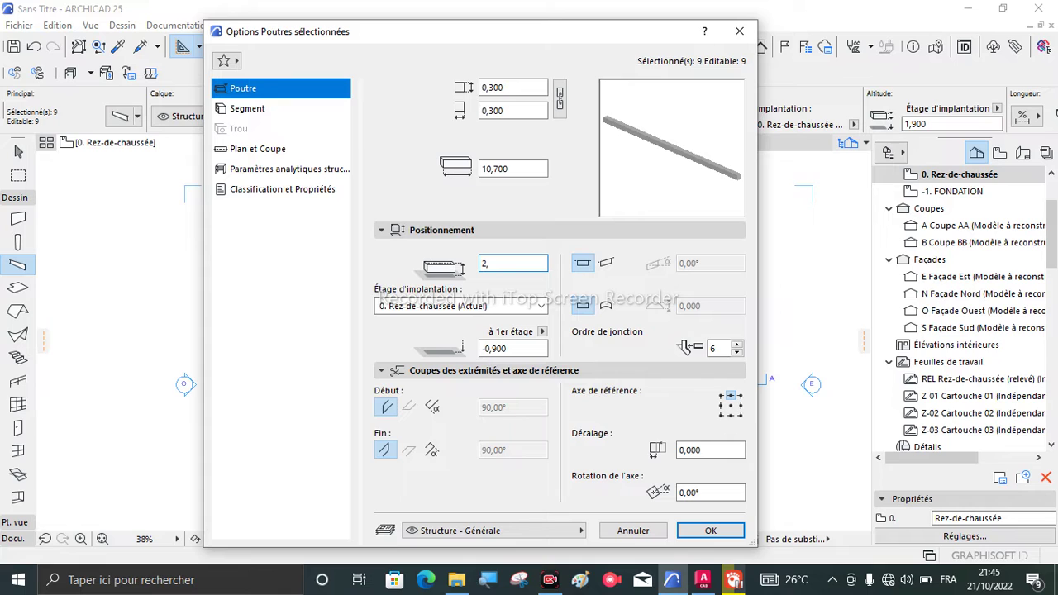
left_click(696, 537)
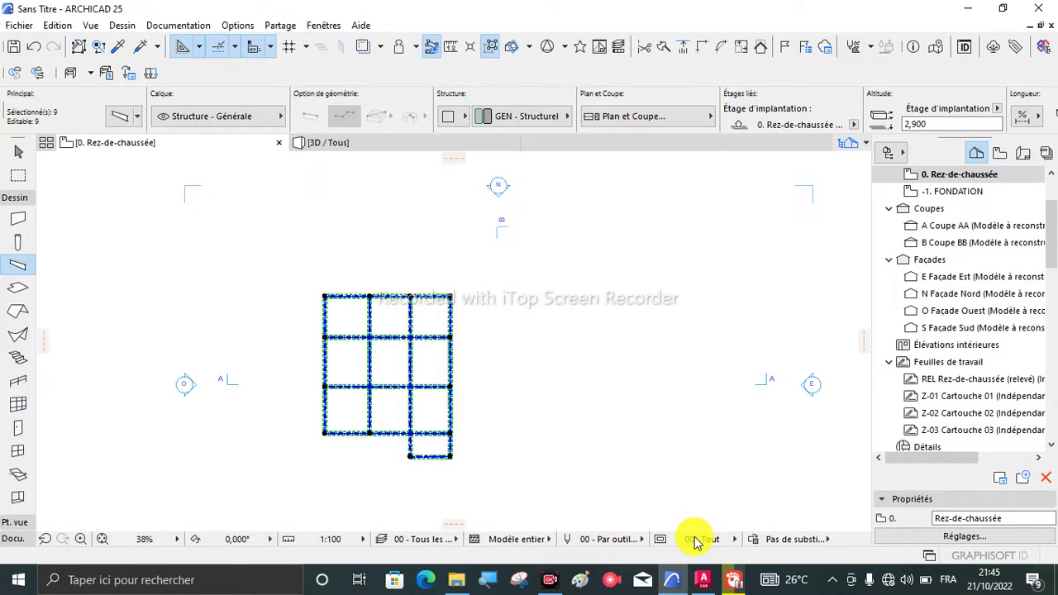
Step: Inspect the raised ground-floor beams in 3D, leave the Beam tool and return to the Rez-de-chaussée plan
left_click(350, 145)
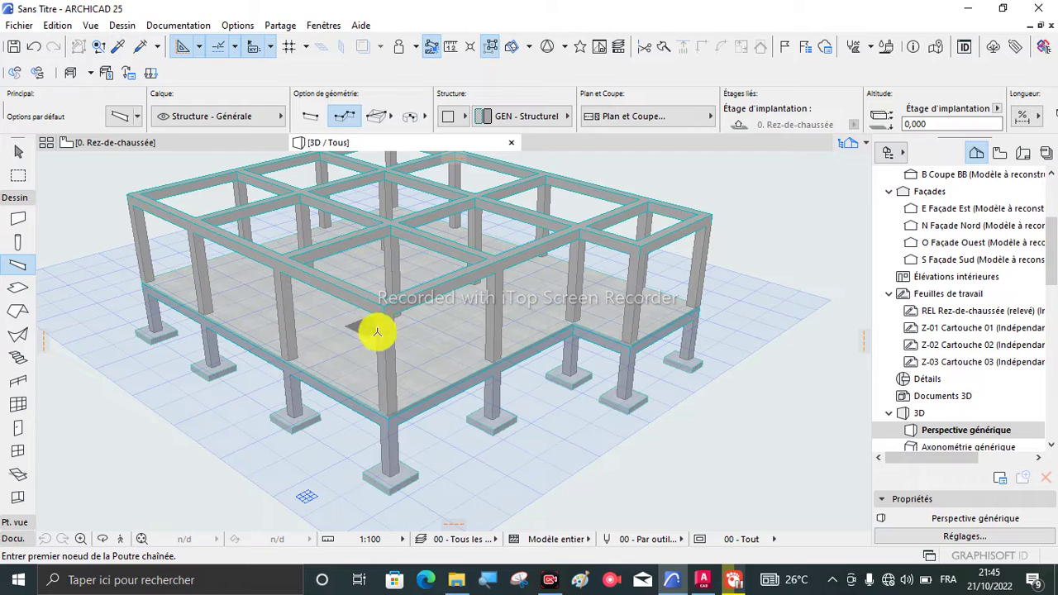
scroll(376, 324, "up", 3)
scroll(385, 397, "down", 5)
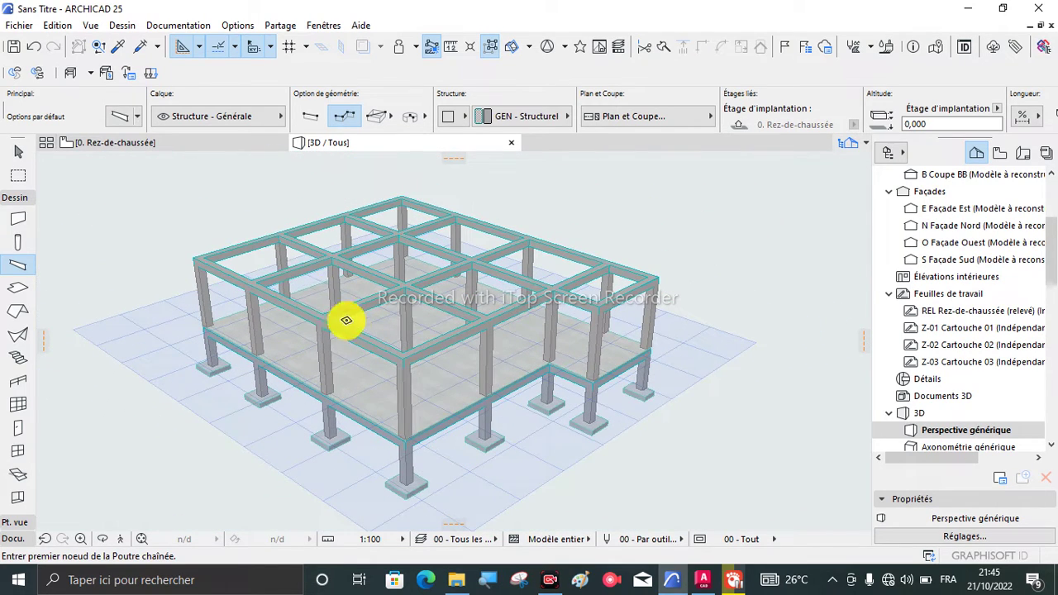
key("Escape")
scroll(266, 327, "up", 2)
left_click(258, 331)
key("Escape")
left_click(116, 147)
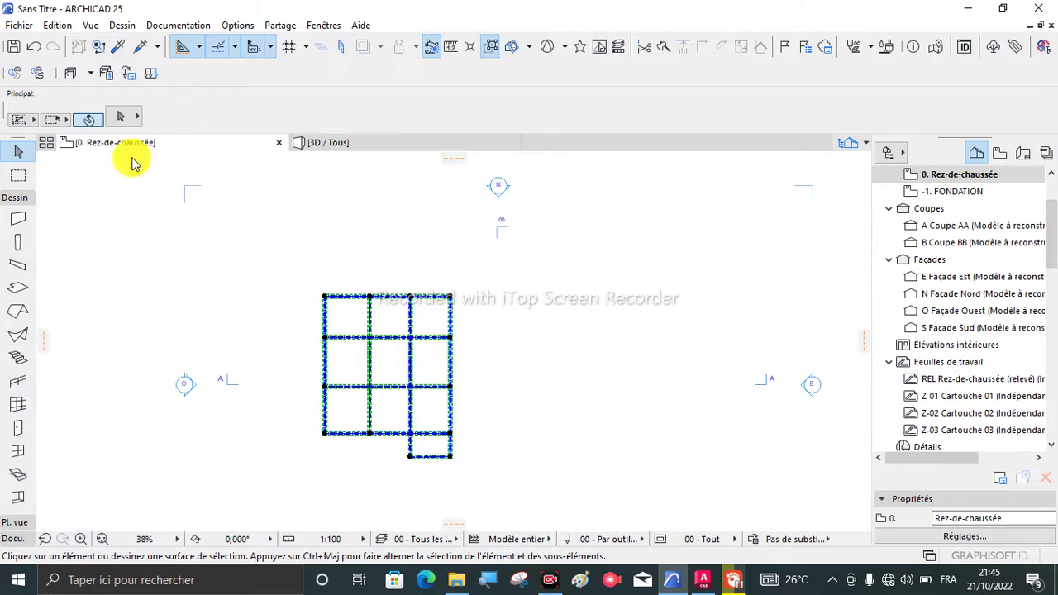
Step: Clear the beam selection on the Rez-de-chaussée plan, start the rectangular Slab tool and accept its default settings
left_click(327, 317)
scroll(332, 306, "up", 3)
key("Escape")
scroll(327, 273, "down", 2)
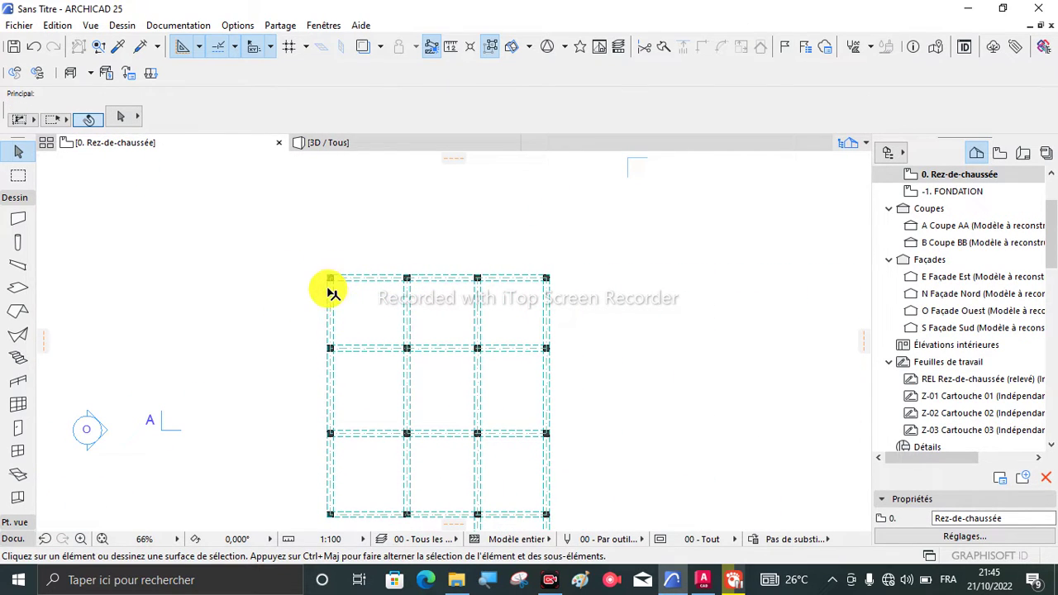
scroll(330, 291, "up", 3)
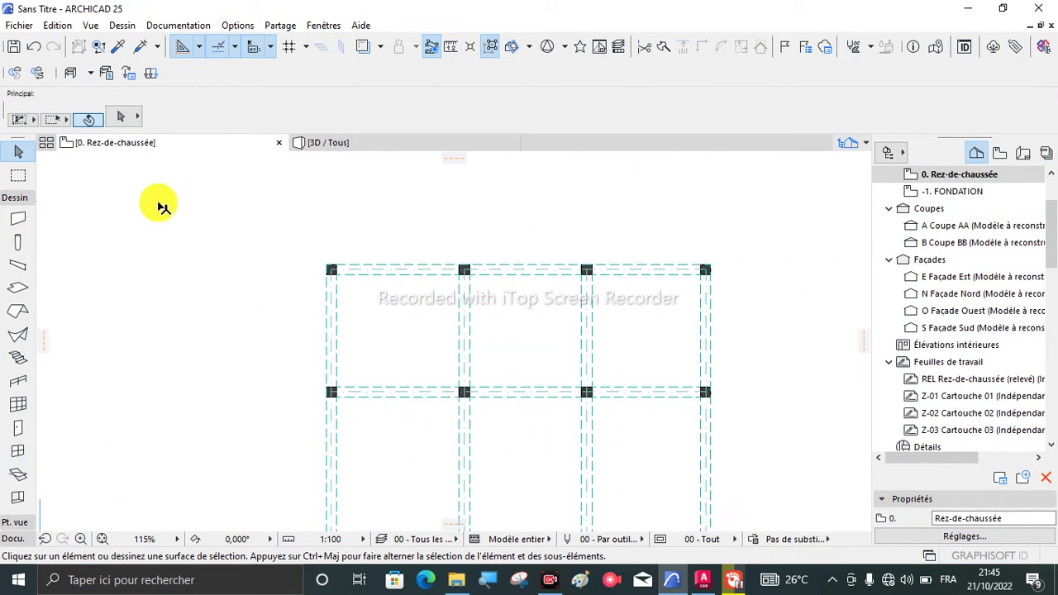
left_click(19, 287)
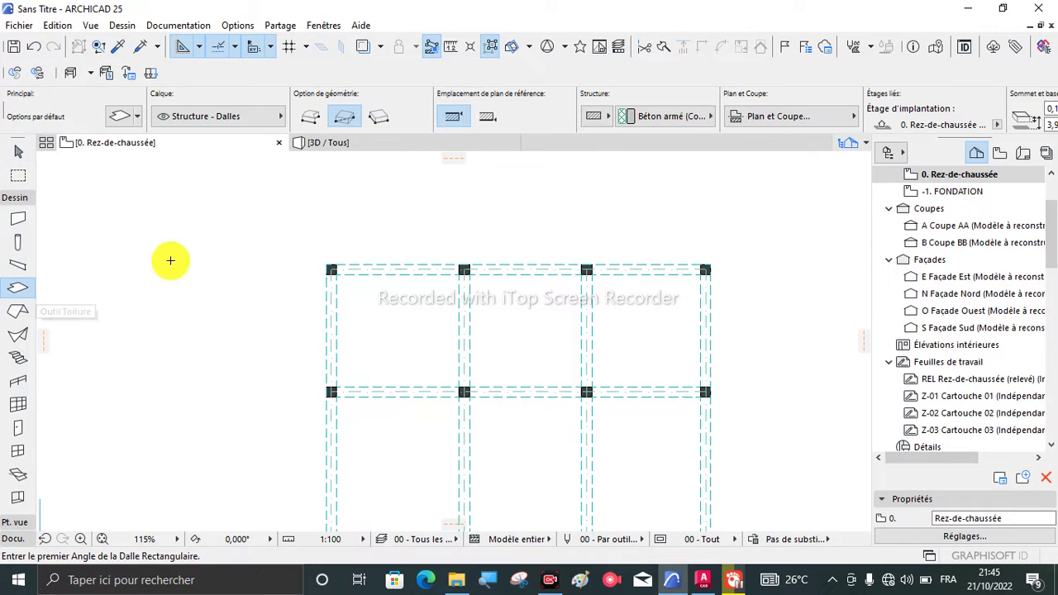
left_click(121, 117)
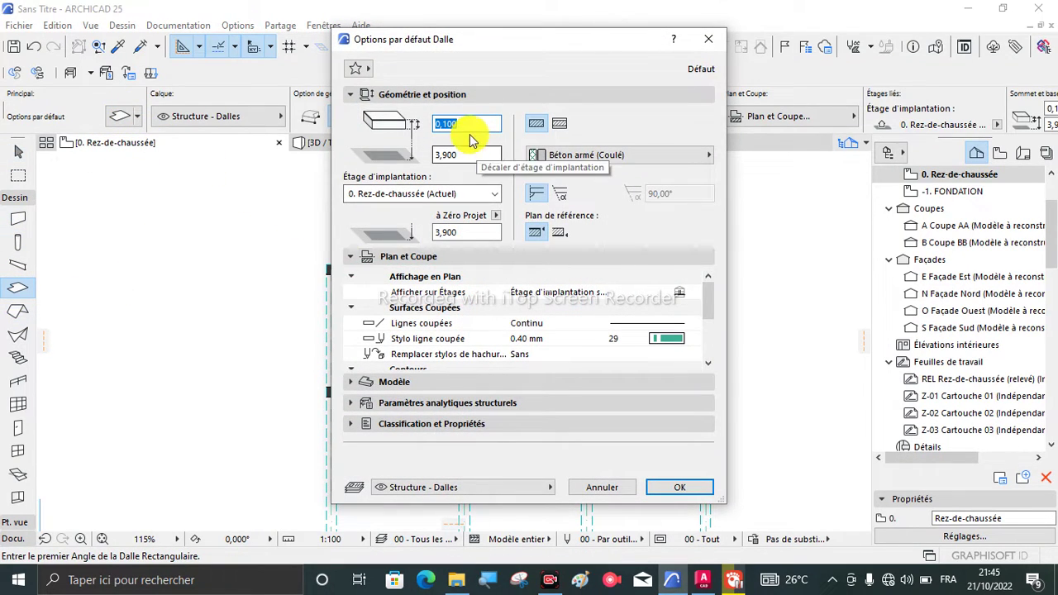
left_click(661, 485)
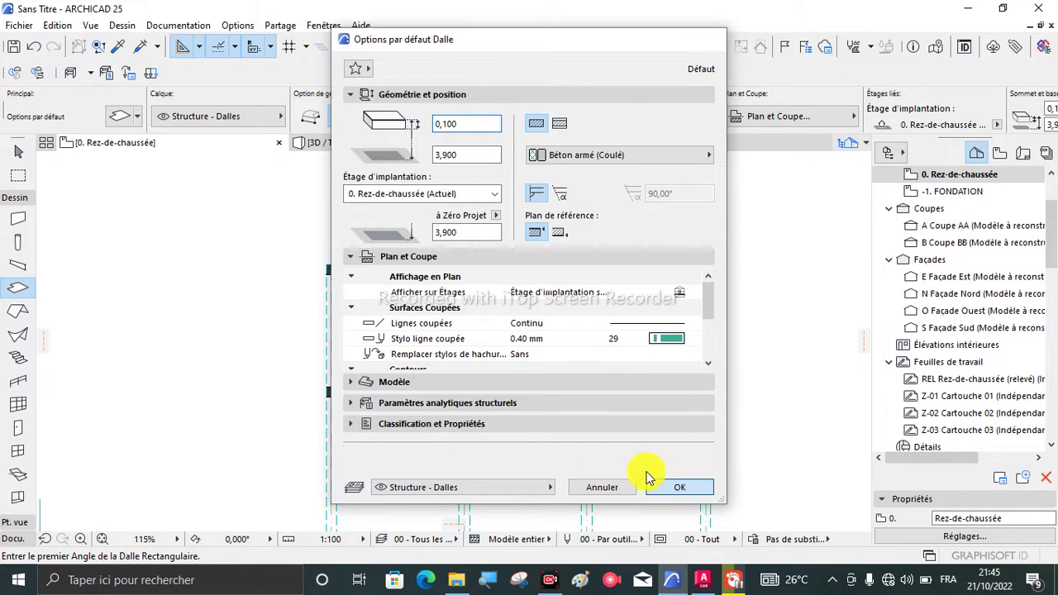
Step: Draw a rectangular slab over the beam grid from the upper-left column's outer corner to the projecting bay's lower-right outer corner
scroll(343, 285, "up", 5)
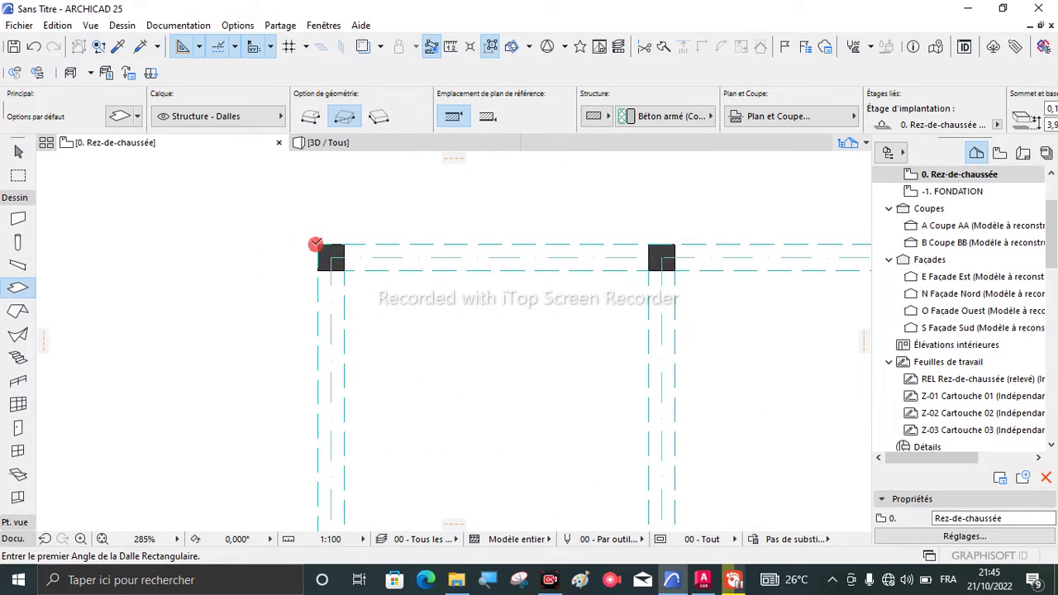
left_click(317, 244)
scroll(346, 205, "down", 8)
scroll(536, 439, "up", 3)
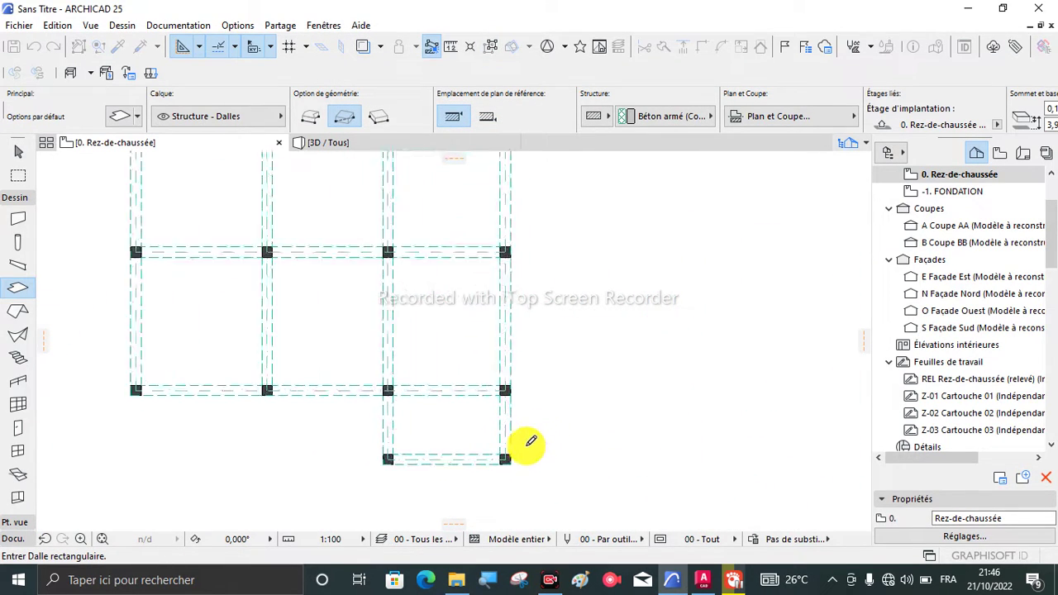
scroll(504, 463, "up", 2)
left_click(496, 478)
scroll(536, 491, "down", 2)
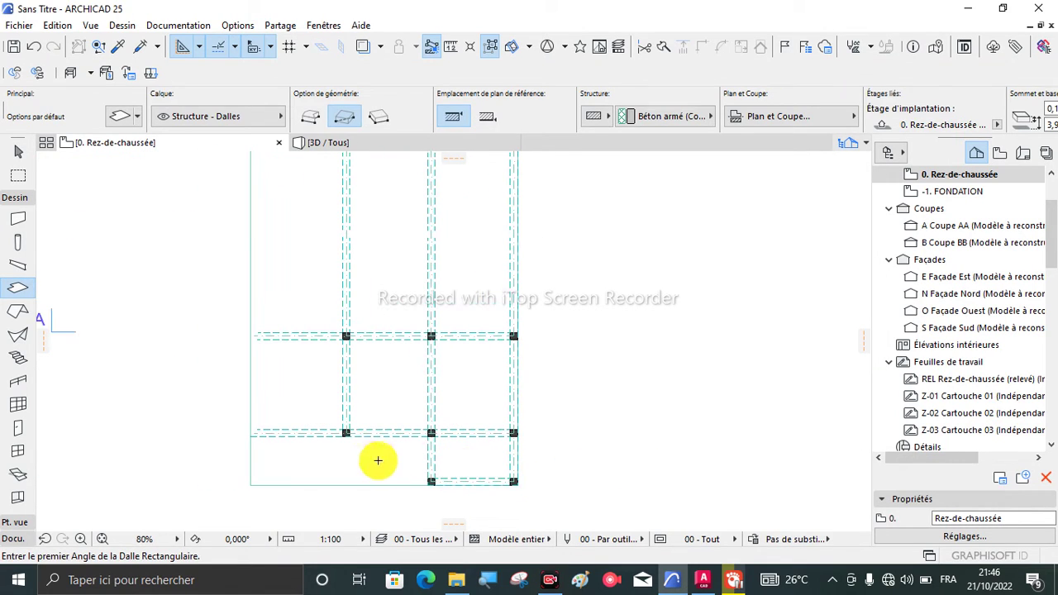
Step: Subtract from the slab the rectangle lying outside the beams, beside the projecting bay, up to the lower beam's outer edge
left_click(345, 485, "shift")
left_click(345, 485)
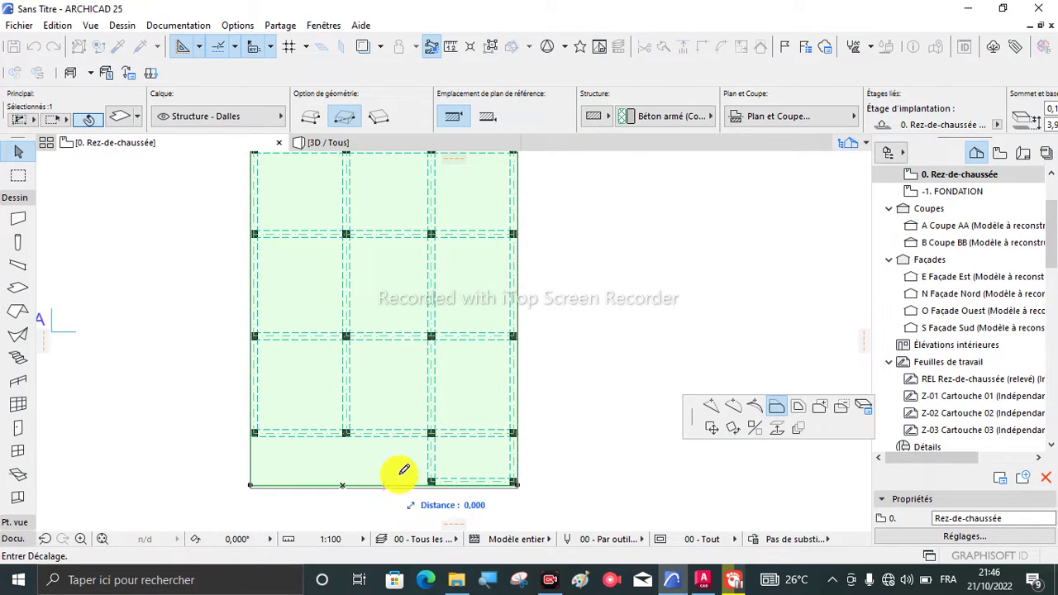
left_click(840, 405)
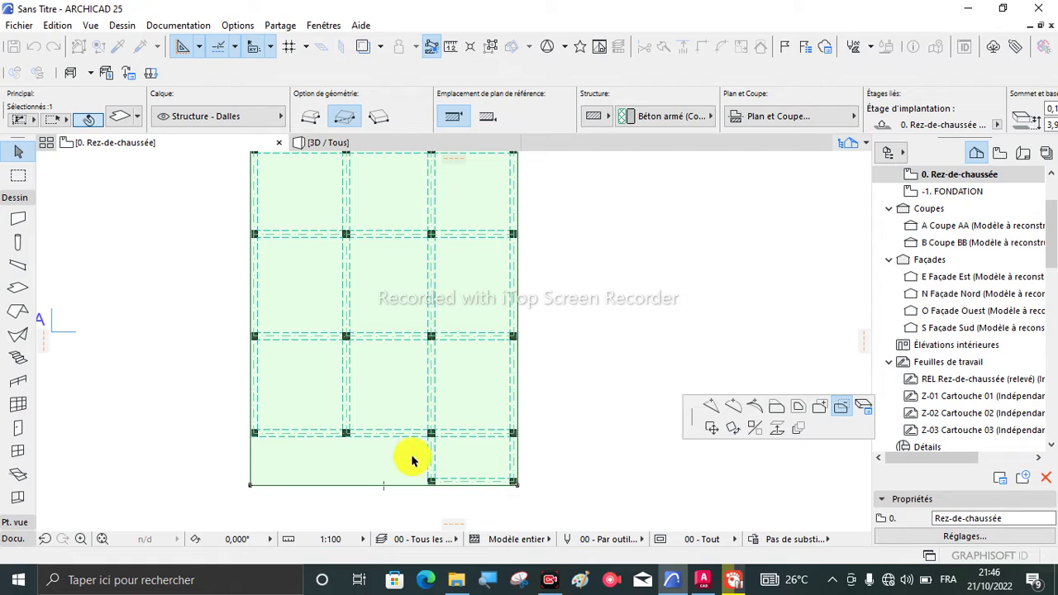
left_click(252, 488)
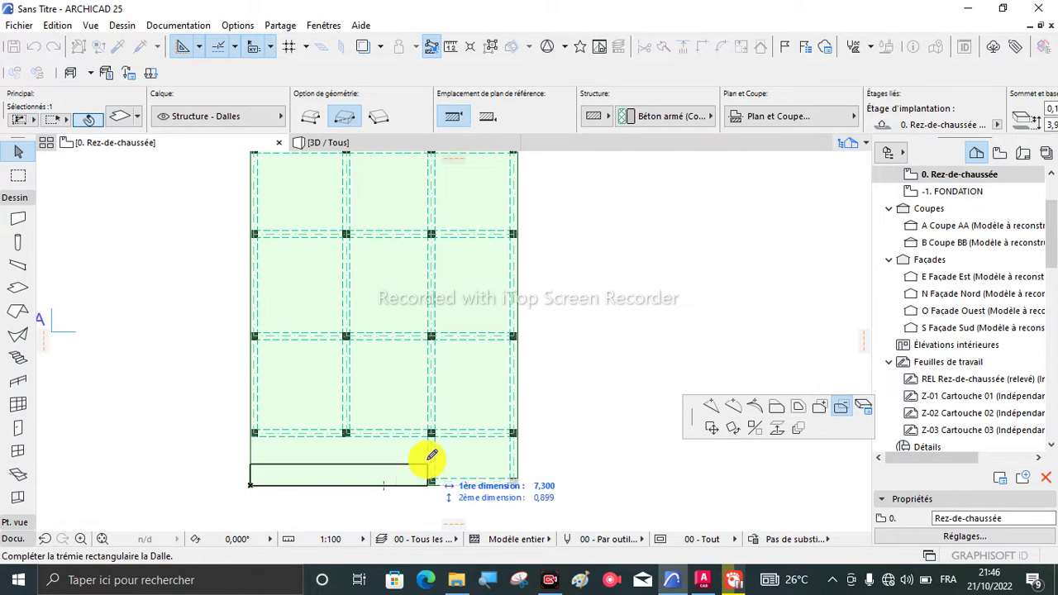
scroll(426, 442, "up", 4)
left_click(435, 429)
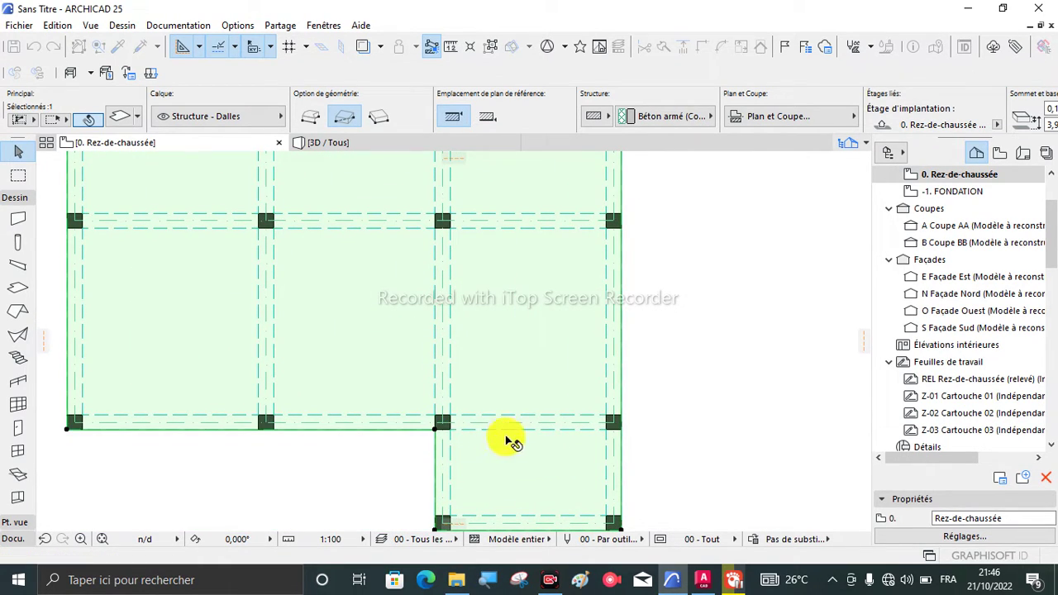
Step: Lower the ground-floor slab in 3D by its bottom front corner until it rests on top of the beams, and deselect it
left_click(700, 338)
left_click(344, 142)
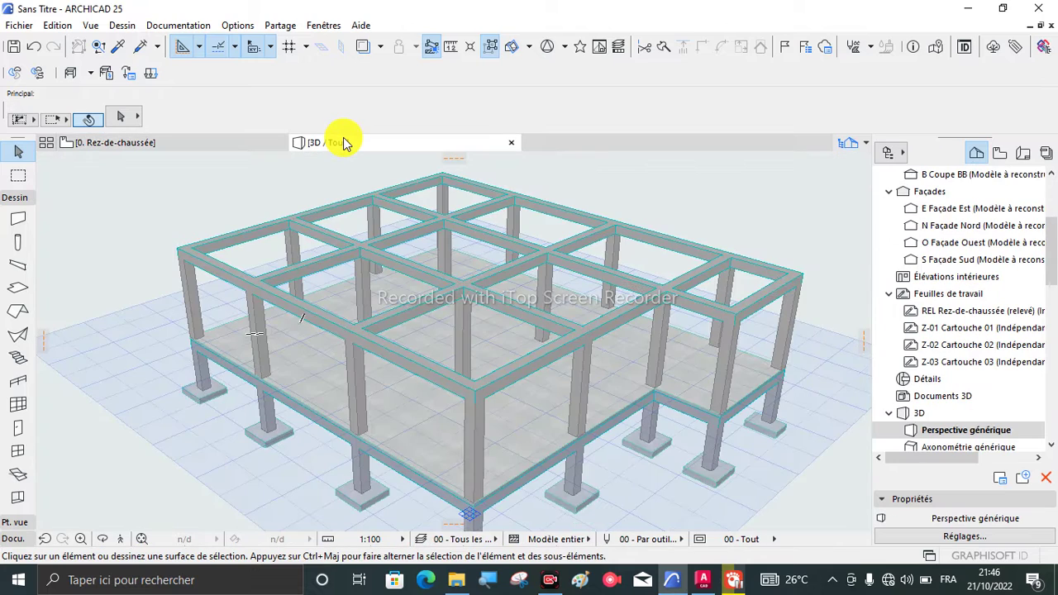
scroll(467, 347, "up", 2)
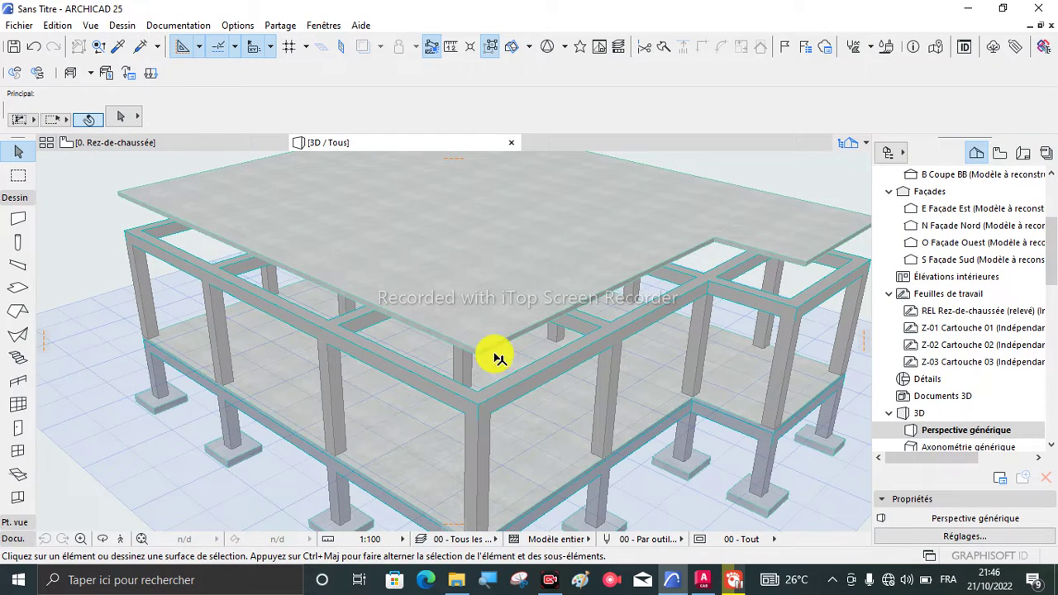
left_click(486, 351)
scroll(486, 352, "up", 3)
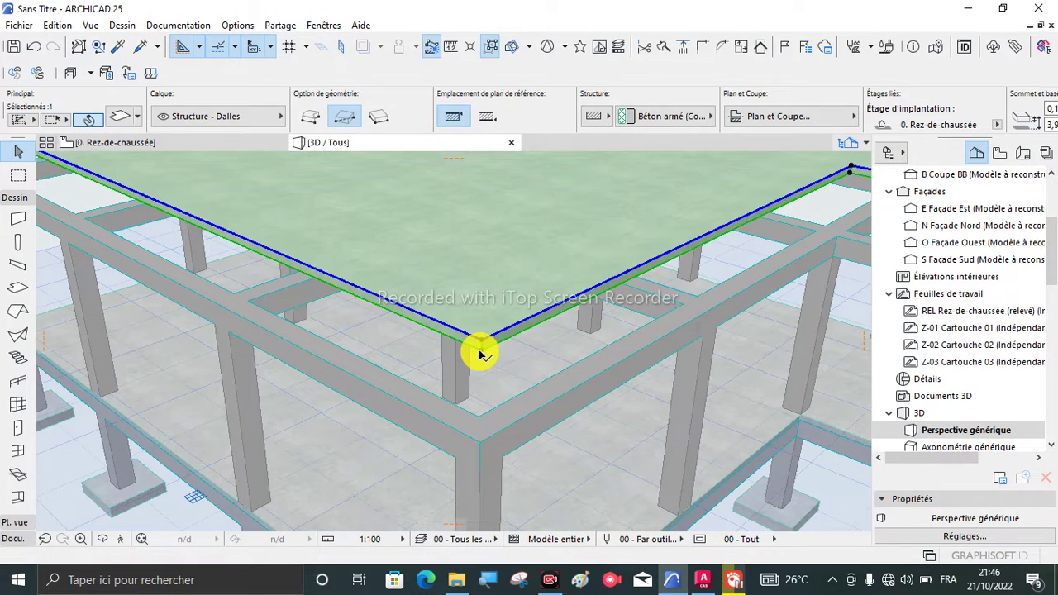
left_click(481, 353)
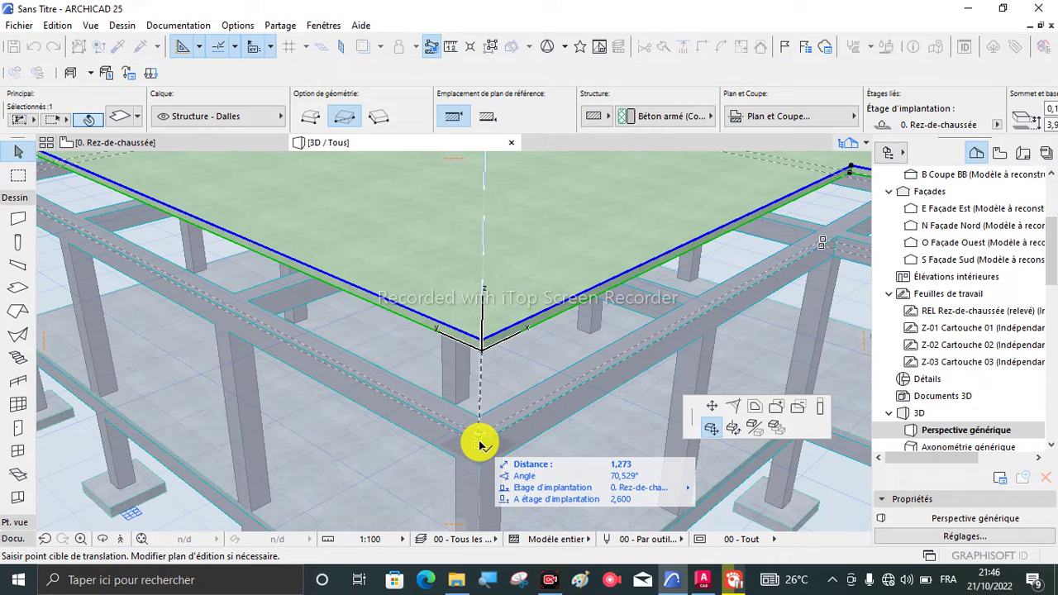
scroll(481, 444, "up", 2)
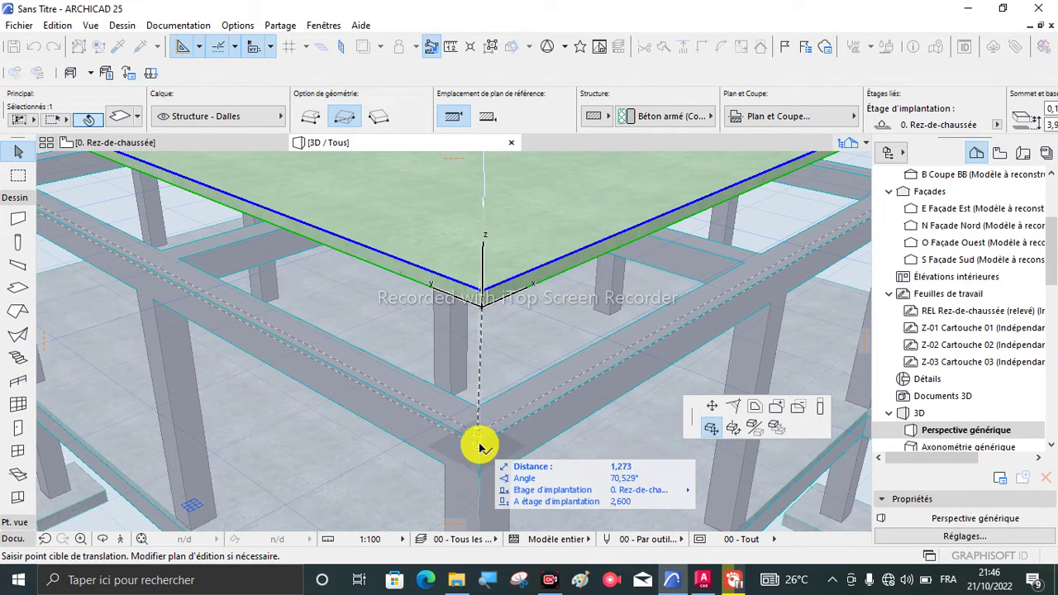
left_click(481, 443)
scroll(477, 430, "down", 8)
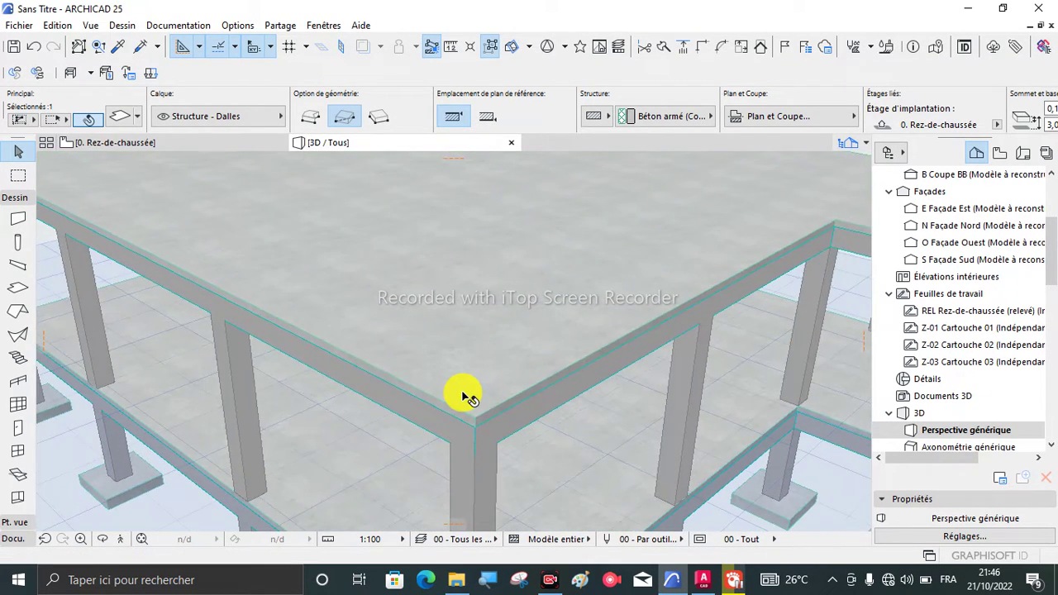
left_click(682, 215)
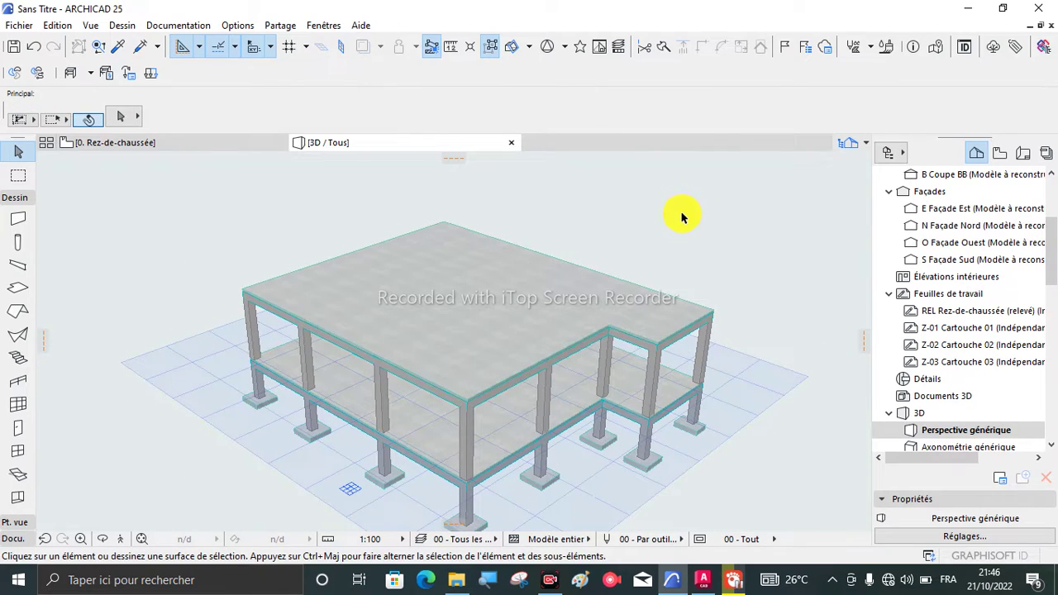
scroll(682, 216, "down", 3)
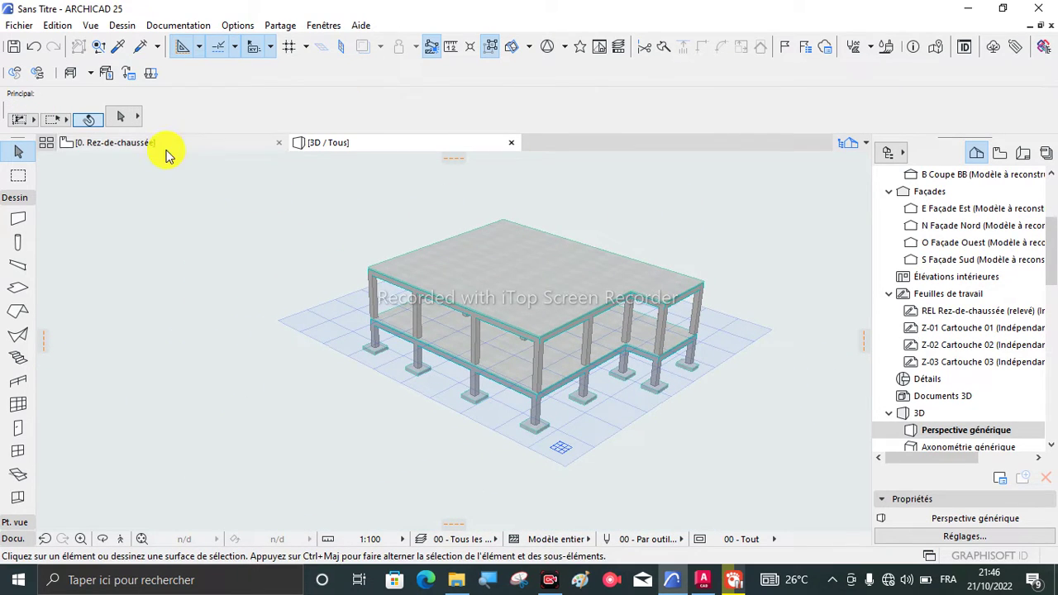
Step: Copy all element types from storey 0. Rez-de-chaussée to 1er étage, 2e étage and 3e étage
left_click(165, 154)
scroll(419, 372, "down", 5)
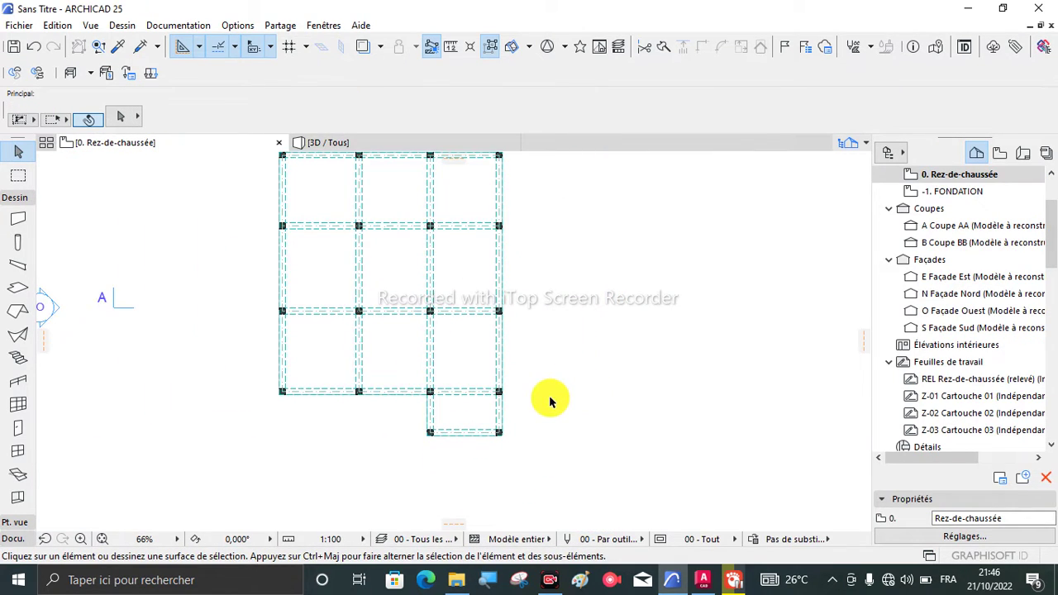
scroll(554, 398, "down", 2)
scroll(952, 186, "up", 3)
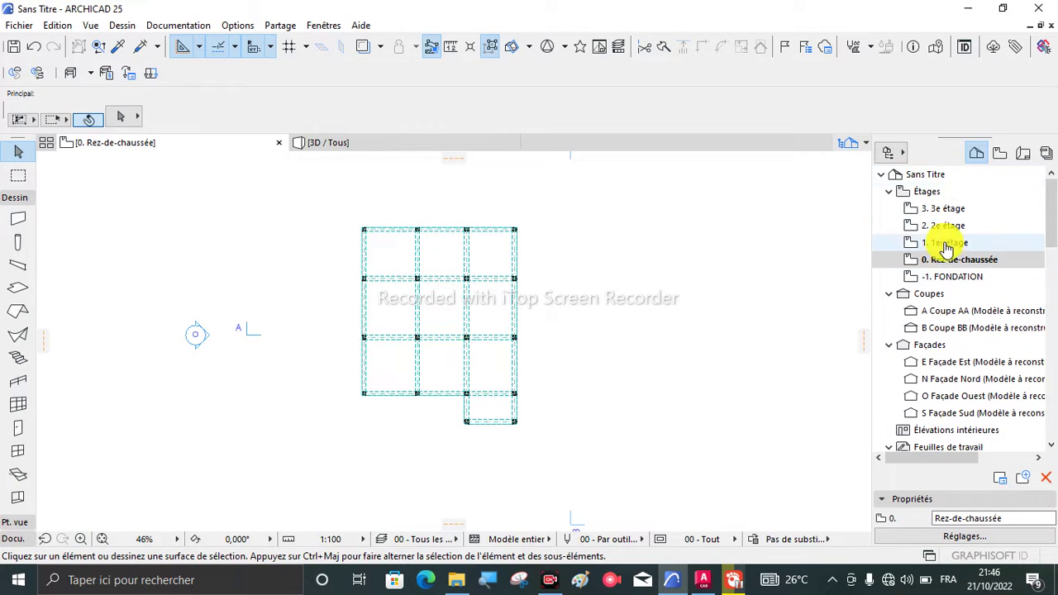
right_click(949, 258)
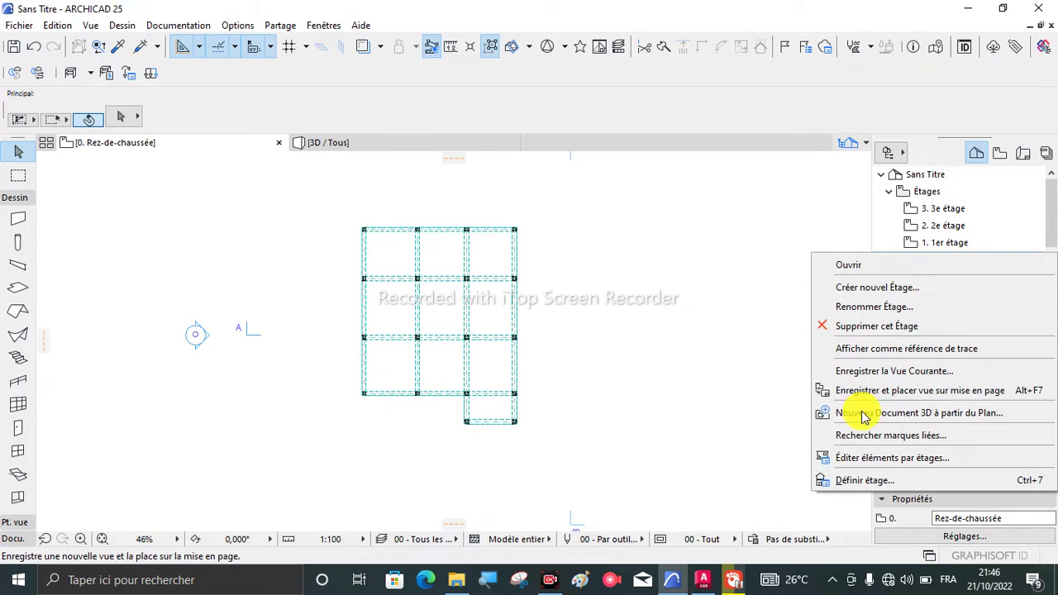
left_click(859, 459)
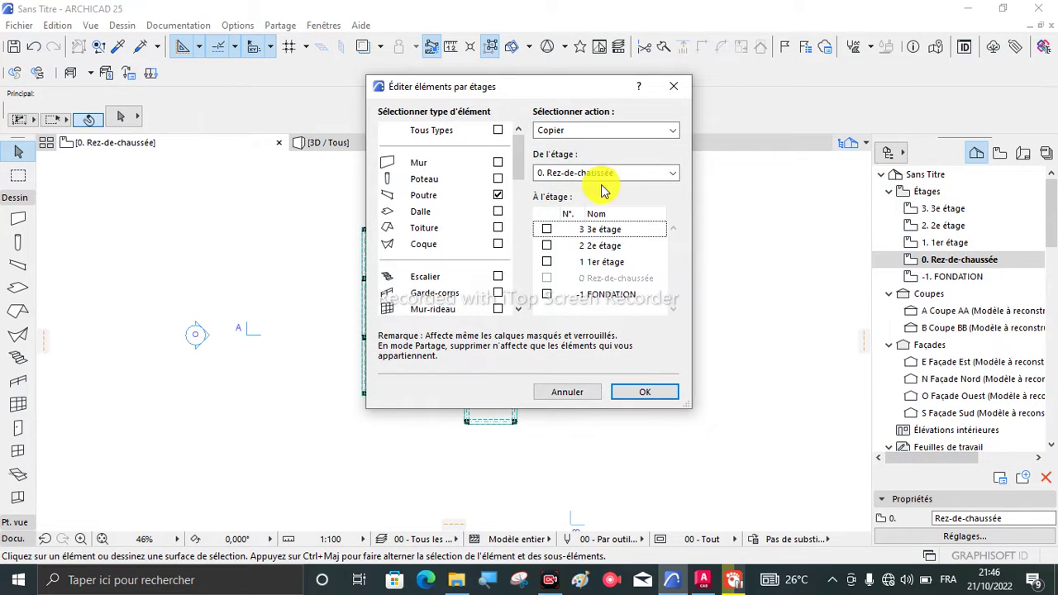
left_click(499, 131)
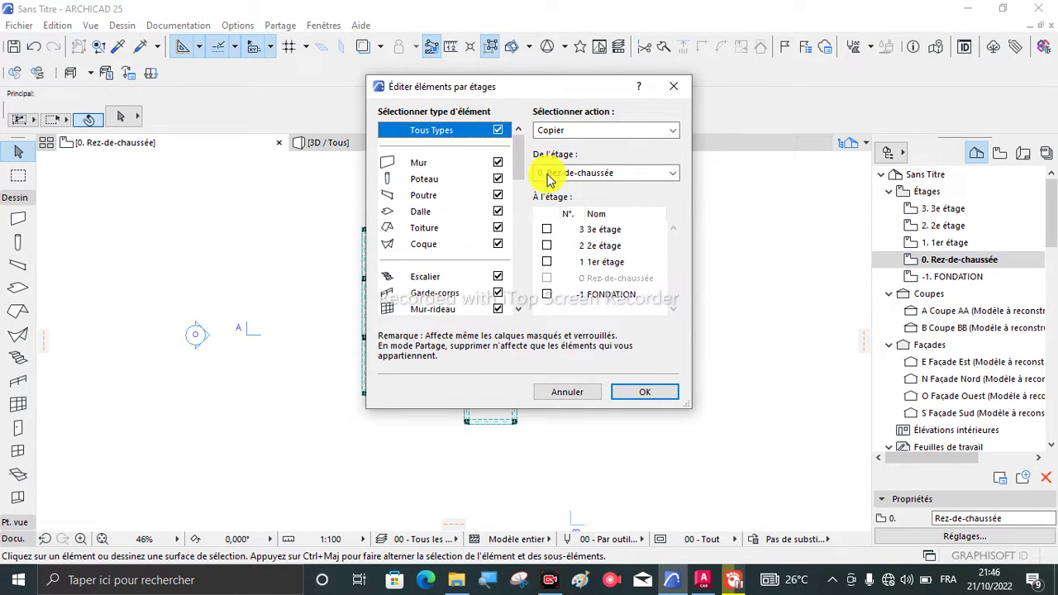
left_click(546, 262)
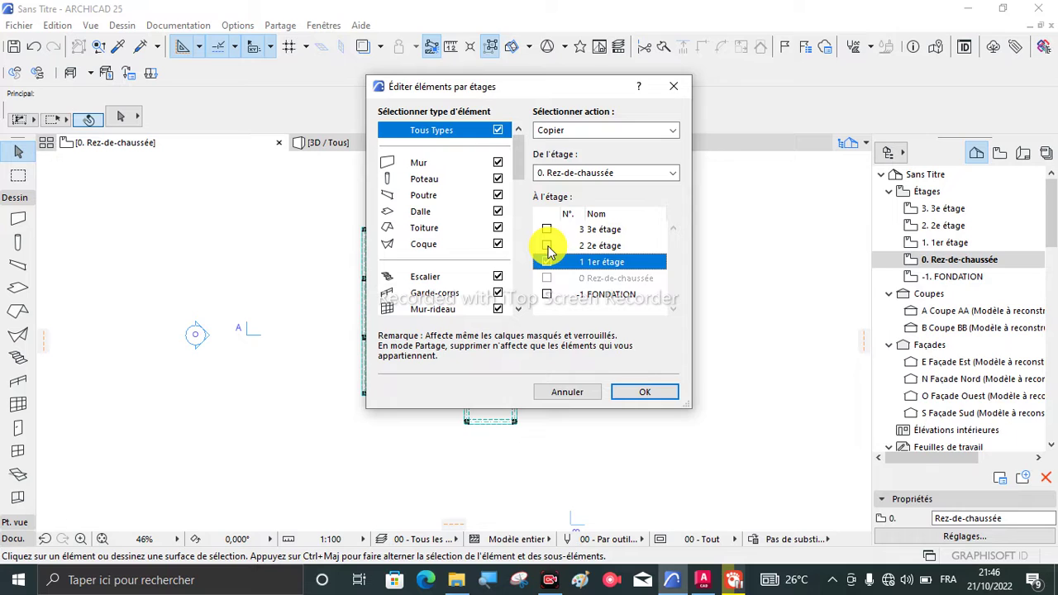
left_click(547, 245)
left_click(547, 230)
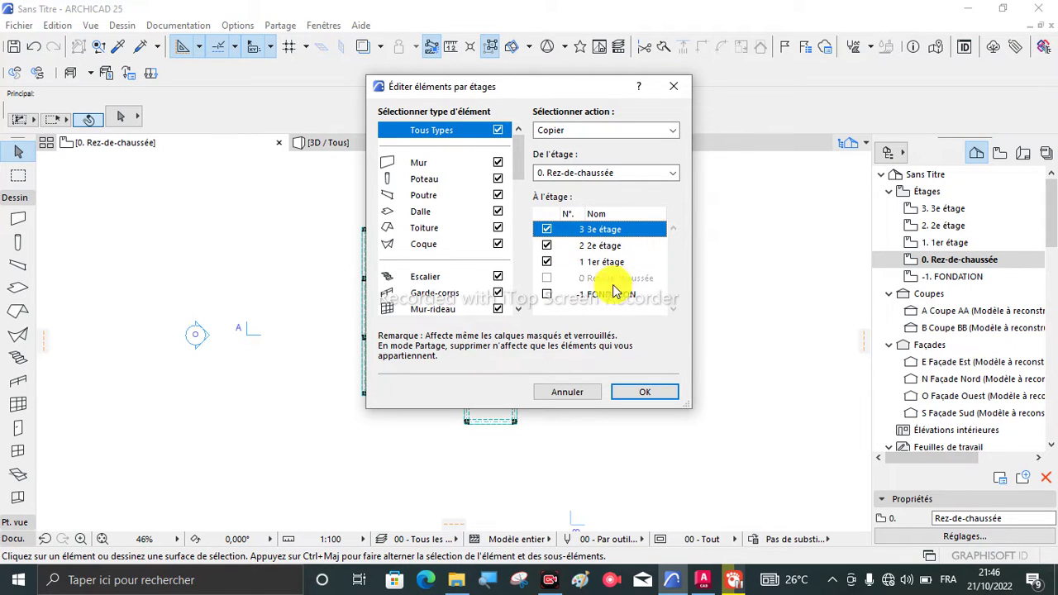
left_click(647, 392)
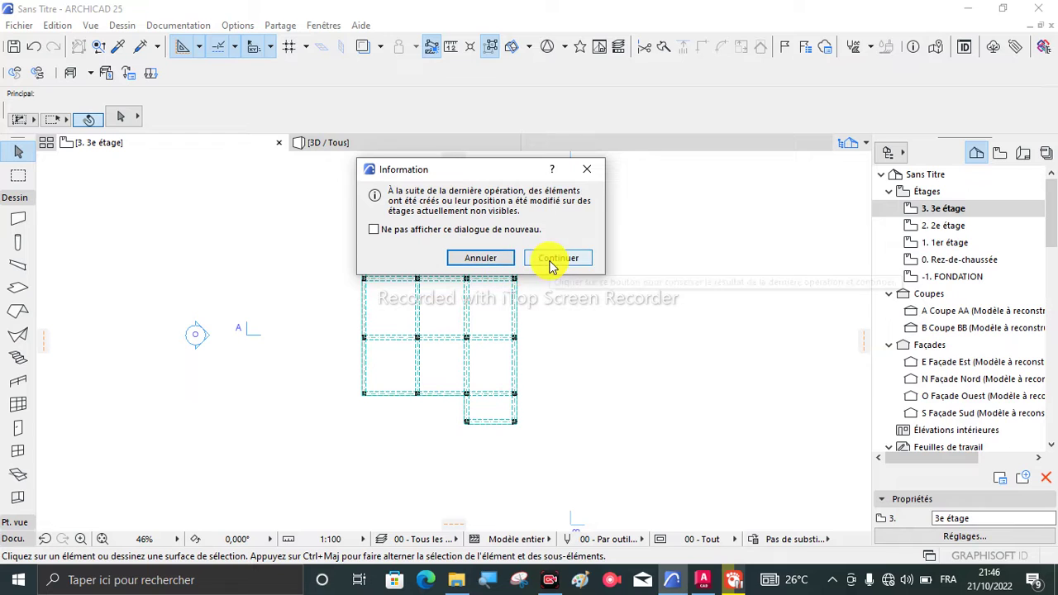
left_click(552, 262)
Step: Examine the multi-storey structure in 3D from several sides, checking the stacked columns, beams and slabs
left_click(360, 143)
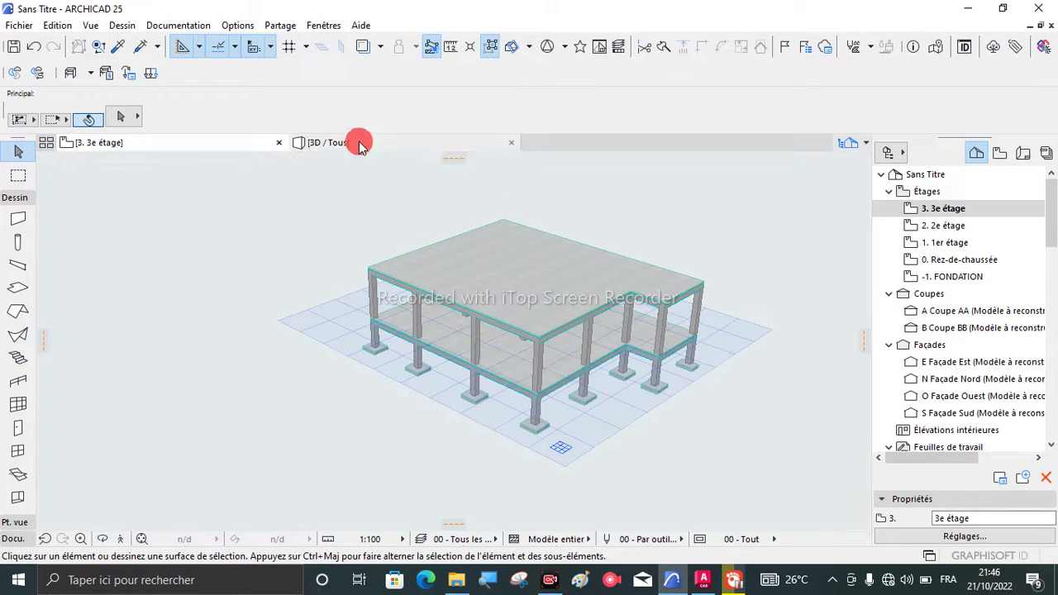
middle_click_drag(432, 411, 441, 460, "shift")
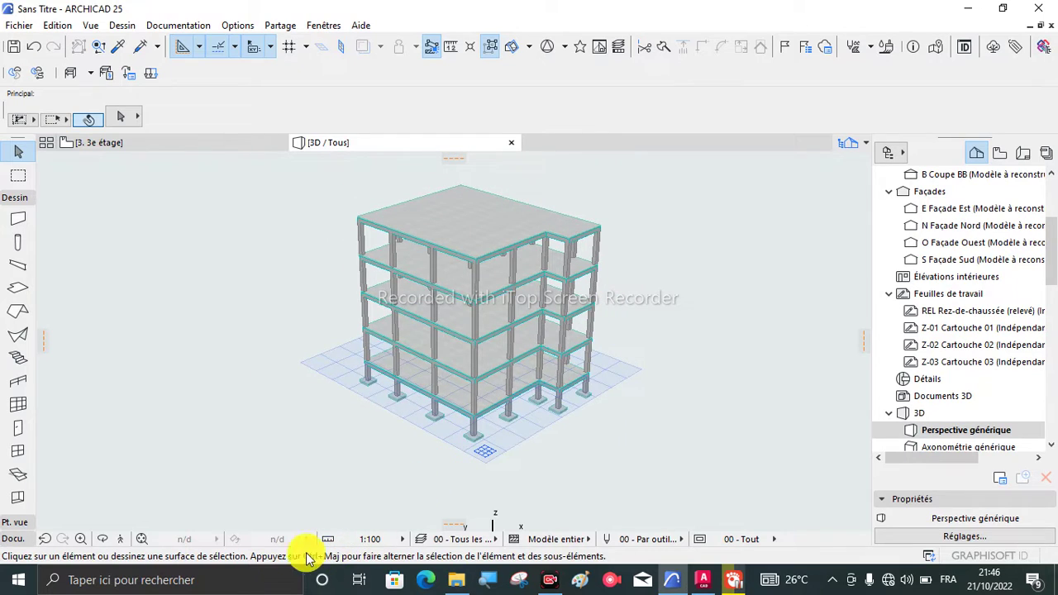
middle_click_drag(538, 347, 310, 291, "shift")
middle_click_drag(501, 302, 362, 354, "shift")
scroll(495, 419, "up", 5)
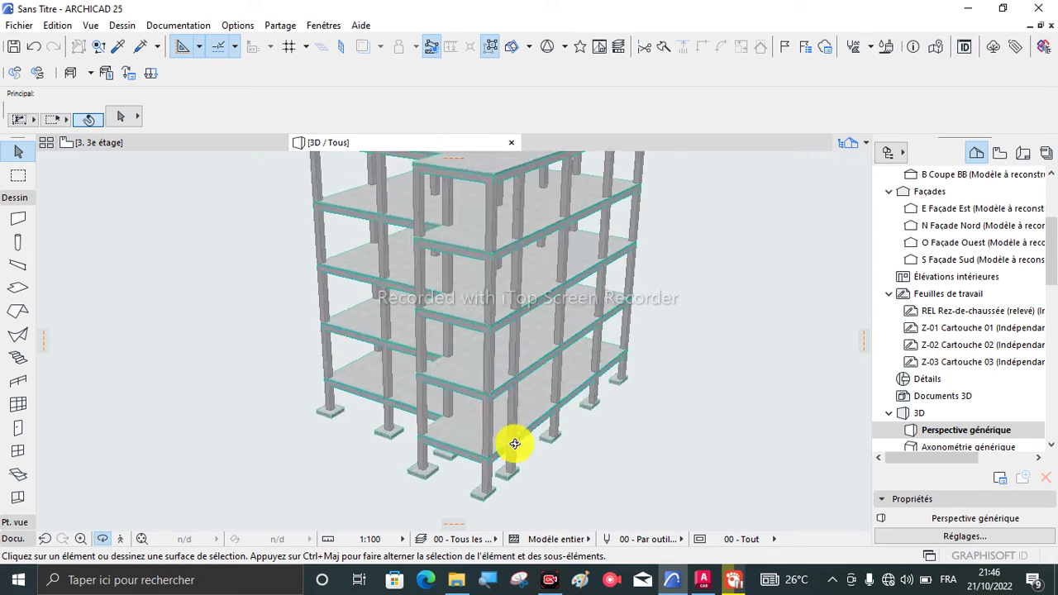
mouse_move(556, 360)
middle_mouse_down("shift")
mouse_move(609, 315)
mouse_move(550, 377)
middle_mouse_up("shift")
middle_click_drag(468, 442, 636, 411, "shift")
middle_click_drag(517, 381, 585, 334, "shift")
middle_click_drag(467, 384, 485, 371, "shift")
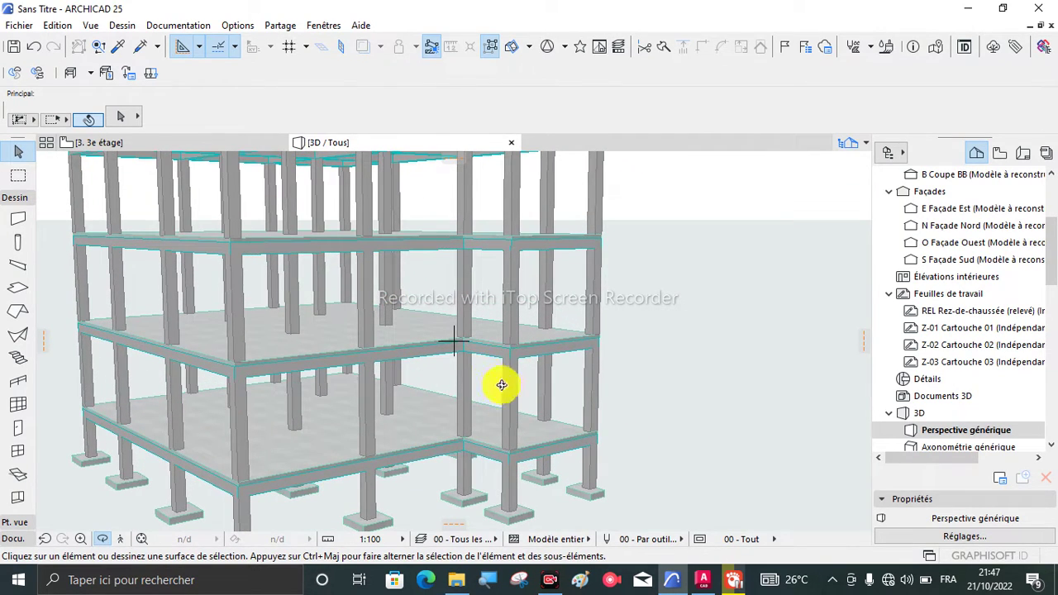
middle_click_drag(557, 350, 323, 324, "shift")
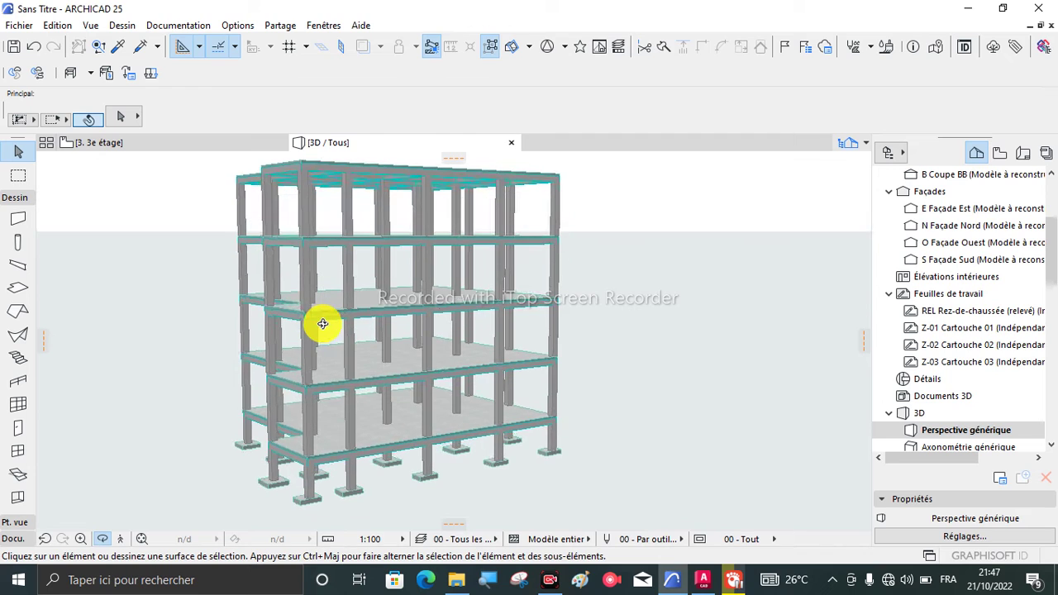
middle_click_drag(395, 298, 442, 316, "shift")
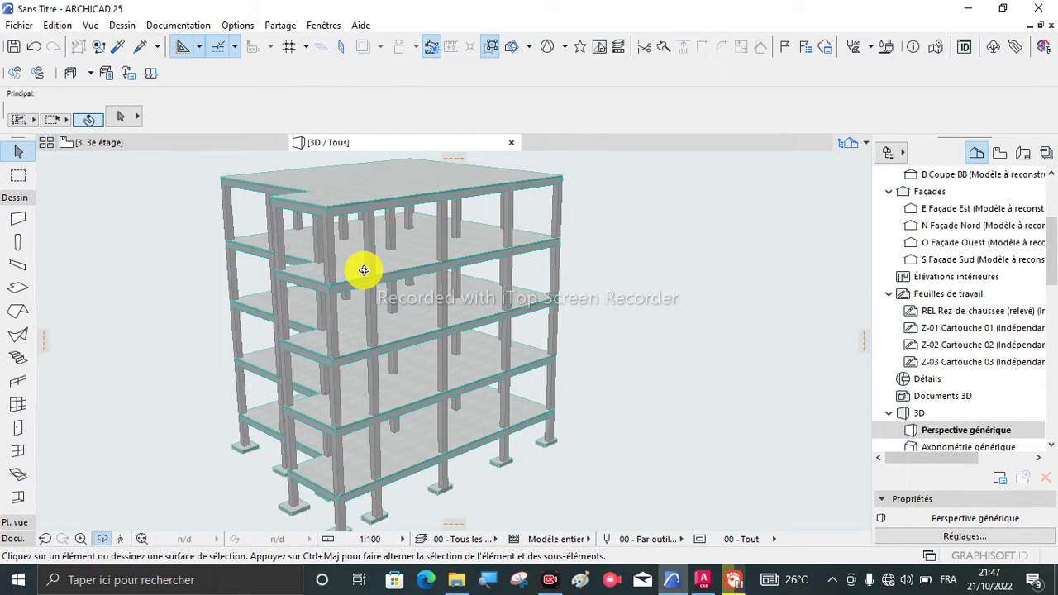
scroll(365, 269, "down", 3)
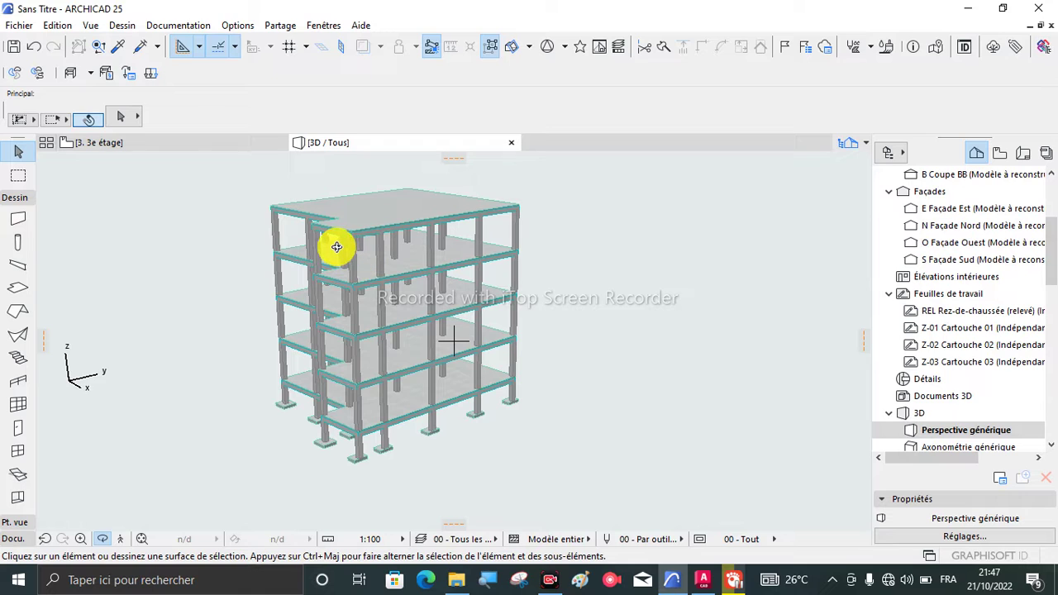
Step: Inspect the building's recessed corner side up close in 3D, from the footings to the top slab, checking the column, beam and slab junctions
middle_click_drag(308, 244, 580, 255, "shift")
middle_click_drag(448, 391, 478, 212, "shift")
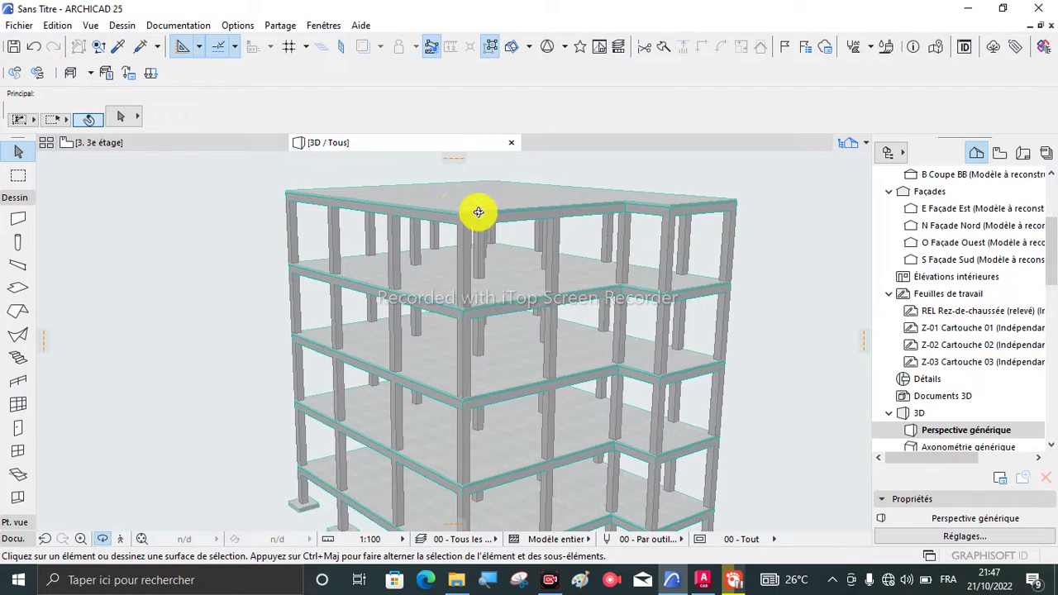
middle_click_drag(482, 225, 493, 195, "shift")
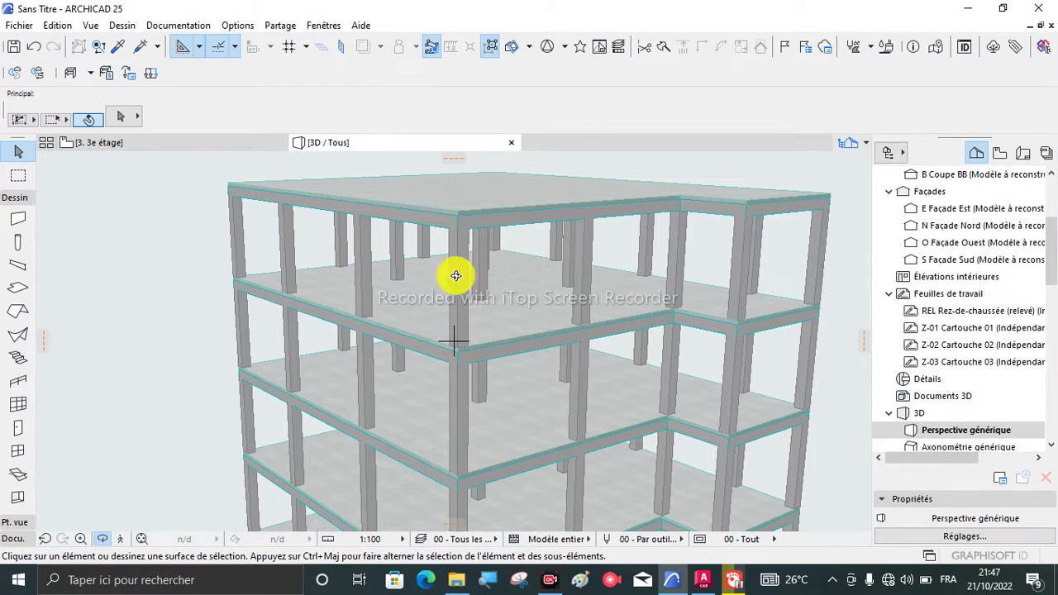
scroll(505, 275, "down", 10)
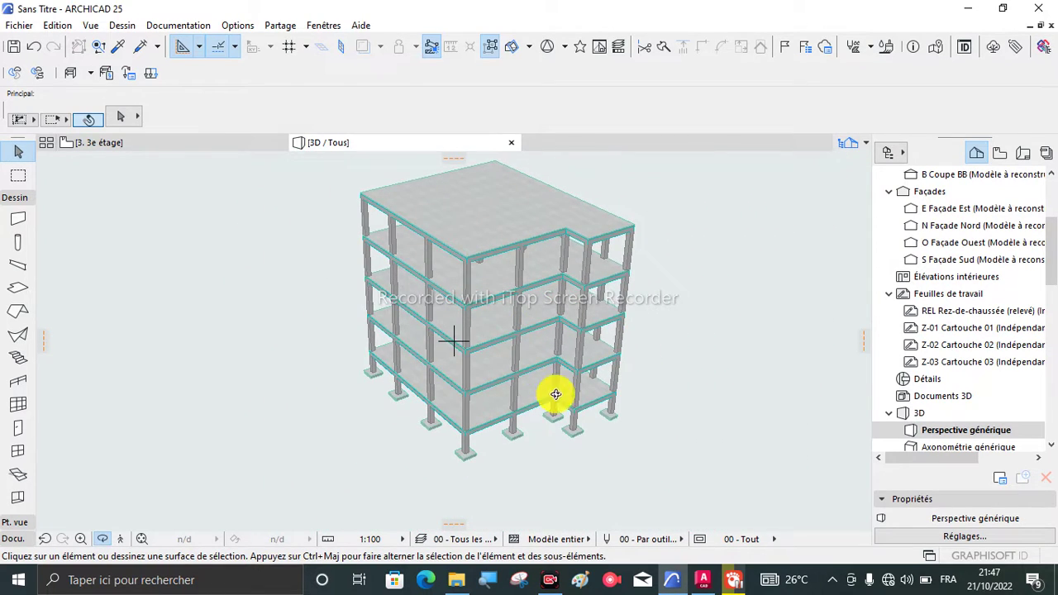
scroll(572, 405, "up", 8)
scroll(484, 465, "down", 8)
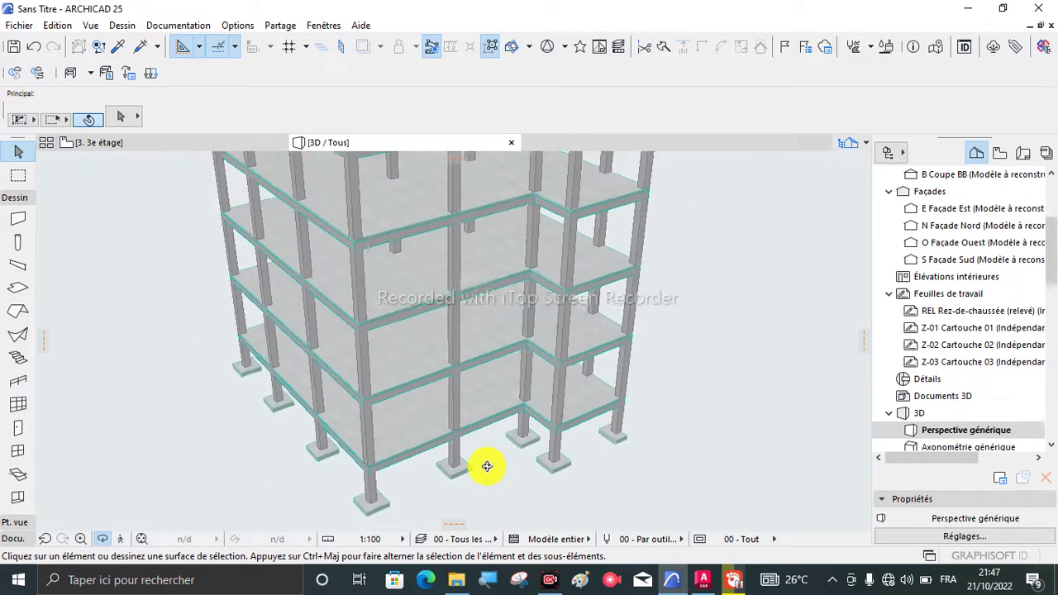
left_click_drag(506, 312, 617, 285)
scroll(452, 291, "up", 10)
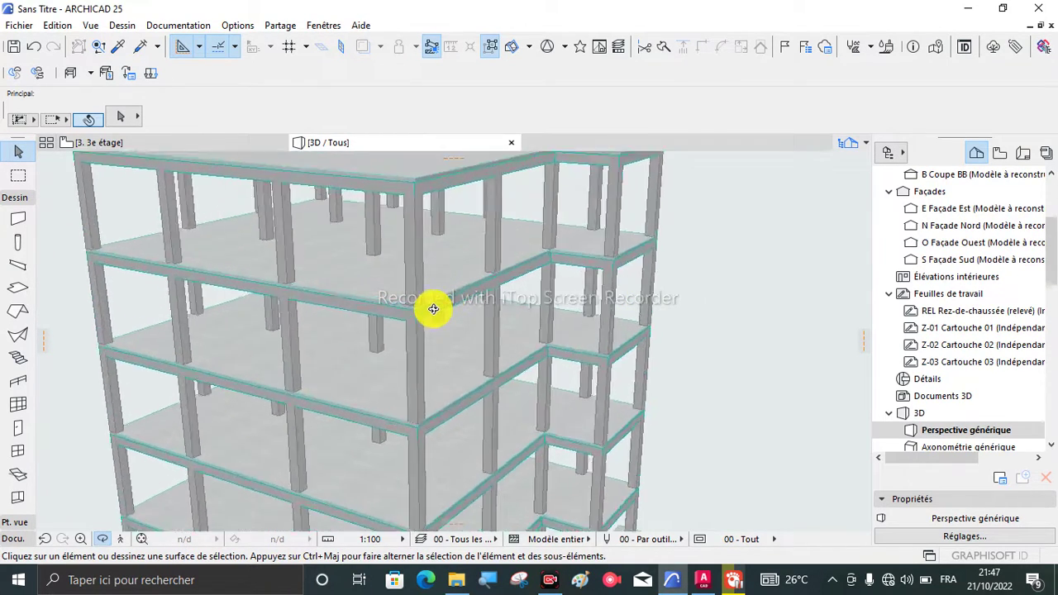
scroll(418, 280, "up", 8)
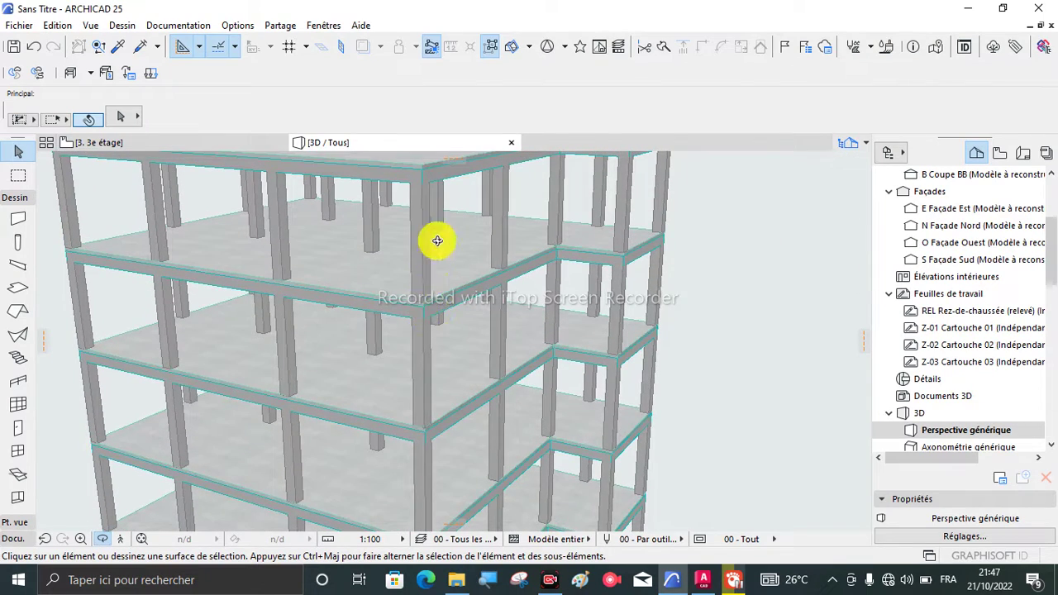
left_click_drag(399, 231, 422, 247)
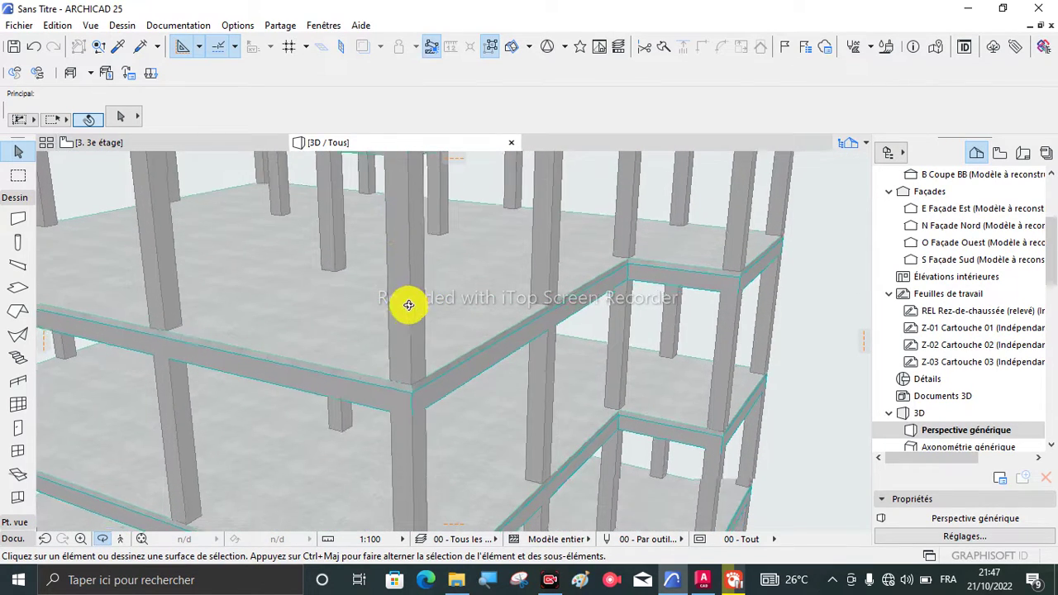
left_click_drag(411, 300, 371, 326)
scroll(380, 274, "down", 6)
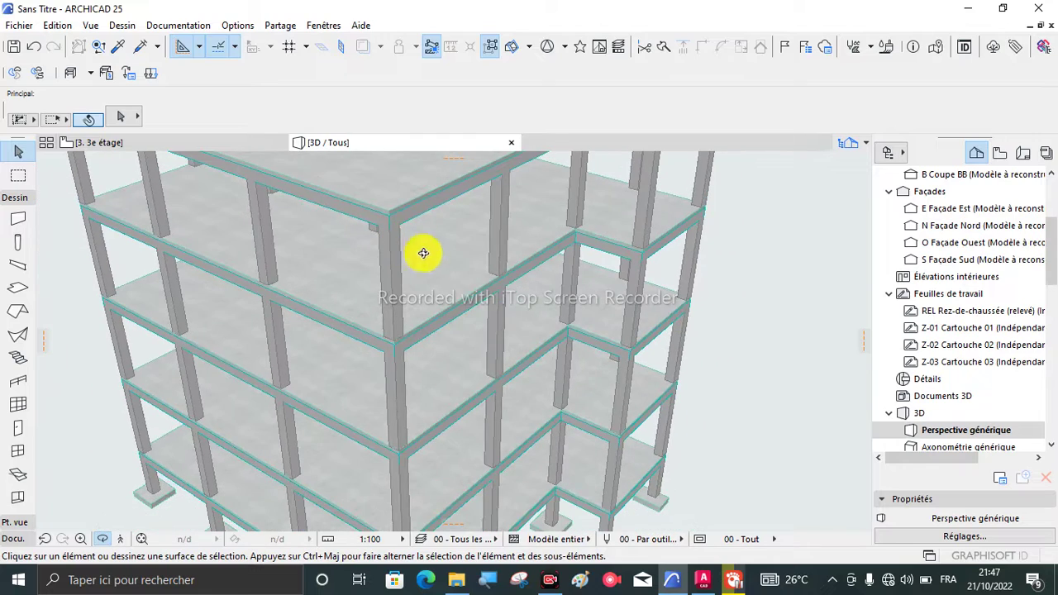